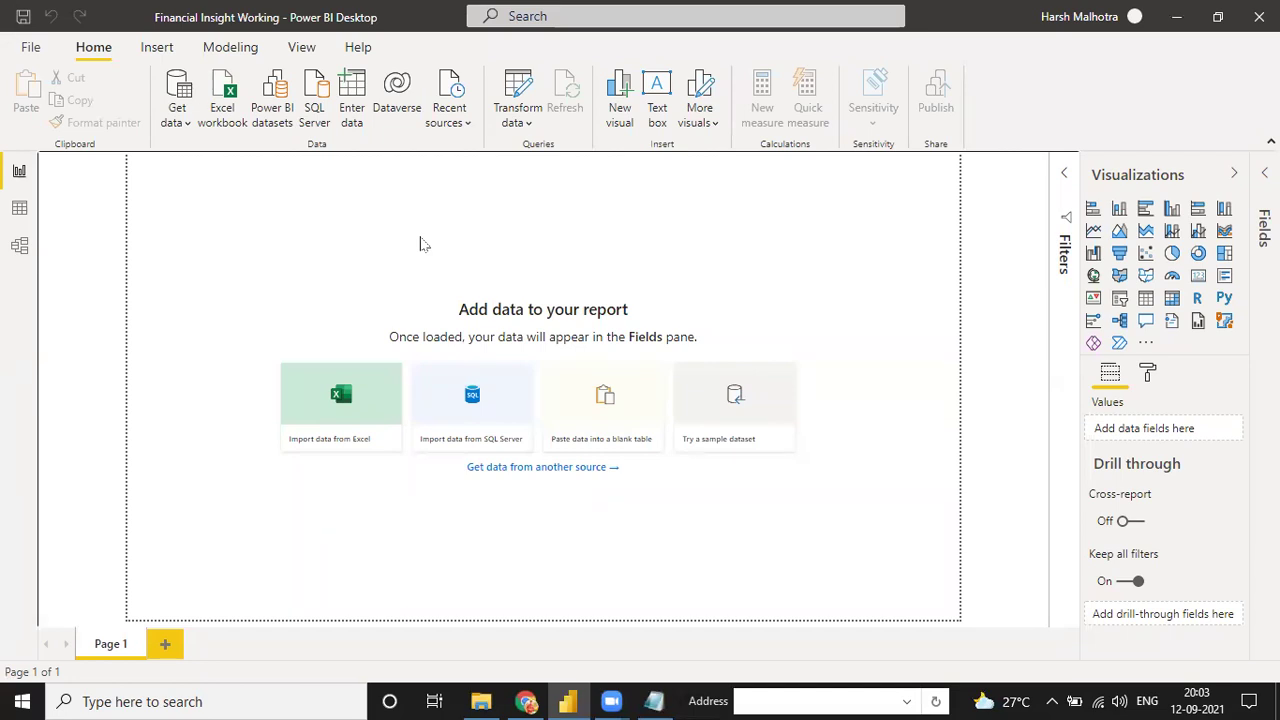
# - Open the Financial Insights workbook from the Financial Insight folder of Real Time Project -1, in the 11 September batch folder on the Desktop
pyautogui.click(481, 701)
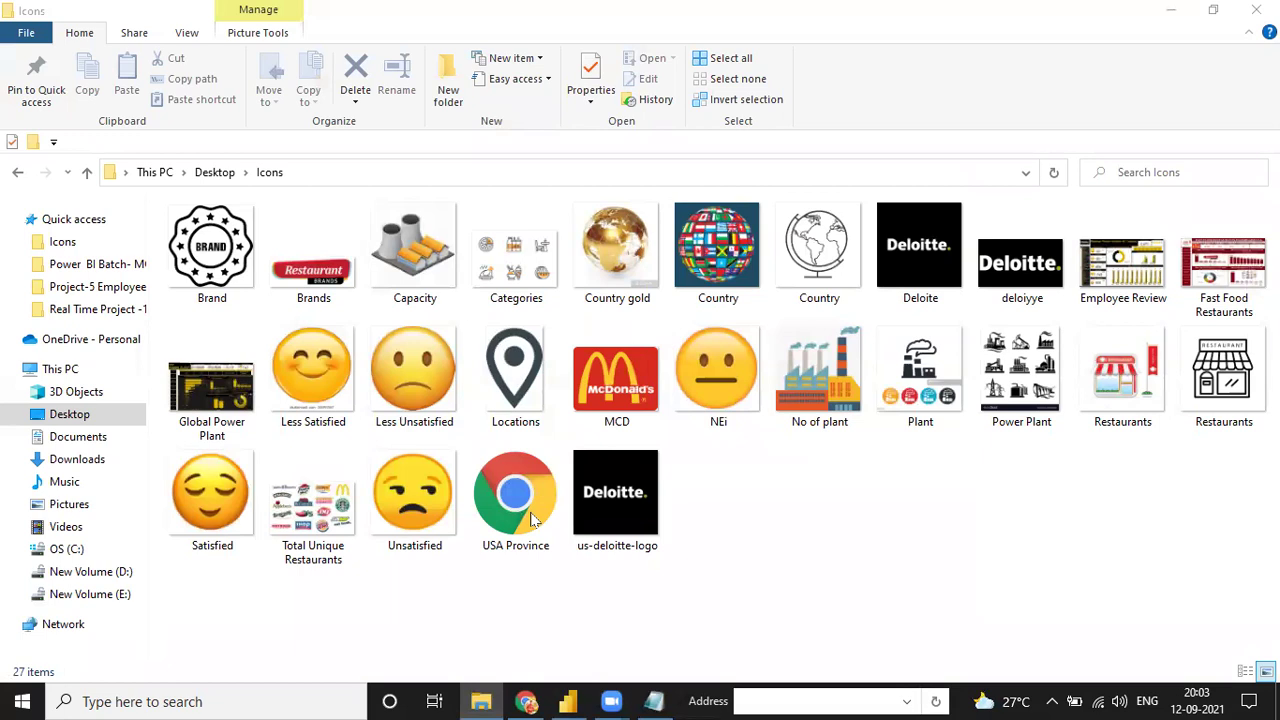
pyautogui.click(64, 413)
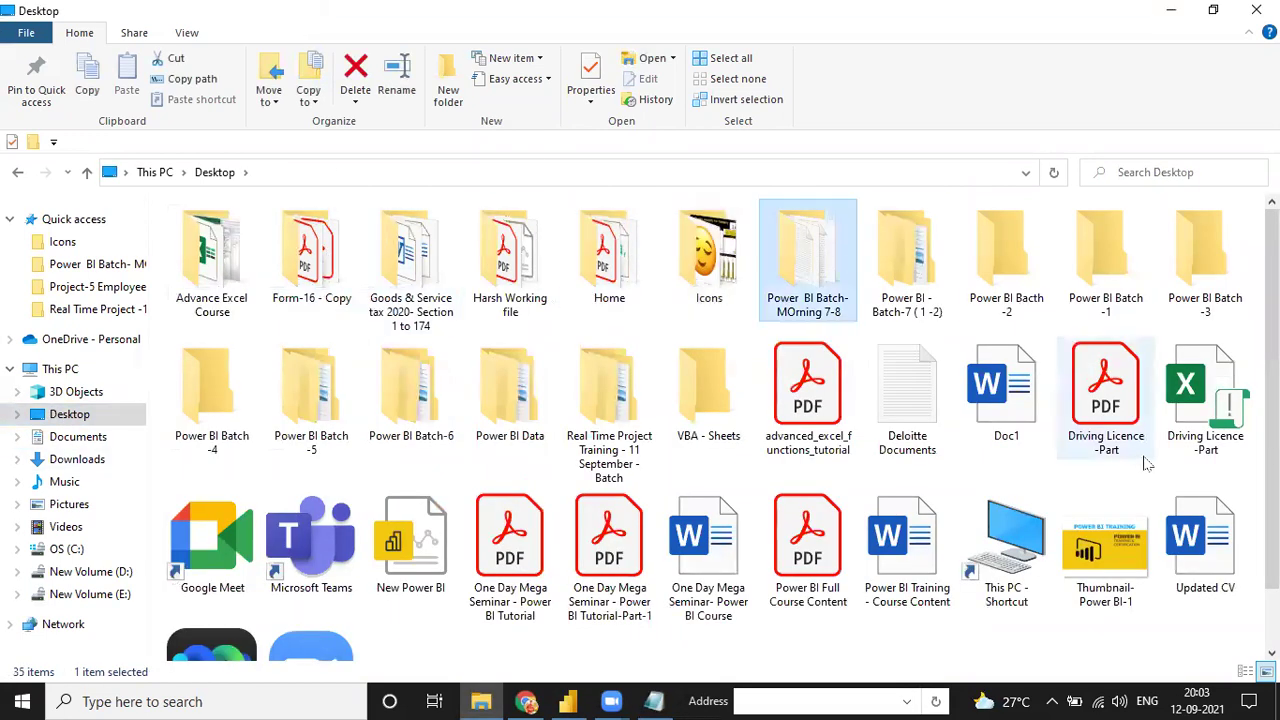
pyautogui.doubleClick(609, 395)
pyautogui.doubleClick(255, 233)
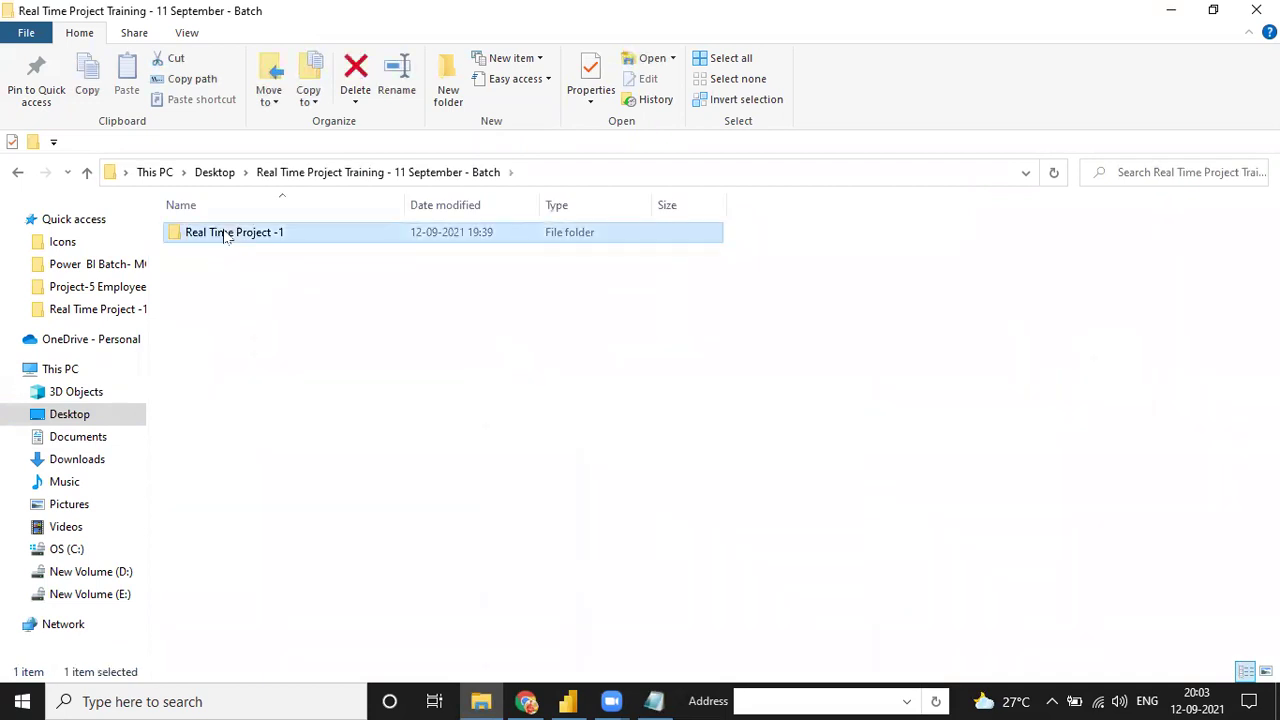
pyautogui.doubleClick(252, 236)
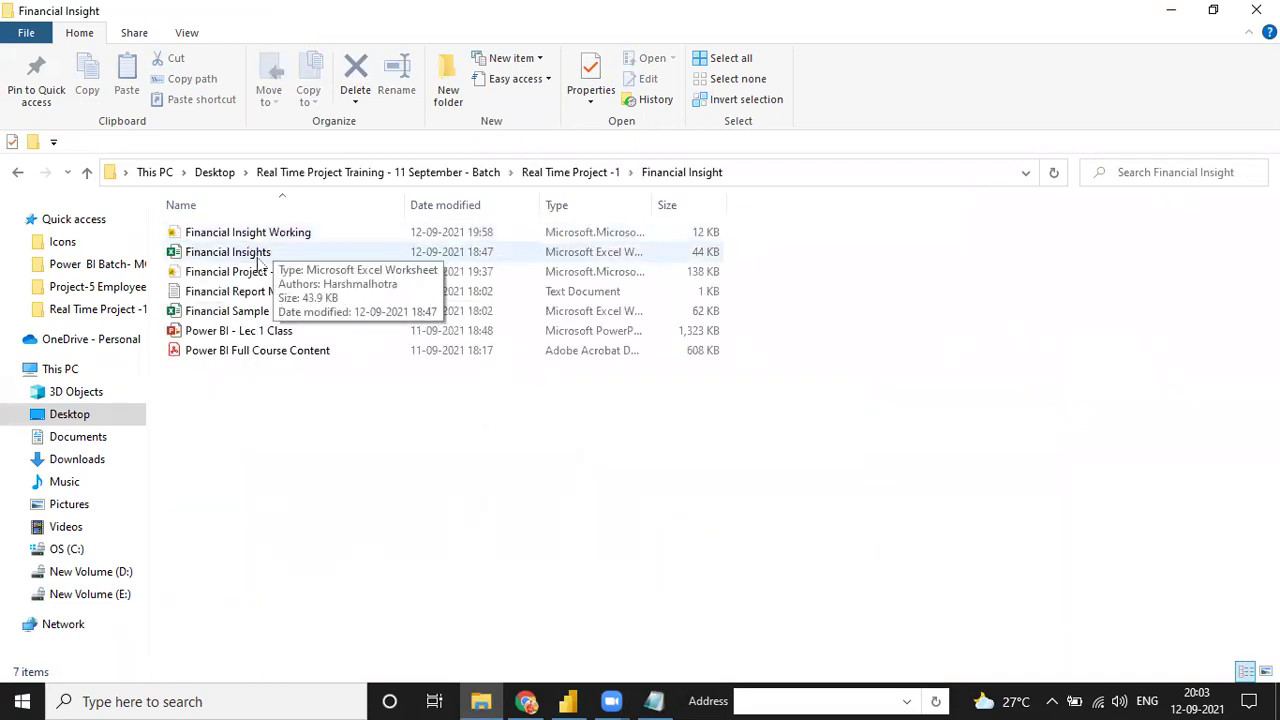
pyautogui.doubleClick(256, 252)
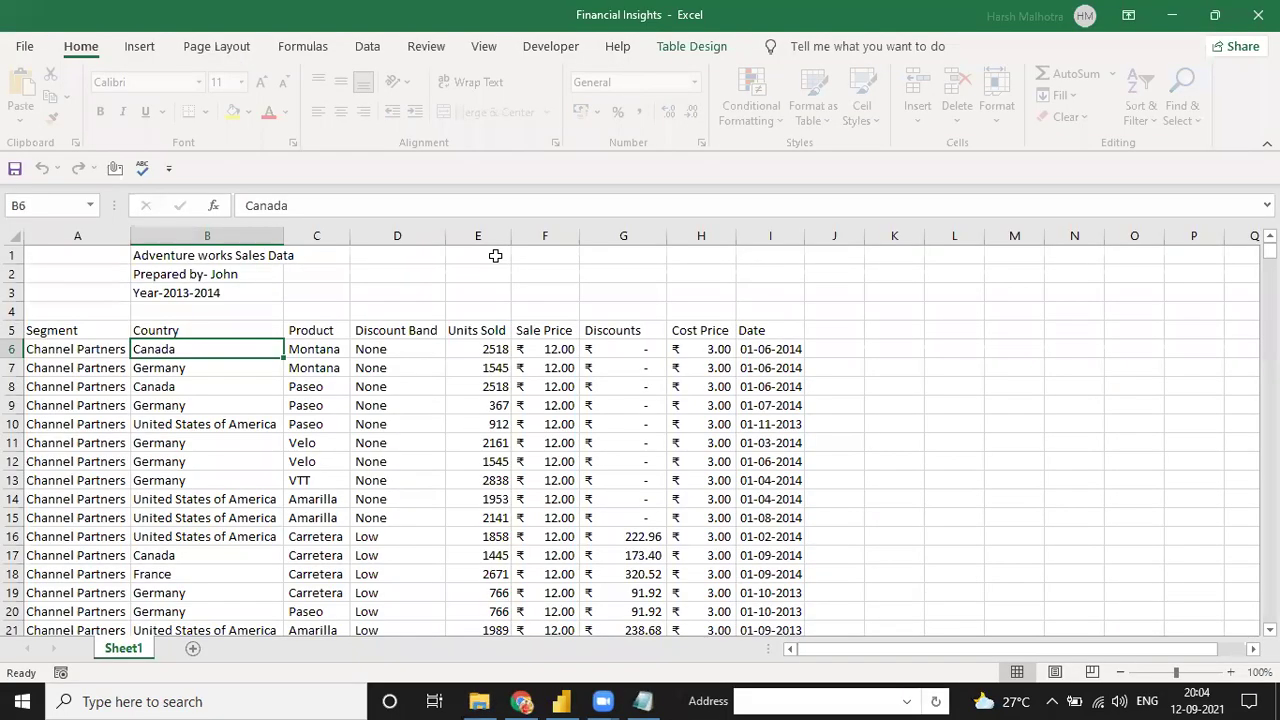
# - Examine the sales sheet's title rows and its Segment and Country columns
pyautogui.click(426, 327)
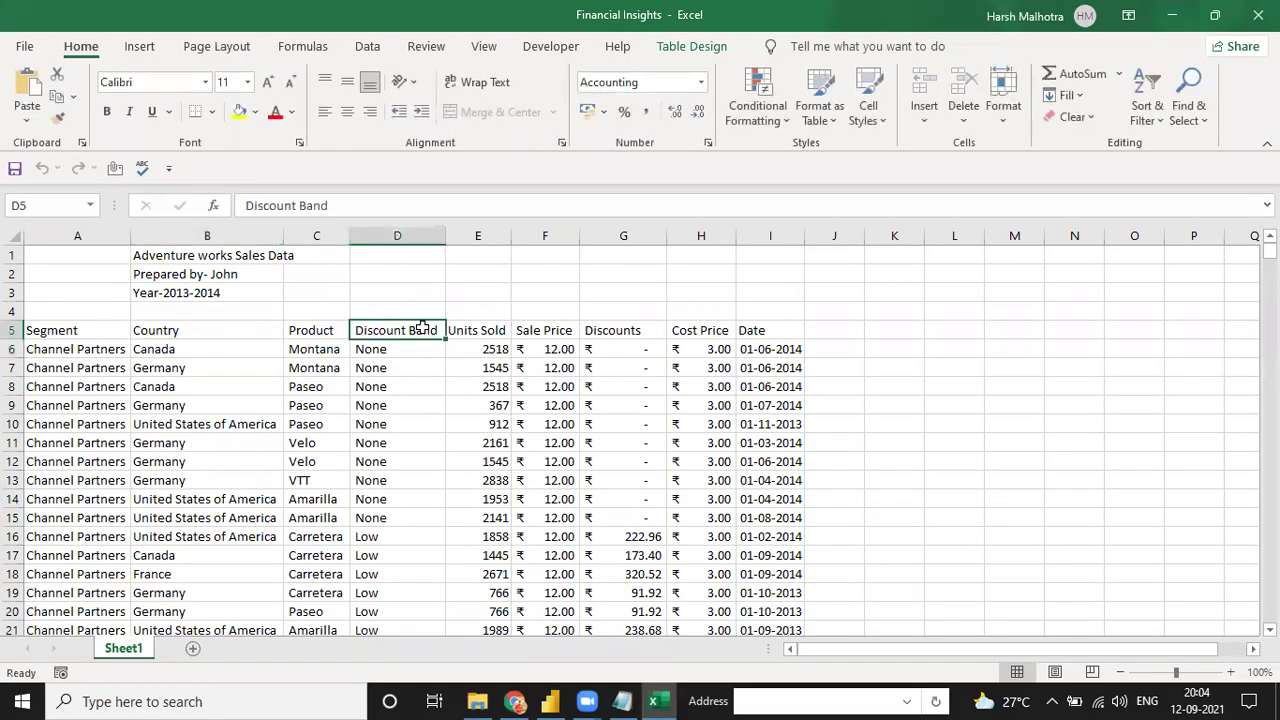
pyautogui.press('Home')
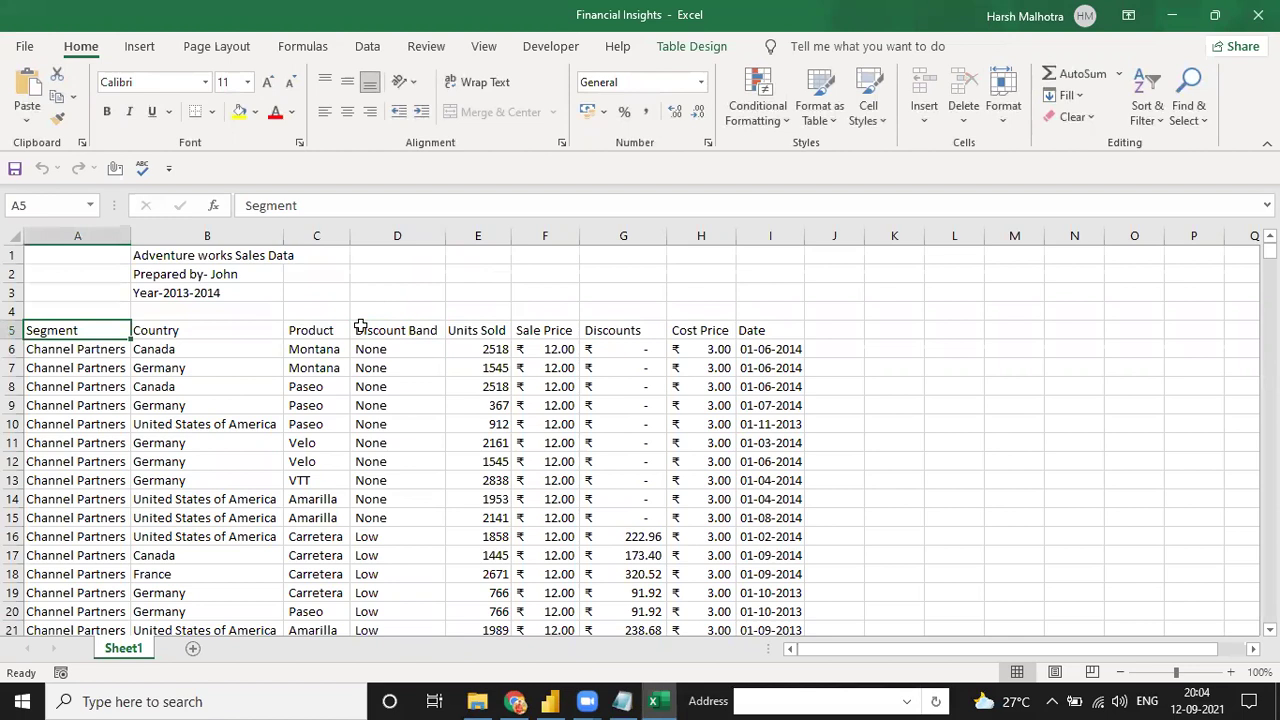
pyautogui.click(228, 258)
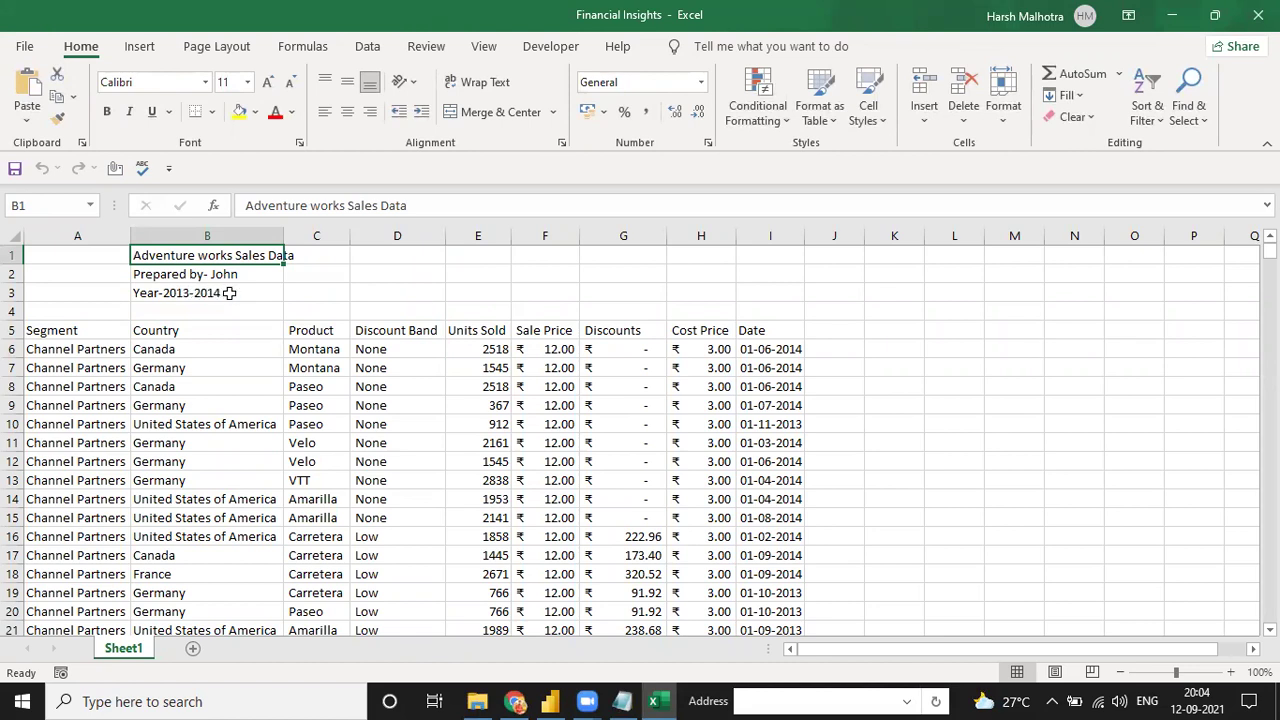
pyautogui.click(83, 329)
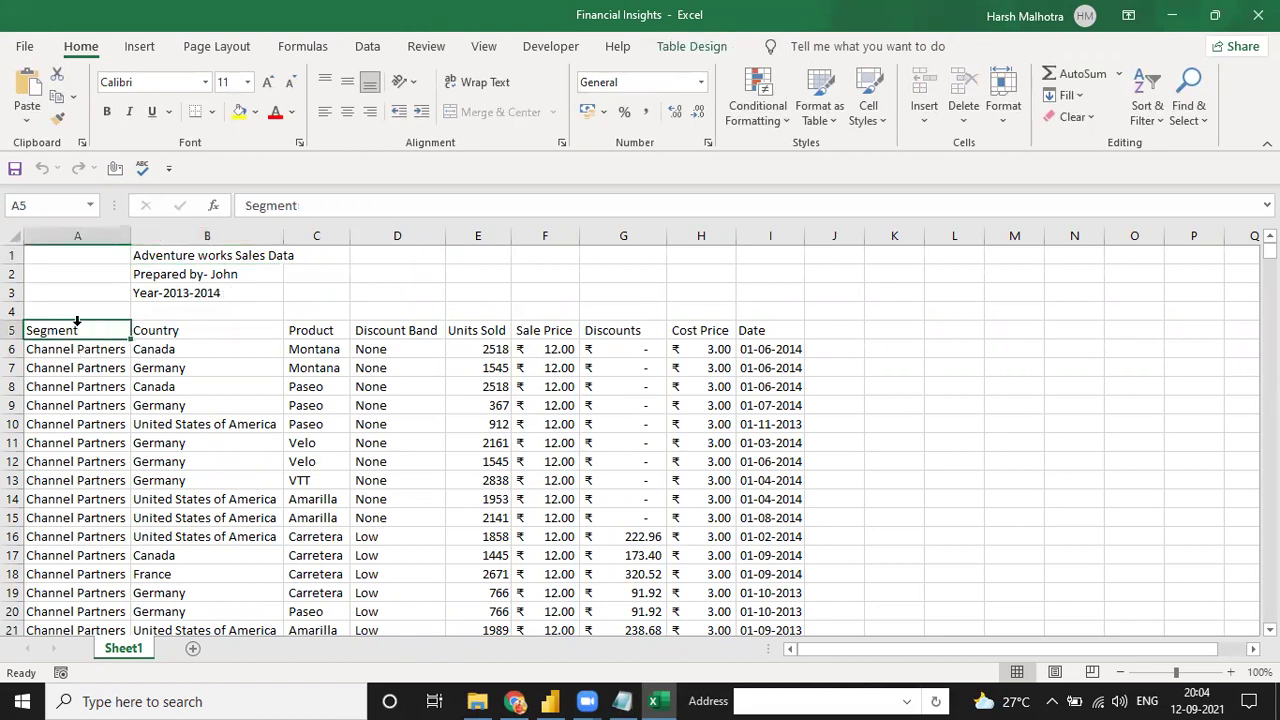
pyautogui.scroll(-2, 80, 500)
pyautogui.scroll(2, 83, 494)
pyautogui.click(171, 332)
pyautogui.scroll(-5, 220, 449)
pyautogui.scroll(5, 290, 331)
# - Go through the remaining column headings: Product, Discount Band, Units Sold, Sale Price, Discounts, Cost Price and Date
pyautogui.click(291, 331)
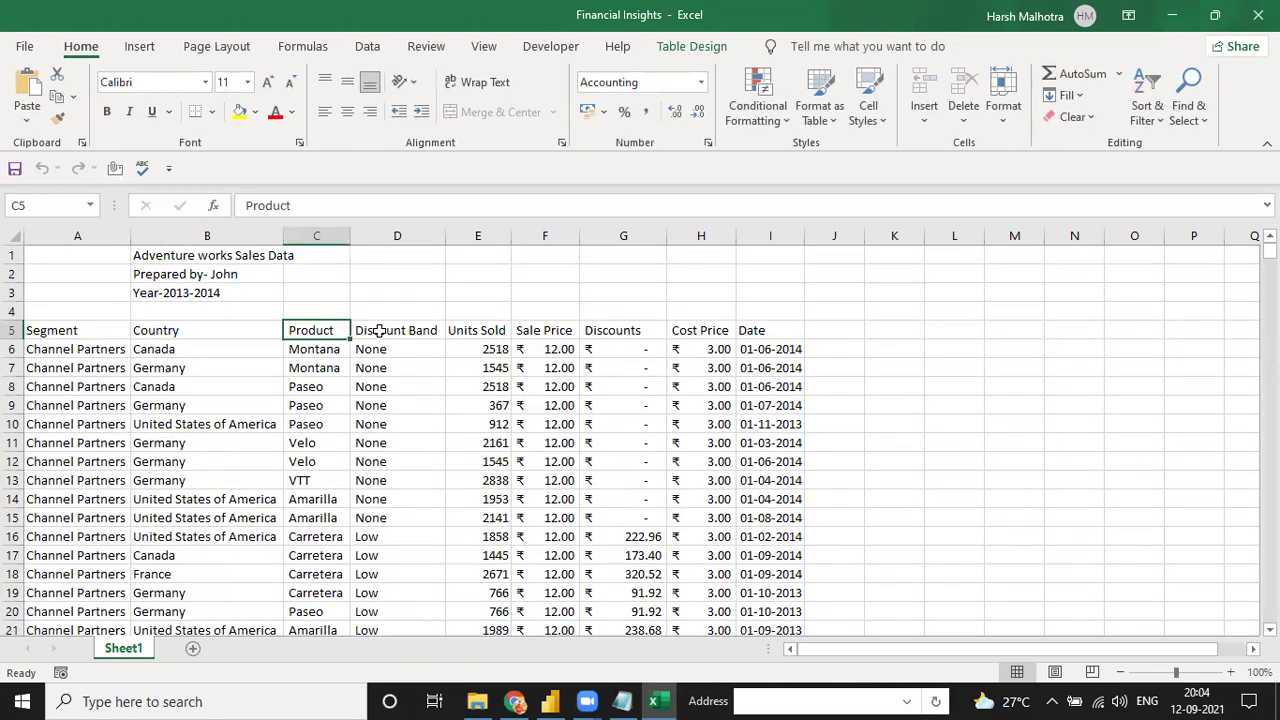
pyautogui.click(395, 333)
pyautogui.click(493, 330)
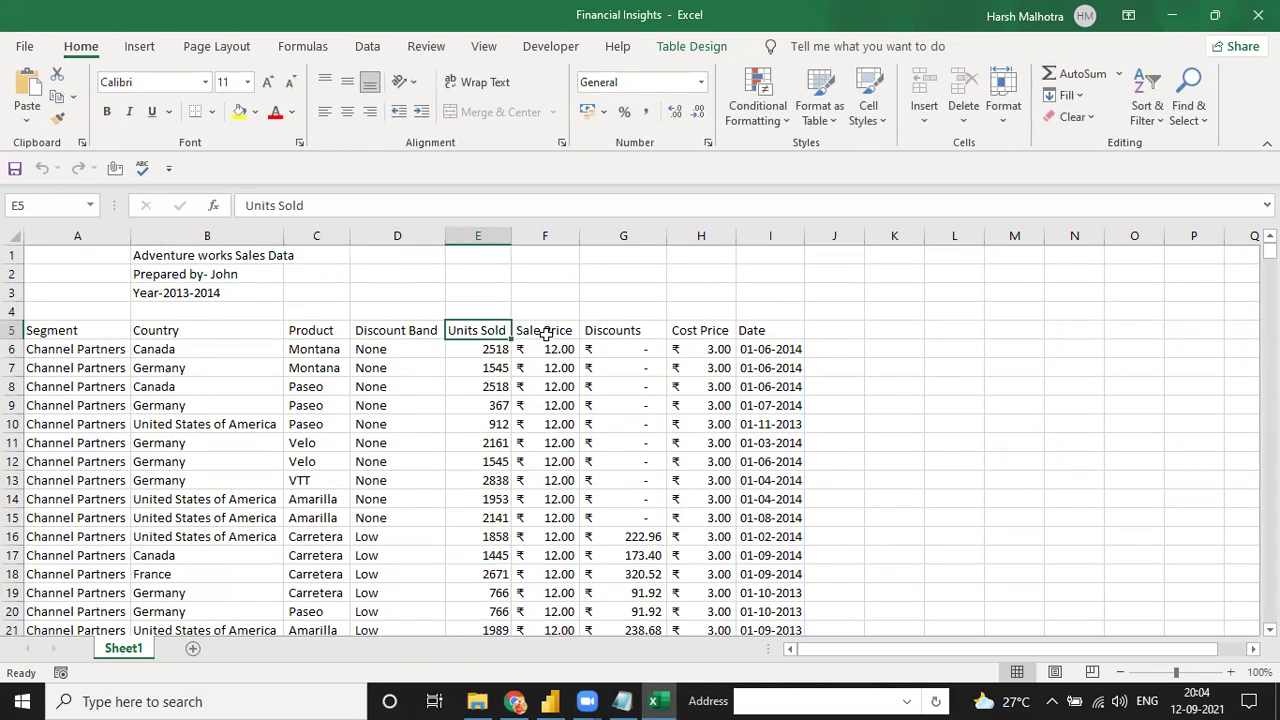
pyautogui.click(545, 331)
pyautogui.click(607, 329)
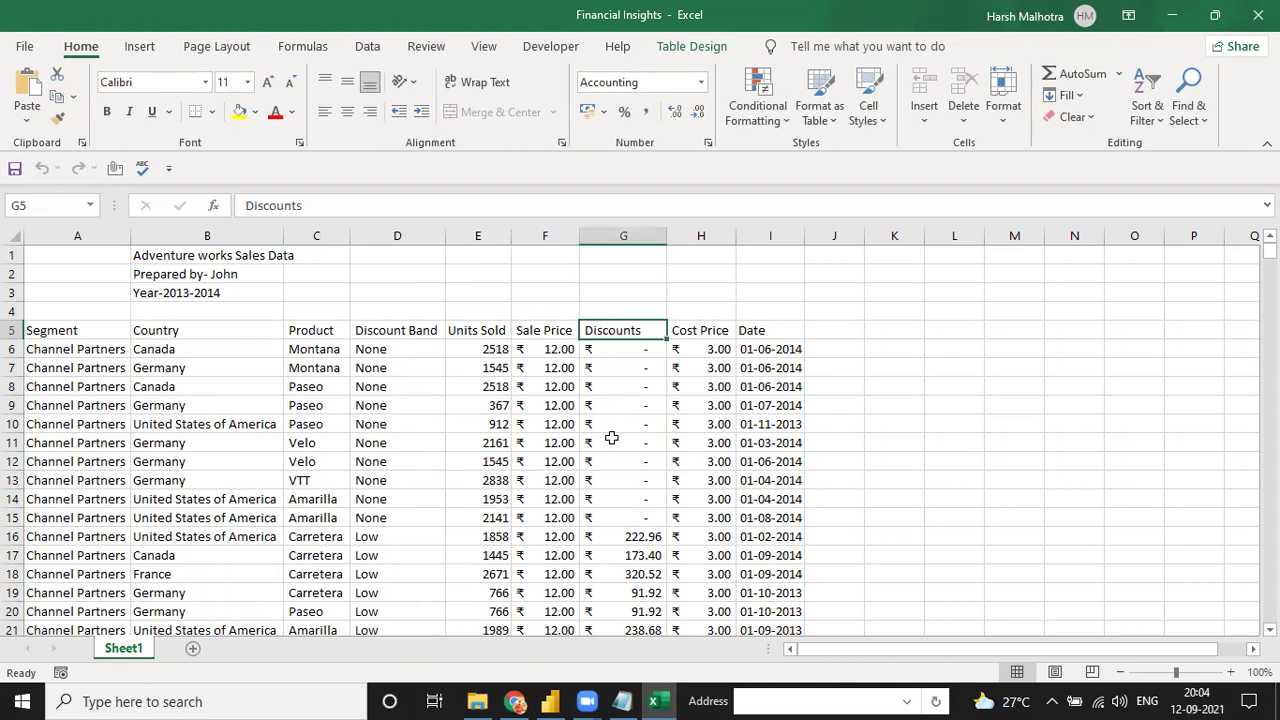
pyautogui.hotkey('ctrl', 'a')
pyautogui.click(703, 331)
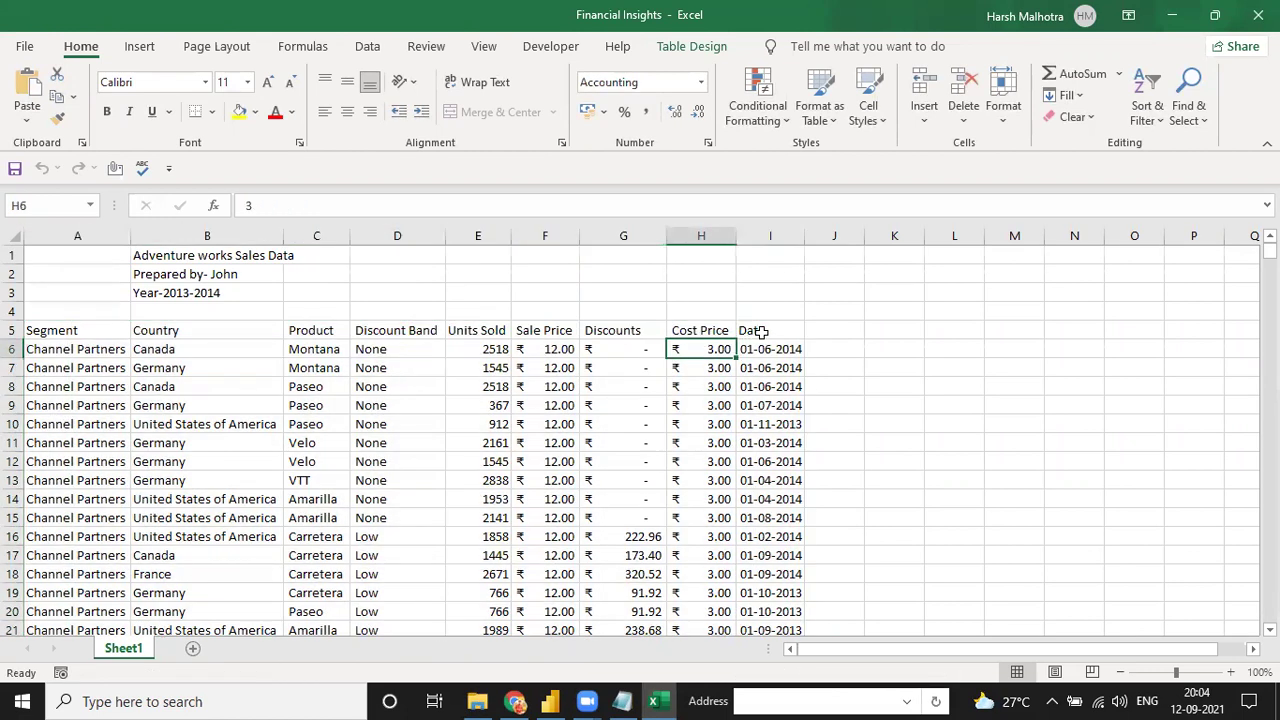
pyautogui.click(751, 331)
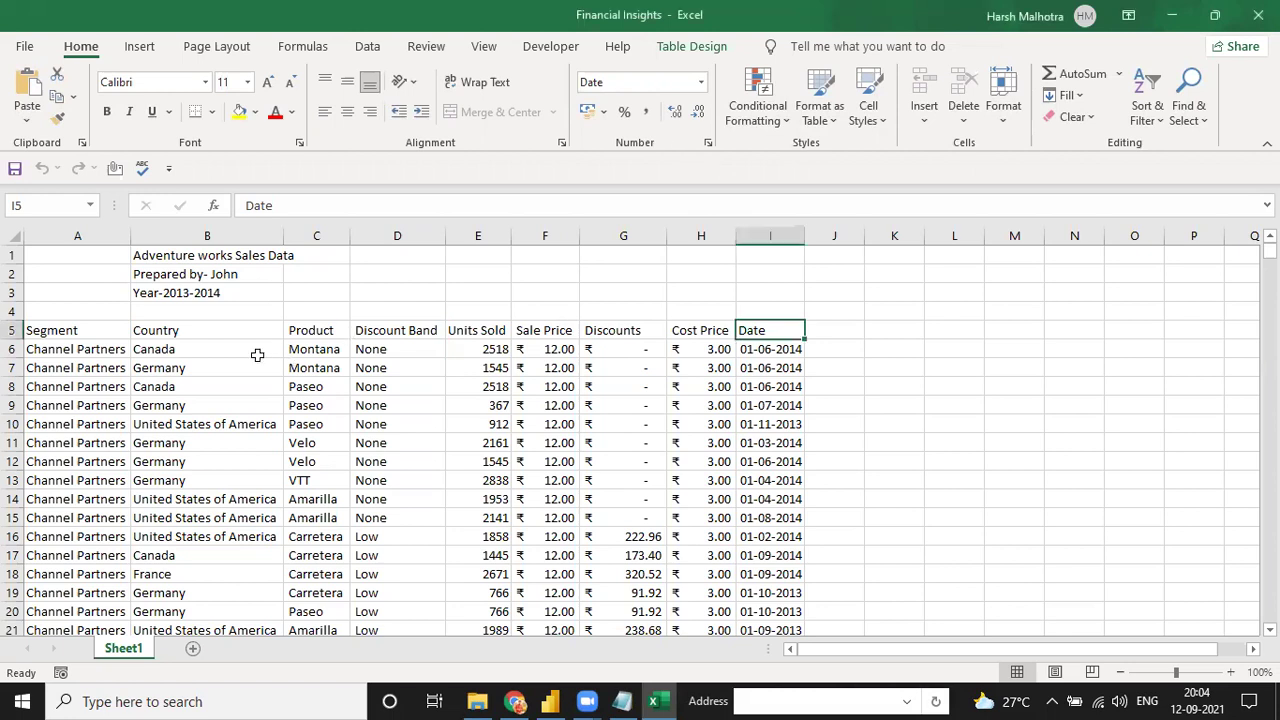
# - Select the range A1:C7 covering the title rows and first records, and skim the sales records below
pyautogui.click(100, 292)
pyautogui.moveTo(68, 257); pyautogui.dragTo(316, 386)
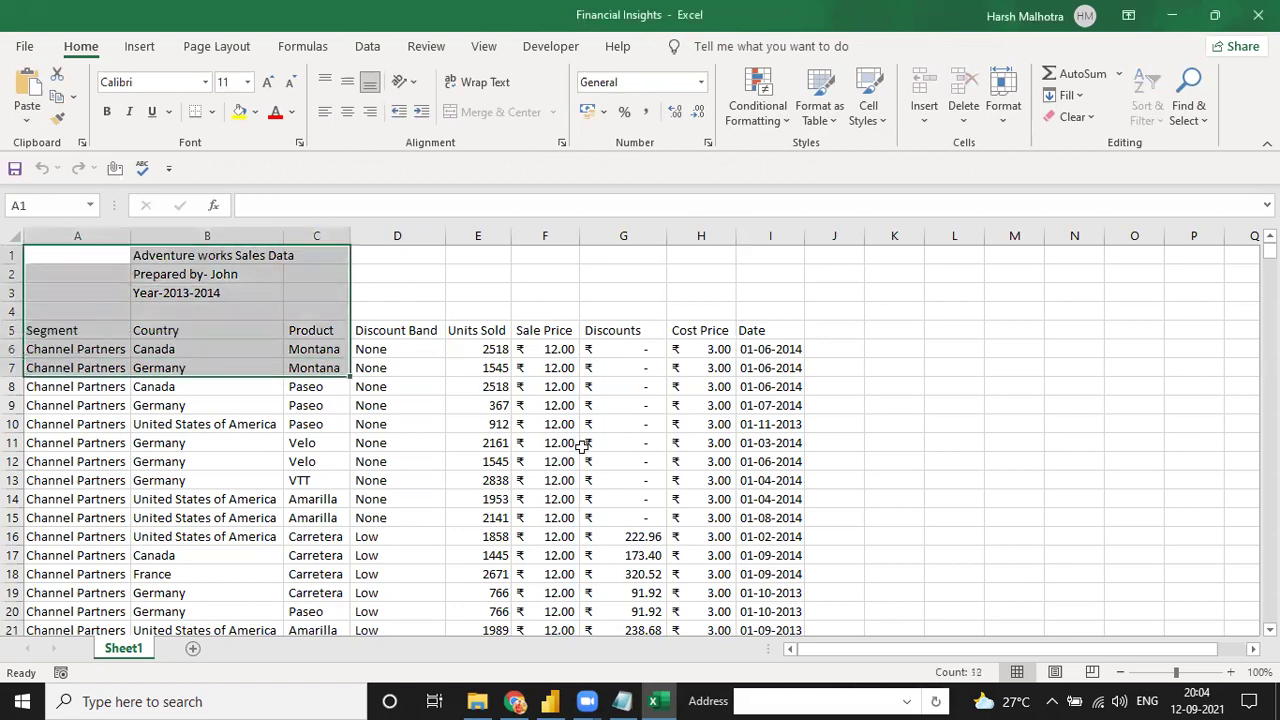
pyautogui.scroll(-9, 606, 457)
pyautogui.scroll(-10, 595, 468)
pyautogui.scroll(19, 590, 468)
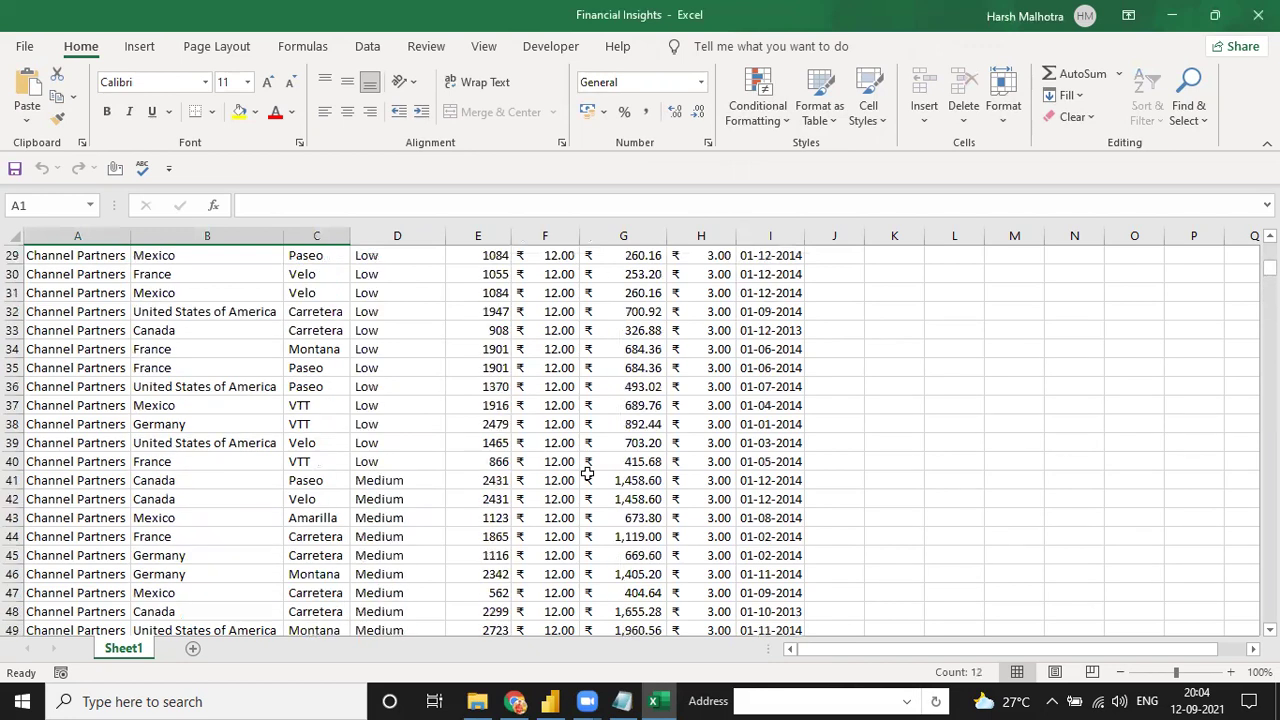
# - Switch to the Financial Report Model notes in Notepad and read the brief and its first two checkpoints on card visuals and profit
pyautogui.click(621, 701)
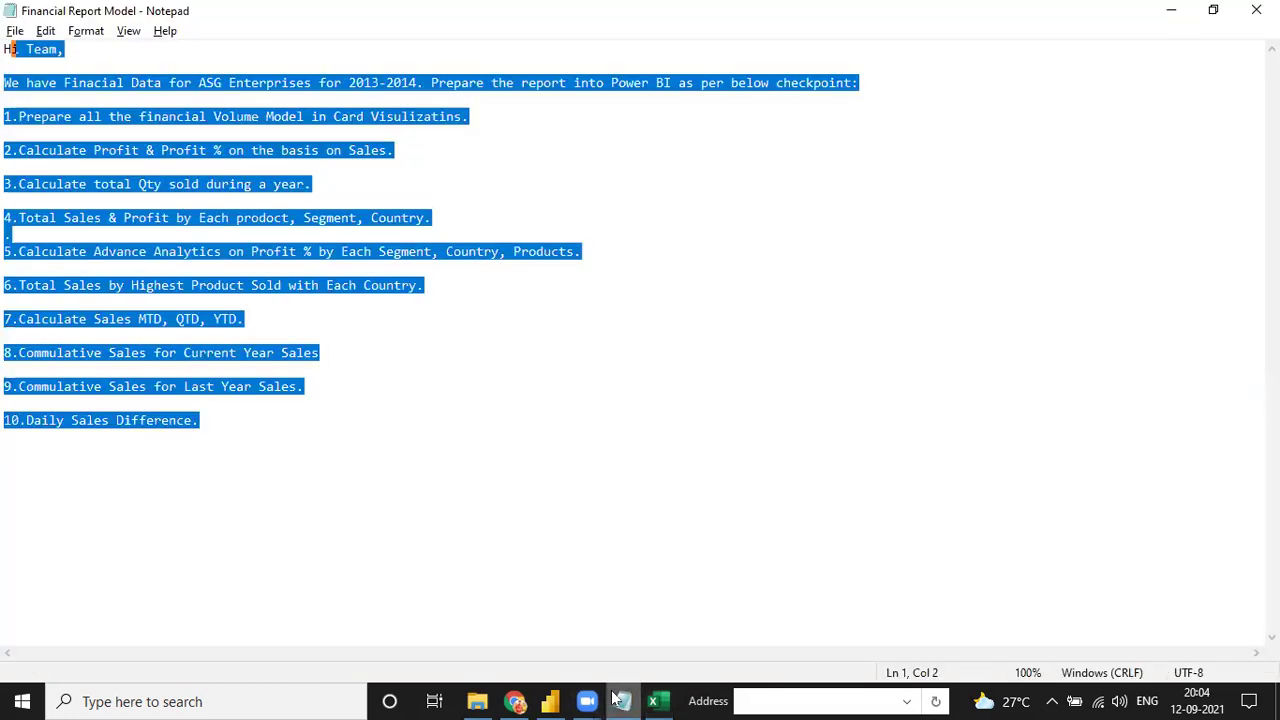
pyautogui.click(258, 420)
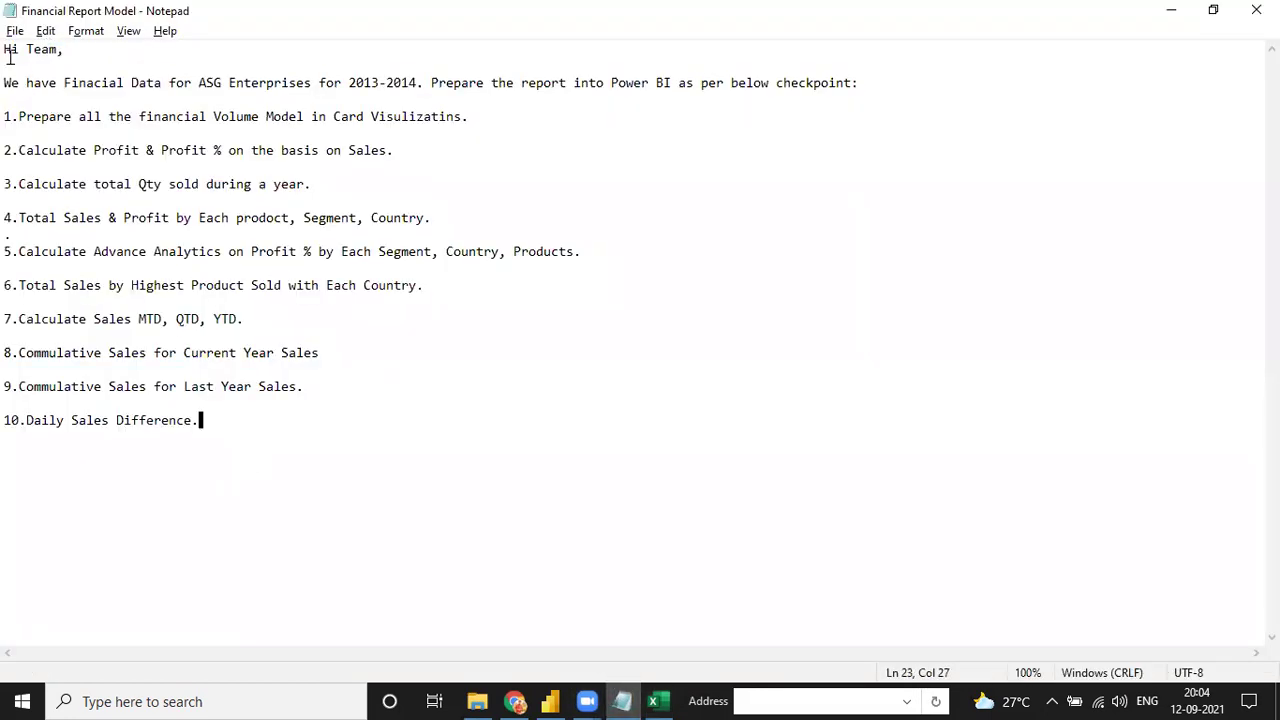
pyautogui.moveTo(9, 55); pyautogui.dragTo(211, 437)
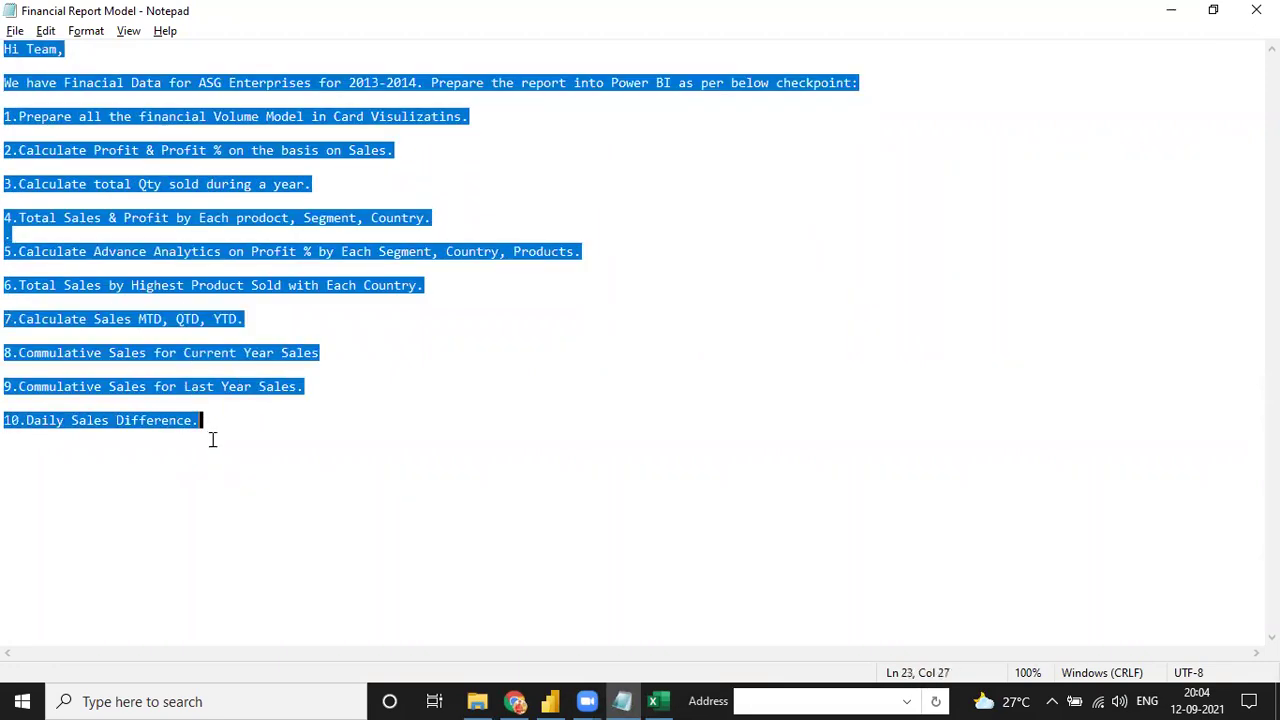
pyautogui.click(194, 474)
pyautogui.click(50, 116)
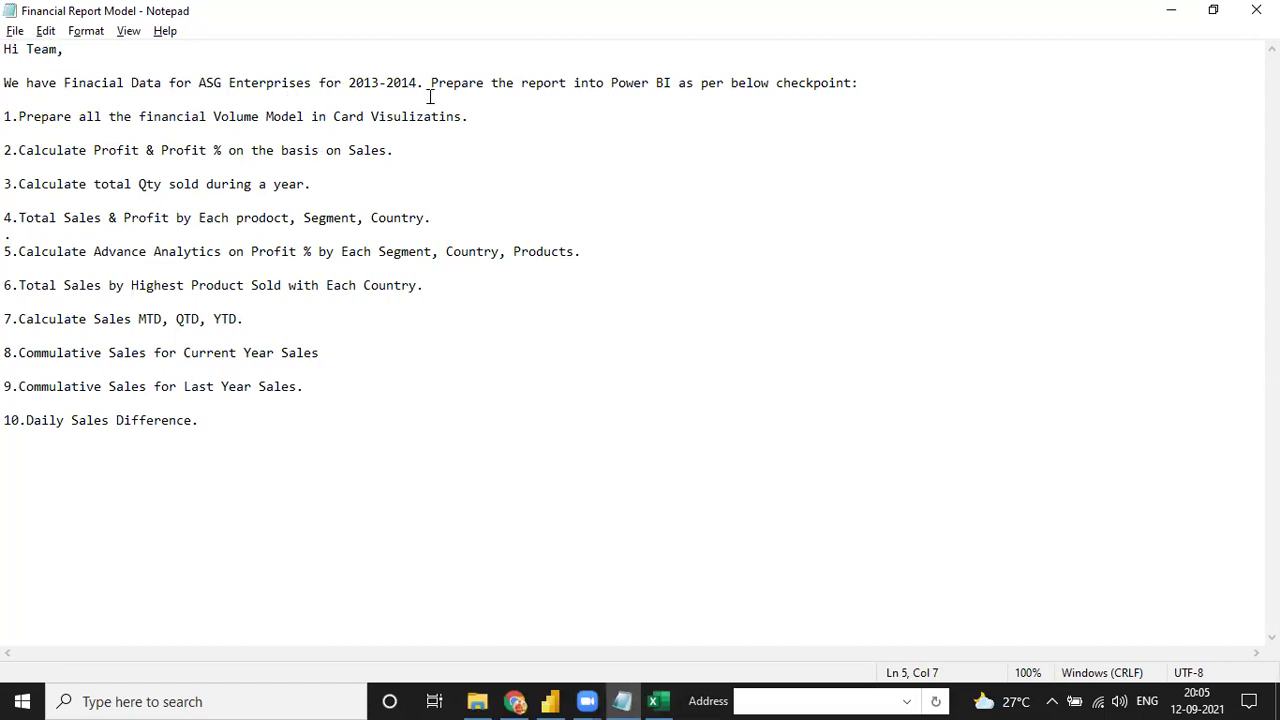
pyautogui.click(68, 131)
pyautogui.moveTo(41, 150); pyautogui.dragTo(238, 150)
pyautogui.moveTo(348, 150); pyautogui.dragTo(400, 150)
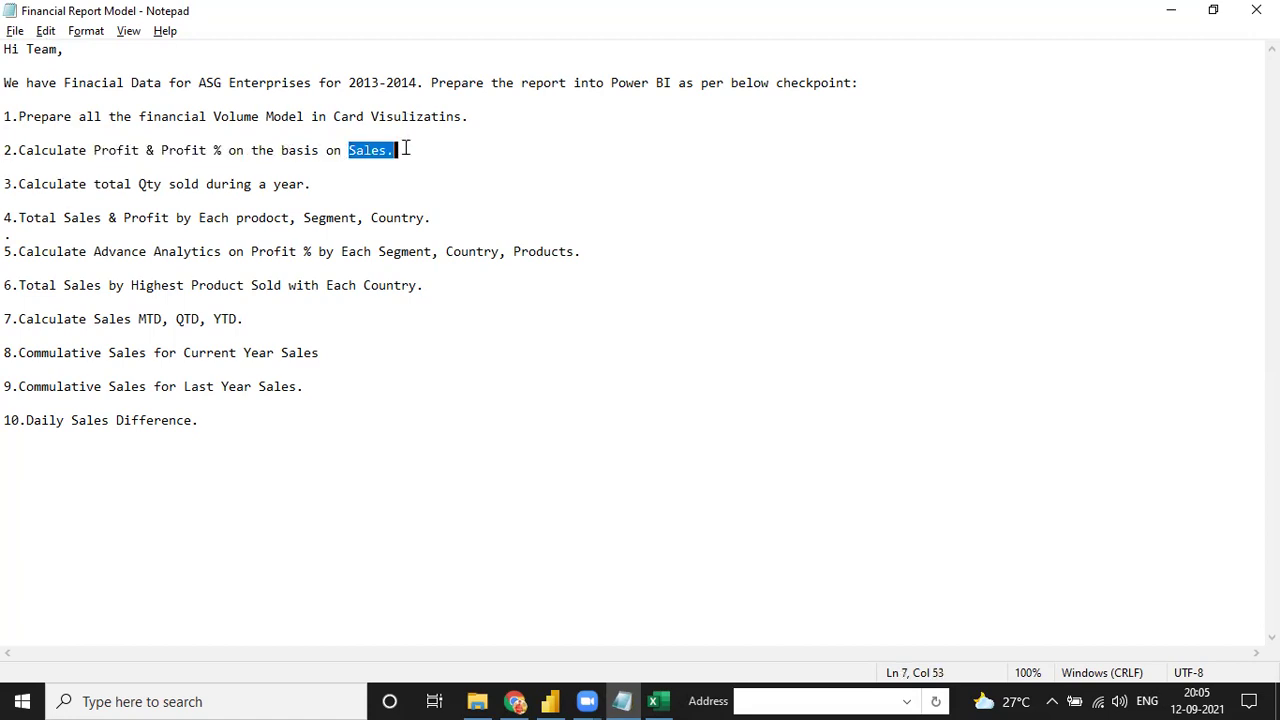
# - Read the remaining checkpoints, highlighting quantity sold, sales and profit by product, segment and country, and the Profit % analytics
pyautogui.click(50, 184)
pyautogui.moveTo(50, 184); pyautogui.dragTo(208, 184)
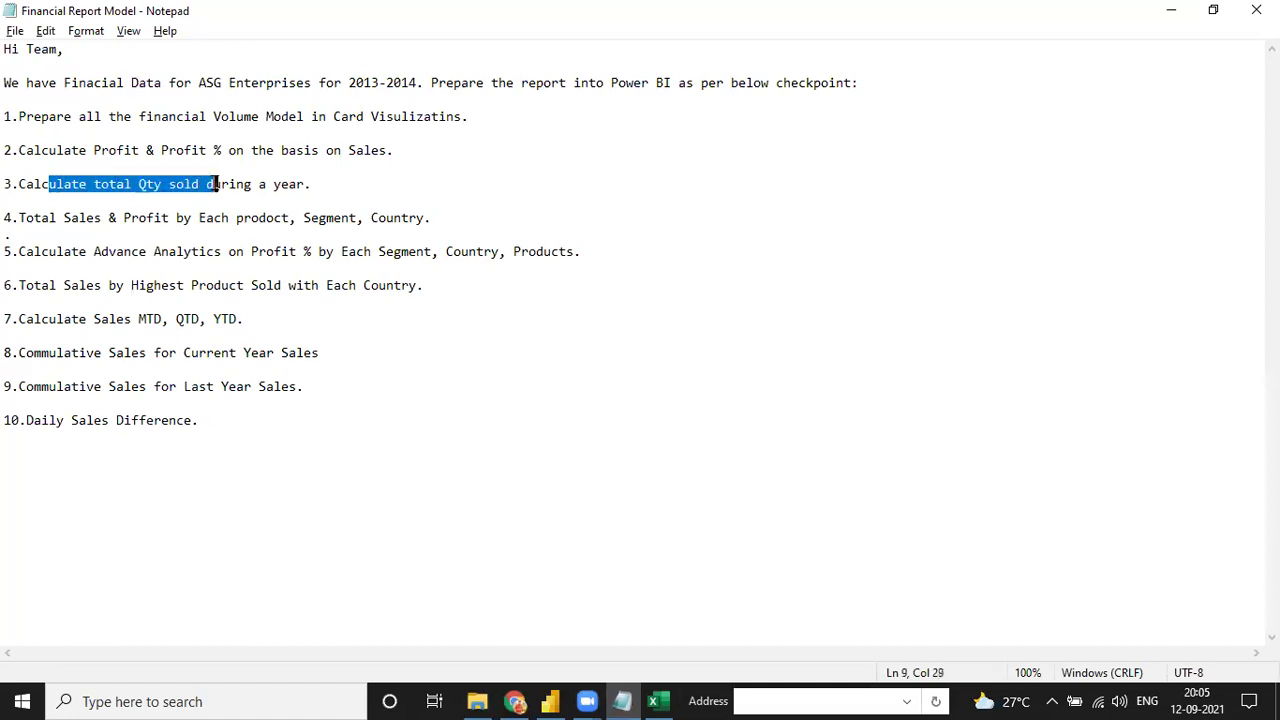
pyautogui.click(50, 217)
pyautogui.moveTo(50, 217); pyautogui.dragTo(410, 217)
pyautogui.click(55, 251)
pyautogui.moveTo(79, 251); pyautogui.dragTo(497, 251)
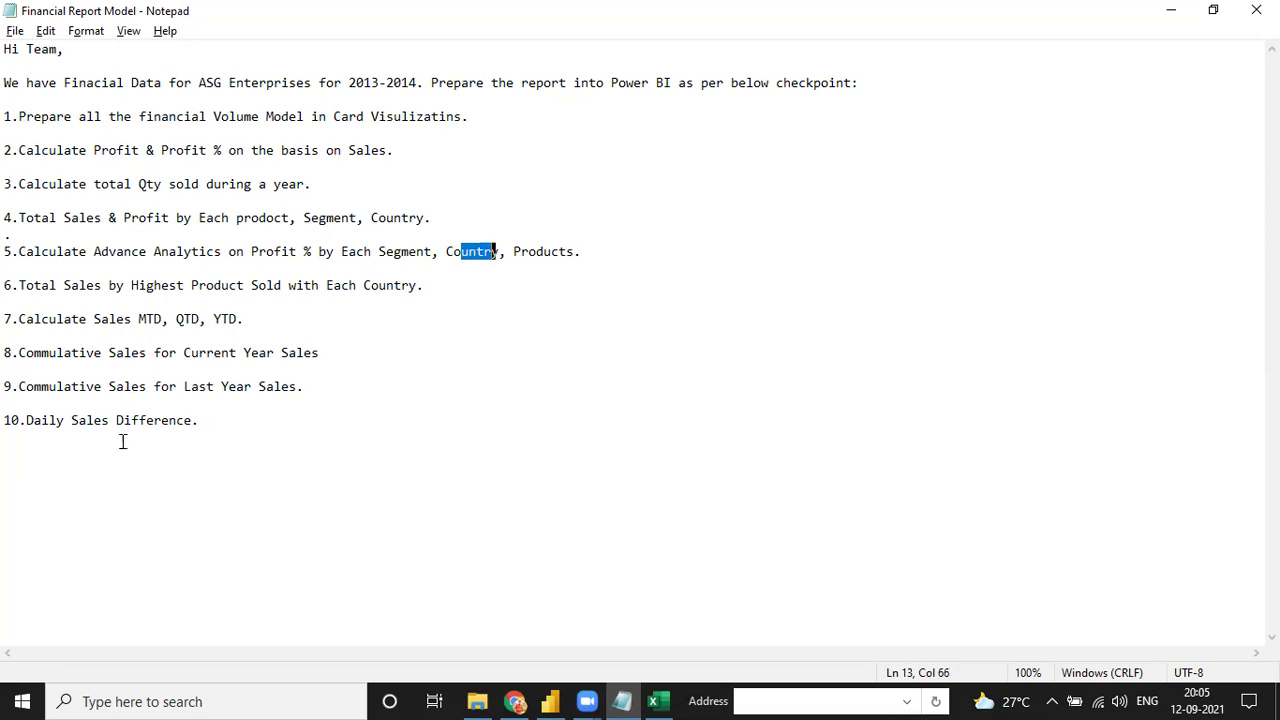
pyautogui.moveTo(5, 115)
pyautogui.mouseDown()
pyautogui.moveTo(109, 314)
pyautogui.moveTo(195, 430)
pyautogui.moveTo(85, 402)
pyautogui.moveTo(5, 134)
pyautogui.mouseUp()
pyautogui.click(194, 450)
# - Revisit the sales data in Excel and switch to the blank Financial Insight Working report in Power BI Desktop
pyautogui.click(655, 700)
pyautogui.click(430, 405)
pyautogui.click(395, 347)
pyautogui.click(550, 701)
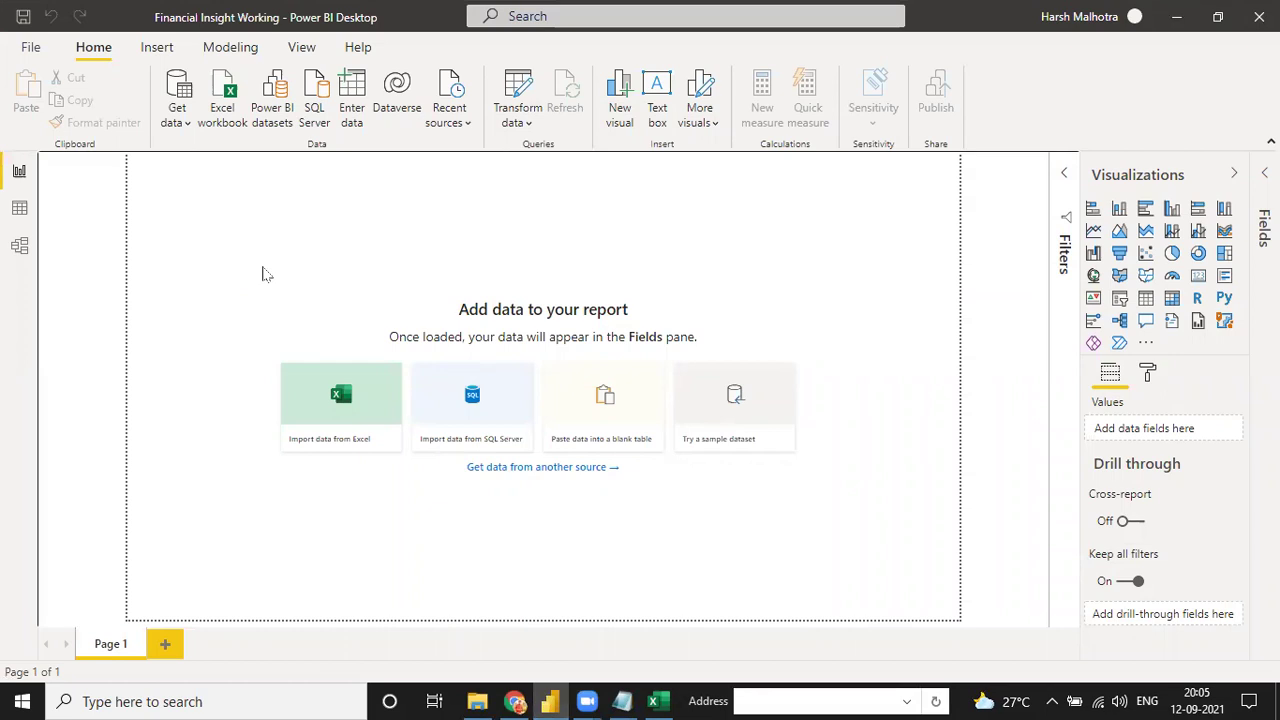
# - Search Windows for "micro" and open the Microsoft Store app
pyautogui.click(255, 699)
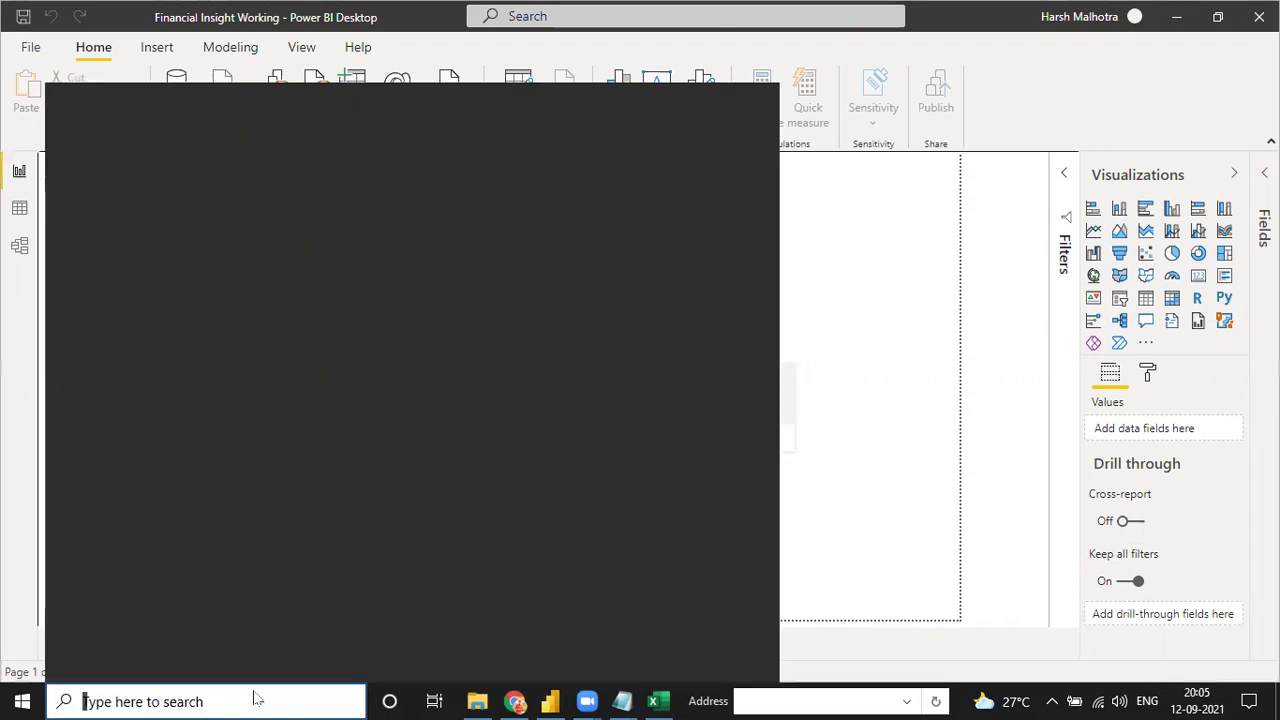
pyautogui.write('micro')
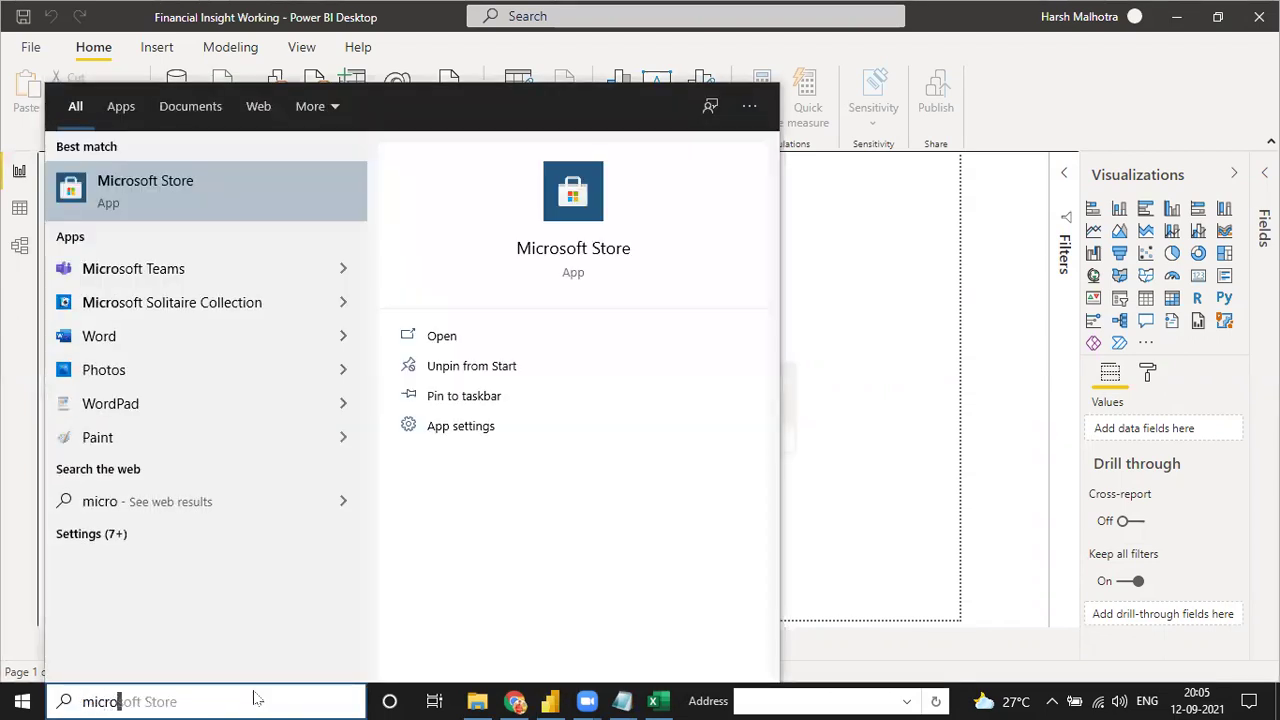
pyautogui.click(199, 196)
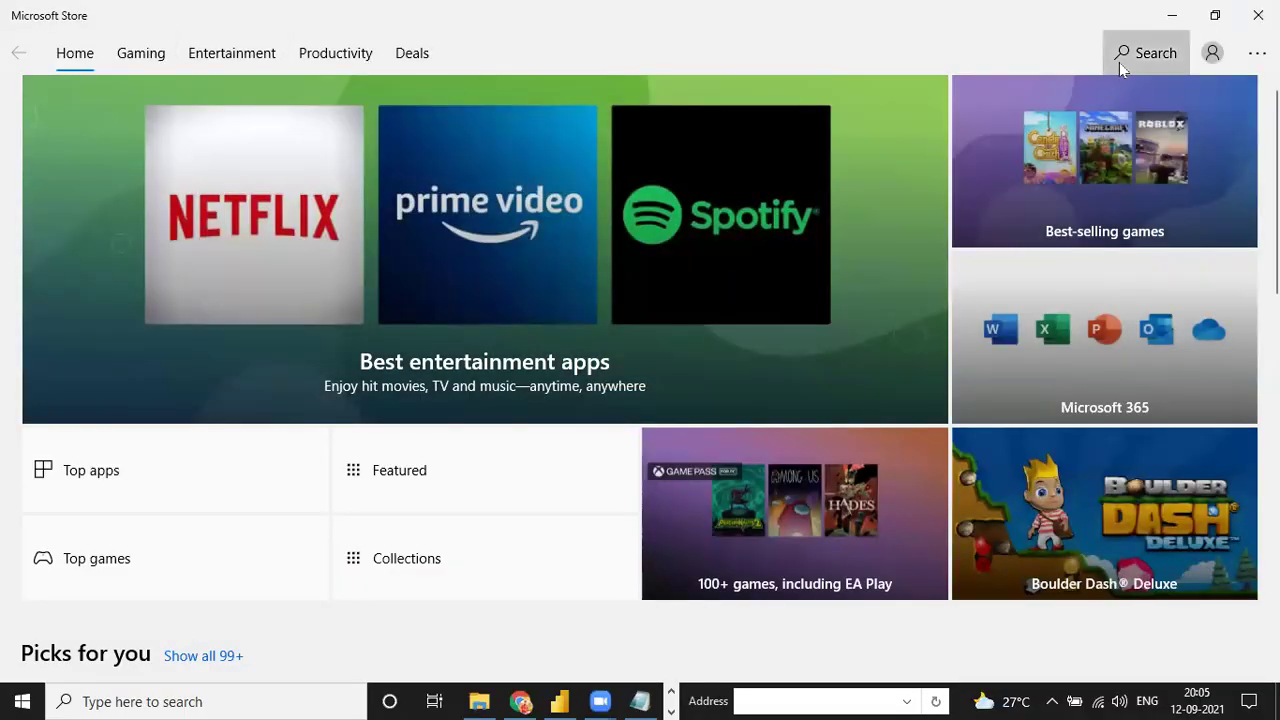
# - Search the store for Power BI Desktop and look over its product page
pyautogui.click(1119, 62)
pyautogui.write('Power BI ')
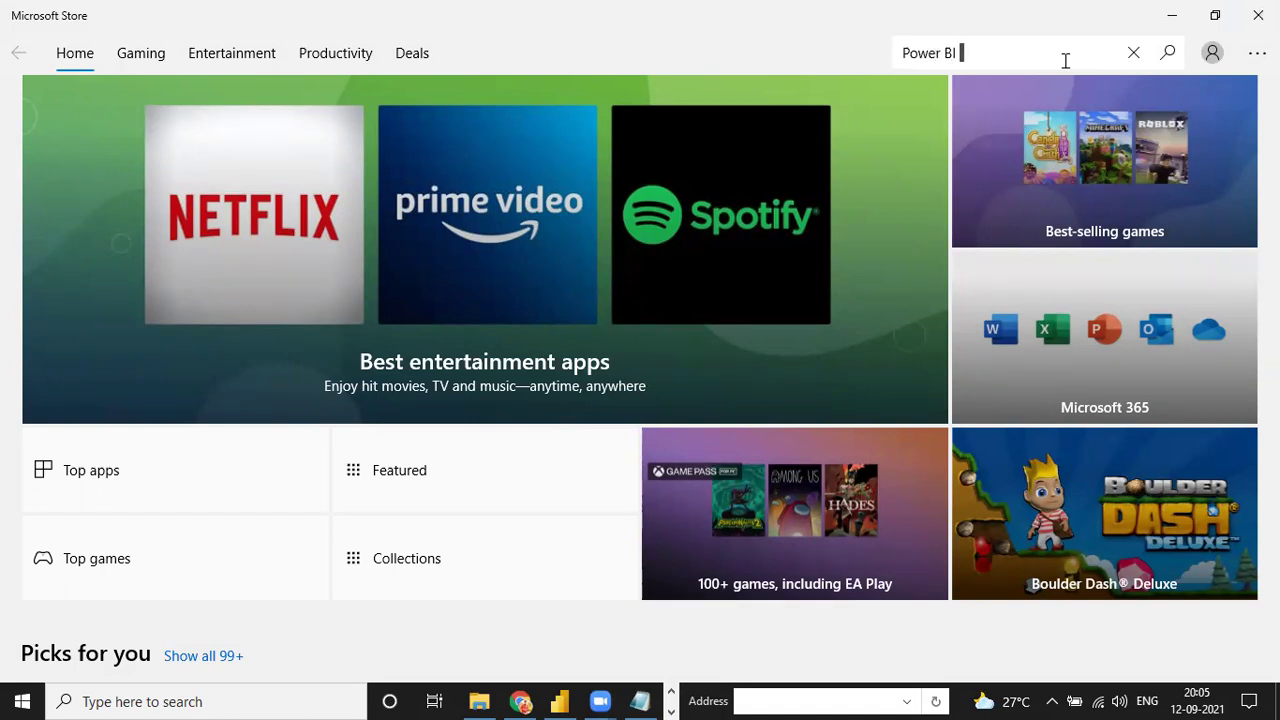
pyautogui.write('Desk')
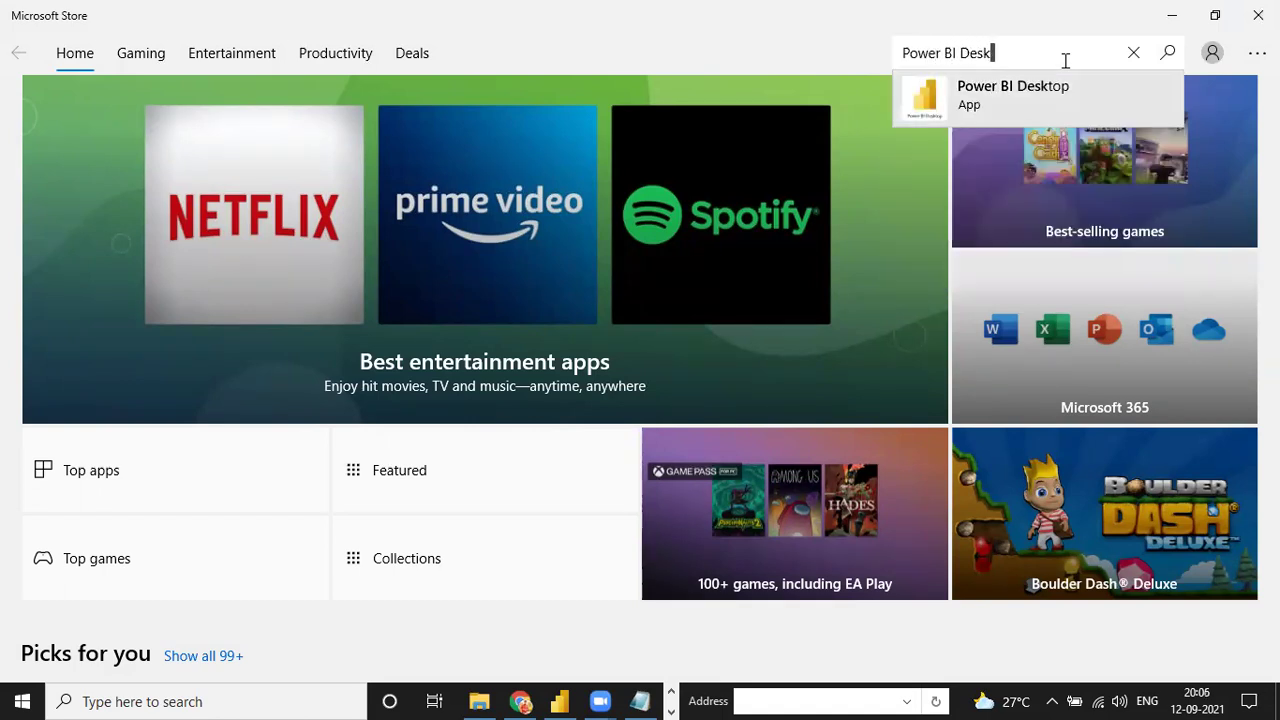
pyautogui.press('Return')
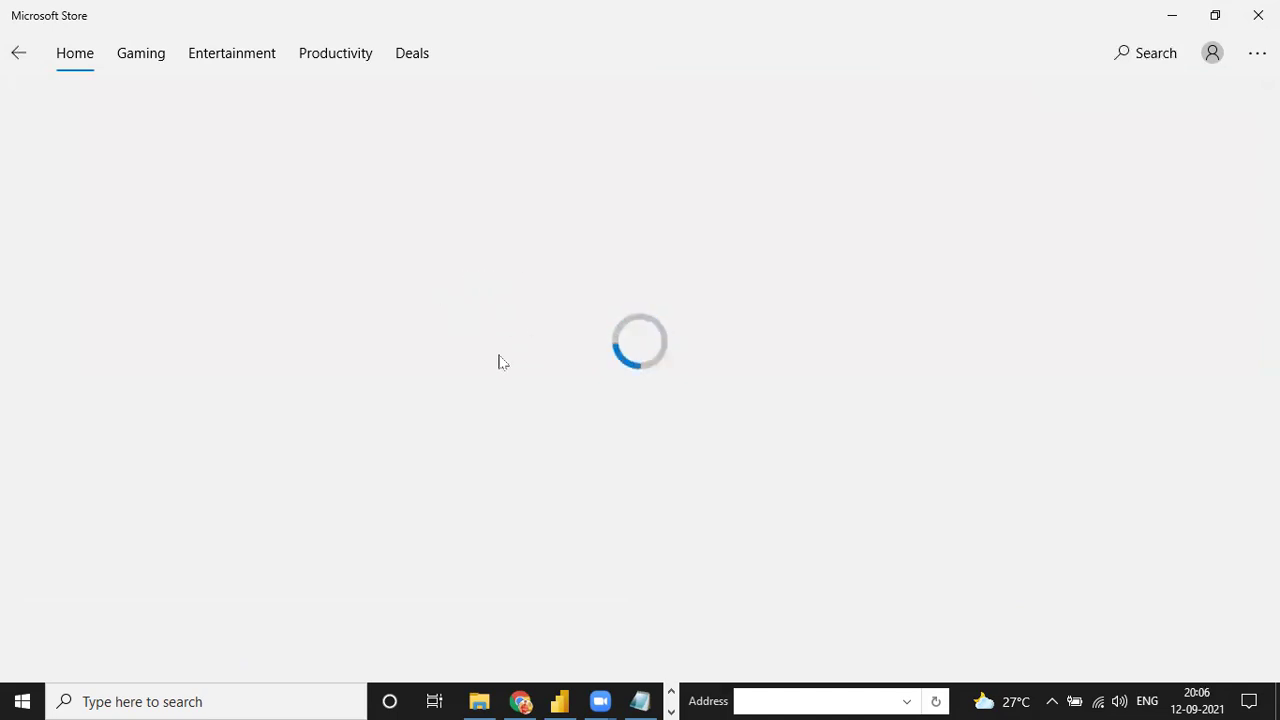
pyautogui.scroll(-5, 491, 414)
pyautogui.scroll(5, 491, 414)
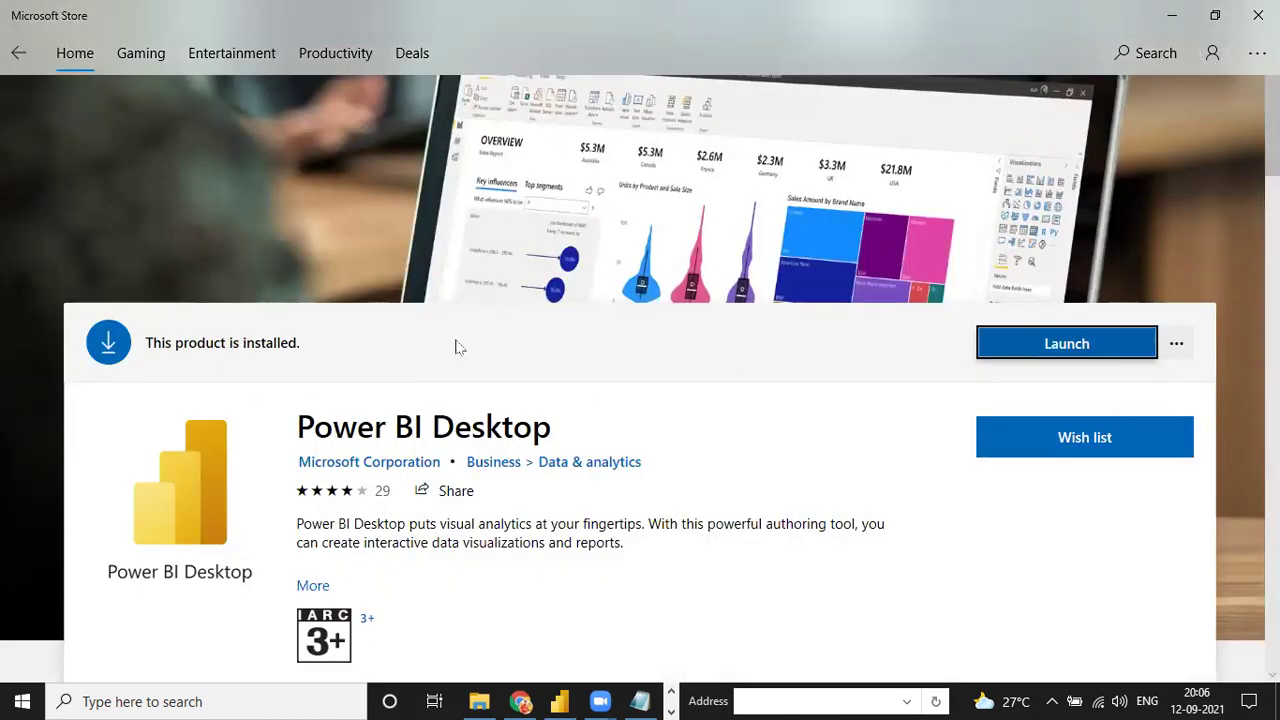
pyautogui.scroll(-5, 586, 420)
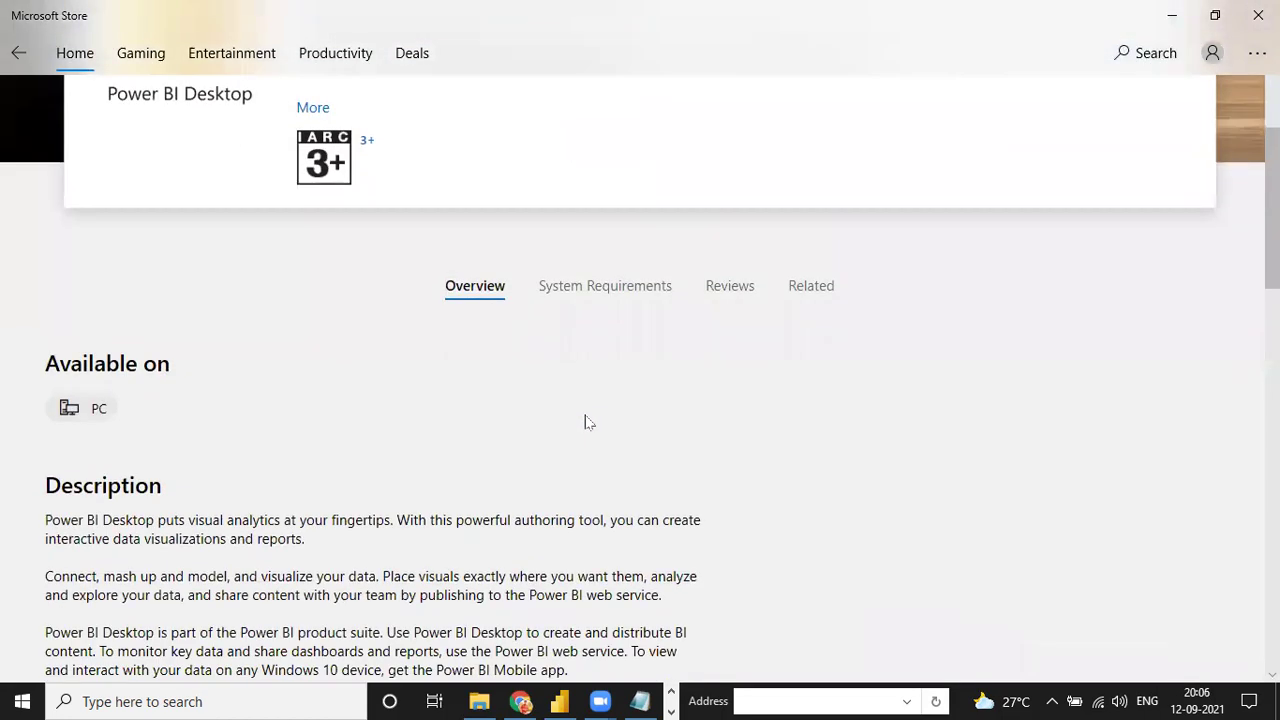
pyautogui.scroll(5, 586, 420)
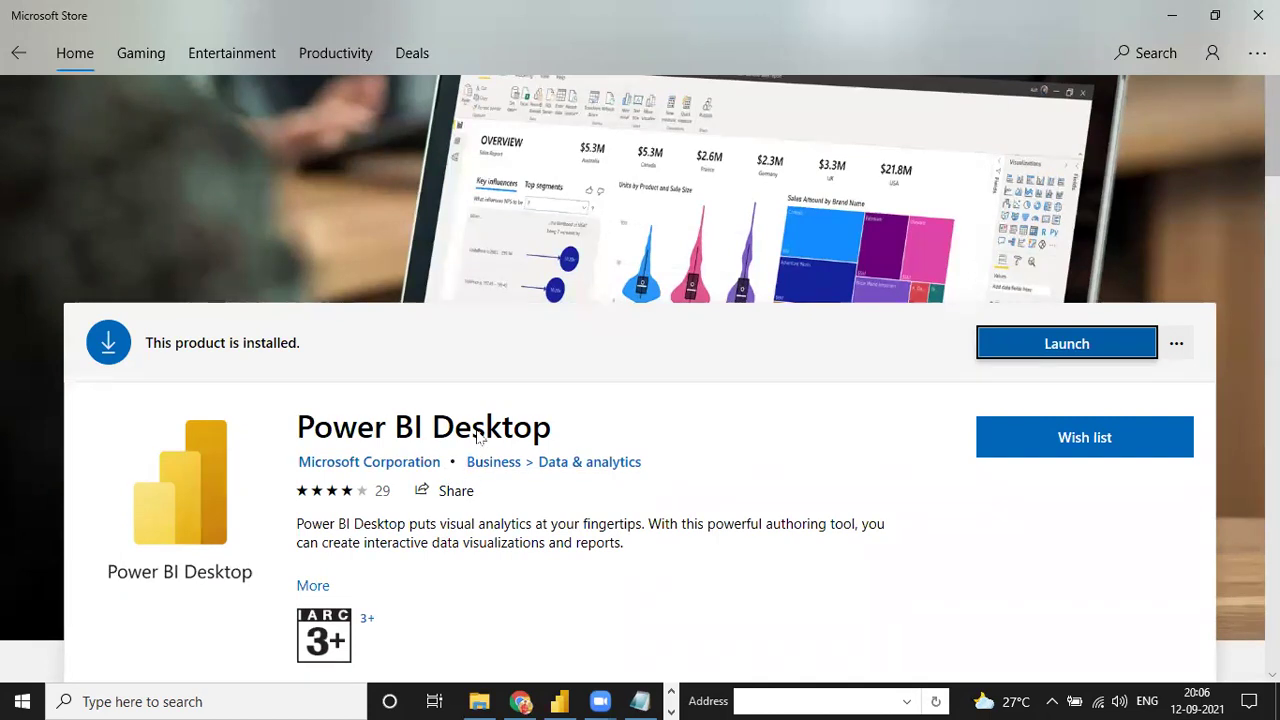
# - Switch back to Power BI Desktop and open the report's Model view
pyautogui.click(524, 700)
pyautogui.click(559, 701)
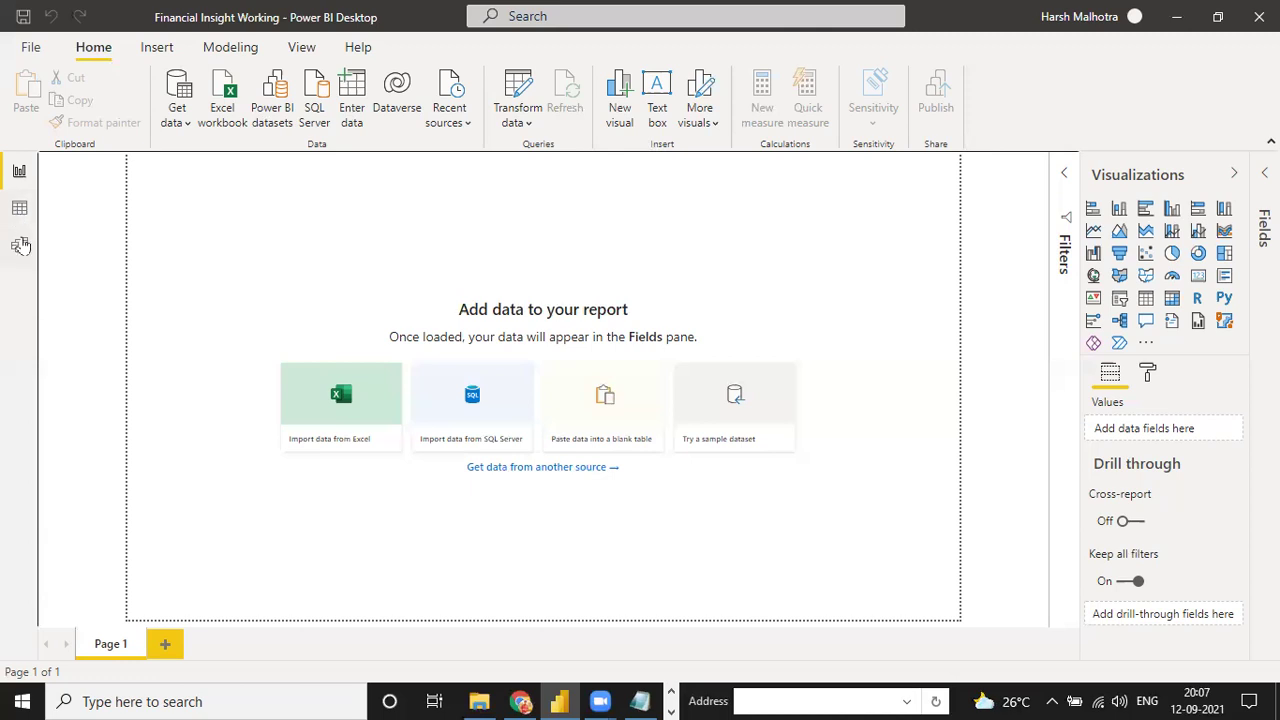
pyautogui.click(20, 245)
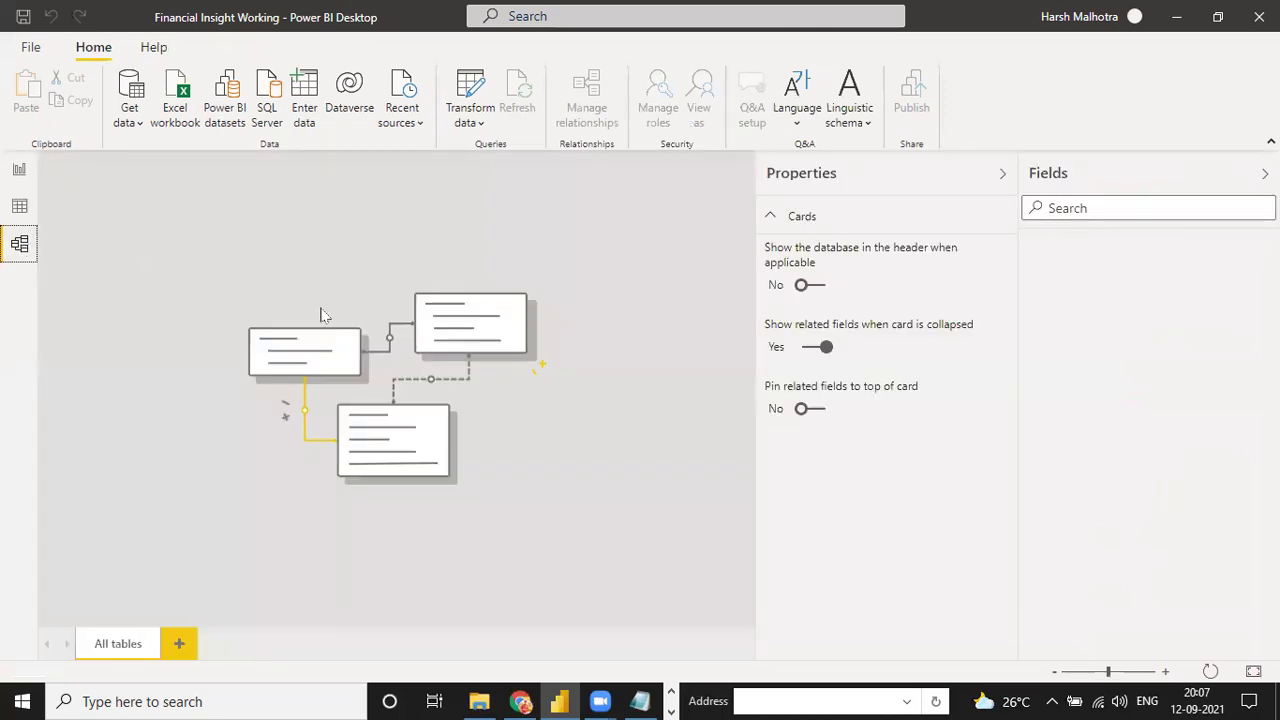
# - Collapse the Properties pane in the Model view, look at the empty Data view and return to the Report view
pyautogui.click(1004, 176)
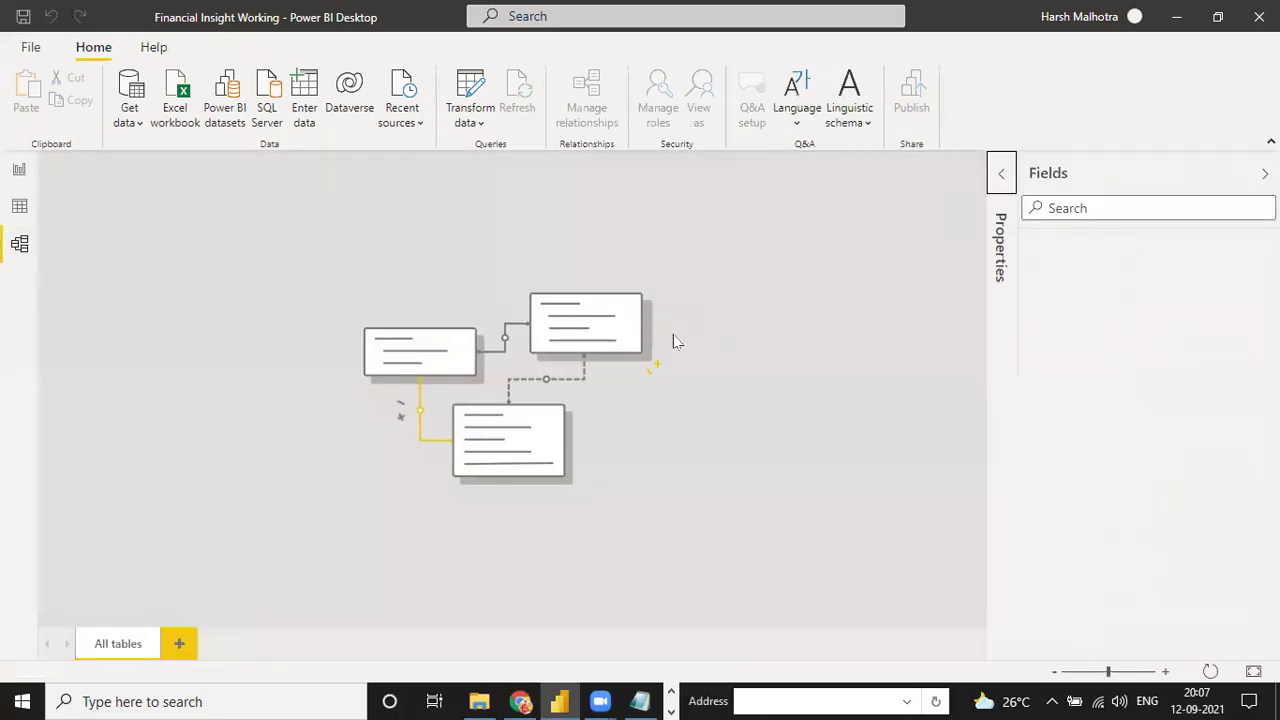
pyautogui.click(19, 207)
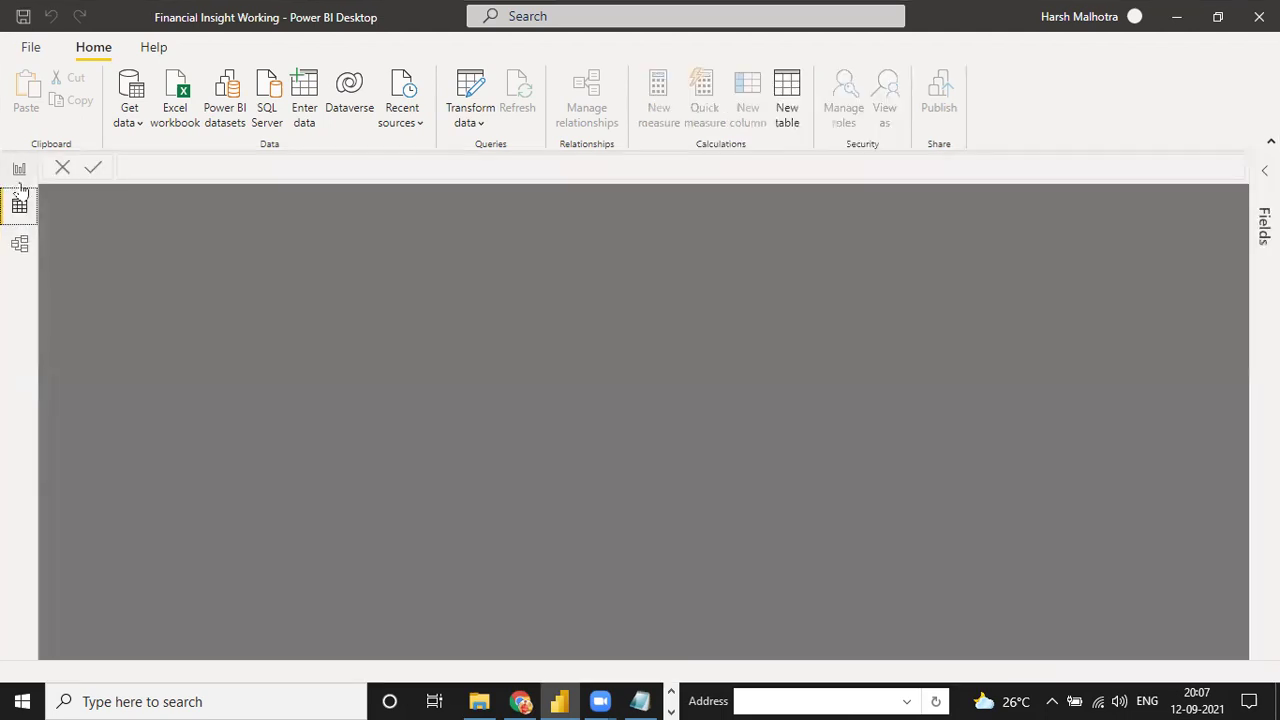
pyautogui.click(19, 170)
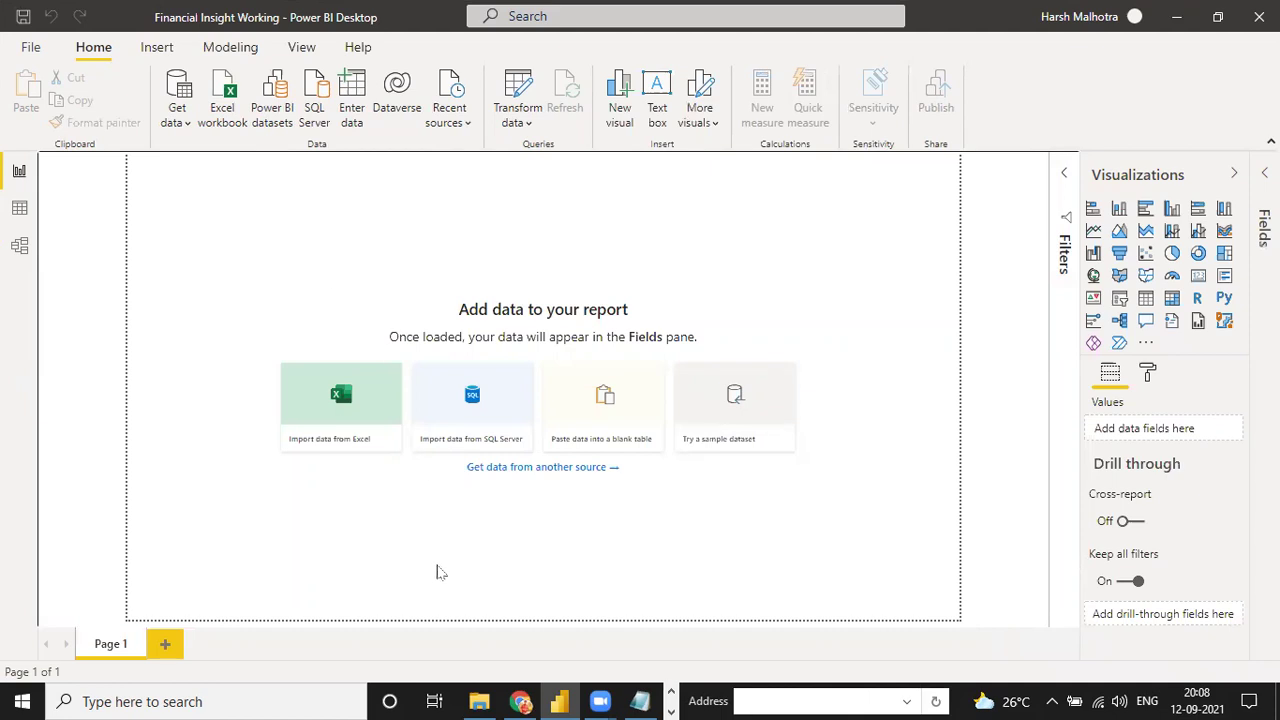
# - Locate the Financial Insights workbook in the Financial Insight folder, and open the Power Query Editor for the Power BI report
pyautogui.click(479, 701)
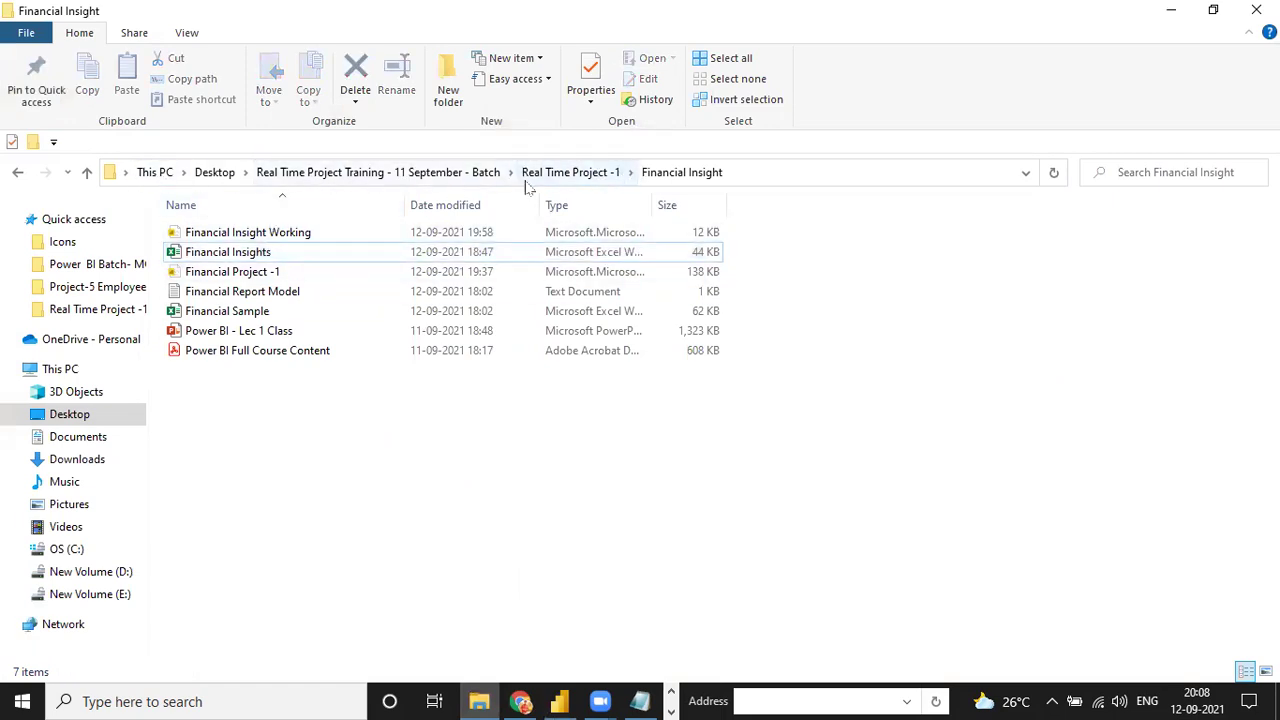
pyautogui.click(258, 256)
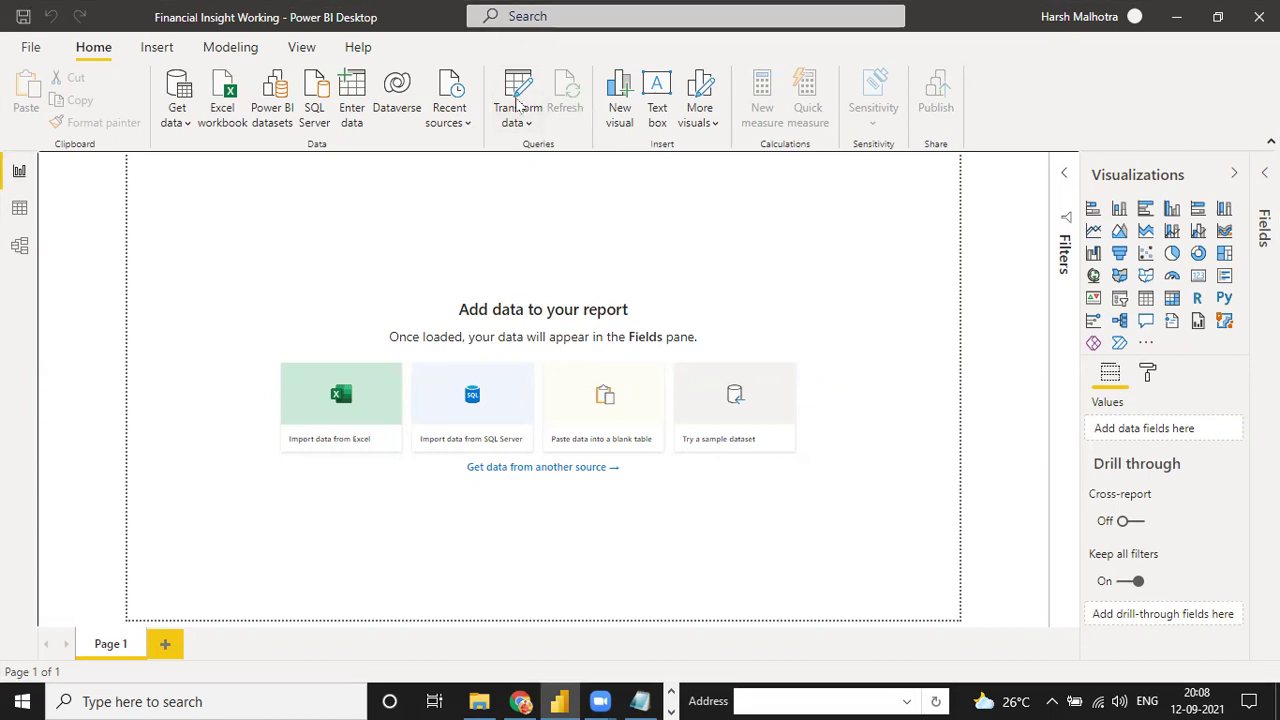
pyautogui.click(518, 100)
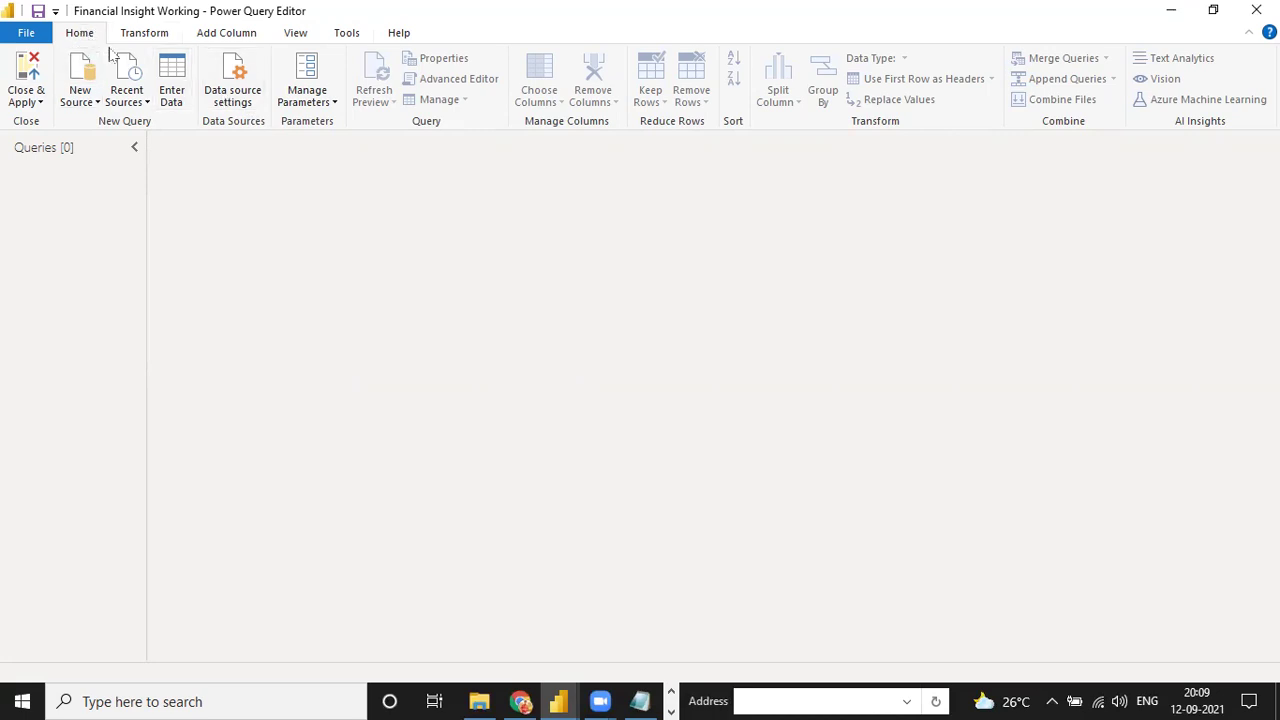
# - Look through the Power Query Editor's Transform, Add Column, View, Tools and Help command sets and return to the Home commands
pyautogui.scroll(-1, 112, 57)
pyautogui.scroll(-1, 112, 57)
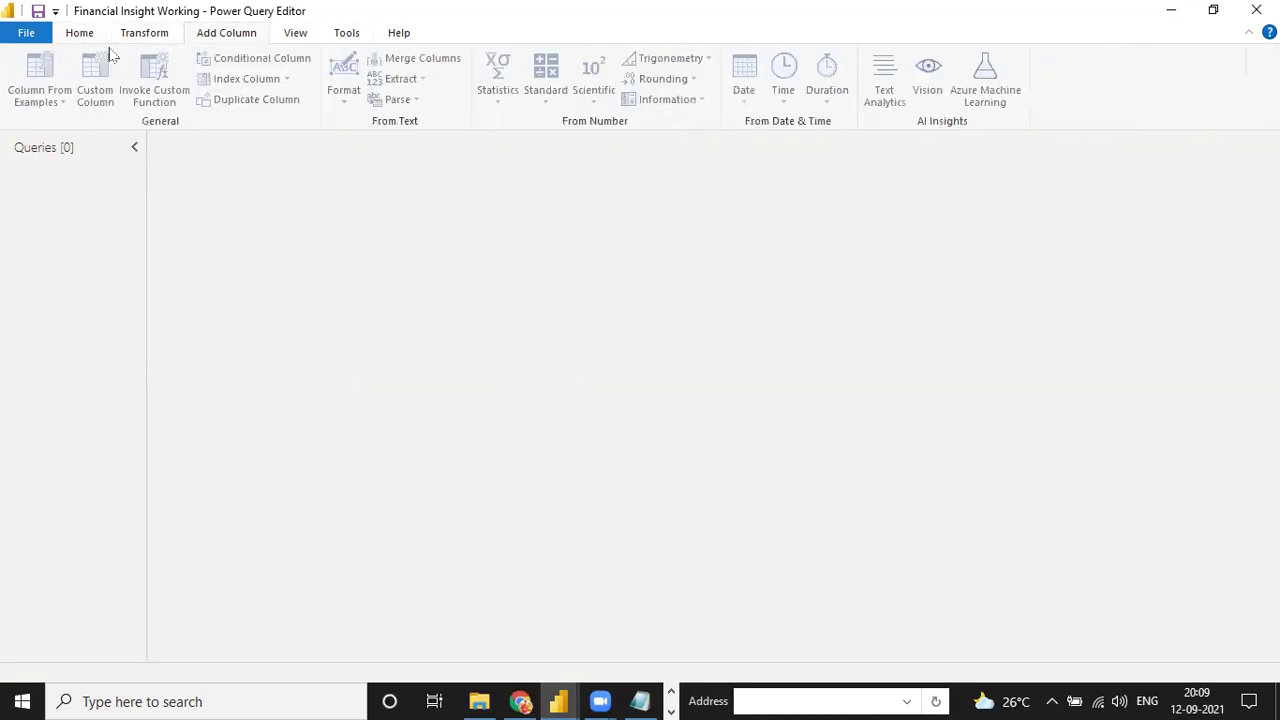
pyautogui.scroll(-1, 112, 57)
pyautogui.scroll(-1, 112, 57)
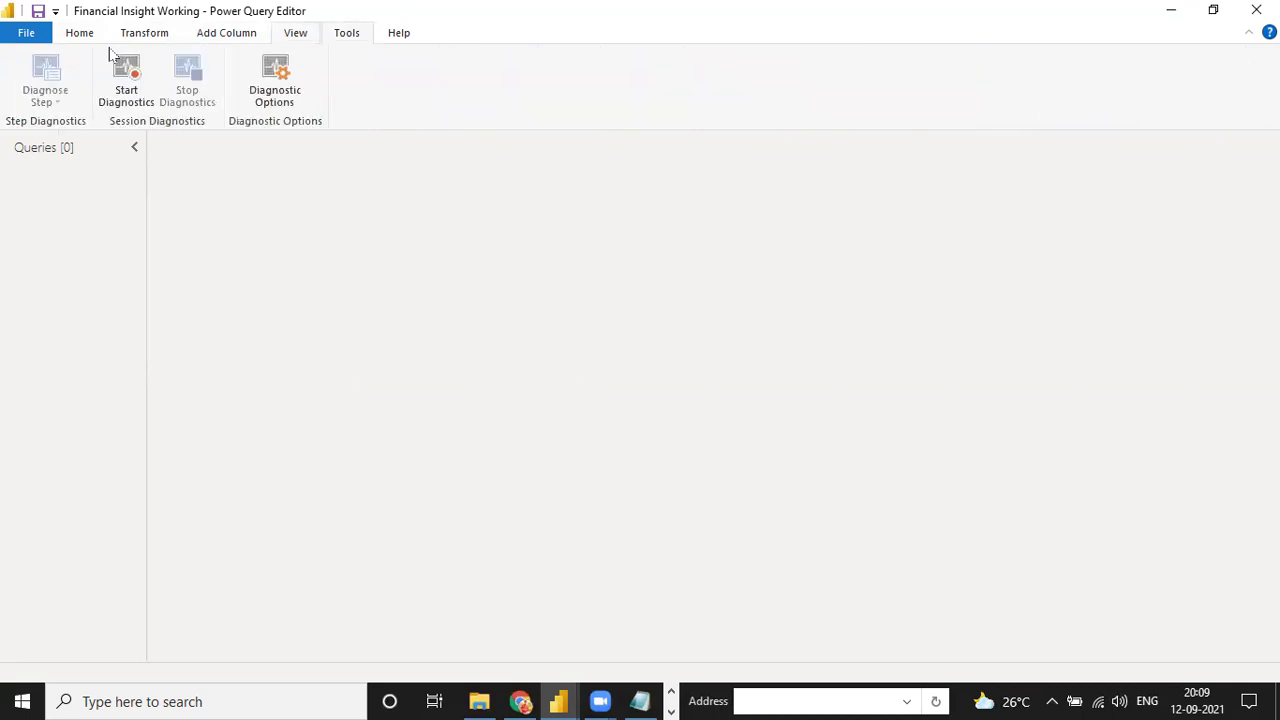
pyautogui.scroll(-1, 112, 57)
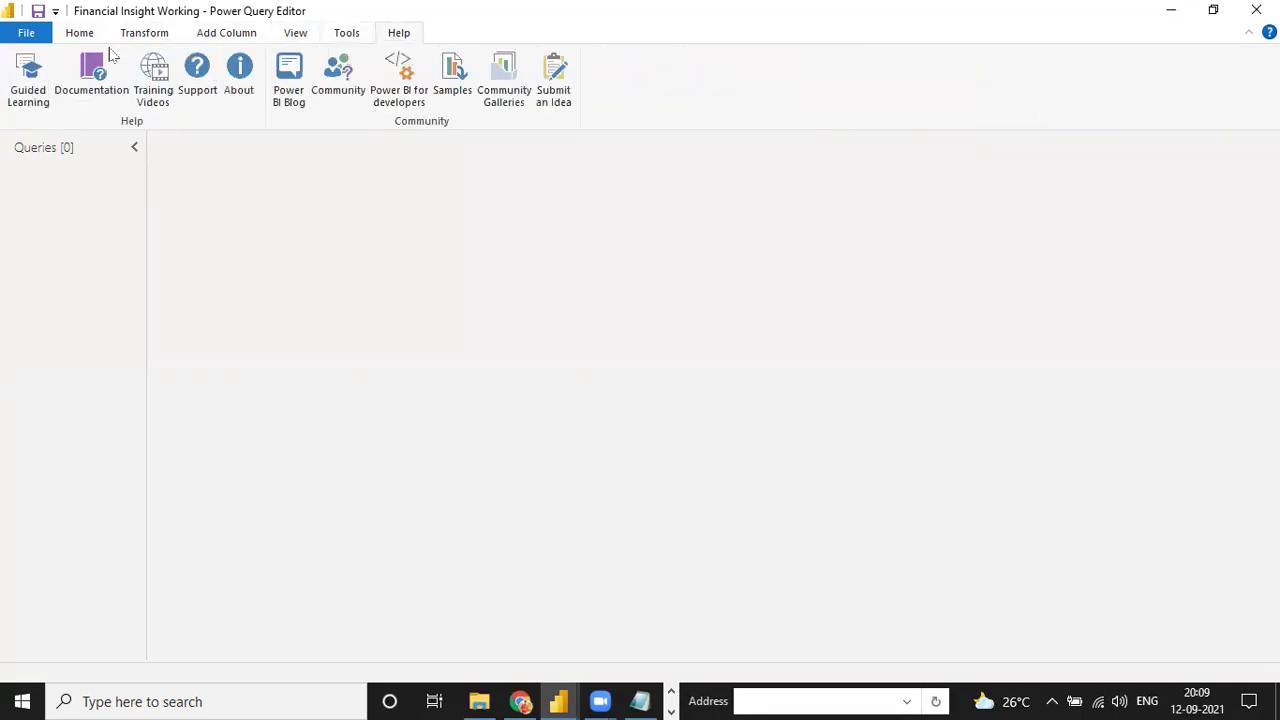
pyautogui.click(90, 33)
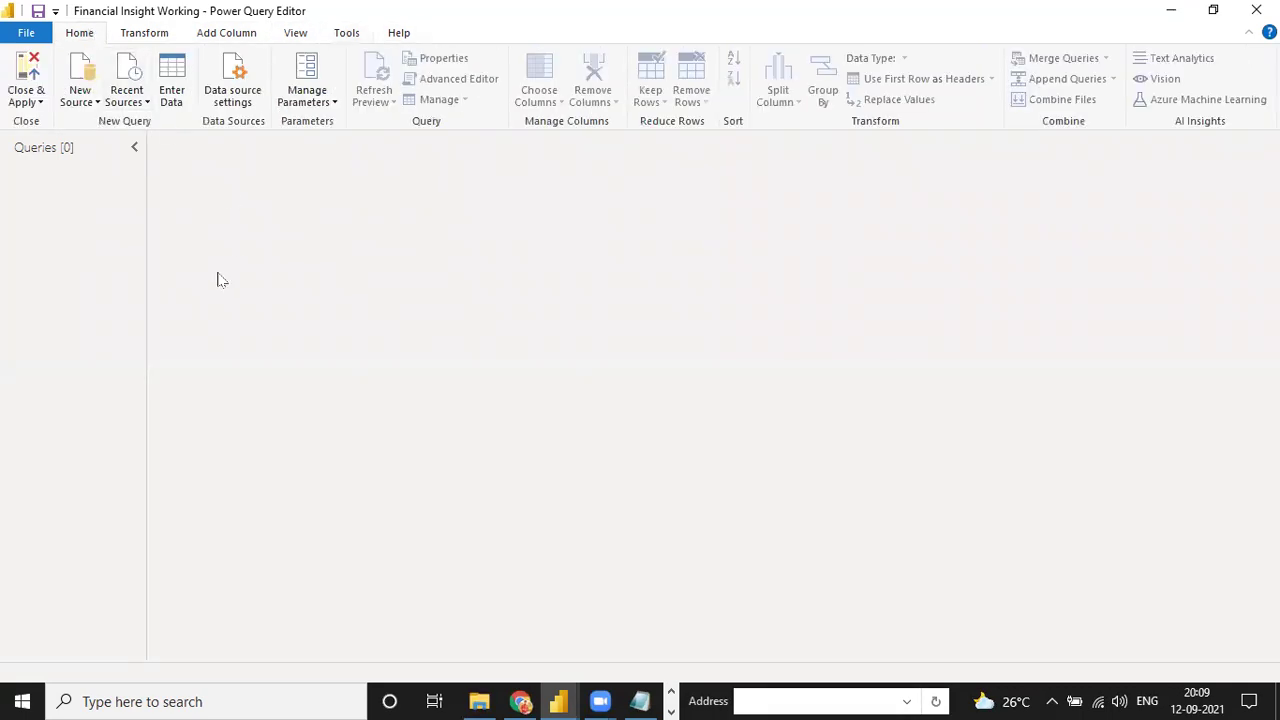
# - Open the complete list of data source types for a new query
pyautogui.click(80, 97)
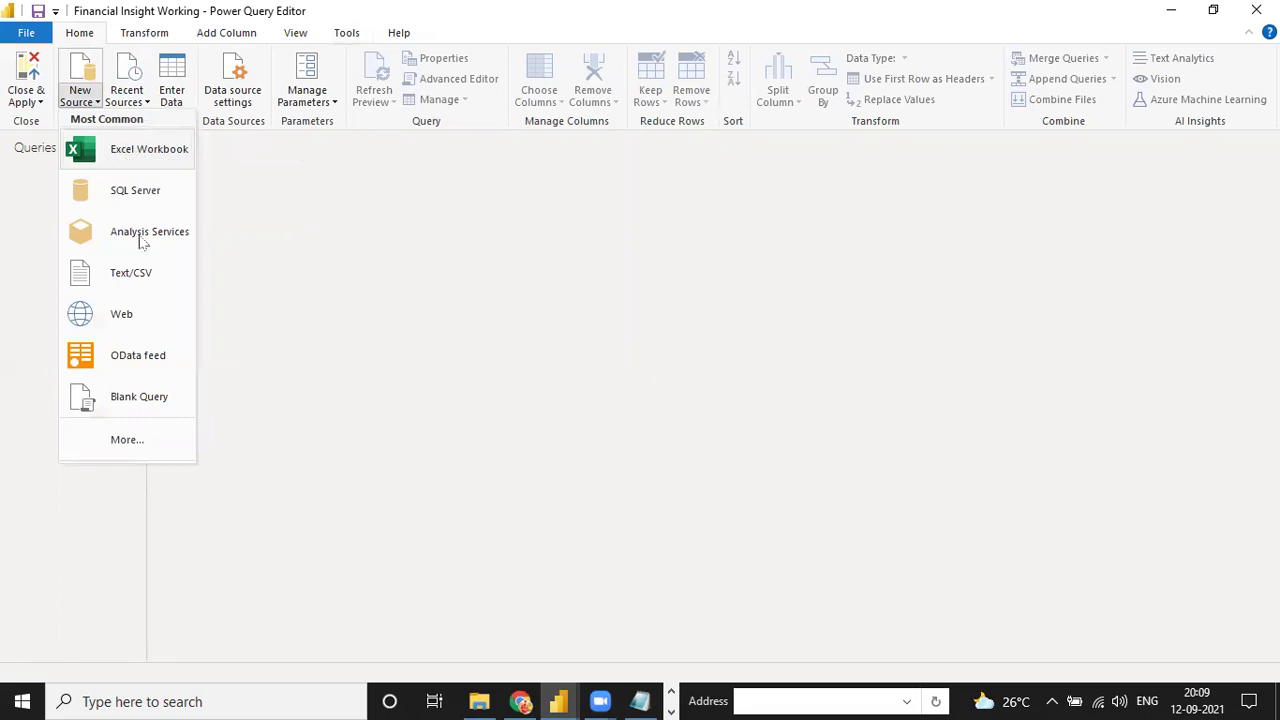
pyautogui.click(124, 441)
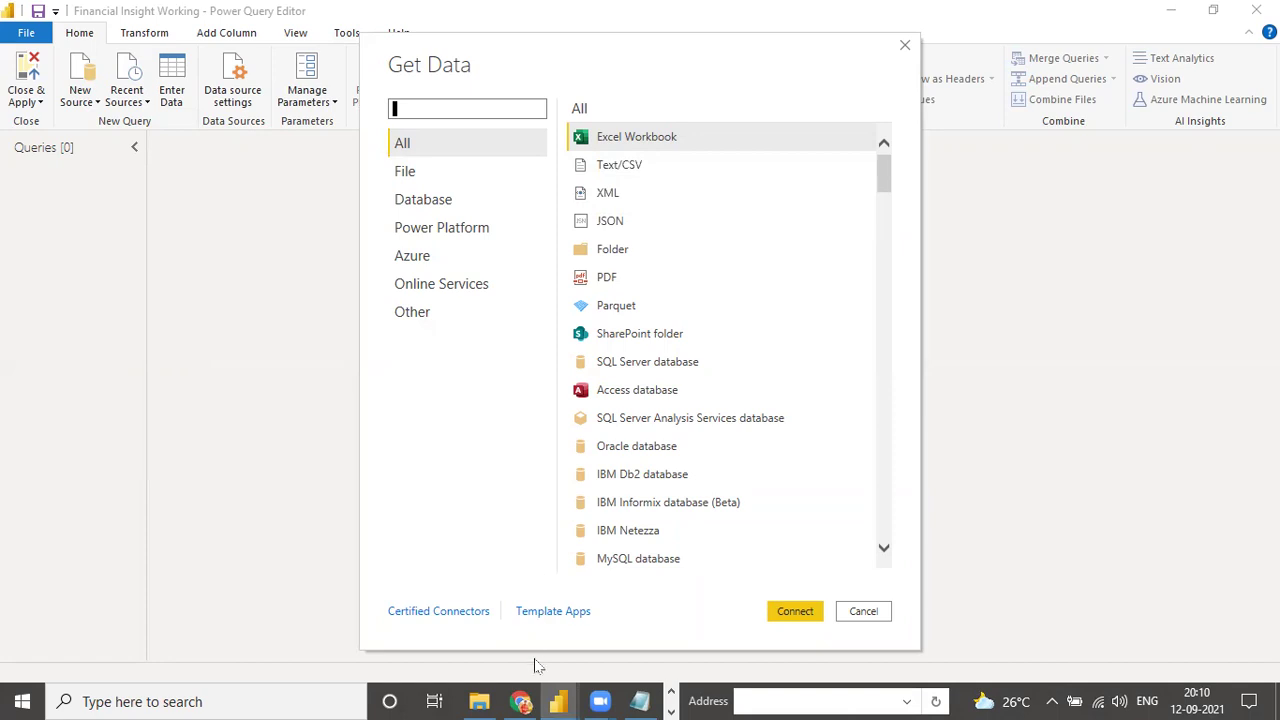
pyautogui.click(521, 700)
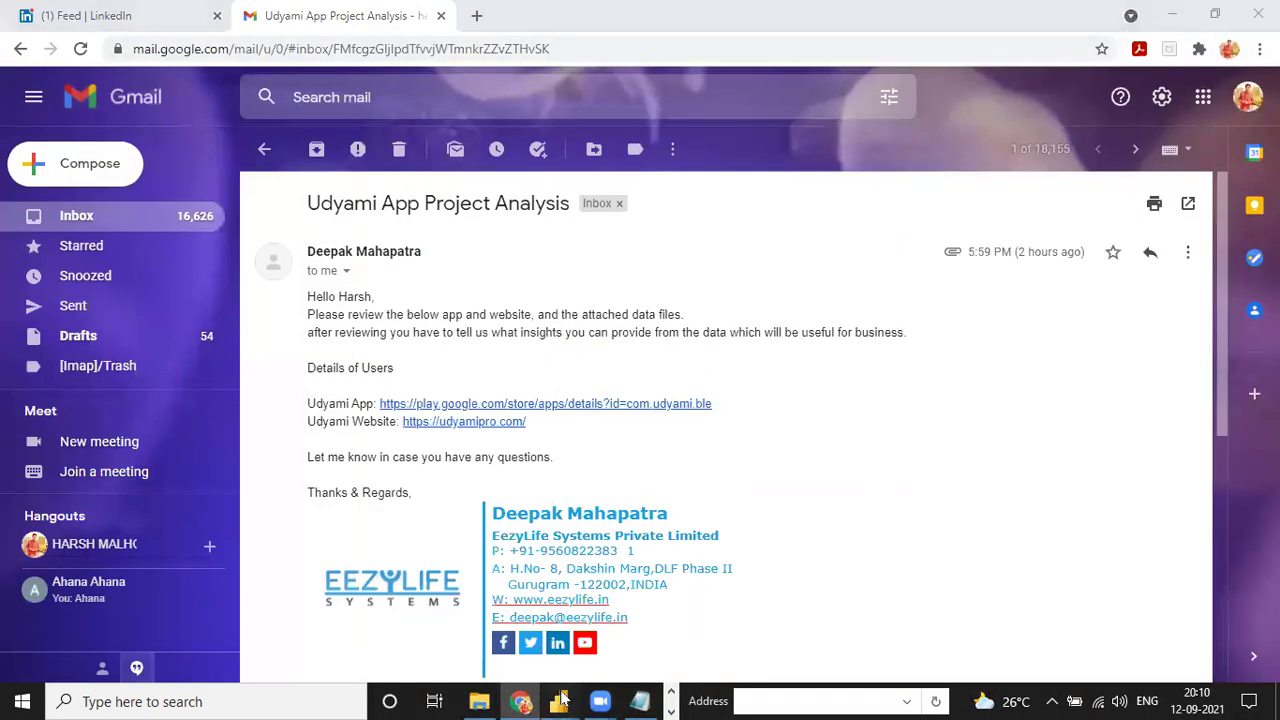
pyautogui.moveTo(560, 695)
pyautogui.click(612, 605)
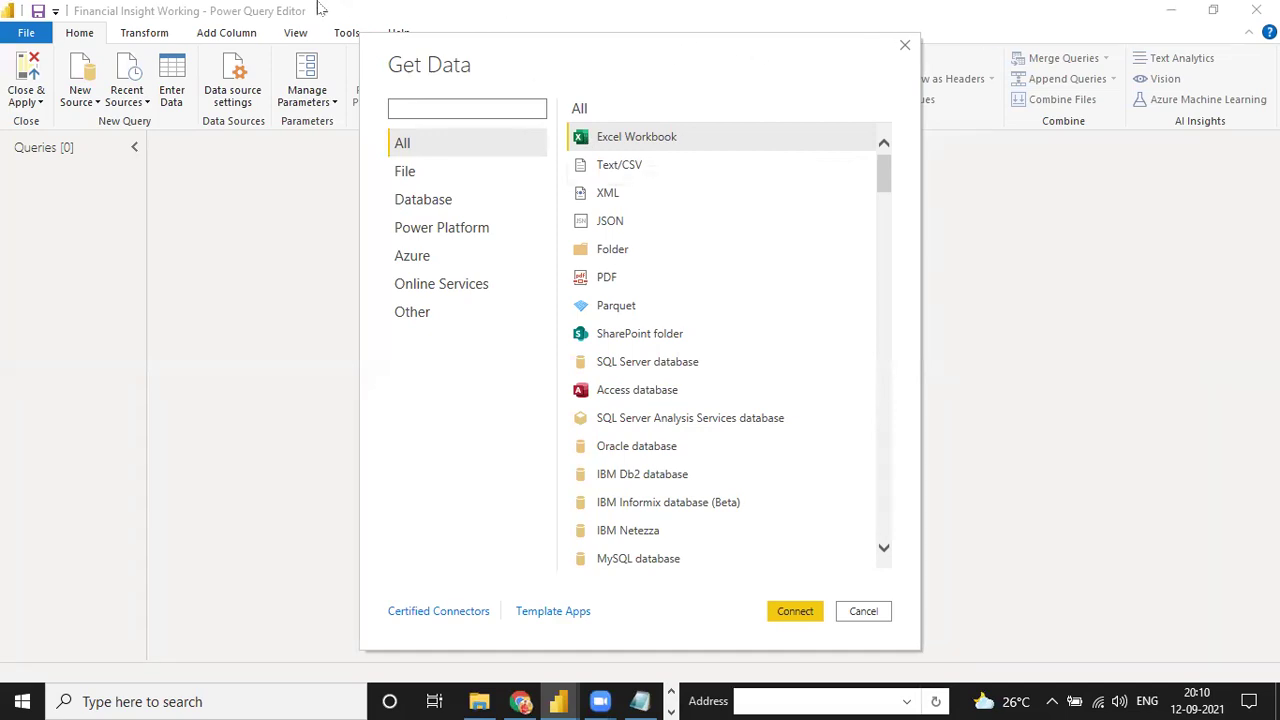
pyautogui.moveTo(600, 701)
pyautogui.click(682, 606)
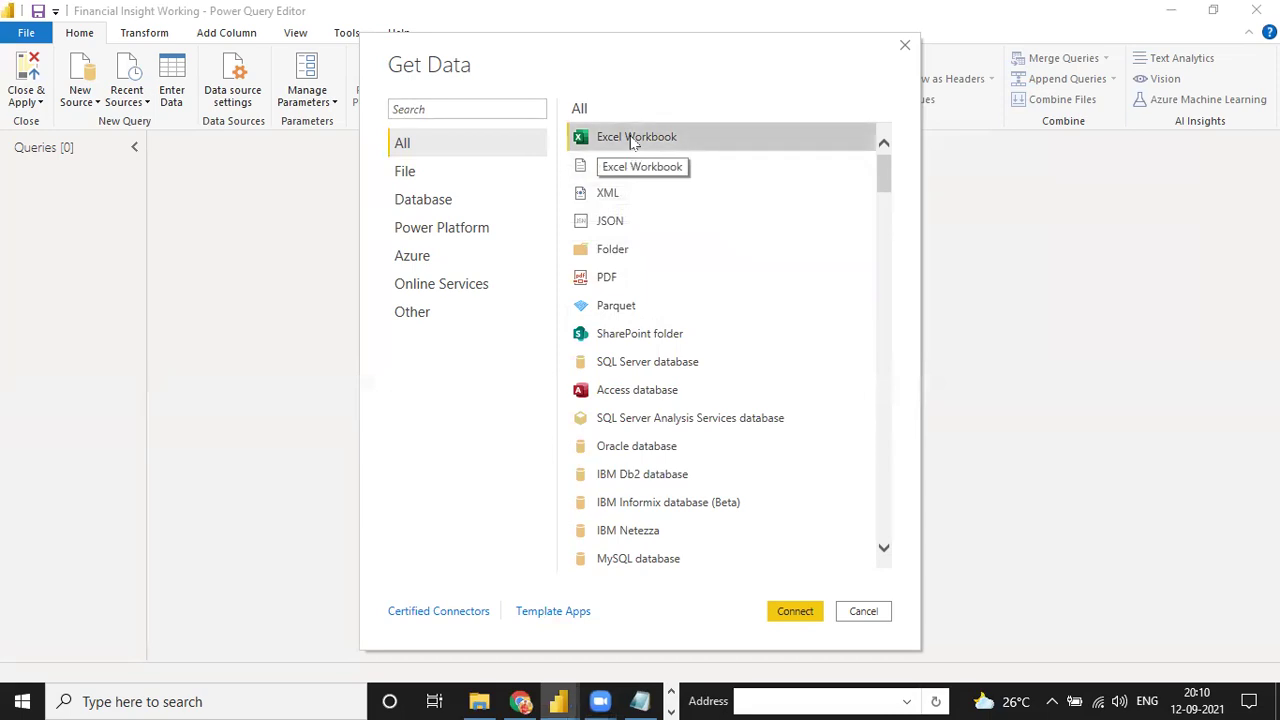
# - Connect to an Excel Workbook source and open the Financial Insights file from the Financial Insight folder
pyautogui.click(790, 610)
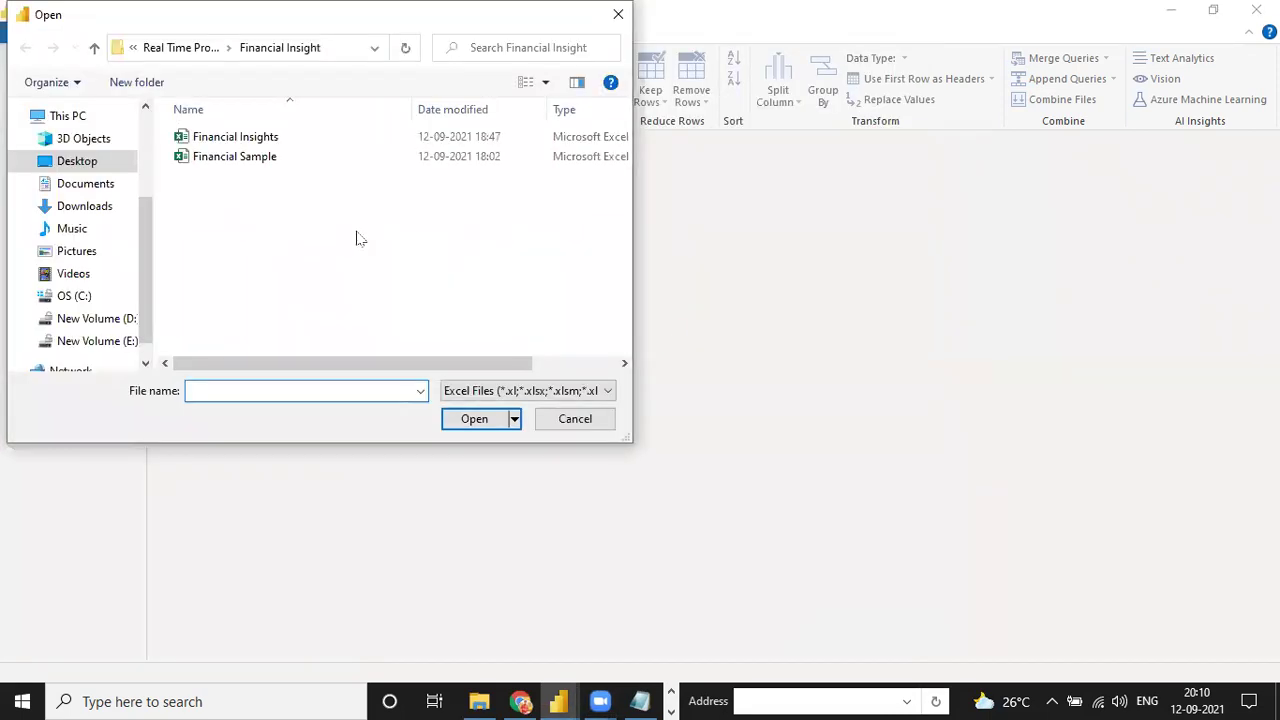
pyautogui.click(249, 138)
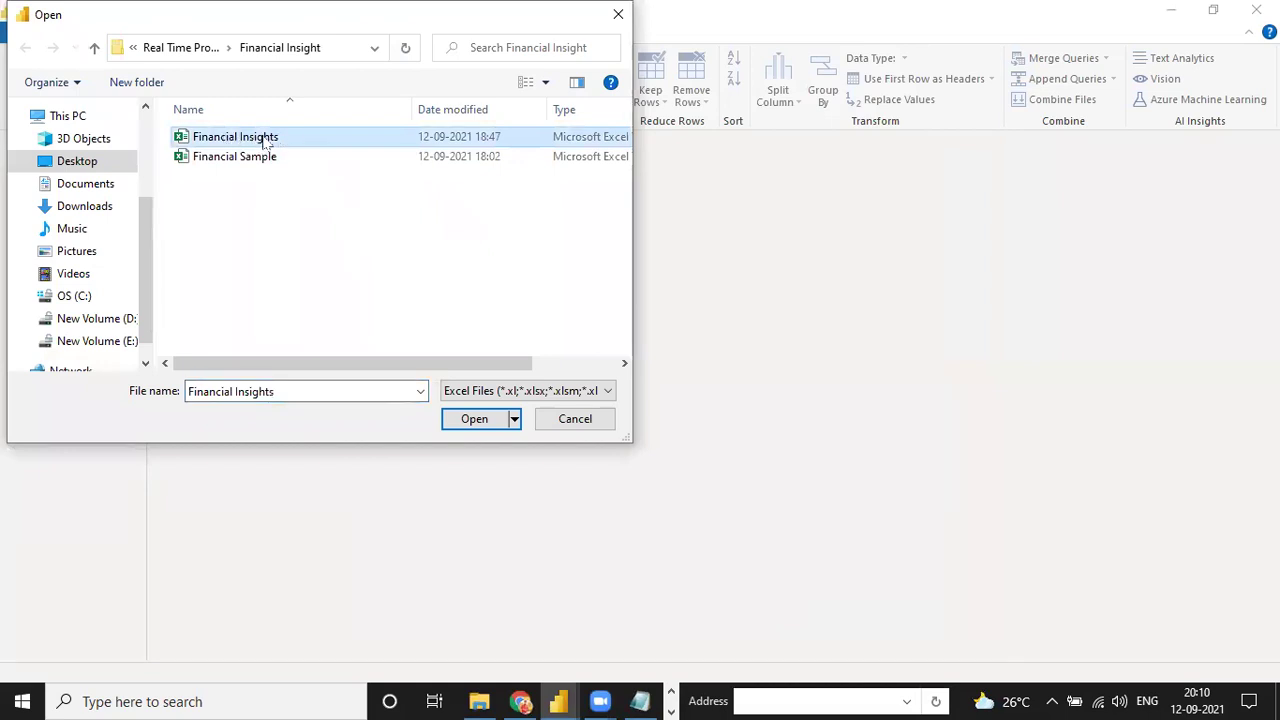
pyautogui.click(470, 423)
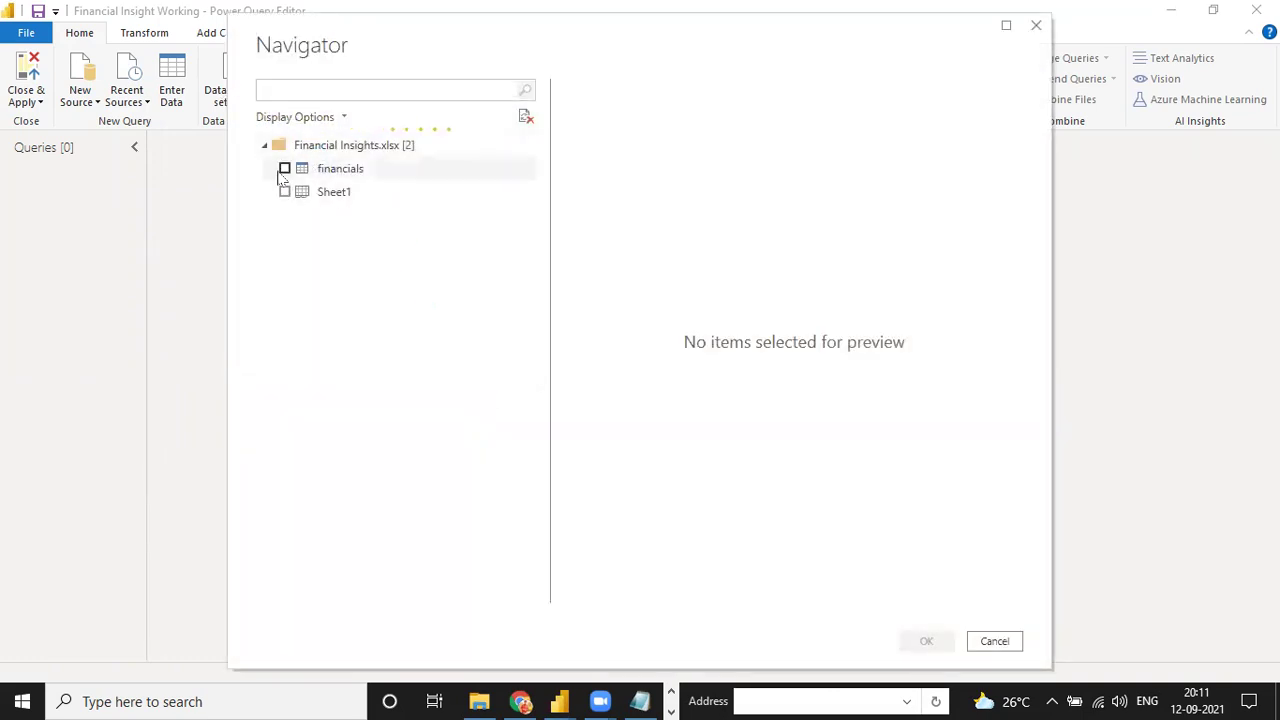
# - Select the financials table in the workbook, preview its columns and import it as a query
pyautogui.click(285, 170)
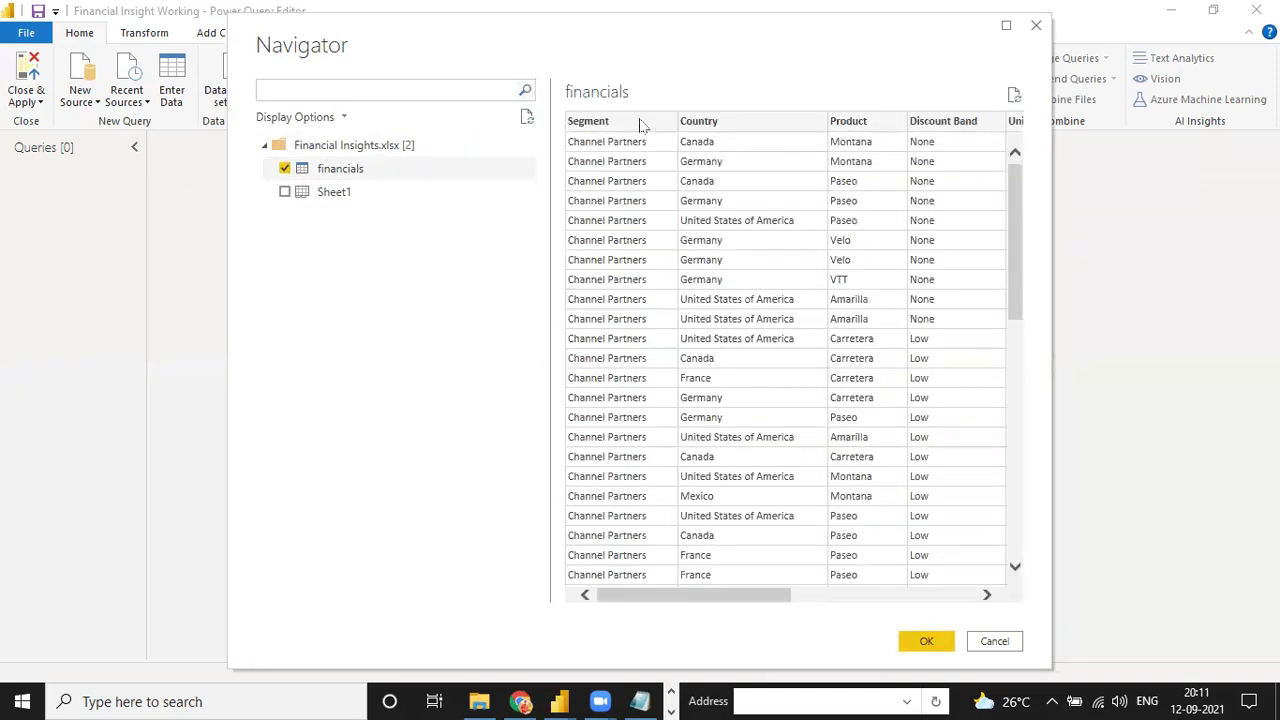
pyautogui.moveTo(677, 595); pyautogui.dragTo(643, 595)
pyautogui.moveTo(731, 595); pyautogui.dragTo(950, 597)
pyautogui.click(926, 641)
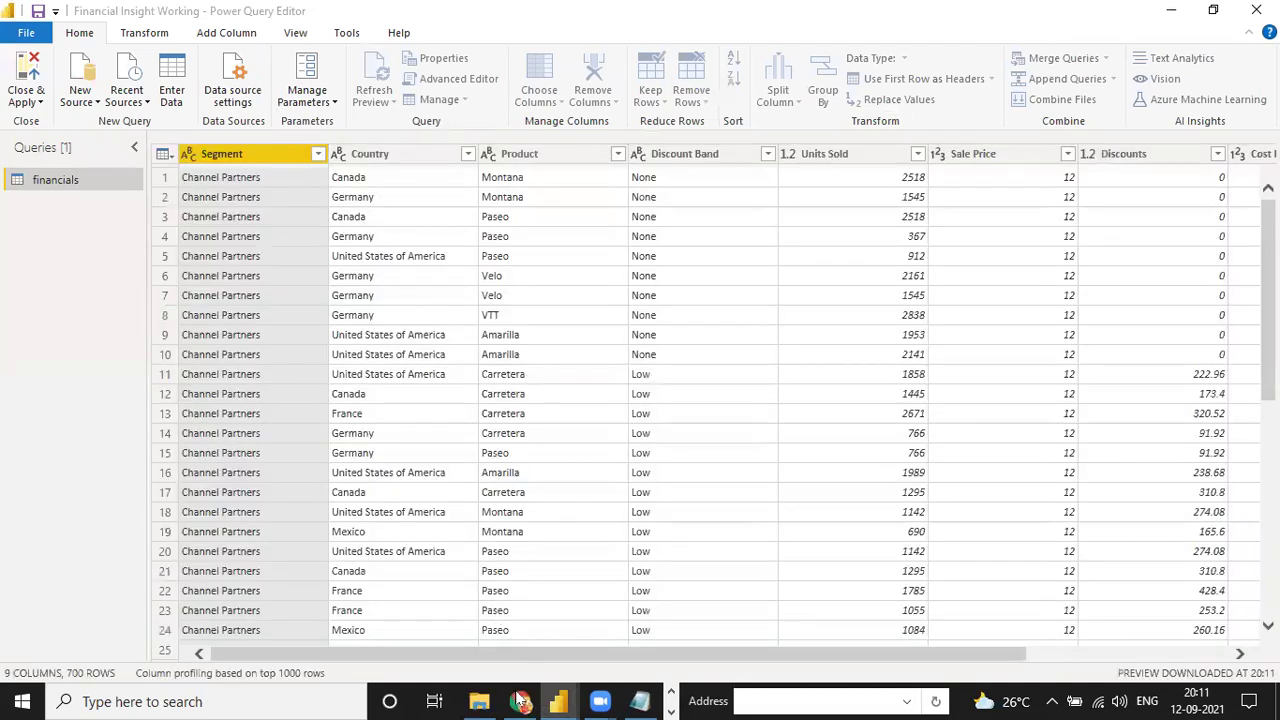
pyautogui.click(521, 701)
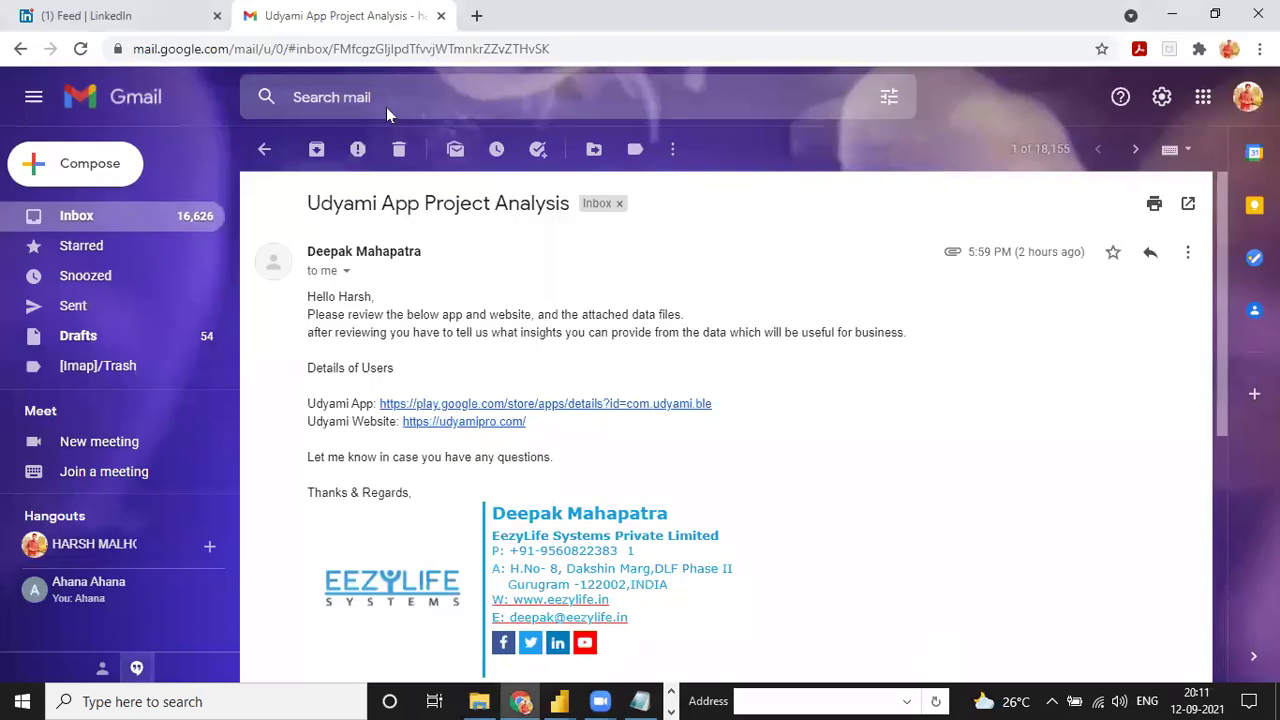
pyautogui.hotkey('ctrl', 'Tab')
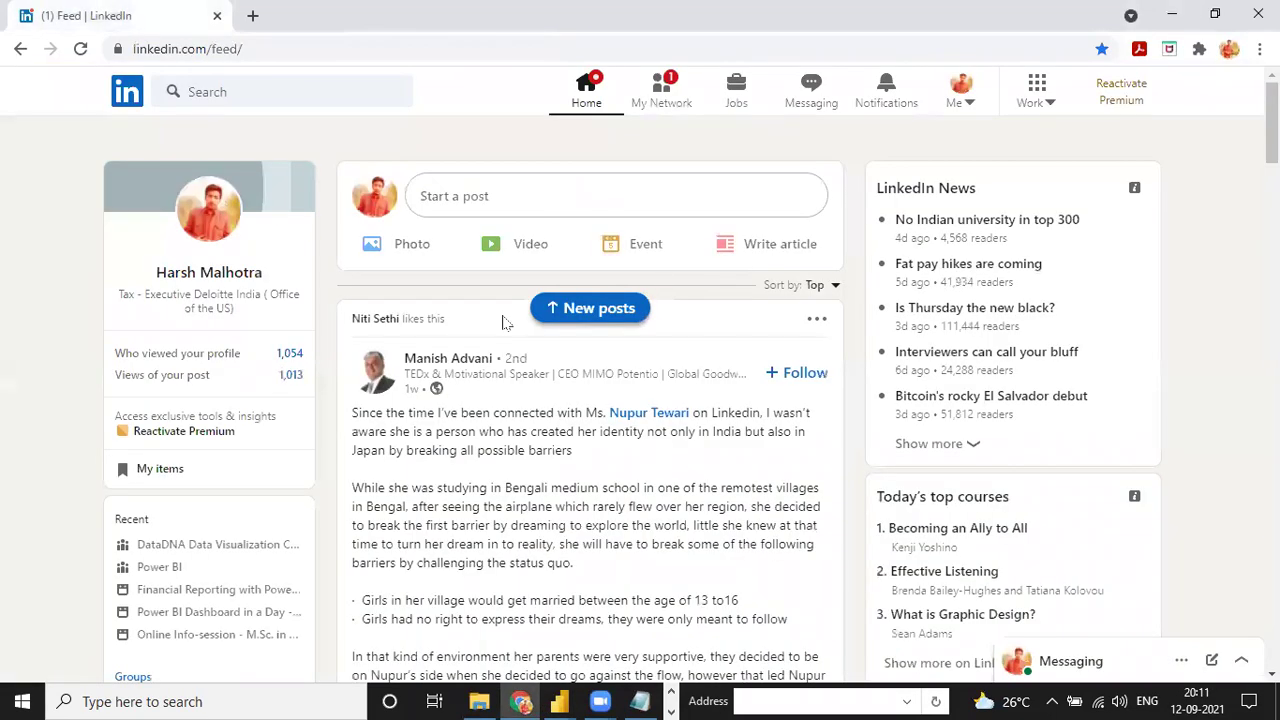
pyautogui.hotkey('alt', 'Tab')
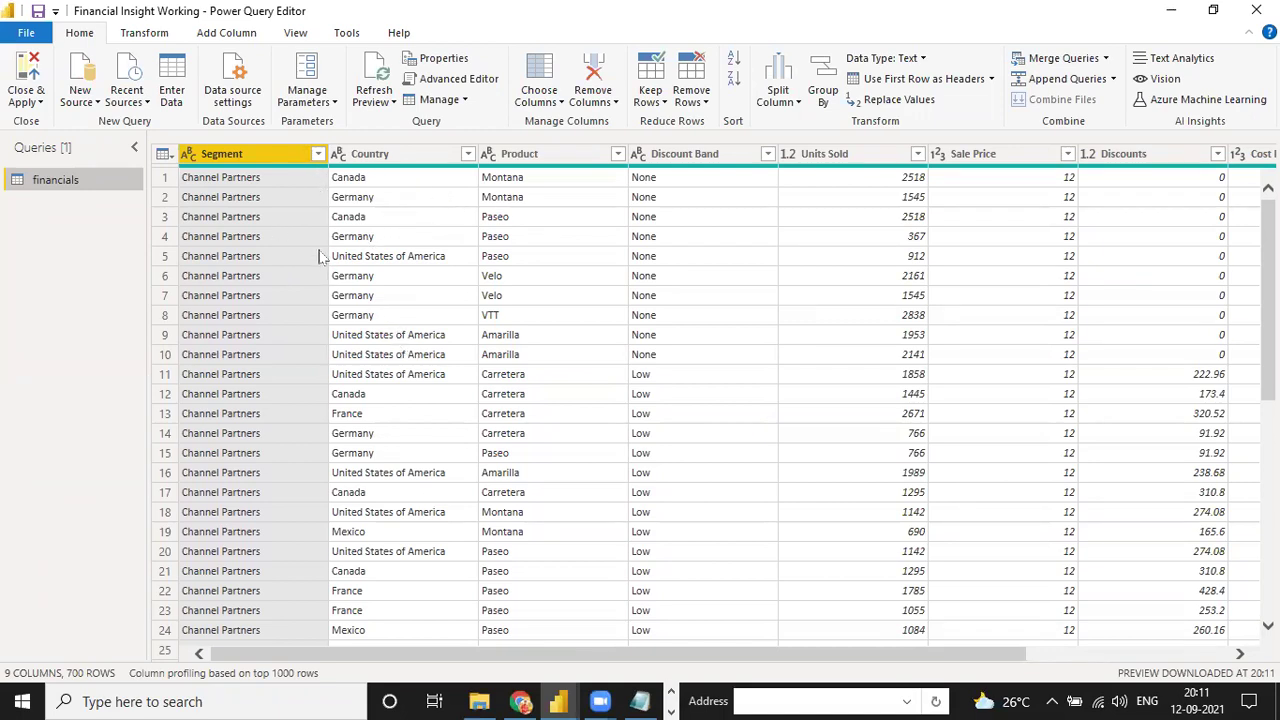
# - Examine the columns of the imported financials table from Segment through Date
pyautogui.moveTo(631, 656); pyautogui.dragTo(950, 651)
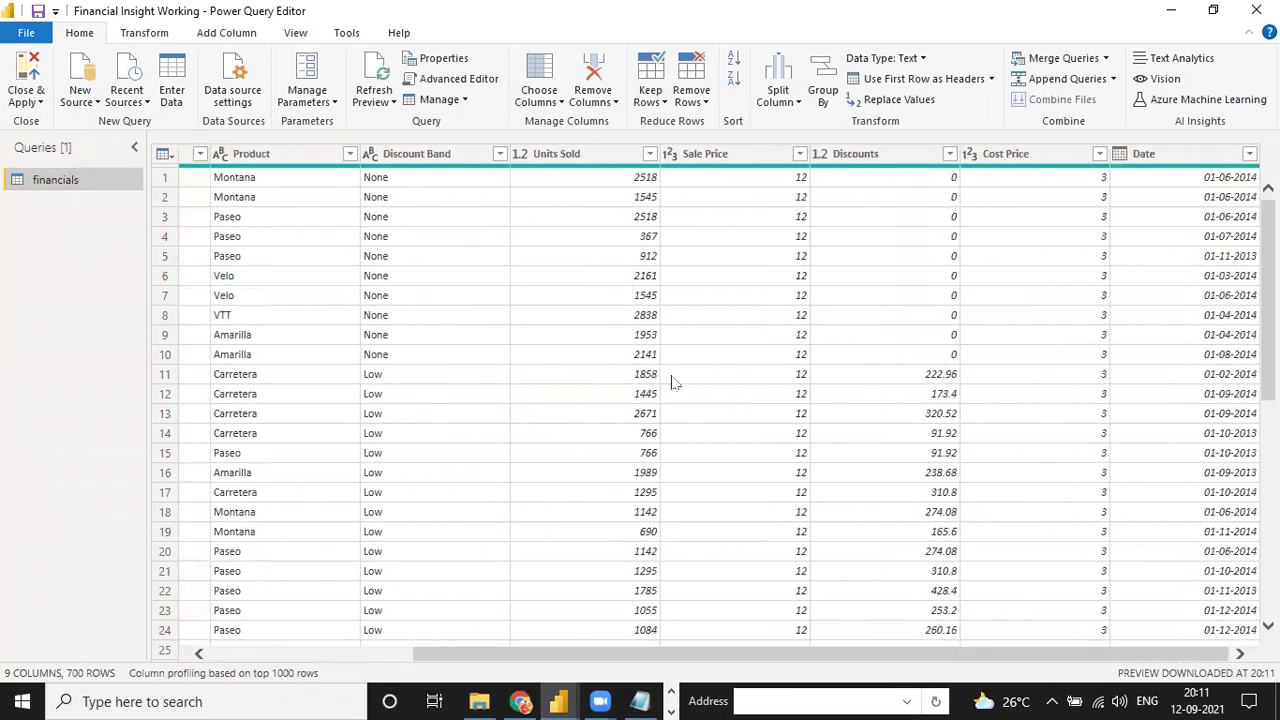
pyautogui.moveTo(448, 654); pyautogui.dragTo(210, 658)
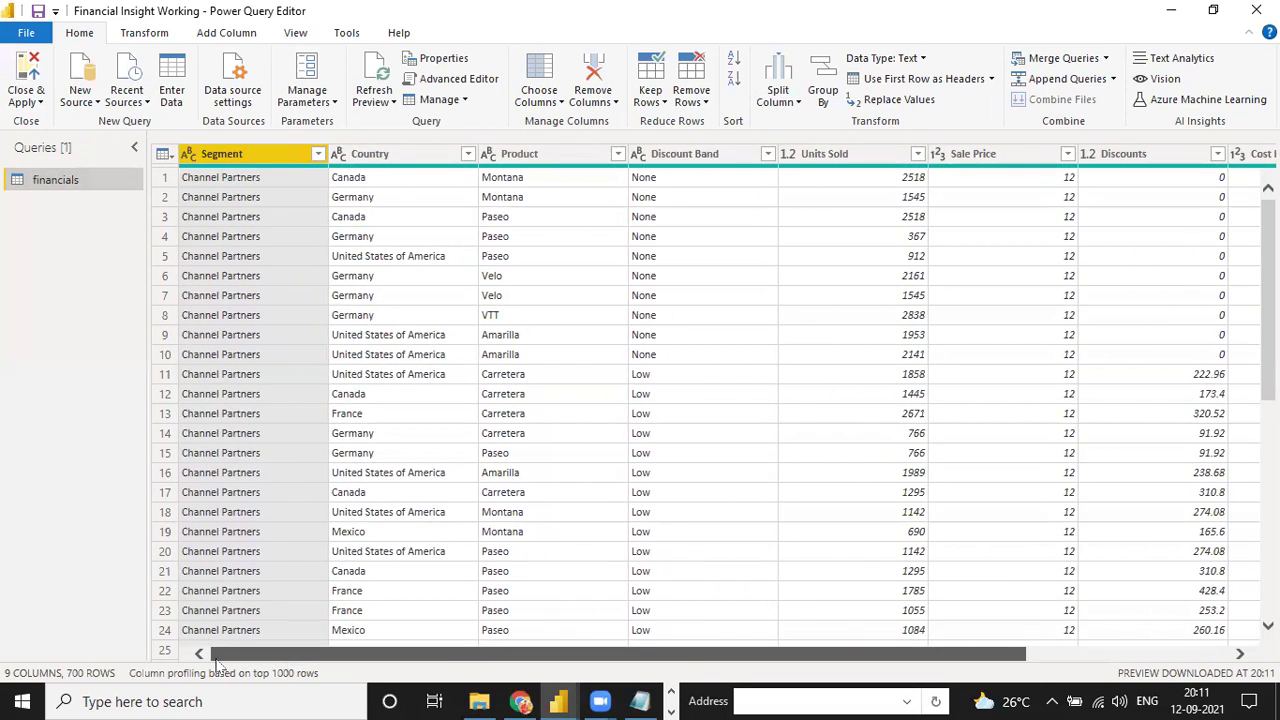
pyautogui.moveTo(847, 647); pyautogui.dragTo(1050, 650)
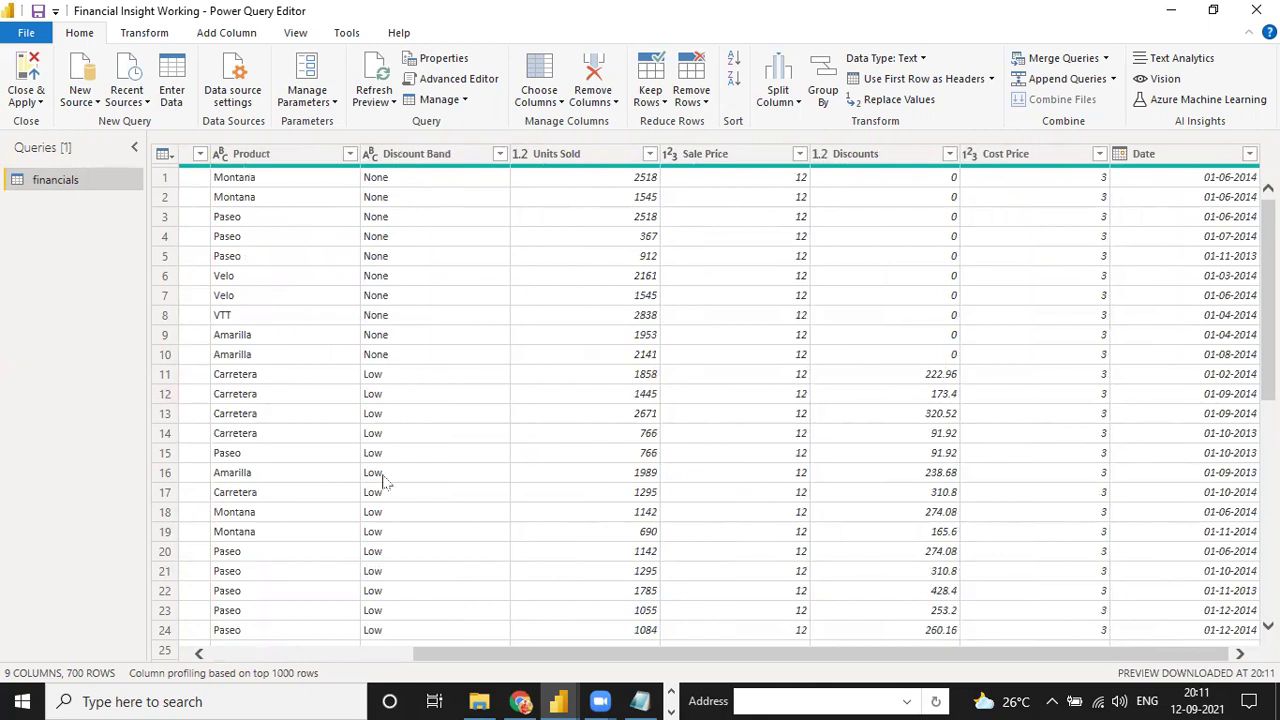
pyautogui.moveTo(447, 655); pyautogui.dragTo(200, 652)
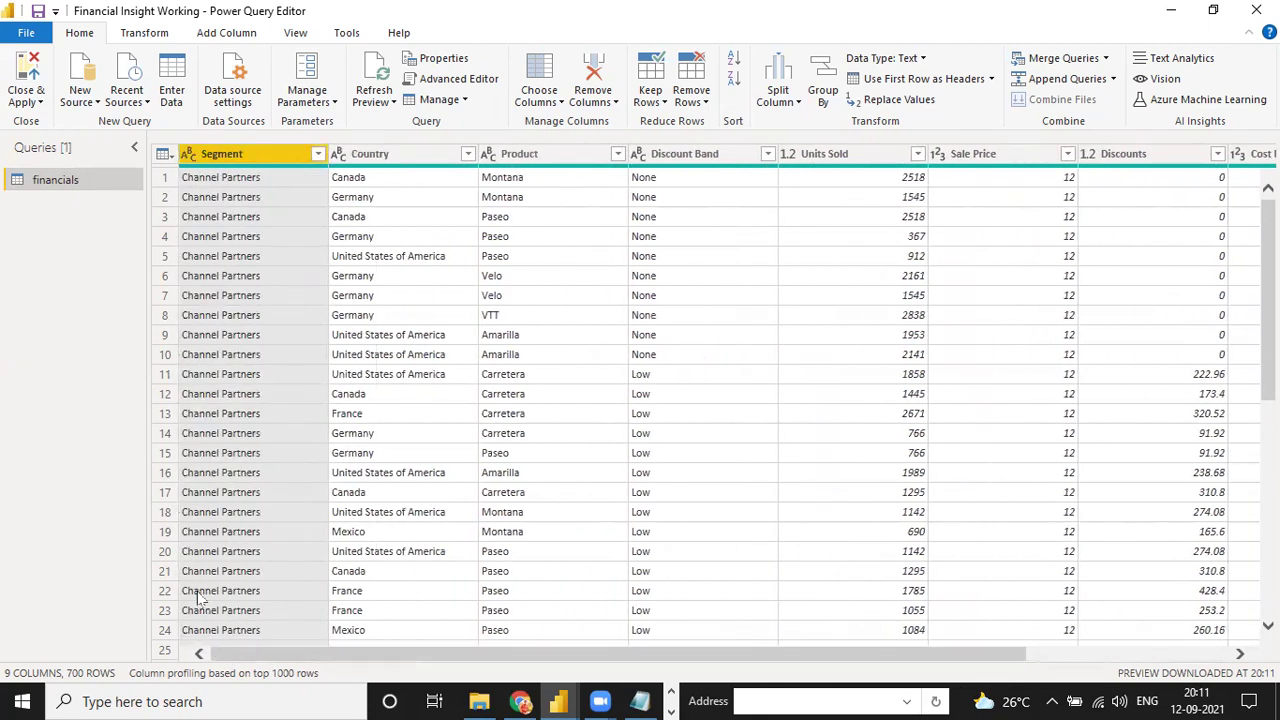
# - Move the financials query into a new query group named Stagging Group
pyautogui.rightClick(55, 183)
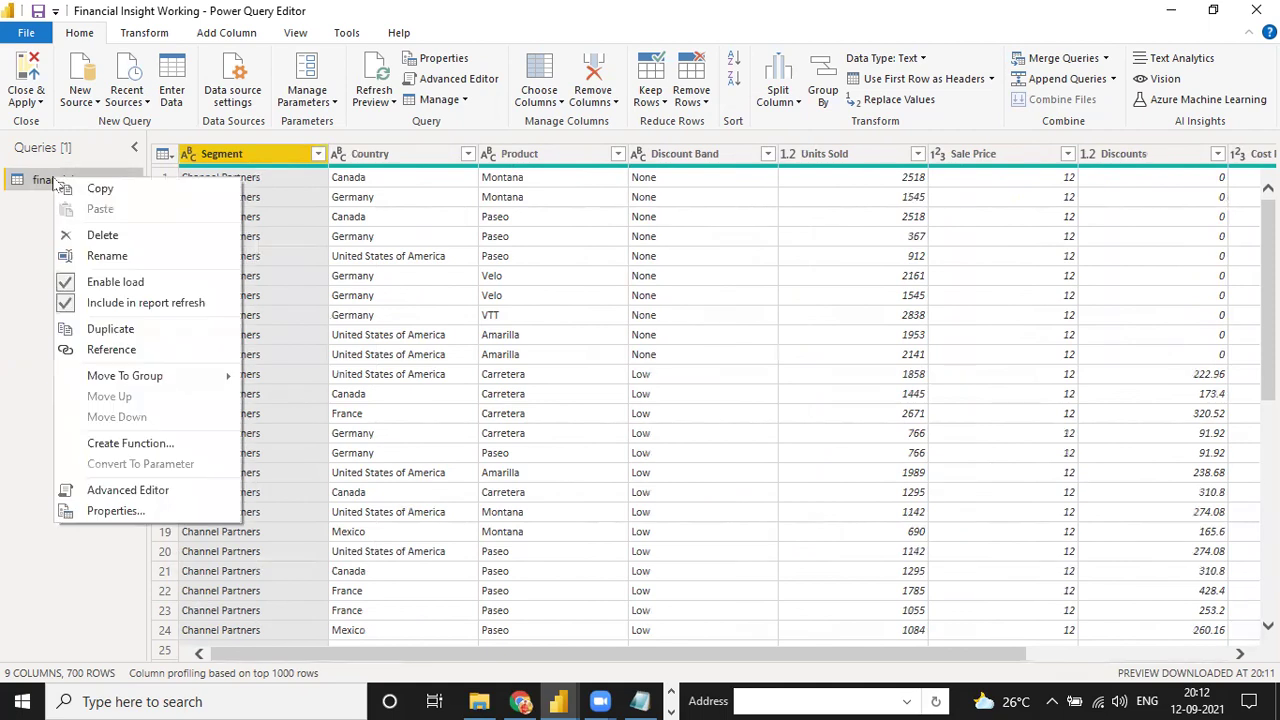
pyautogui.moveTo(125, 376)
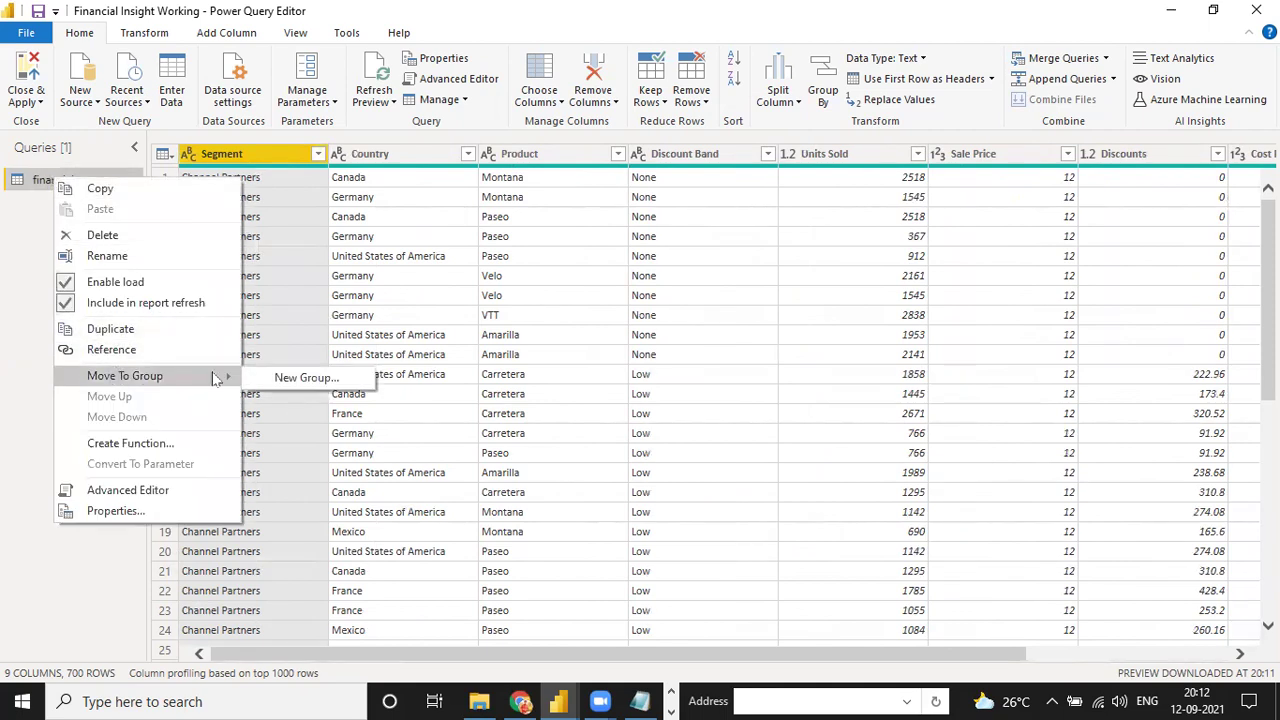
pyautogui.click(300, 377)
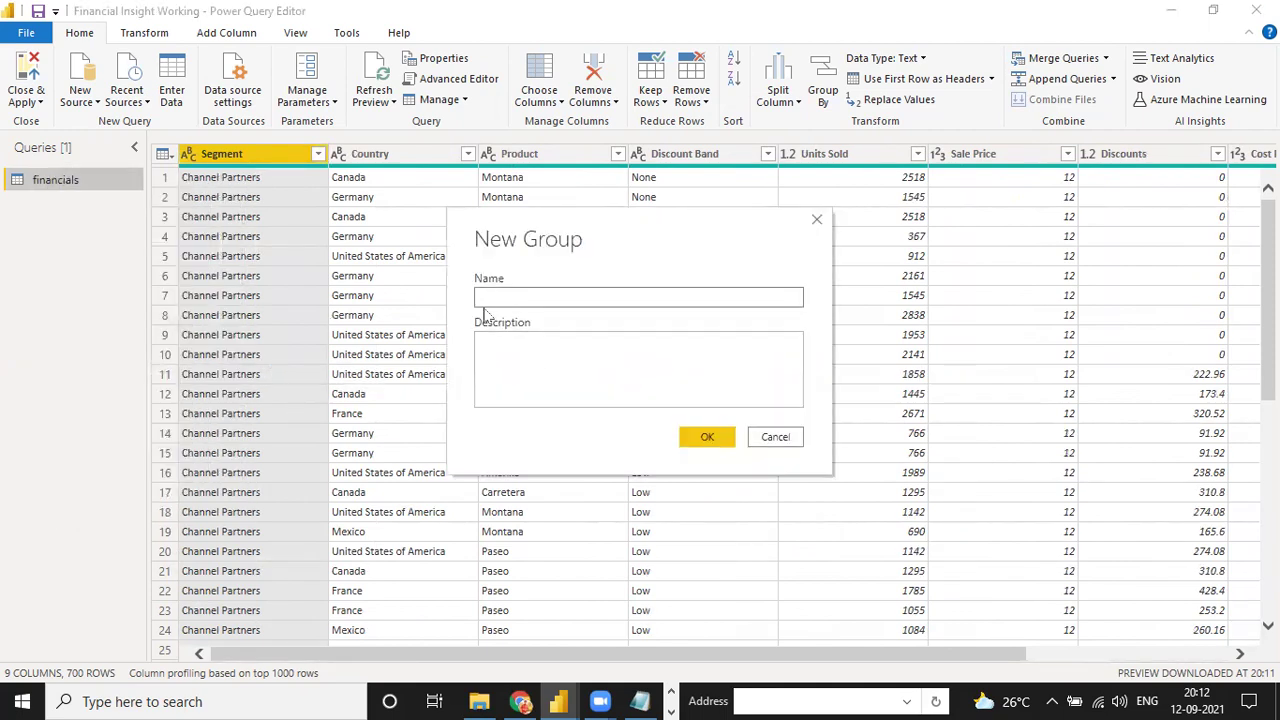
pyautogui.write('Test')
pyautogui.press('BackSpace')
pyautogui.press('BackSpace')
pyautogui.press('BackSpace')
pyautogui.press('BackSpace')
pyautogui.write('Stagging Group')
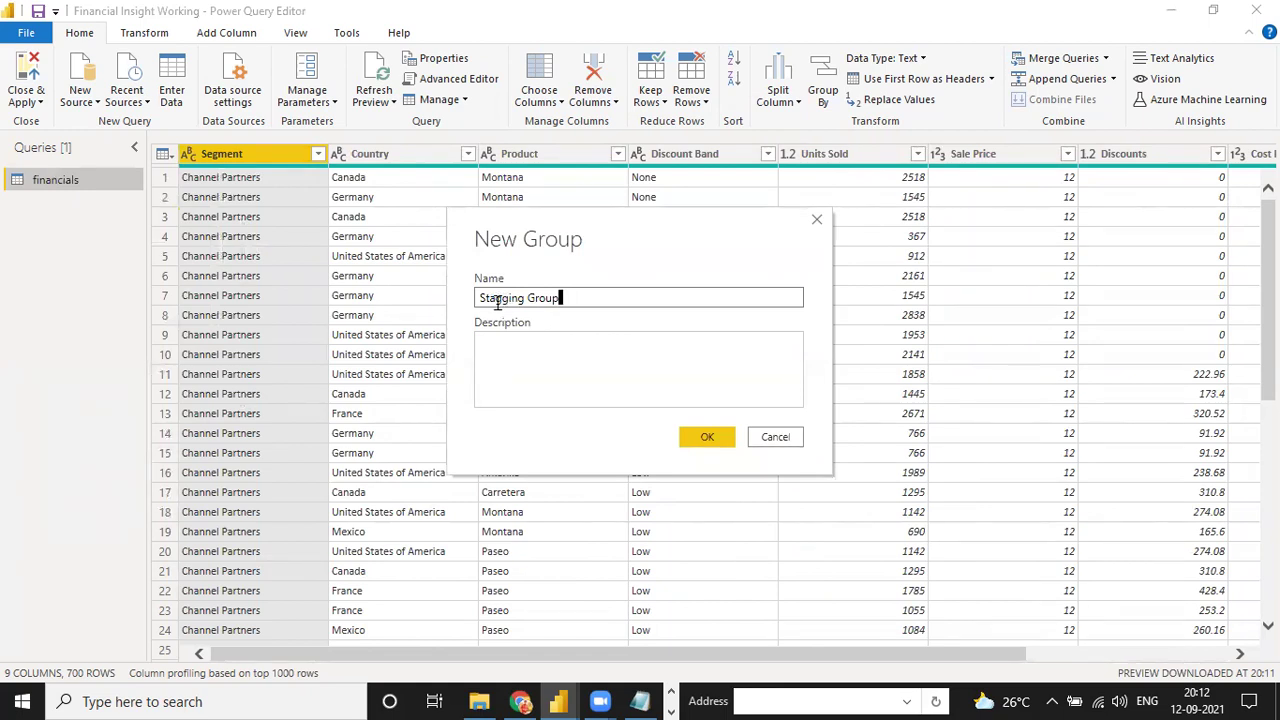
pyautogui.click(700, 438)
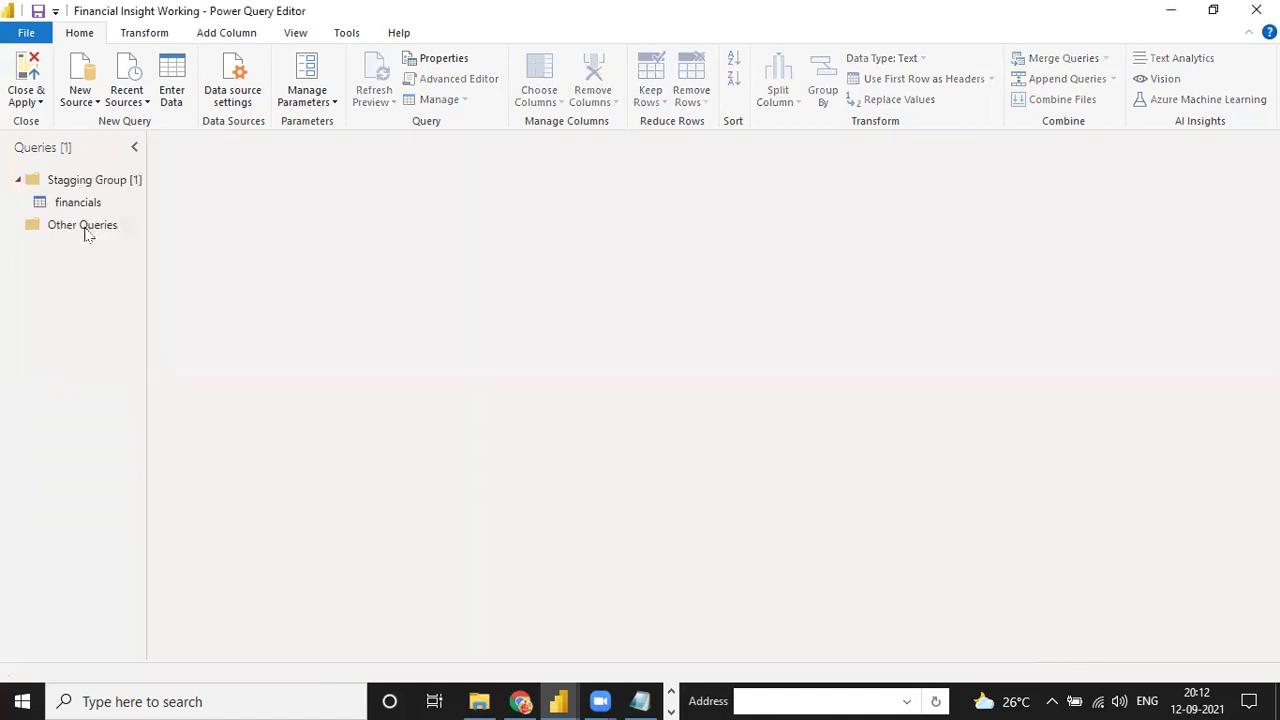
# - Disable loading for the financials query and create a second query from it within Stagging Group
pyautogui.rightClick(78, 202)
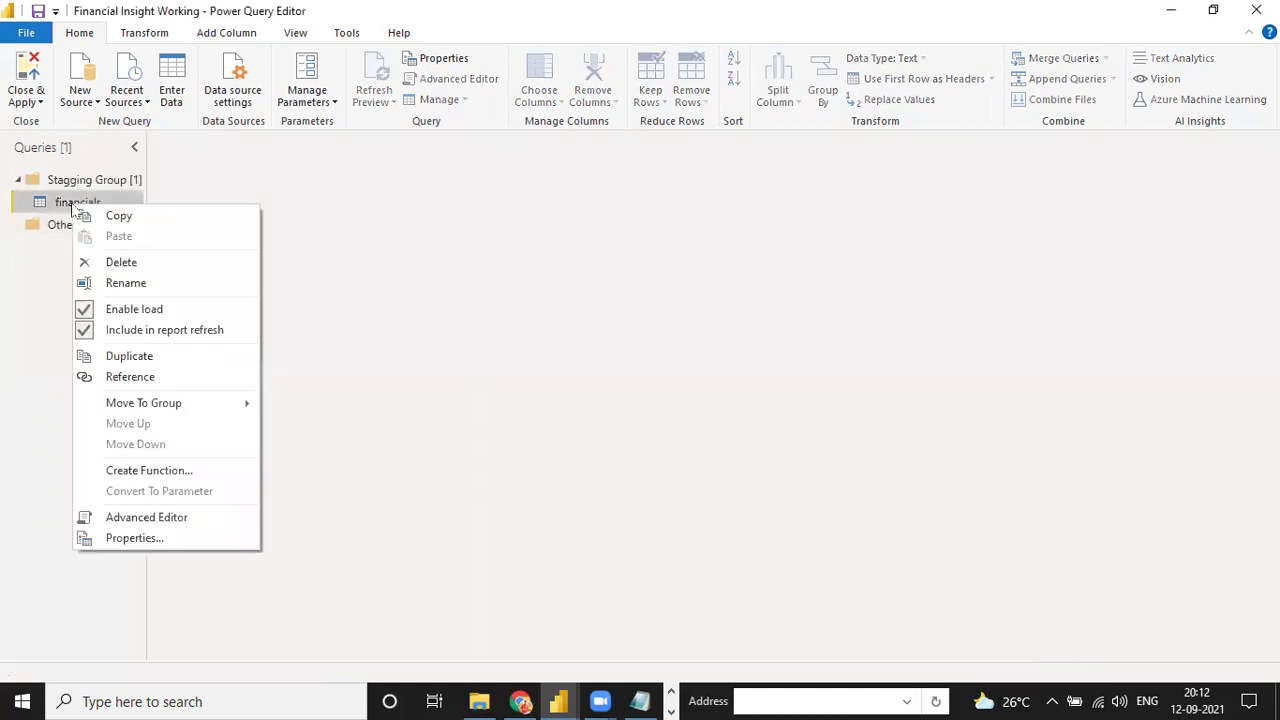
pyautogui.click(110, 309)
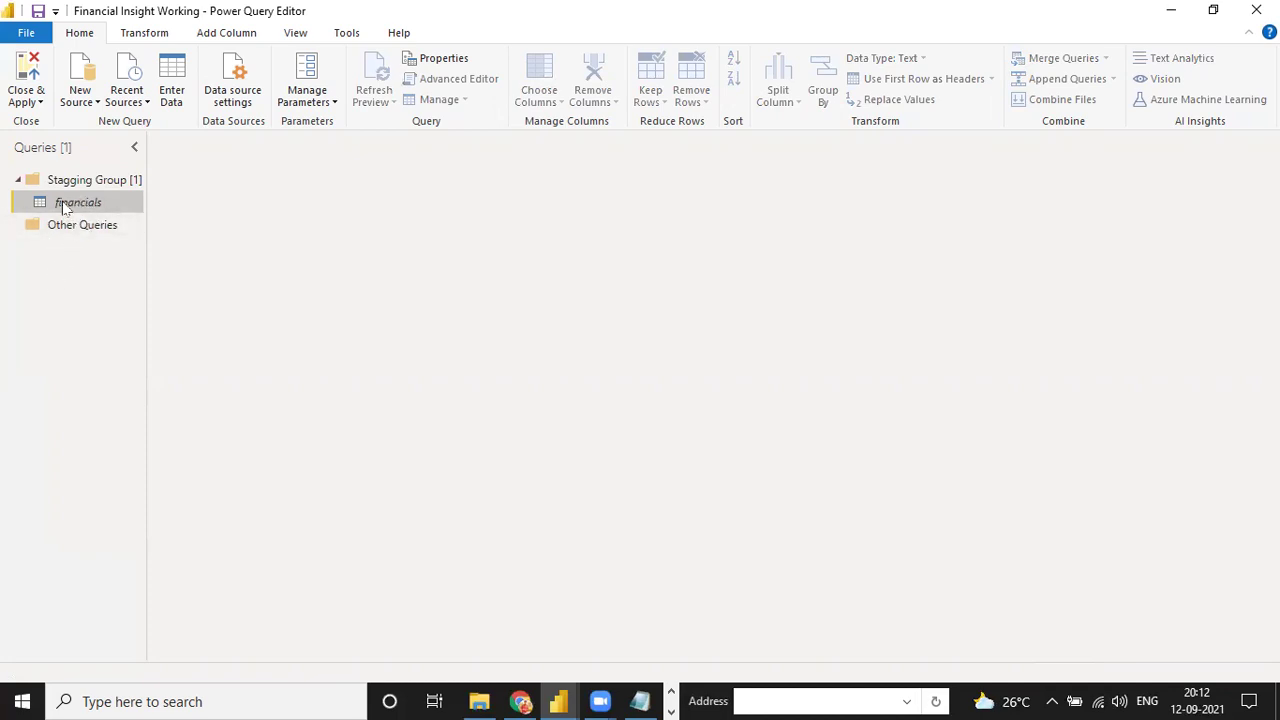
pyautogui.rightClick(63, 204)
pyautogui.press('Escape')
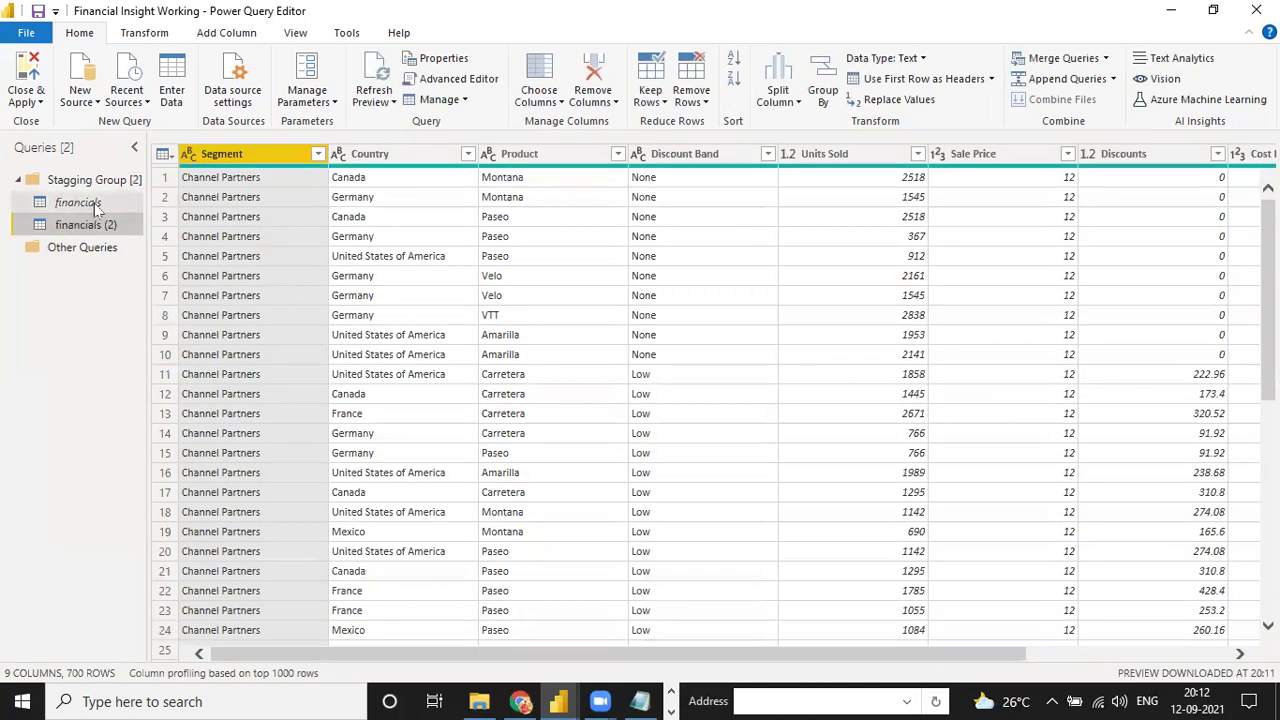
# - Move the financials (2) query into a new query group named Data Model
pyautogui.rightClick(90, 225)
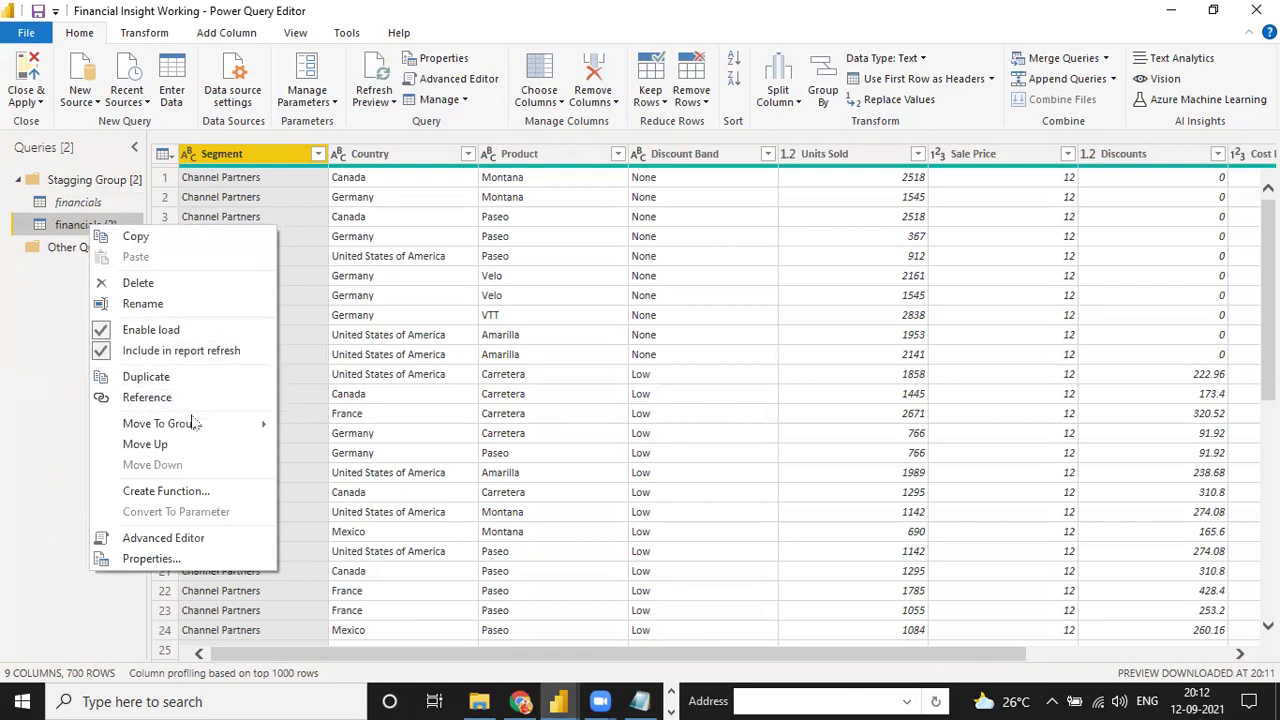
pyautogui.click(398, 471)
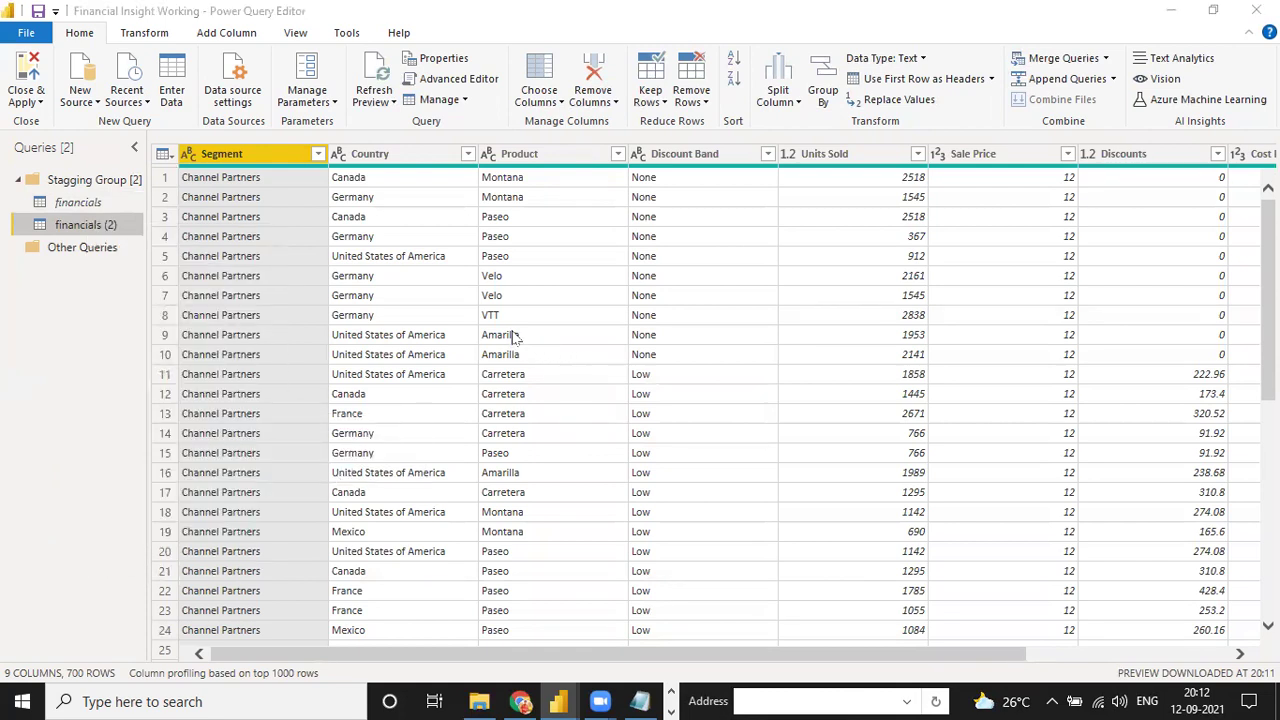
pyautogui.write('Data Model')
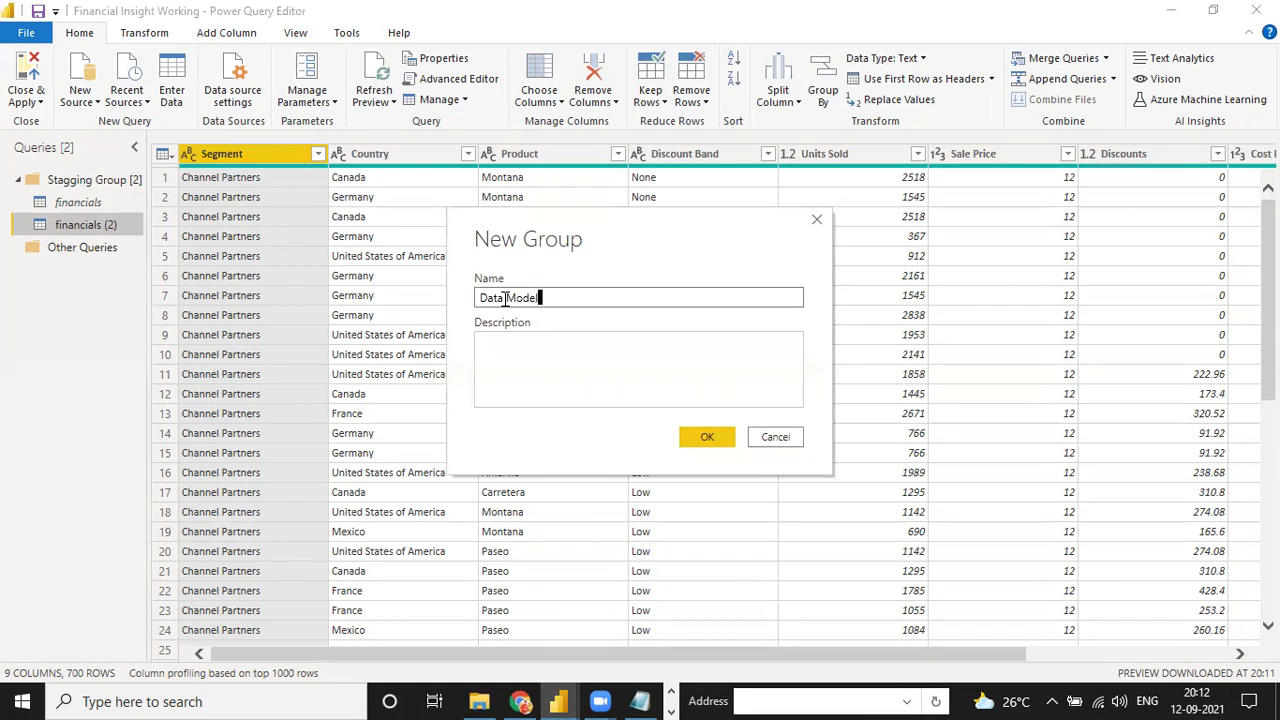
pyautogui.click(729, 437)
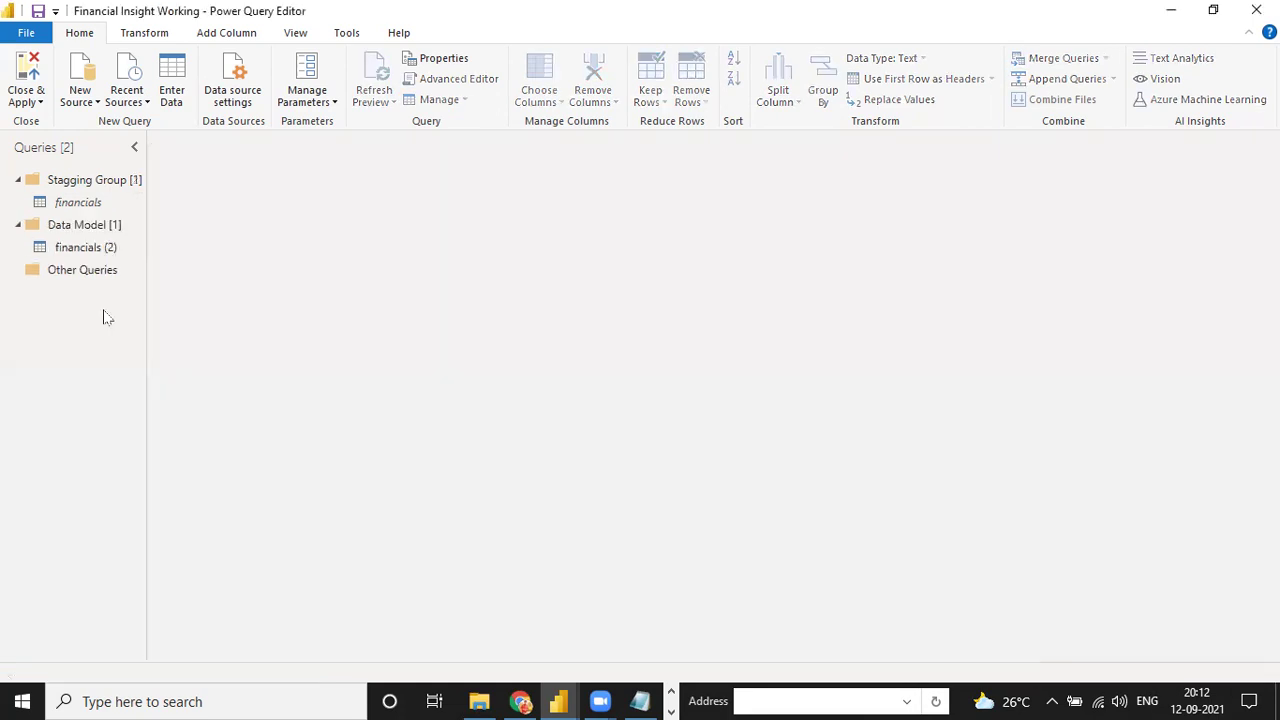
# - Check the Enable load setting of the financials (2) query and of the staged financials query
pyautogui.rightClick(68, 253)
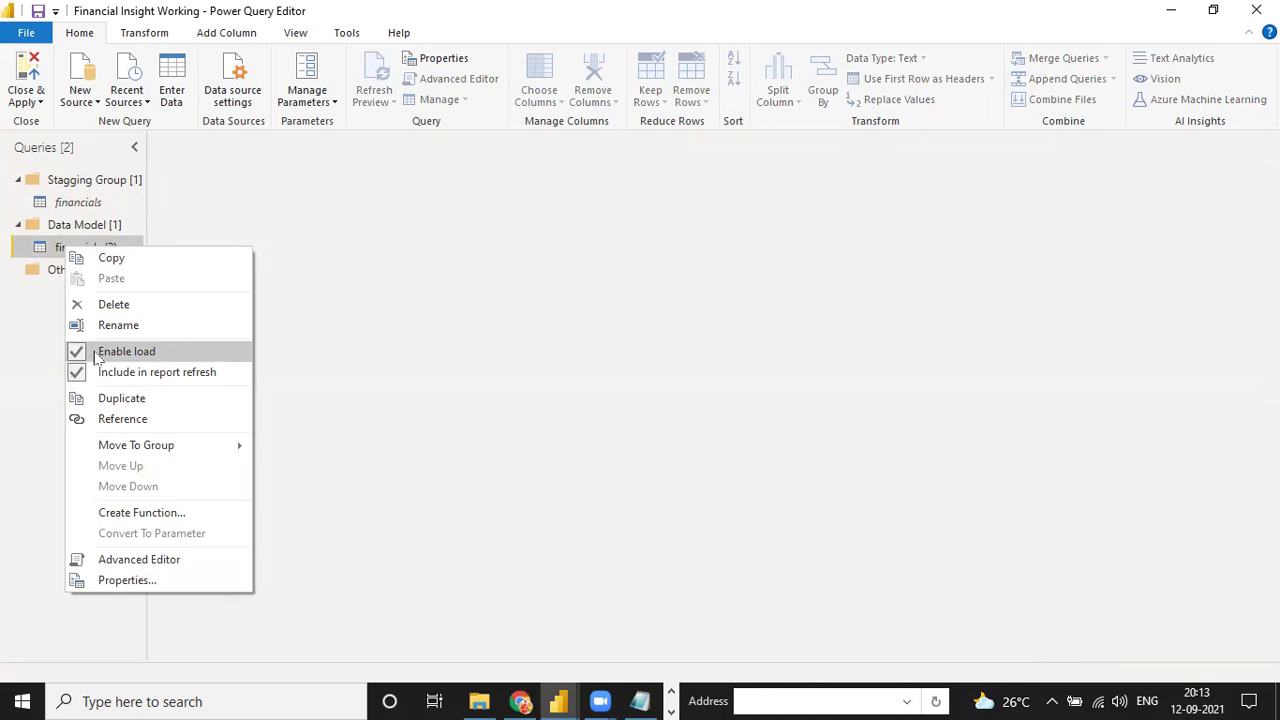
pyautogui.click(51, 342)
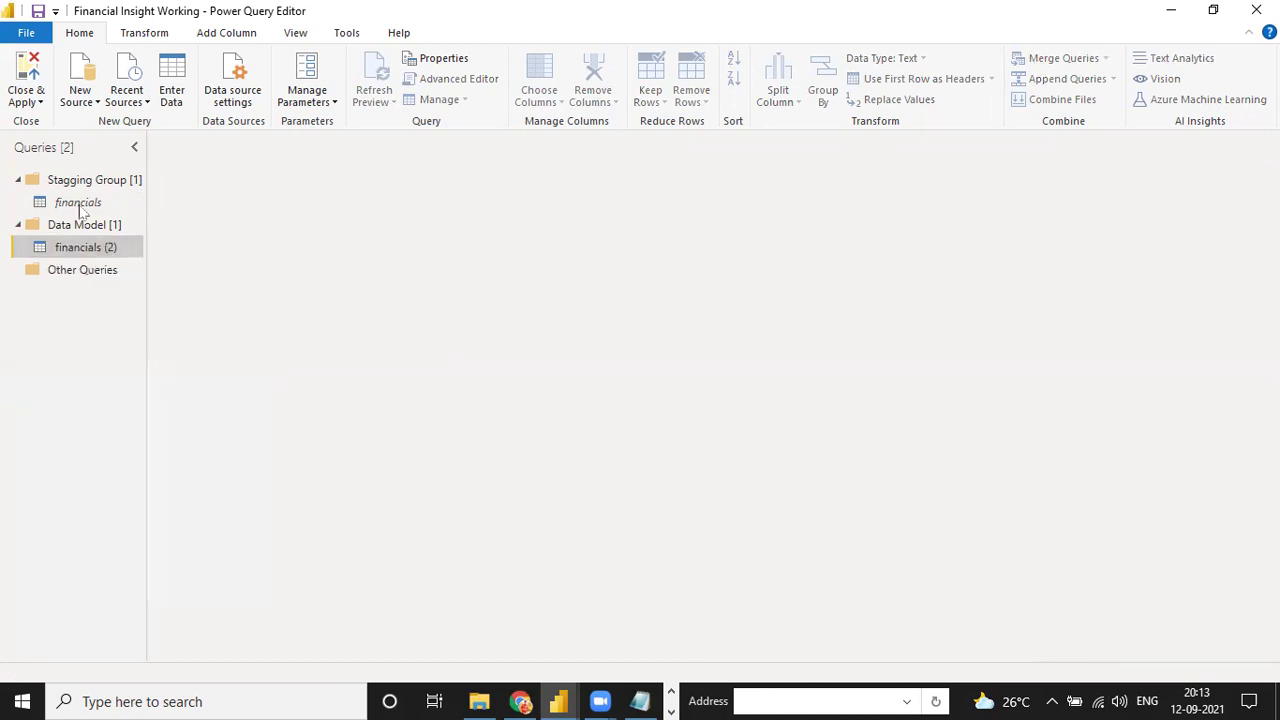
pyautogui.rightClick(73, 205)
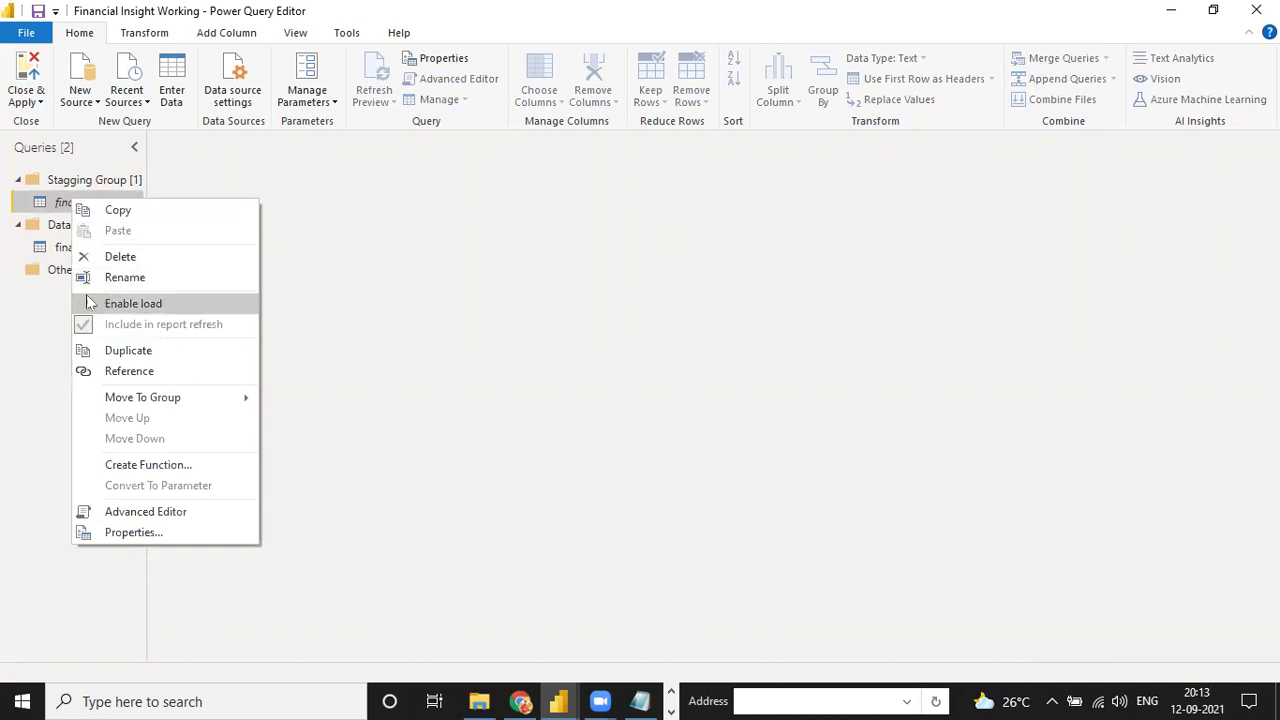
pyautogui.click(35, 315)
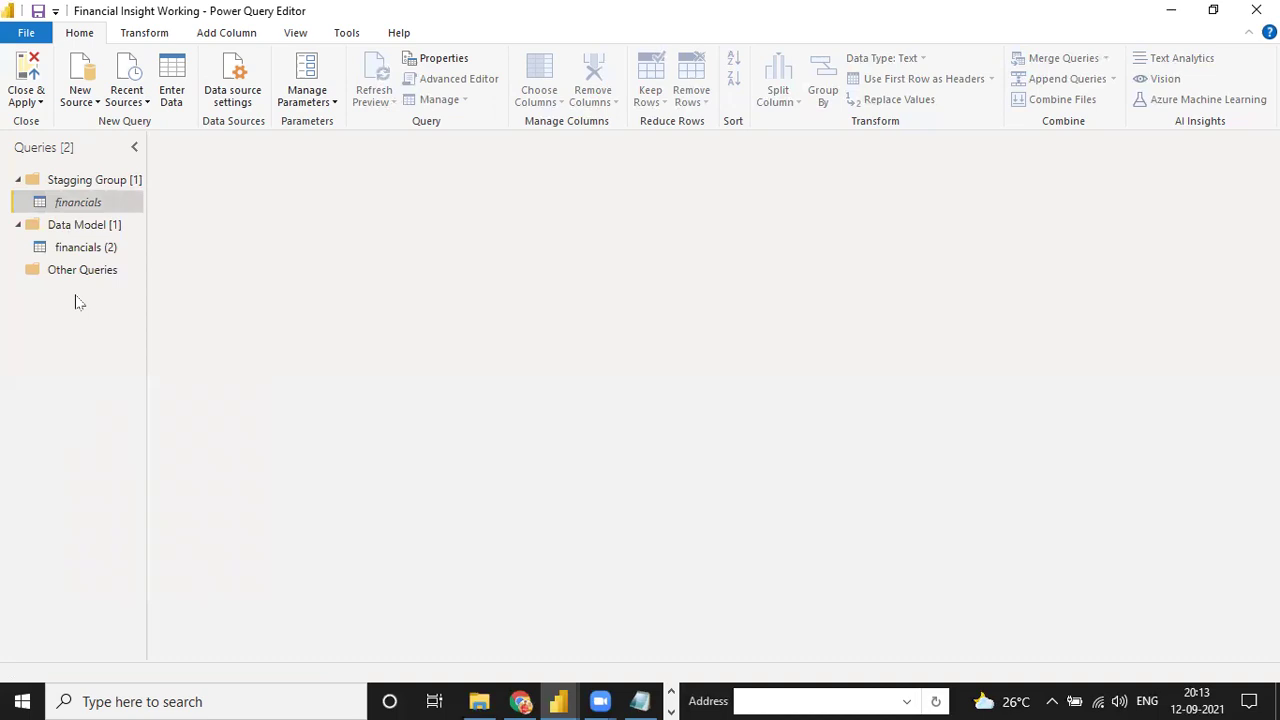
# - Create three more queries from the financials query in Stagging Group
pyautogui.rightClick(71, 203)
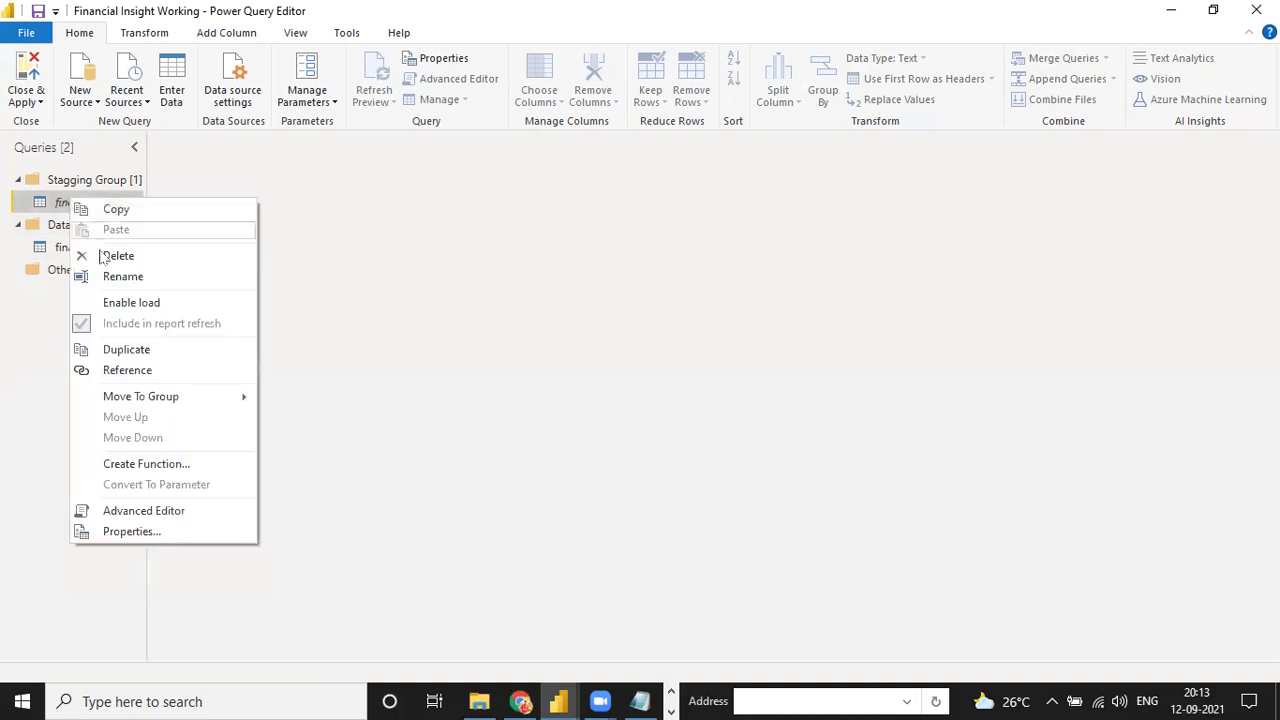
pyautogui.click(120, 370)
pyautogui.rightClick(75, 206)
pyautogui.click(127, 378)
pyautogui.rightClick(82, 205)
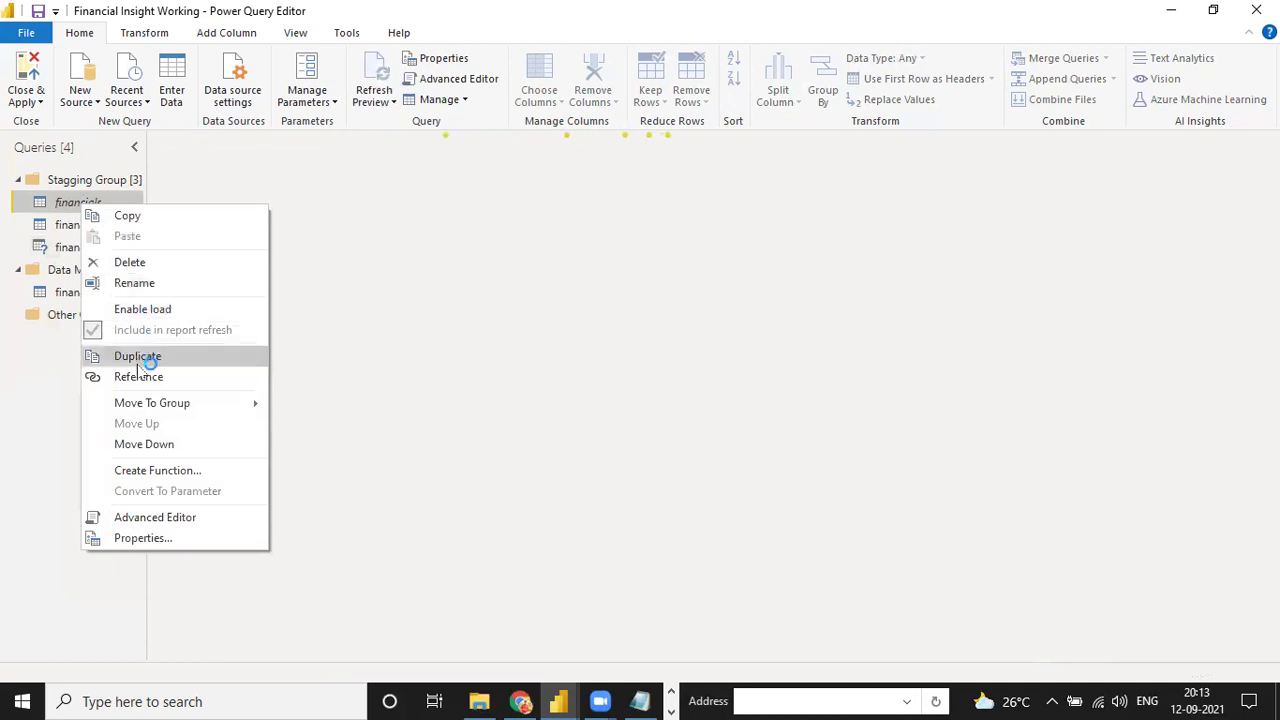
pyautogui.click(138, 360)
# - Move the financials (3), financials (4) and financials (5) queries together into the Data Model group
pyautogui.click(100, 227)
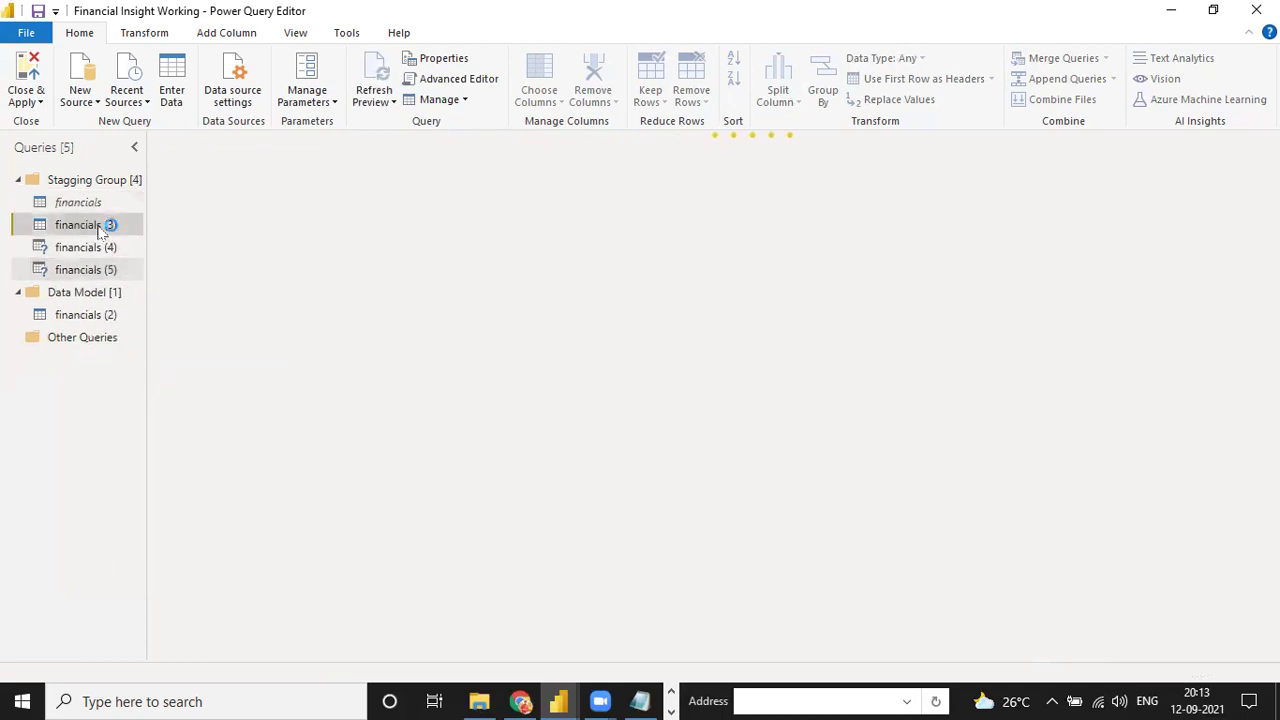
pyautogui.hotkey('shift', 'Down')
pyautogui.hotkey('shift', 'Down')
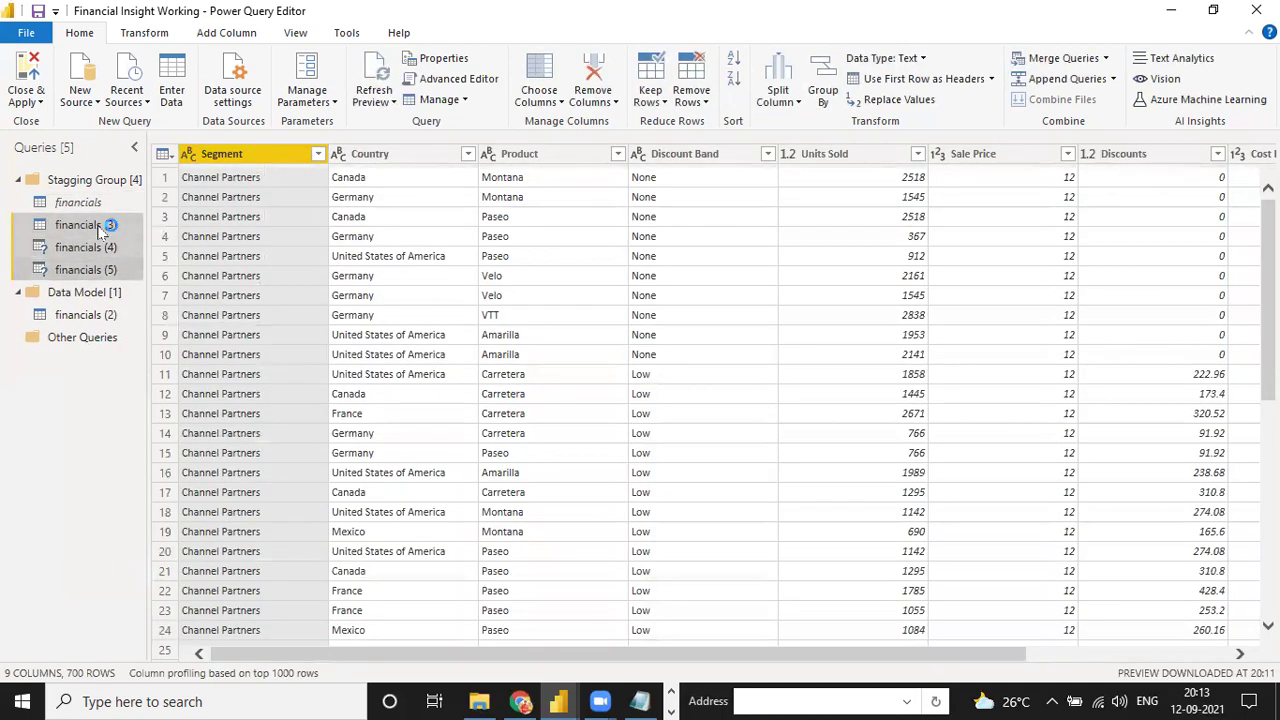
pyautogui.rightClick(99, 226)
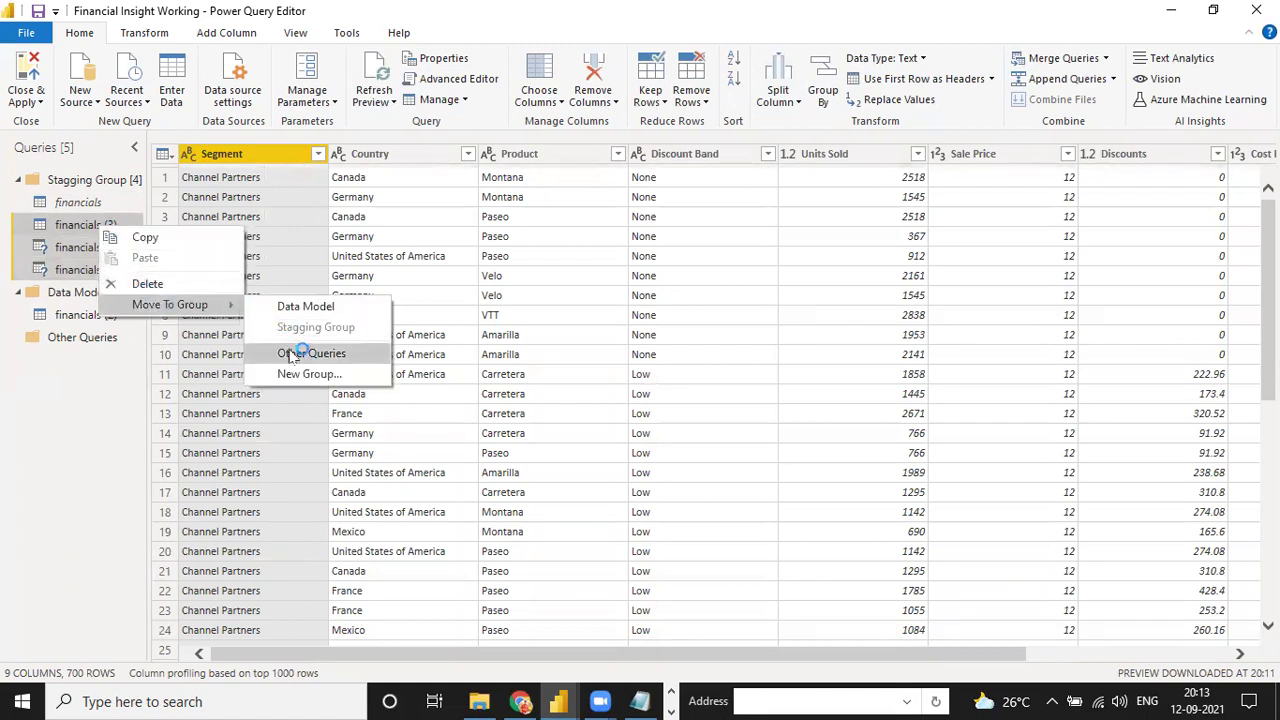
pyautogui.click(303, 307)
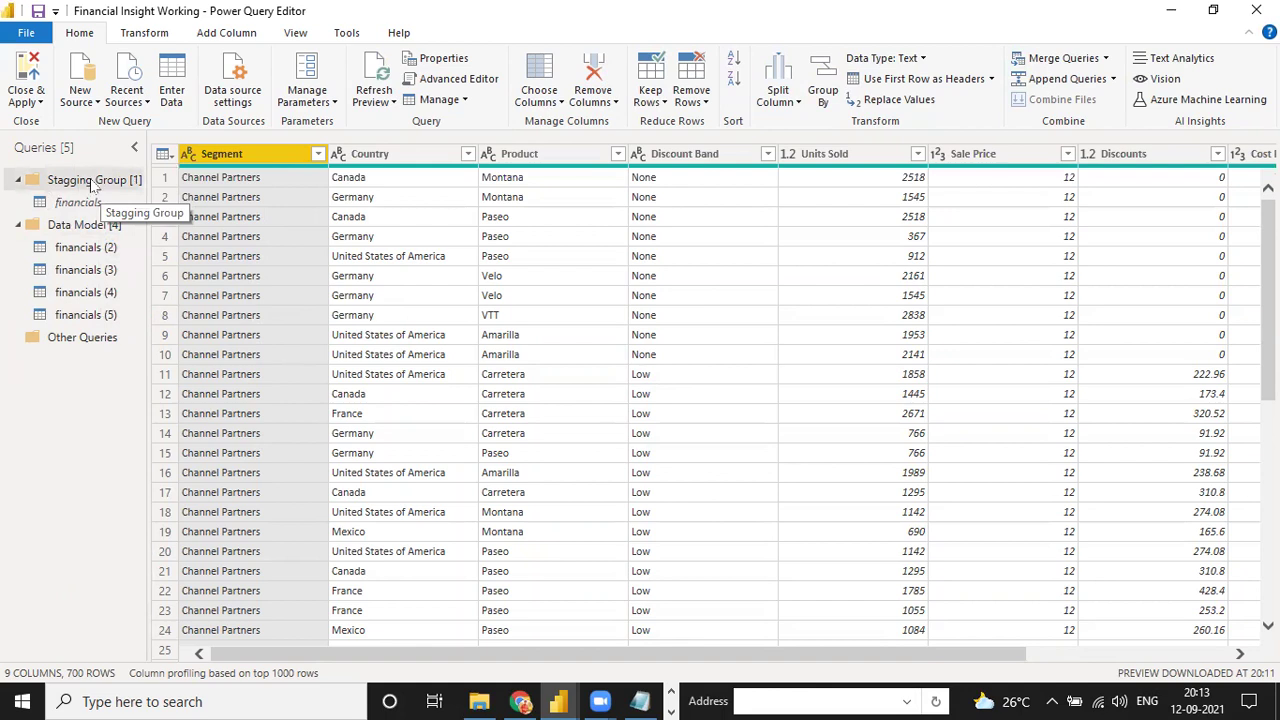
# - Examine the rows of financials (2) and the data type of each column from Country through Date
pyautogui.click(84, 250)
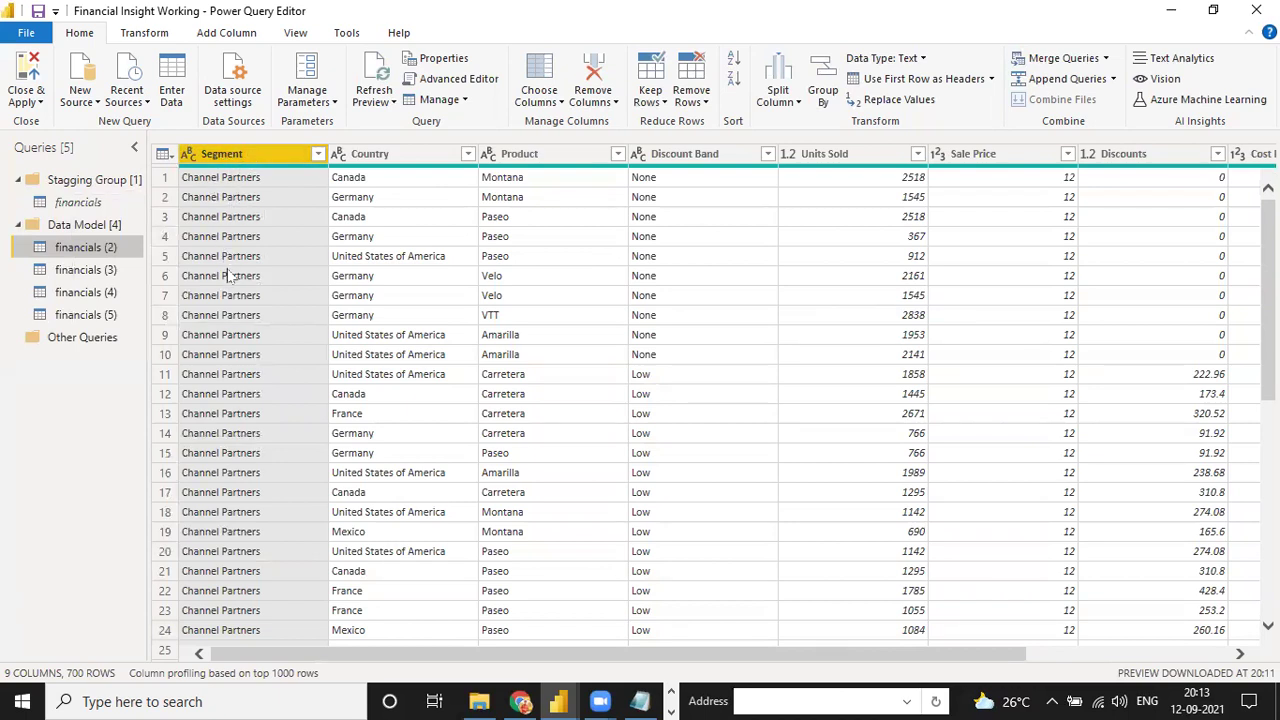
pyautogui.scroll(-5, 236, 320)
pyautogui.scroll(-20, 250, 345)
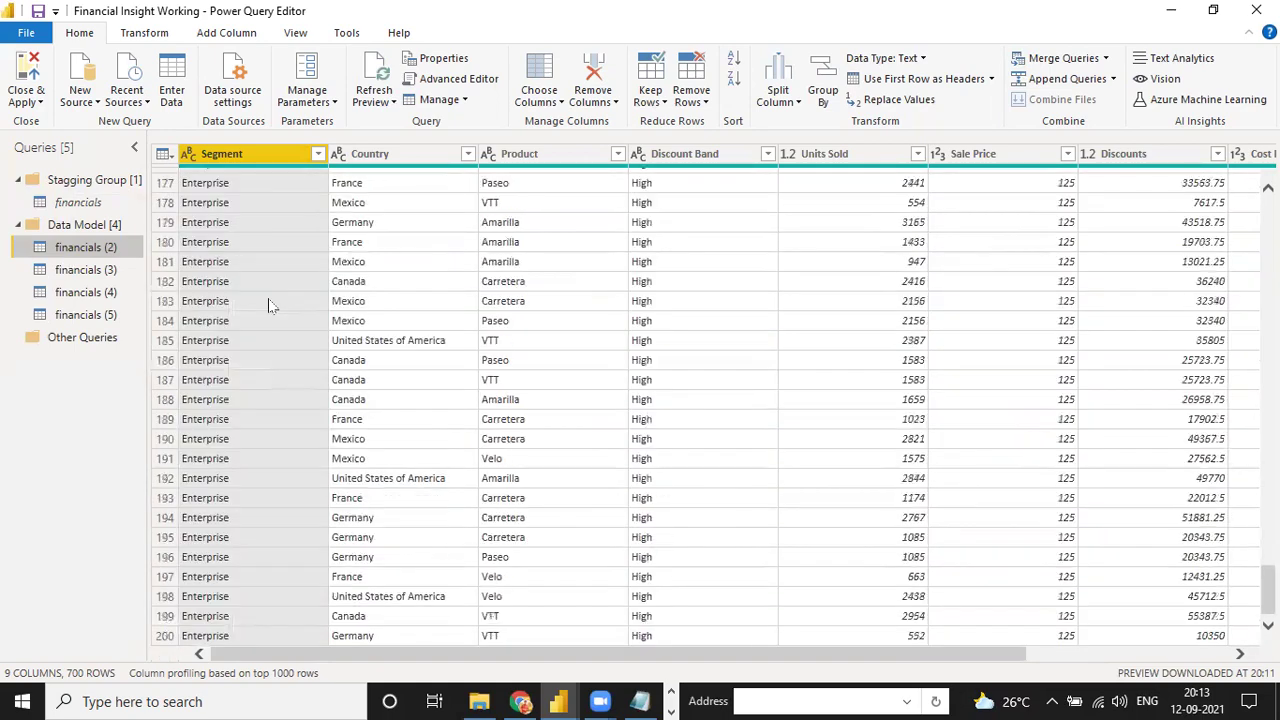
pyautogui.scroll(-20, 272, 345)
pyautogui.scroll(20, 278, 325)
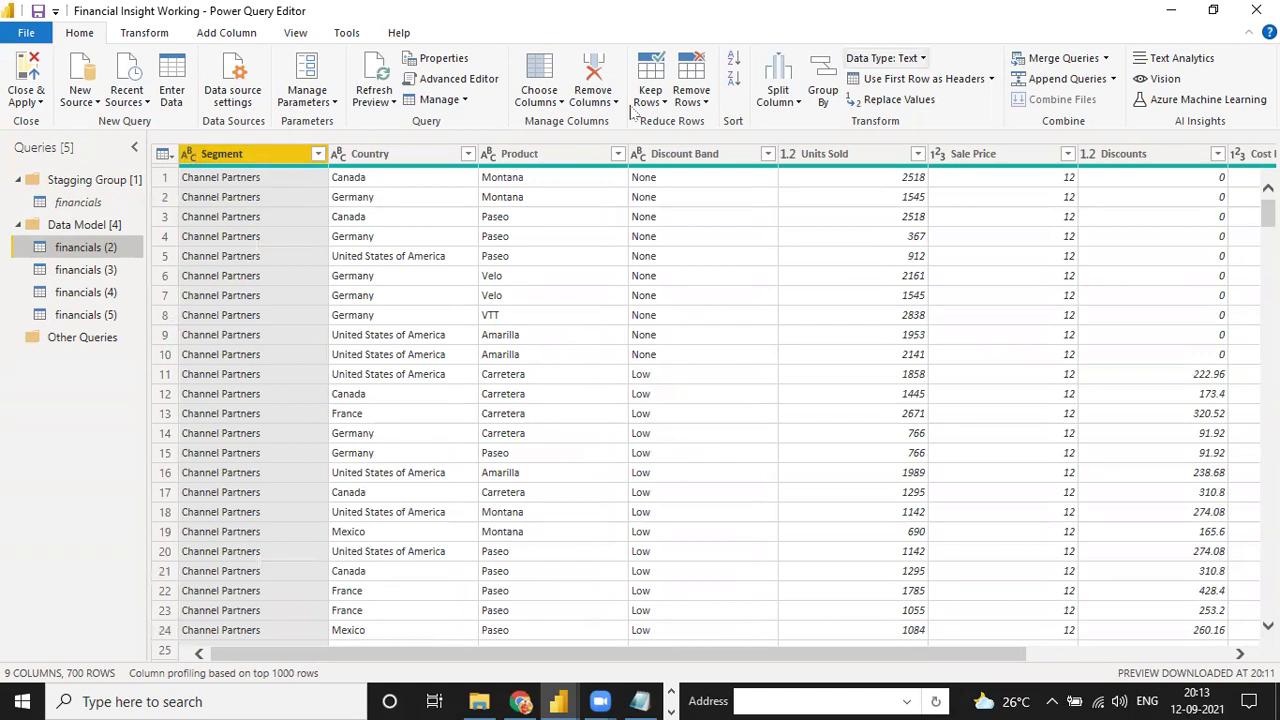
pyautogui.click(378, 156)
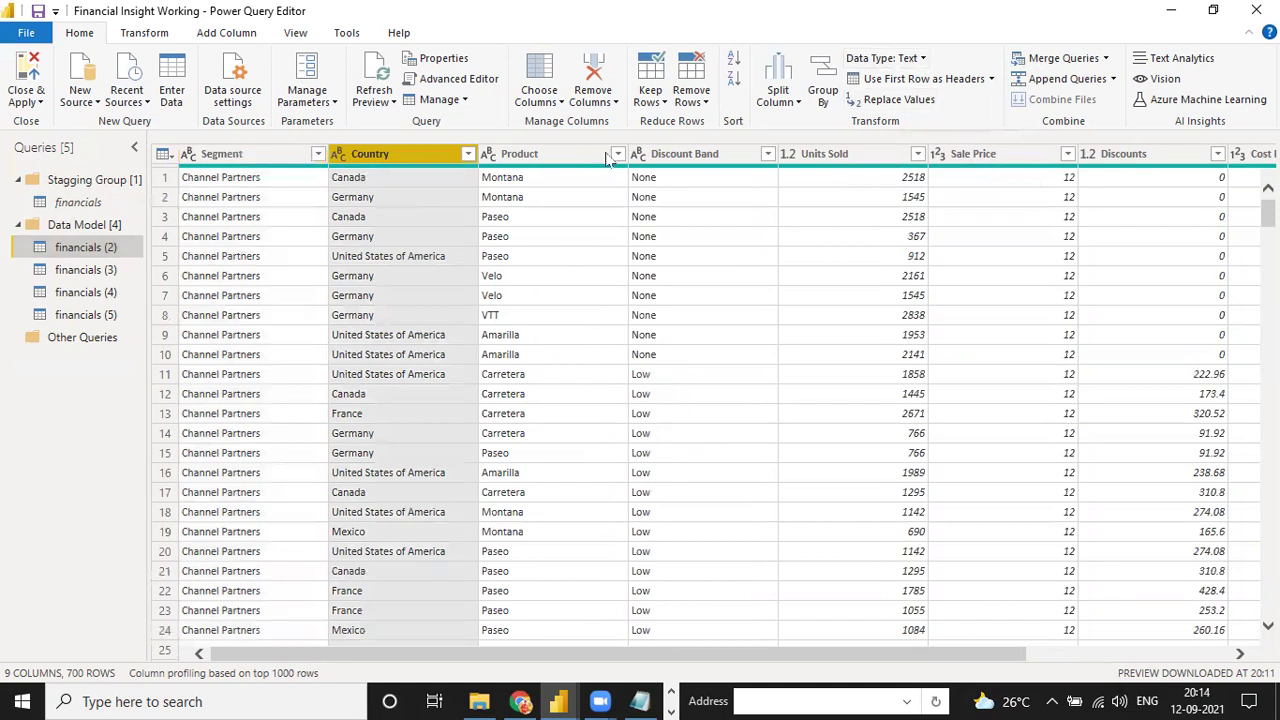
pyautogui.click(530, 157)
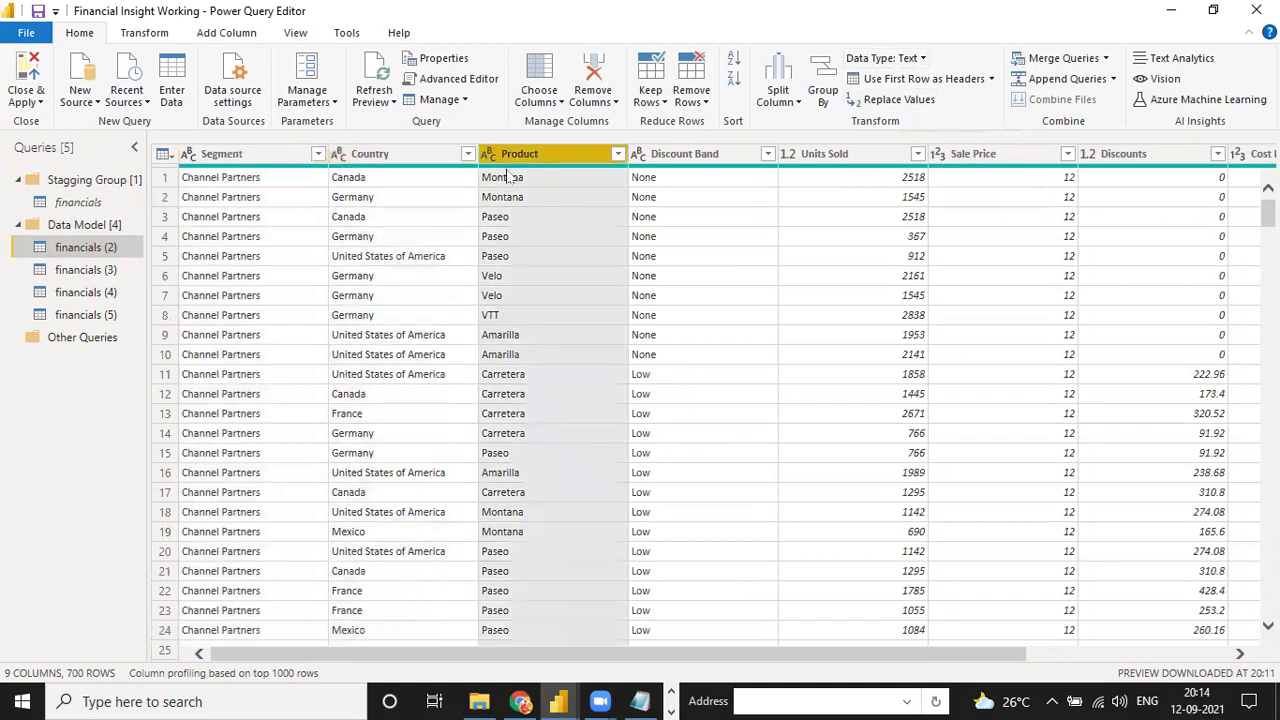
pyautogui.click(715, 157)
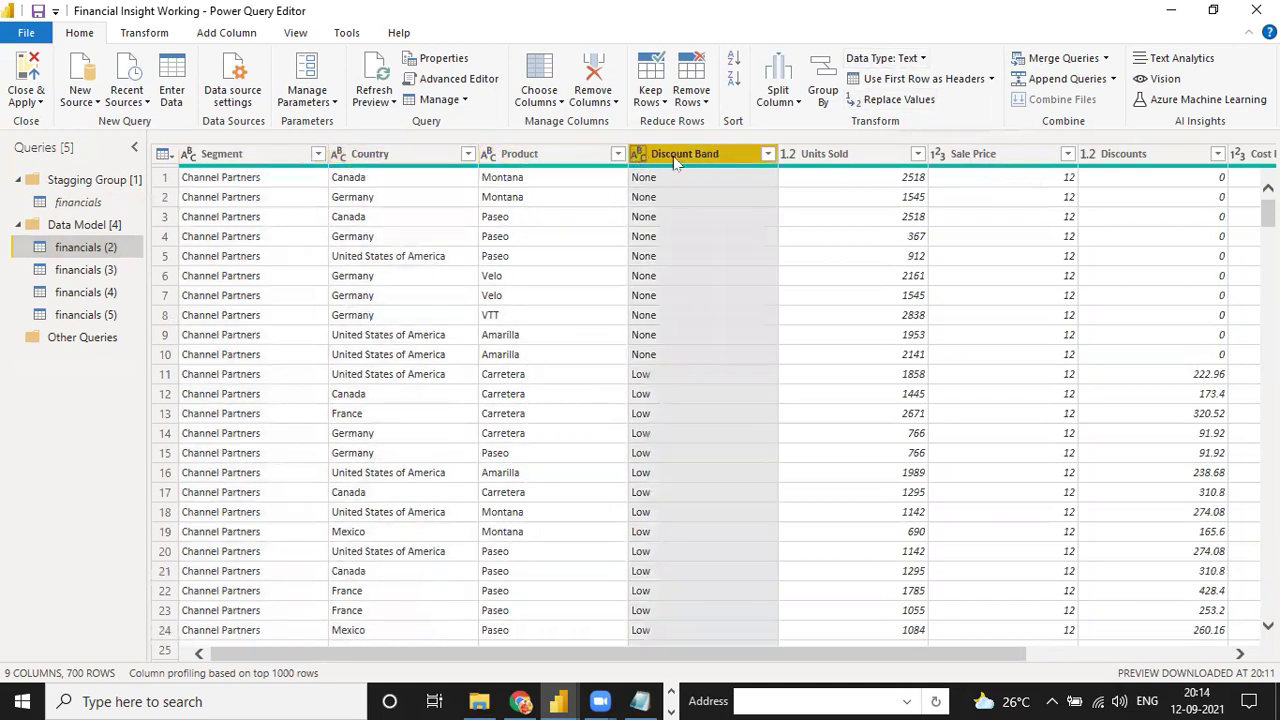
pyautogui.click(804, 158)
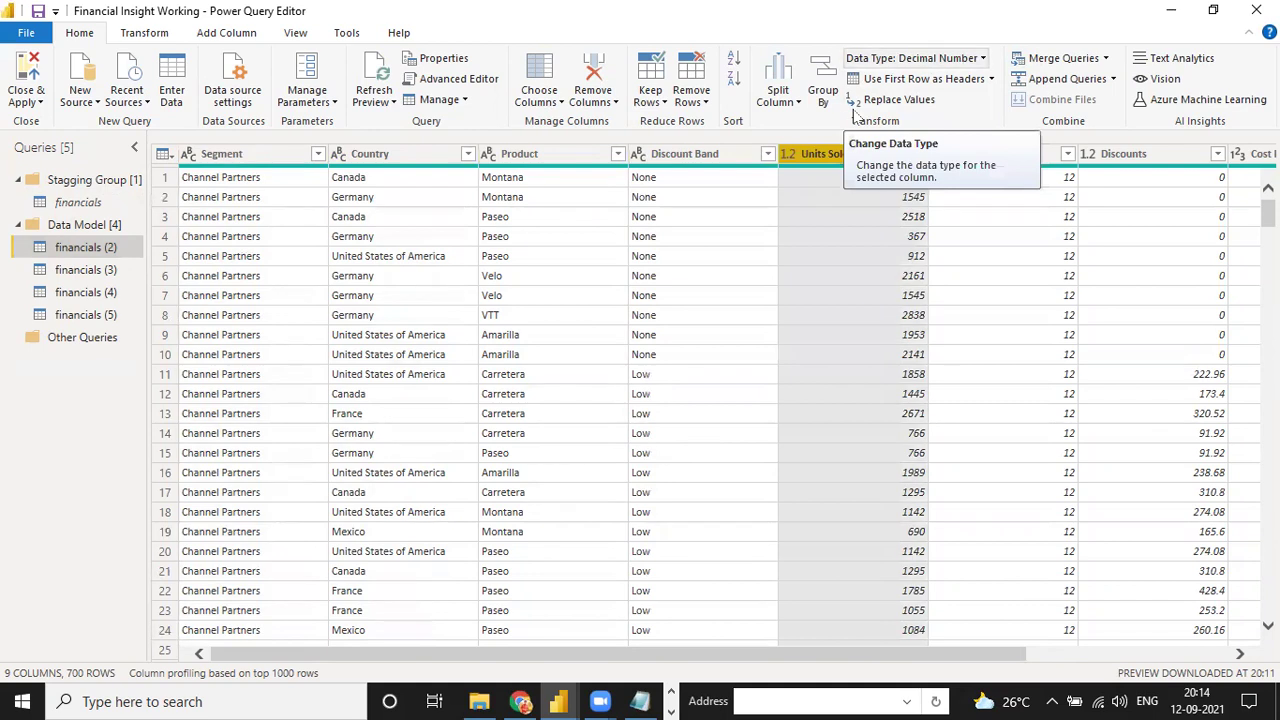
pyautogui.click(965, 153)
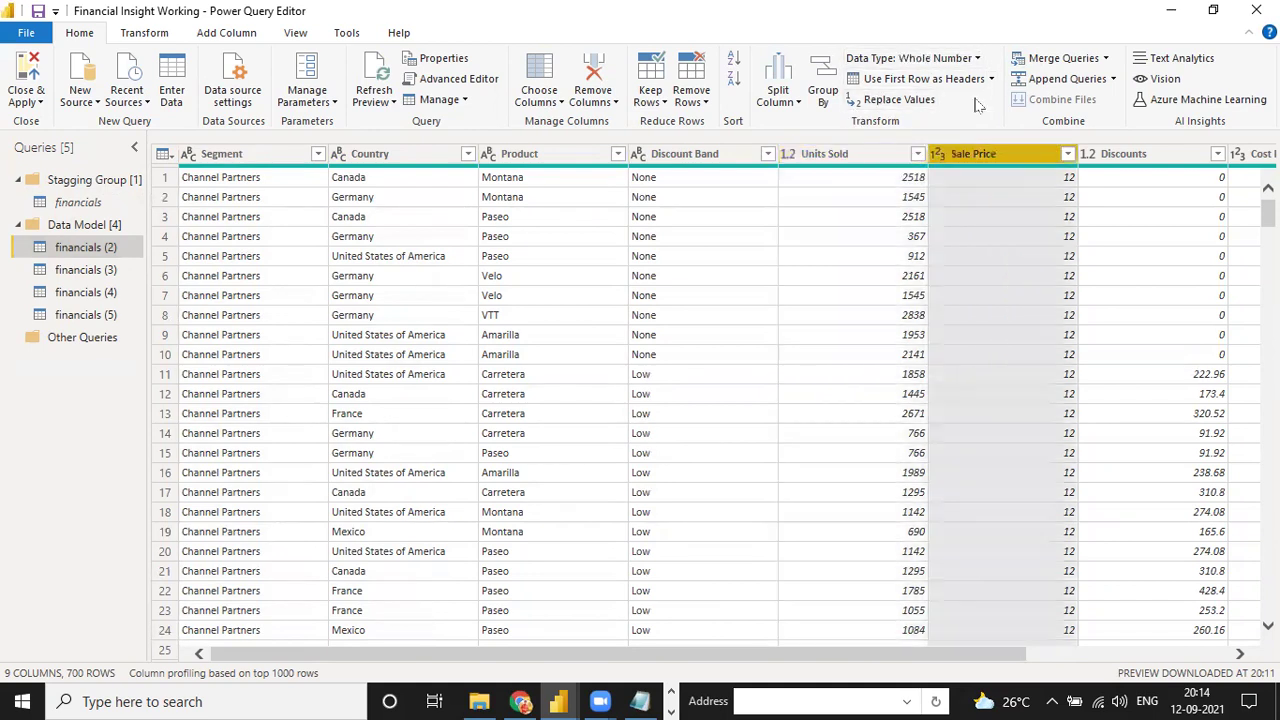
pyautogui.click(1138, 155)
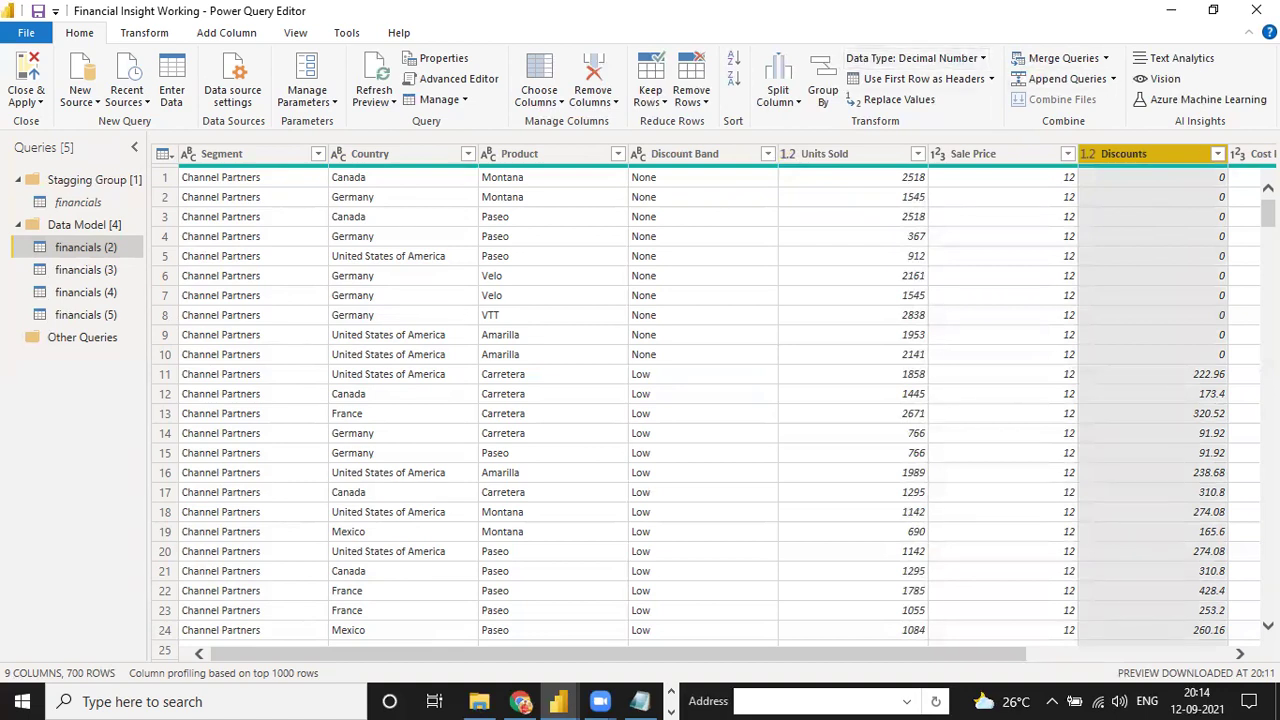
pyautogui.hscroll(3, 1243, 660)
pyautogui.click(1015, 155)
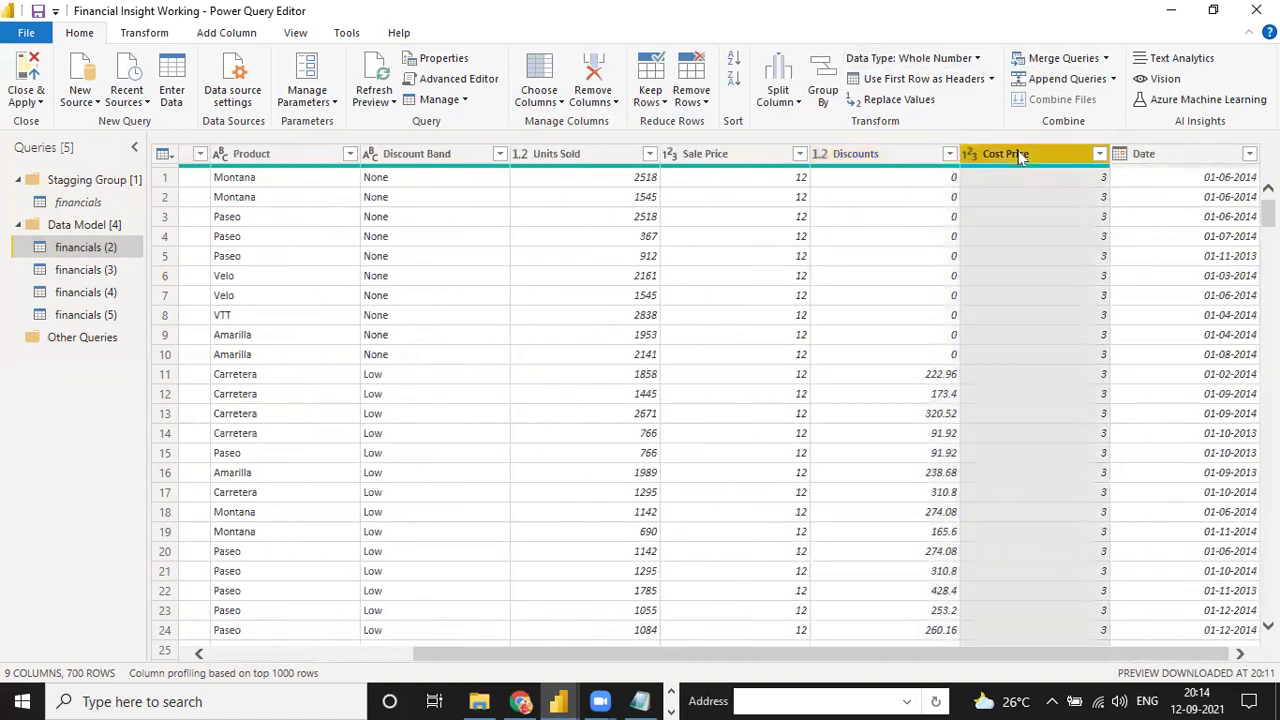
pyautogui.click(1177, 158)
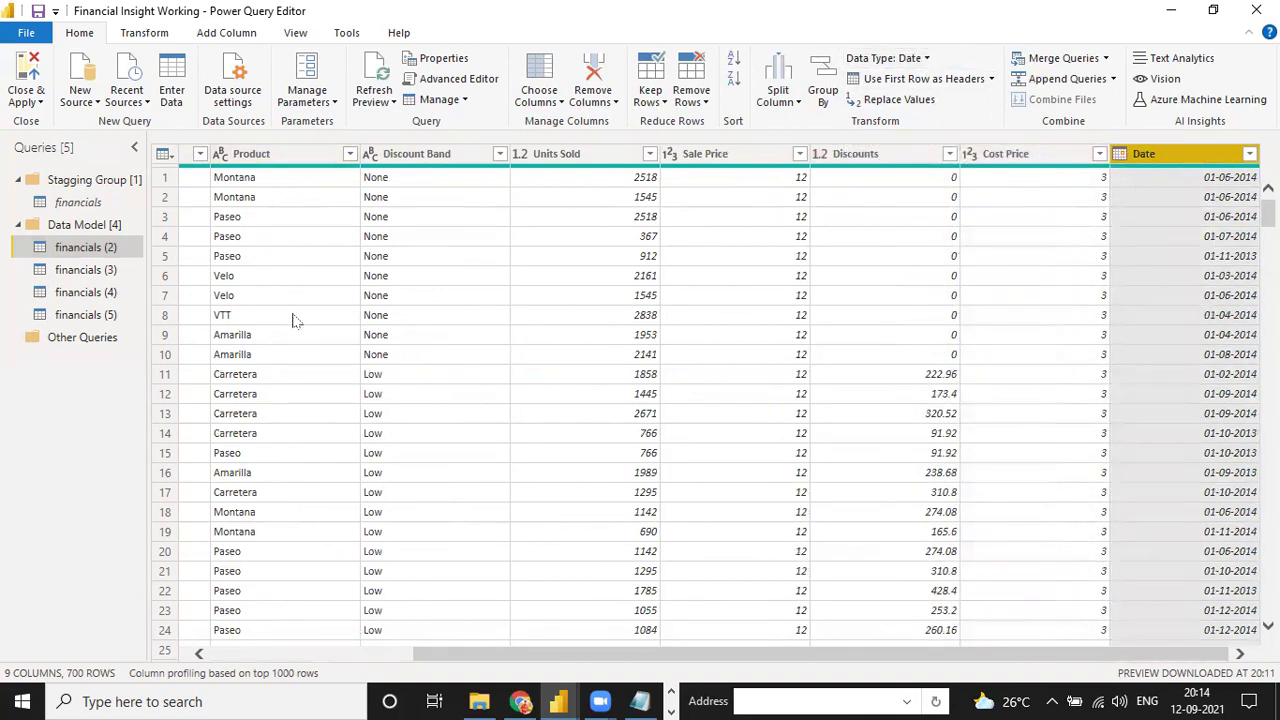
pyautogui.click(274, 655)
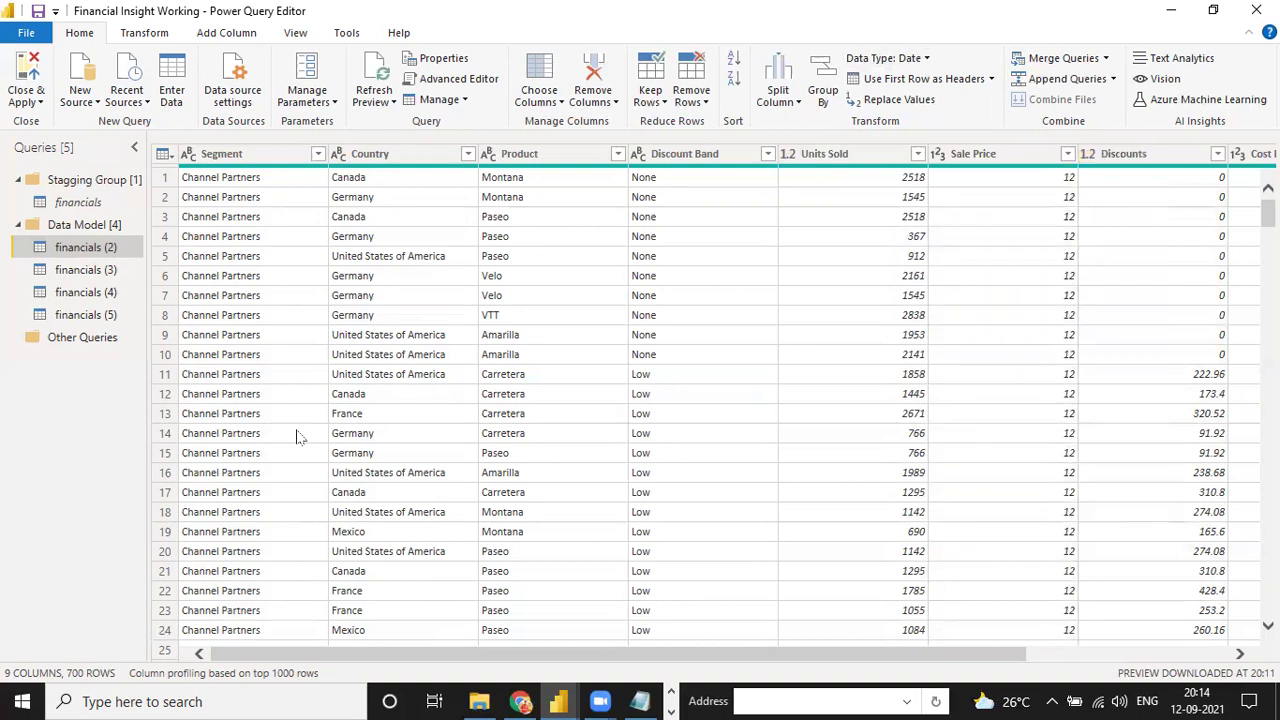
# - Rename the financials (2) query as Financial Indight
pyautogui.doubleClick(95, 244)
pyautogui.doubleClick(104, 248)
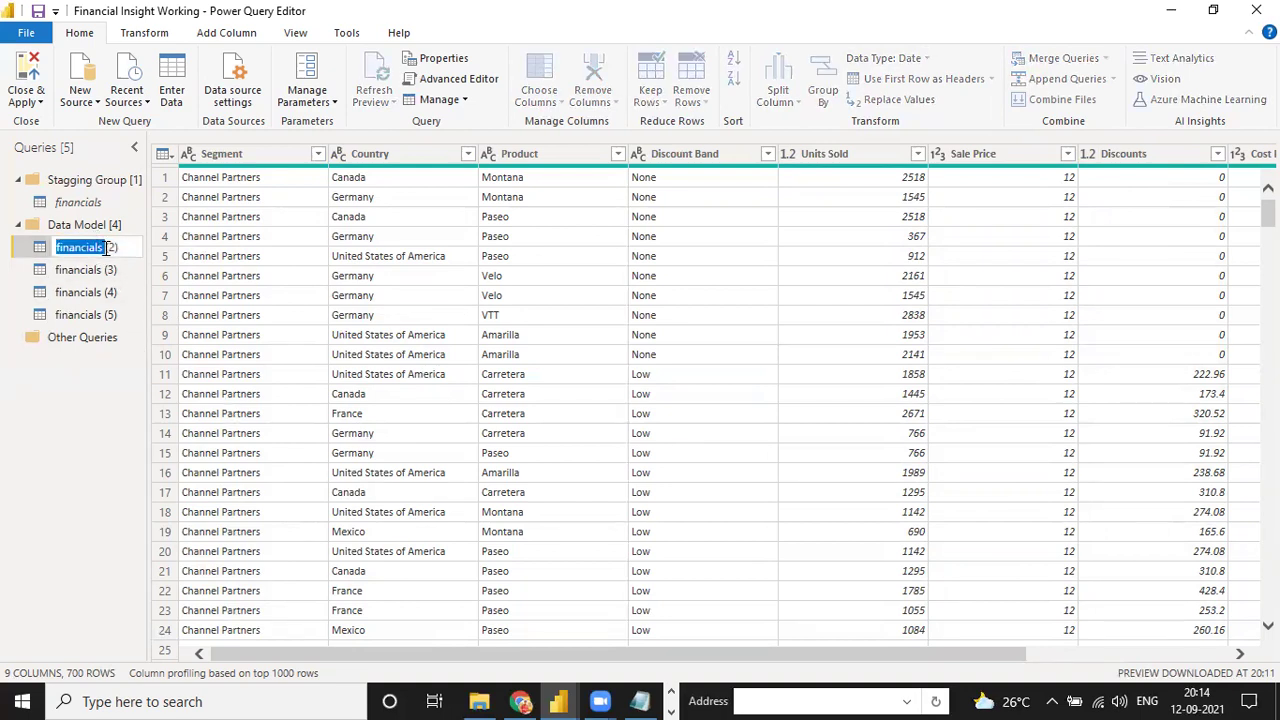
pyautogui.write('Financia')
pyautogui.press('BackSpace')
pyautogui.press('BackSpace')
pyautogui.press('BackSpace')
pyautogui.write('cial')
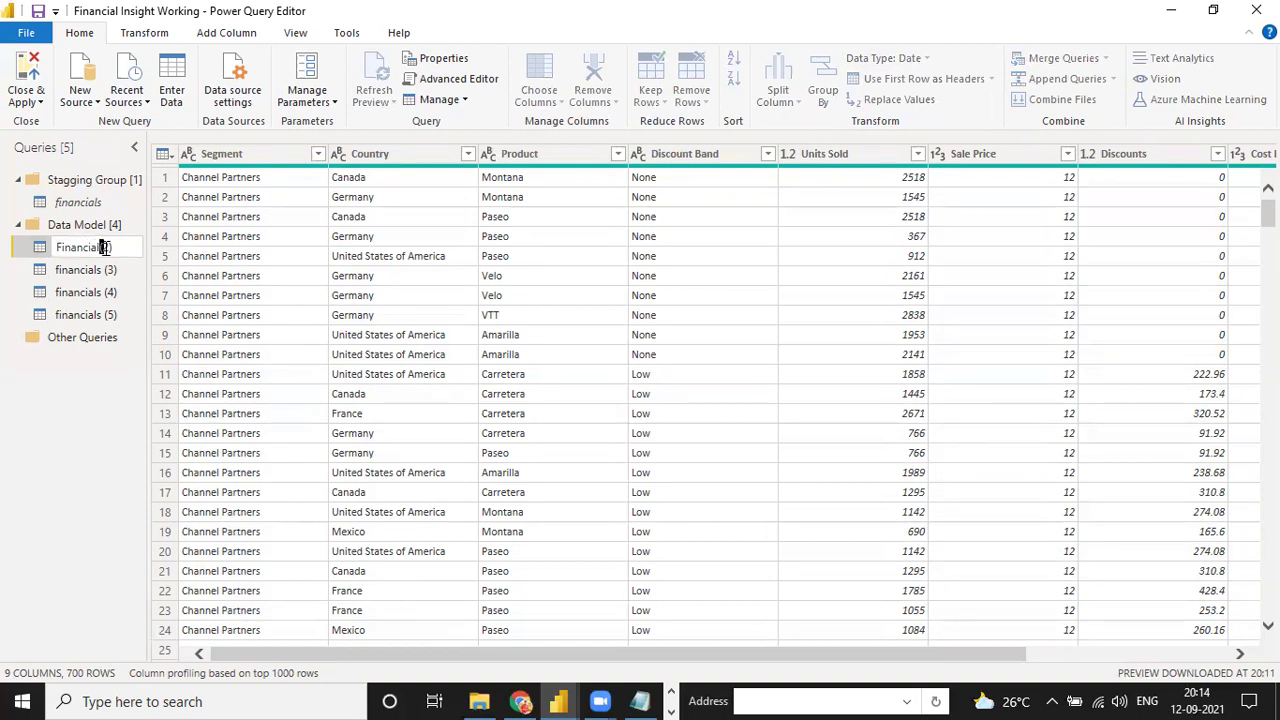
pyautogui.write(' Insight')
pyautogui.press('BackSpace')
pyautogui.press('Return')
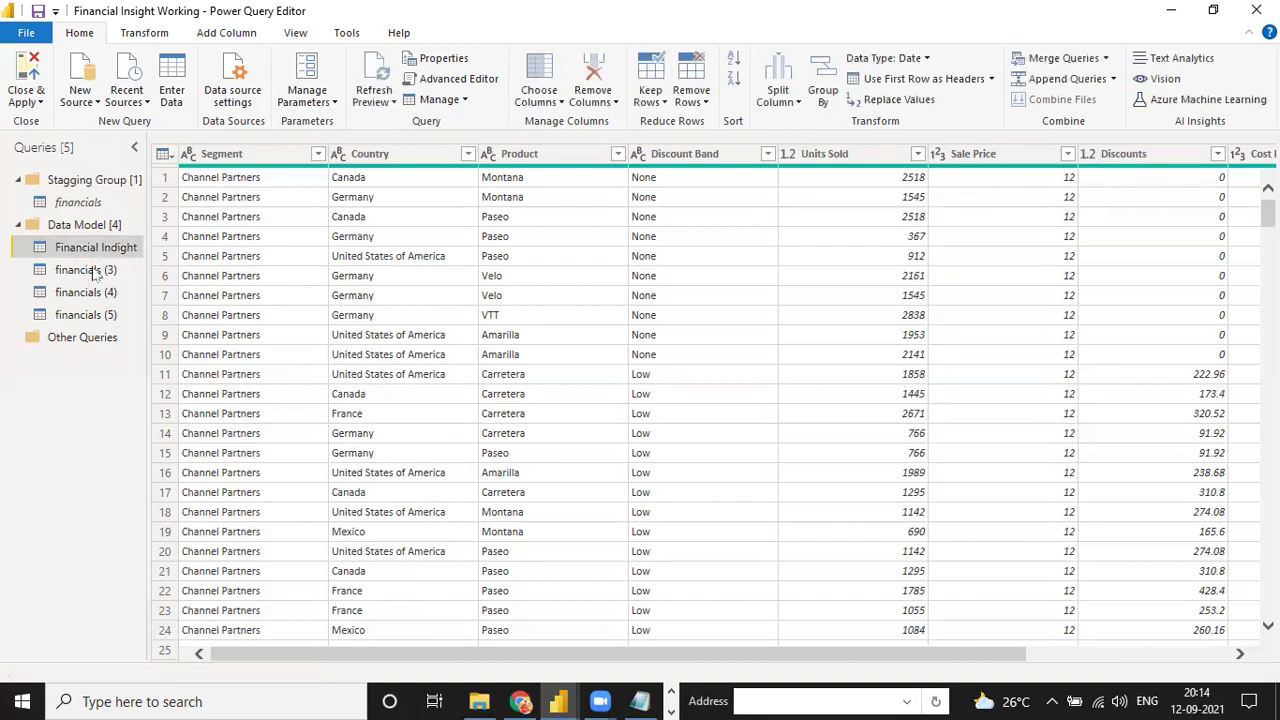
# - Compare the financials (3) query with the rows of the Financial Indight query in the Data Model group
pyautogui.click(88, 270)
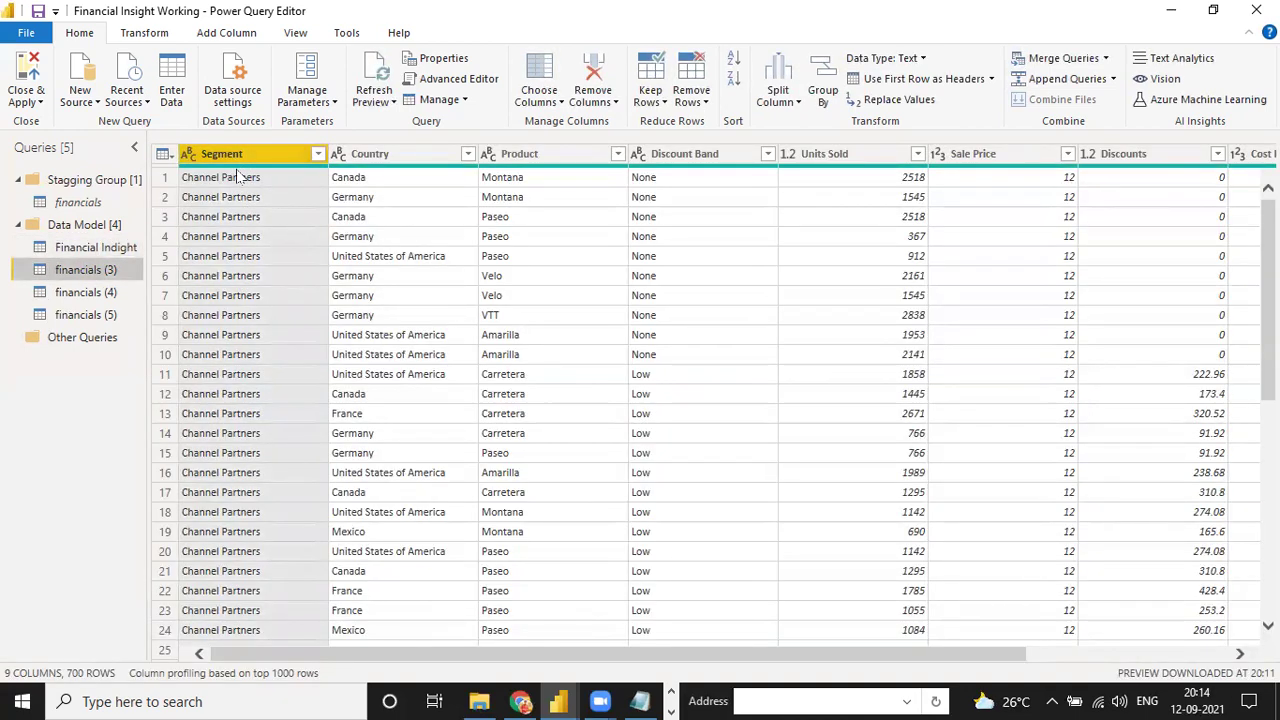
pyautogui.click(97, 250)
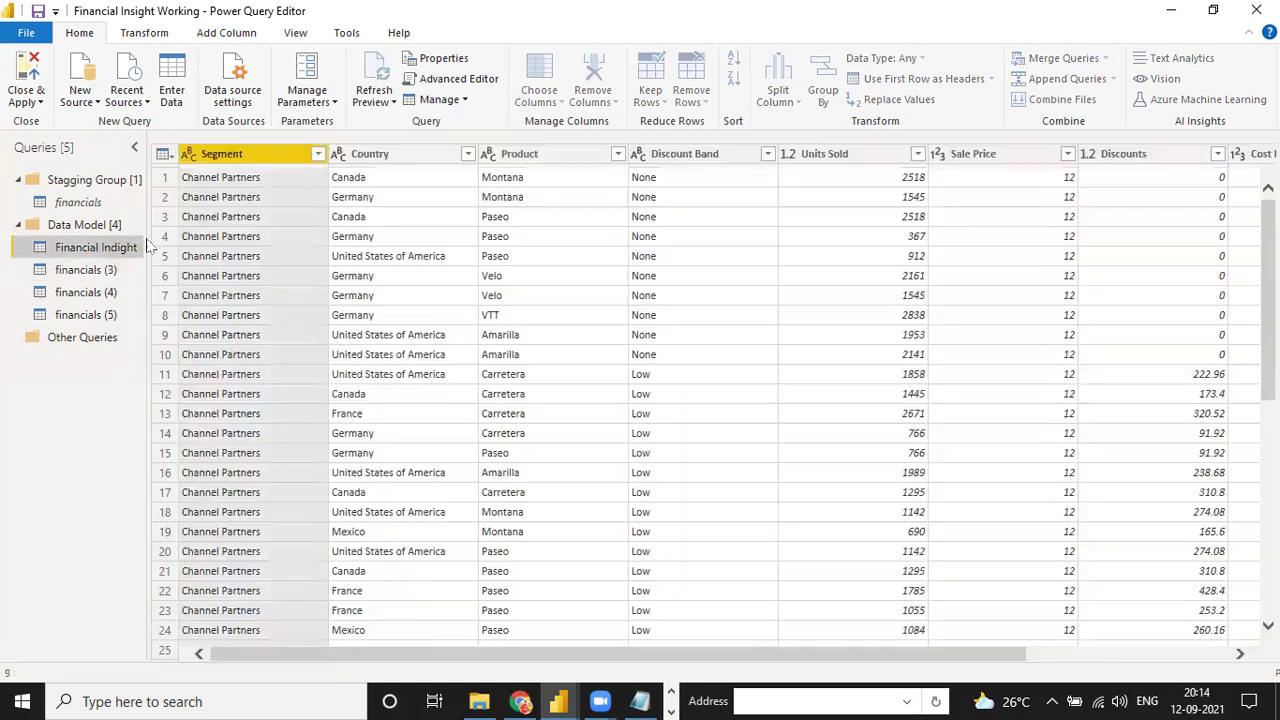
pyautogui.scroll(-3, 560, 320)
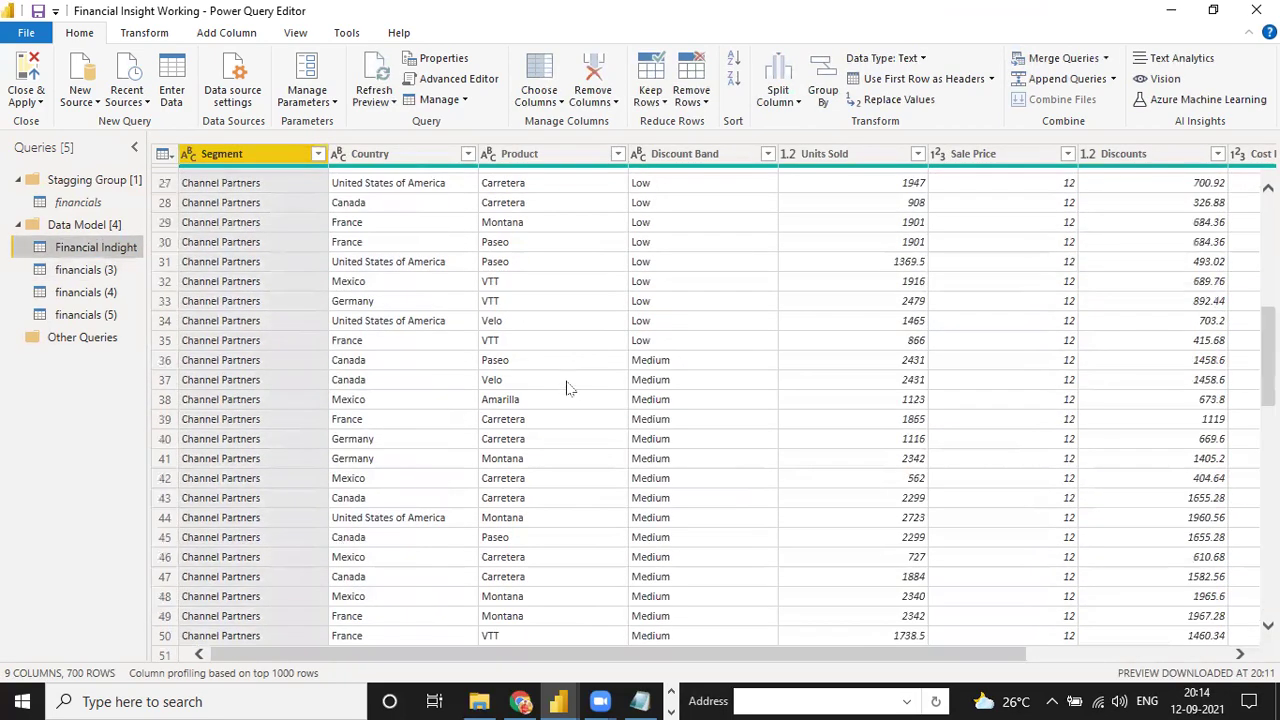
pyautogui.scroll(3, 575, 370)
pyautogui.scroll(-20, 705, 300)
pyautogui.scroll(-15, 705, 328)
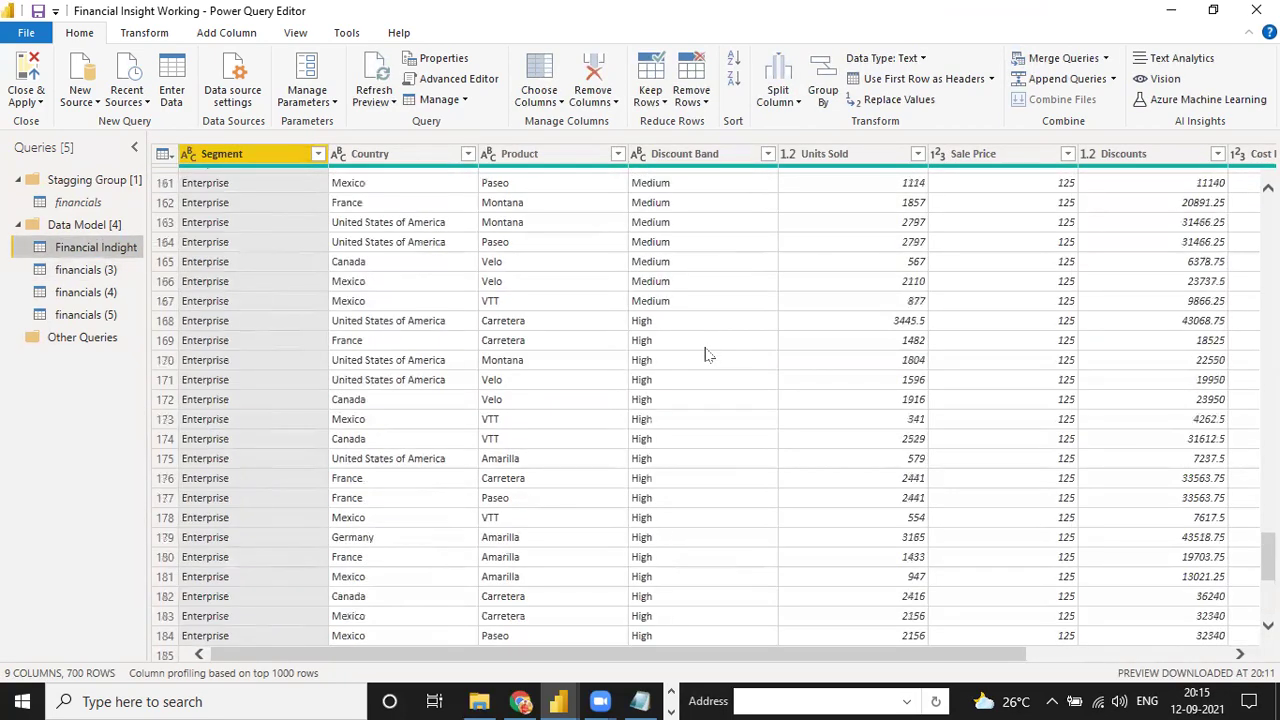
pyautogui.scroll(20, 703, 325)
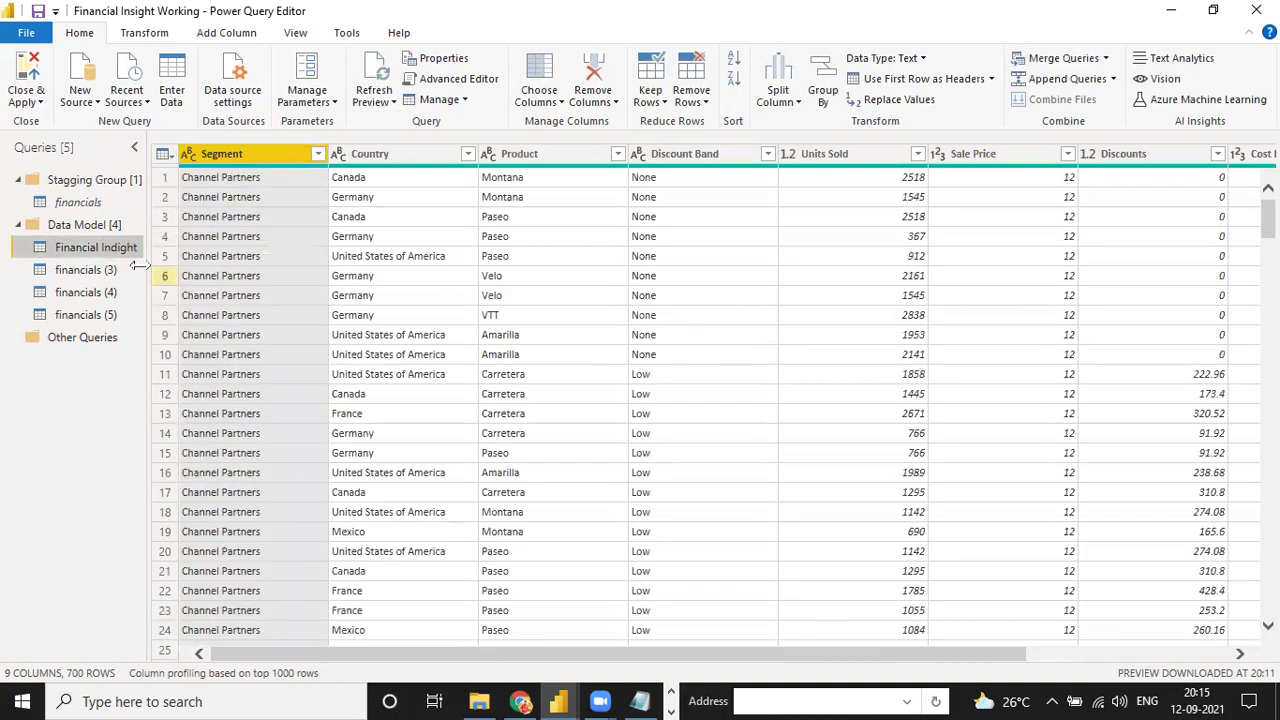
pyautogui.click(108, 270)
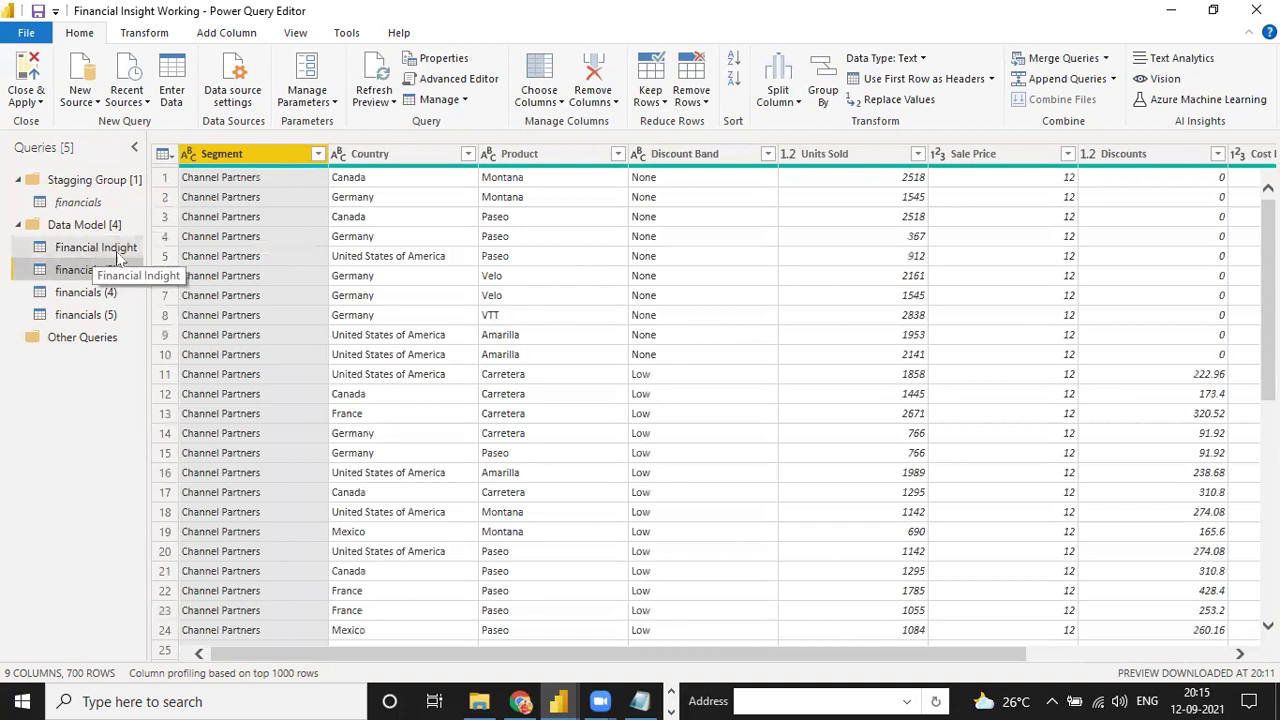
# - Keep only the Segment column in the financials (3) query and remove its duplicate values
pyautogui.moveTo(220, 160); pyautogui.dragTo(224, 156)
pyautogui.rightClick(222, 155)
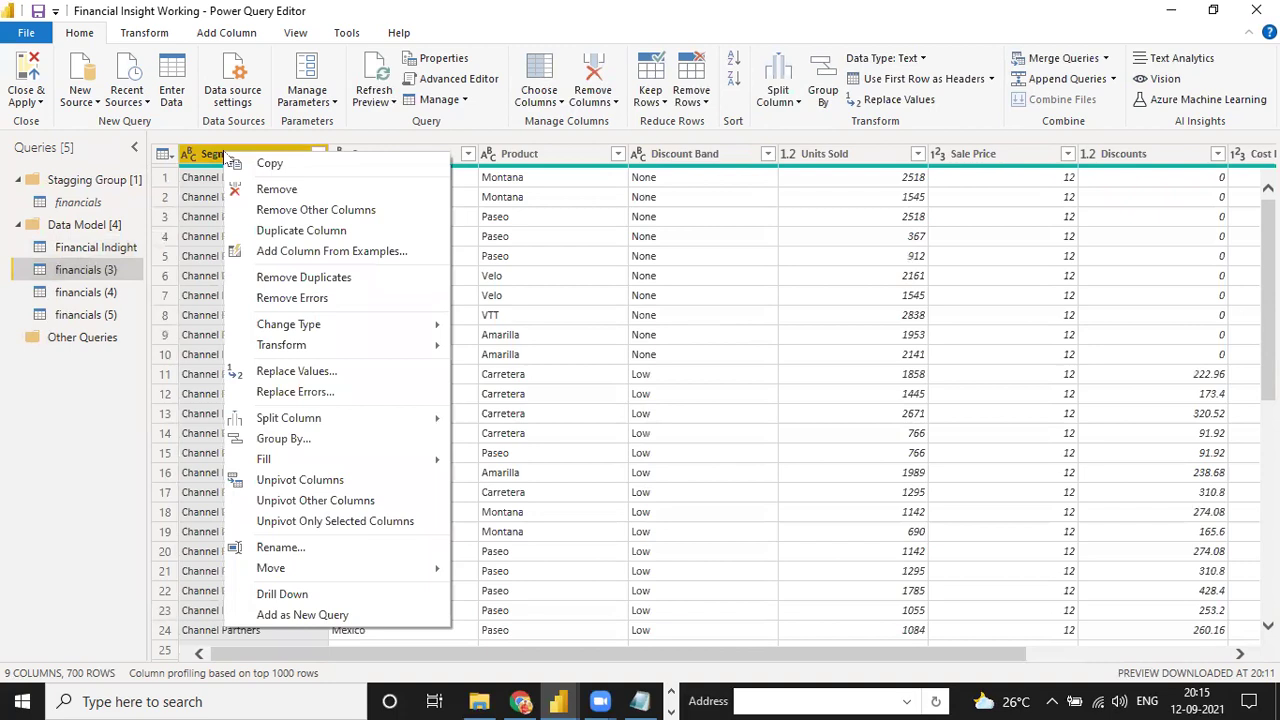
pyautogui.click(250, 211)
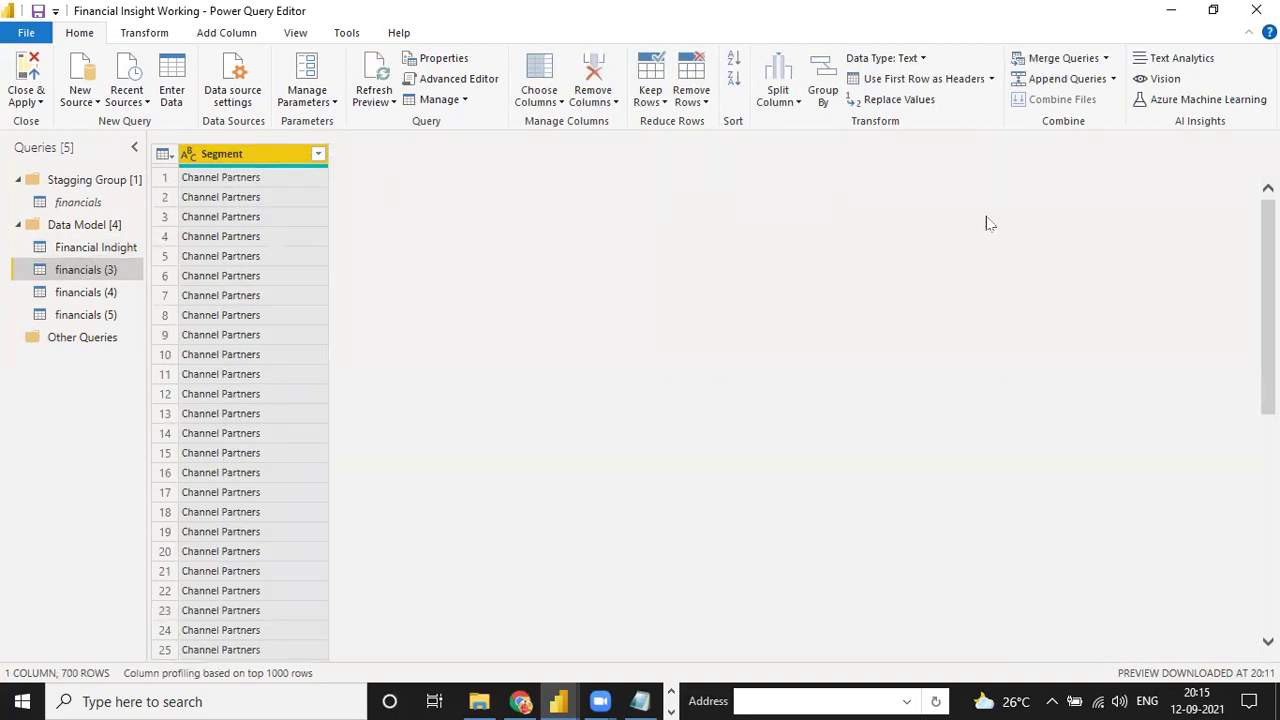
pyautogui.rightClick(243, 153)
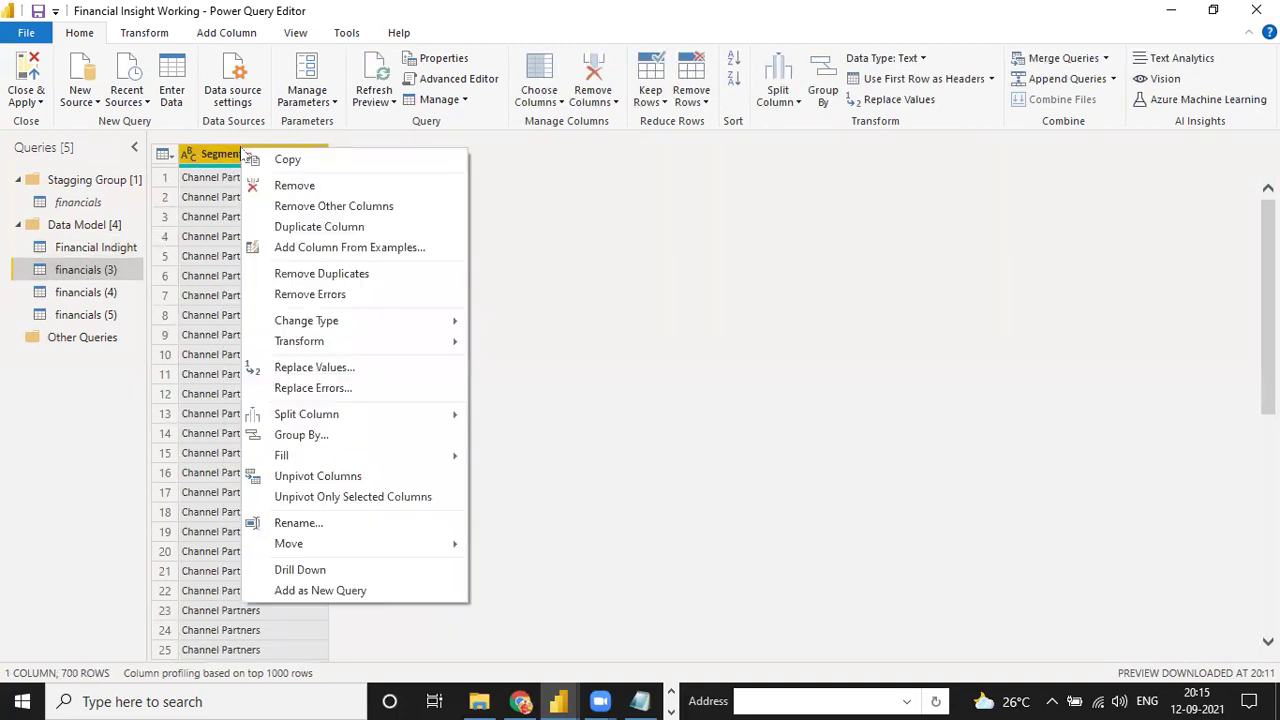
pyautogui.click(335, 273)
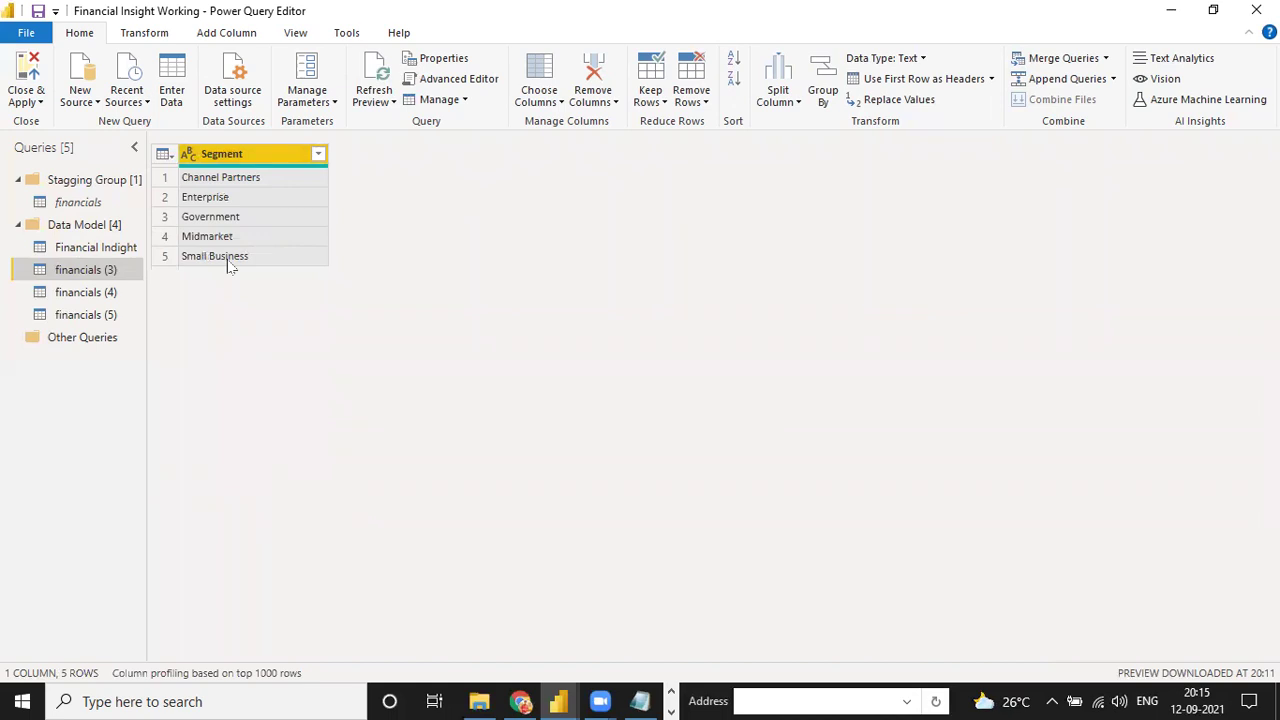
# - Check the distinct Segment values in the Financial Indight query against the column's filter list
pyautogui.click(105, 249)
pyautogui.scroll(-8, 272, 300)
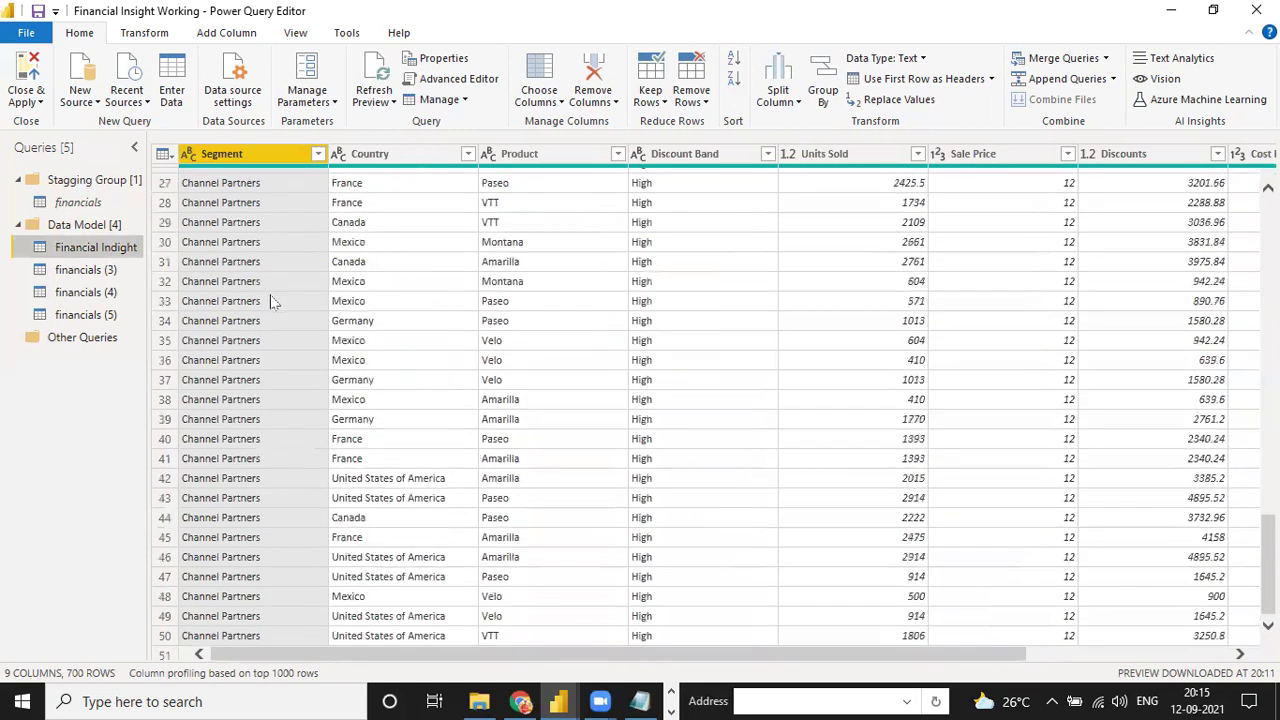
pyautogui.click(318, 153)
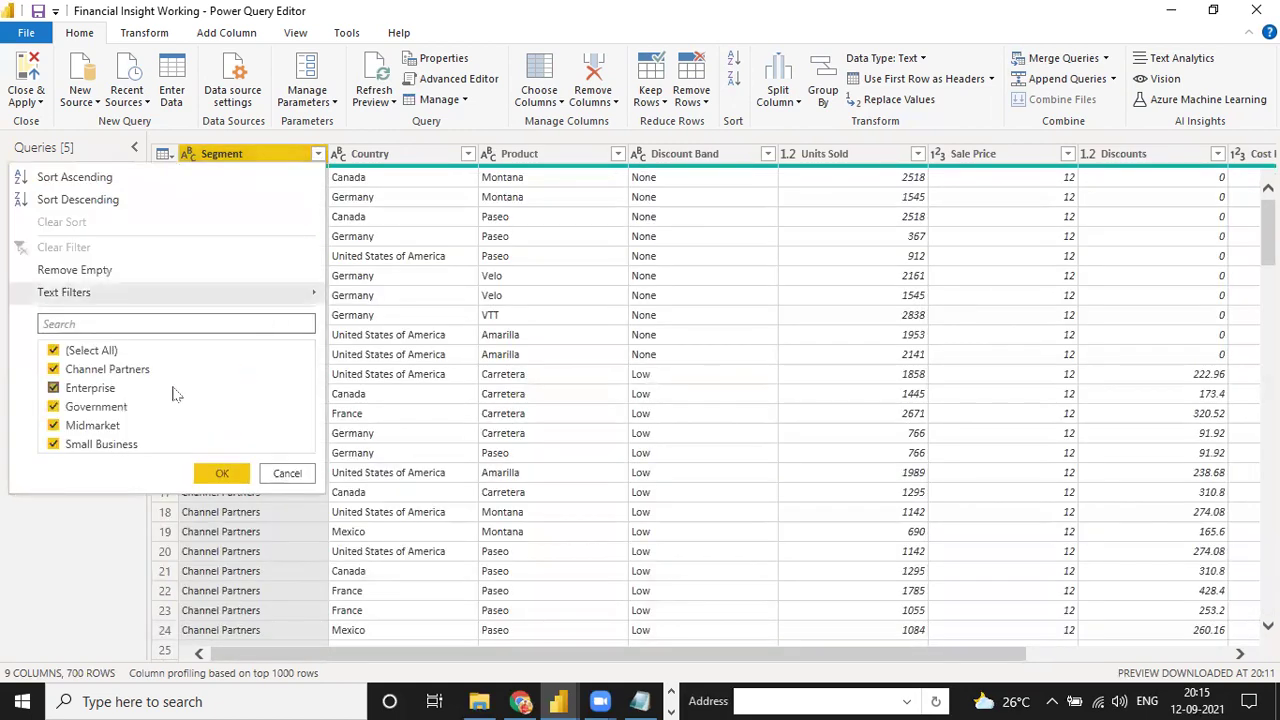
pyautogui.click(219, 475)
# - Convert the Segment values in the financials (3) query to uppercase
pyautogui.click(100, 270)
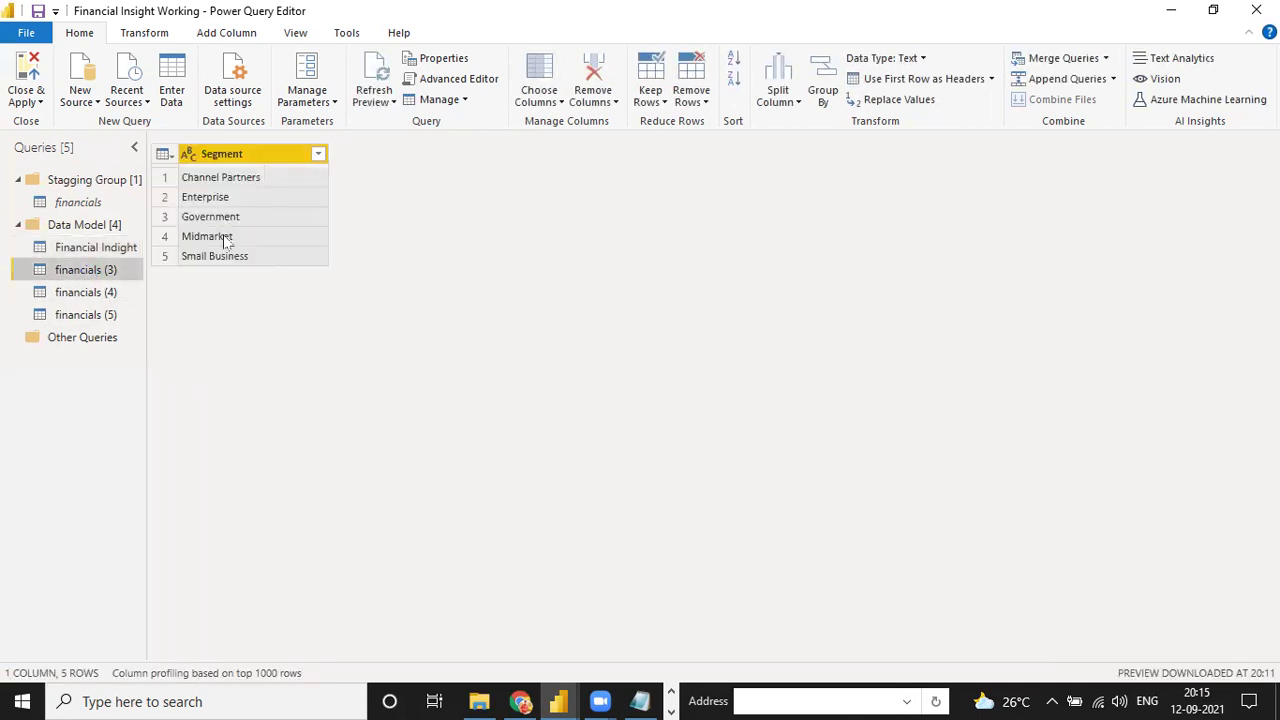
pyautogui.rightClick(237, 157)
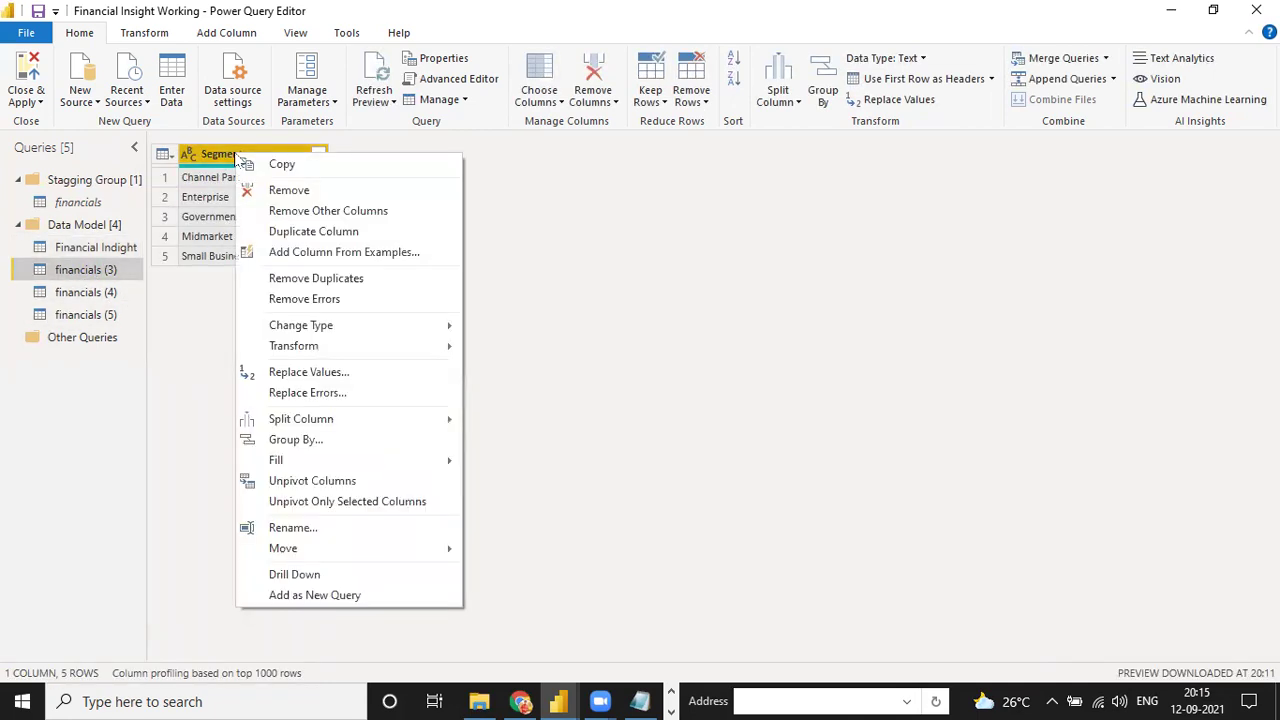
pyautogui.moveTo(315, 350)
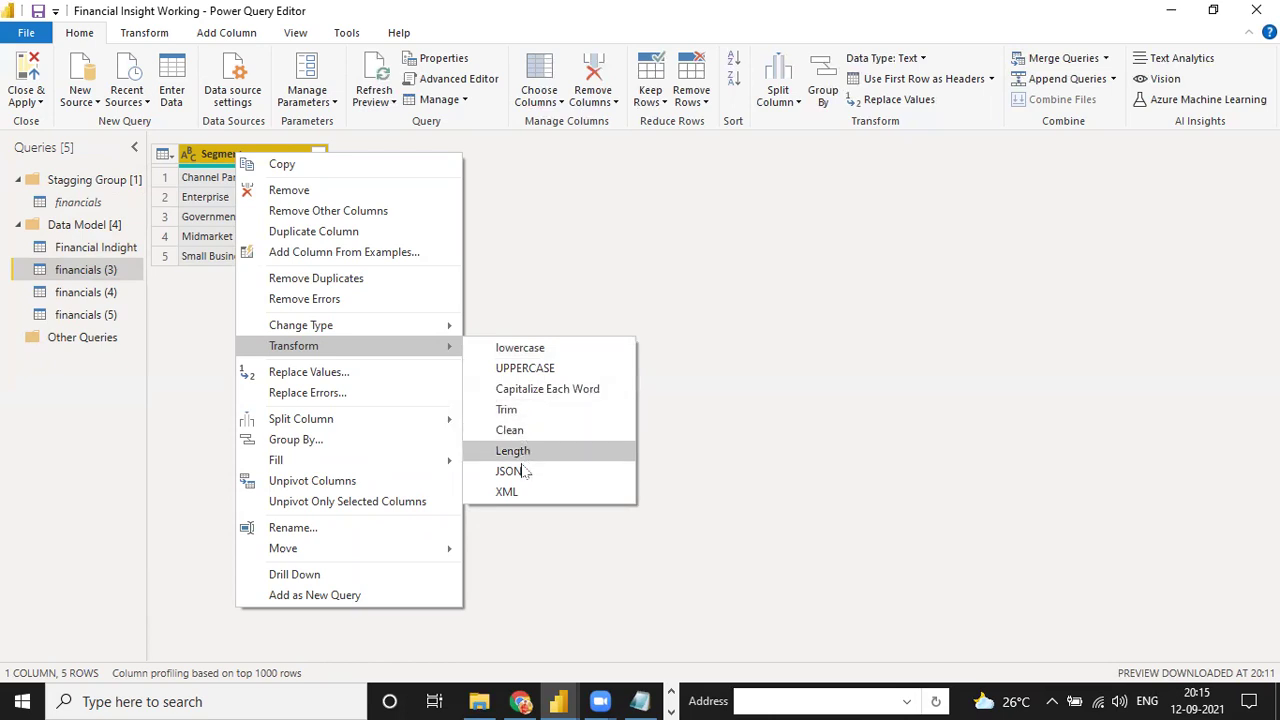
pyautogui.click(519, 370)
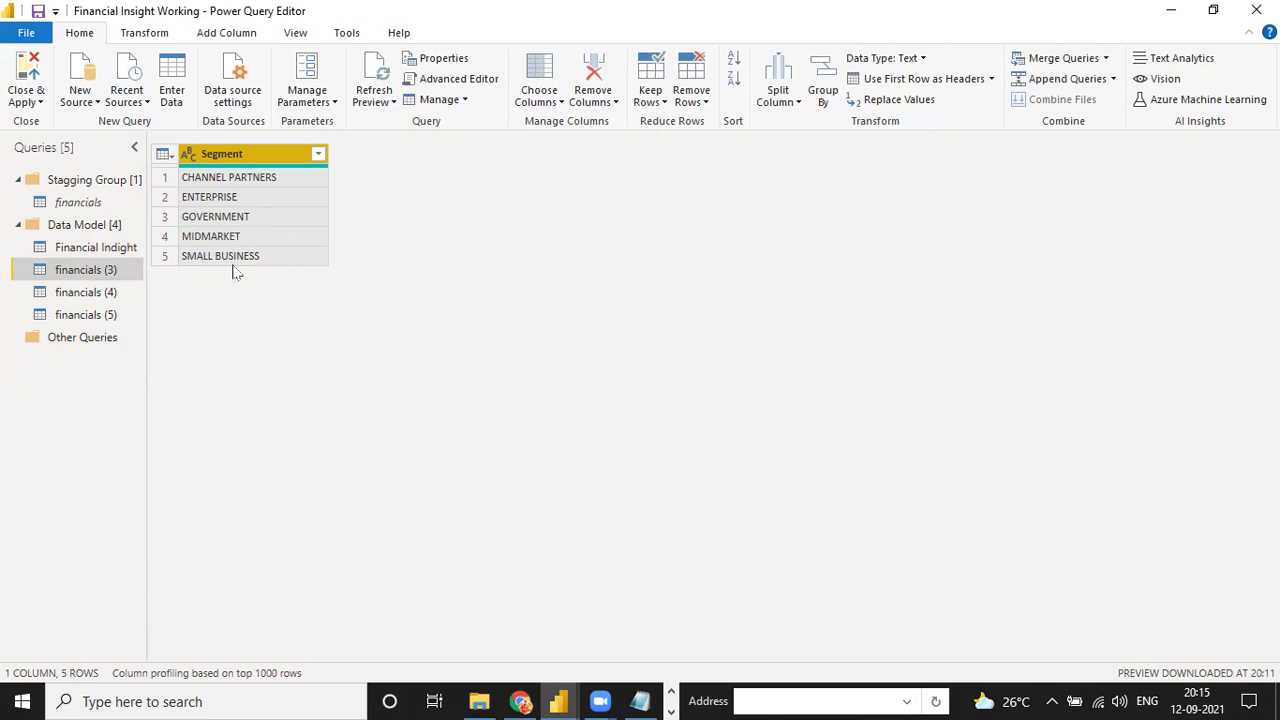
# - Rename the financials (3) query as DIMSegment
pyautogui.doubleClick(100, 270)
pyautogui.write('Seg')
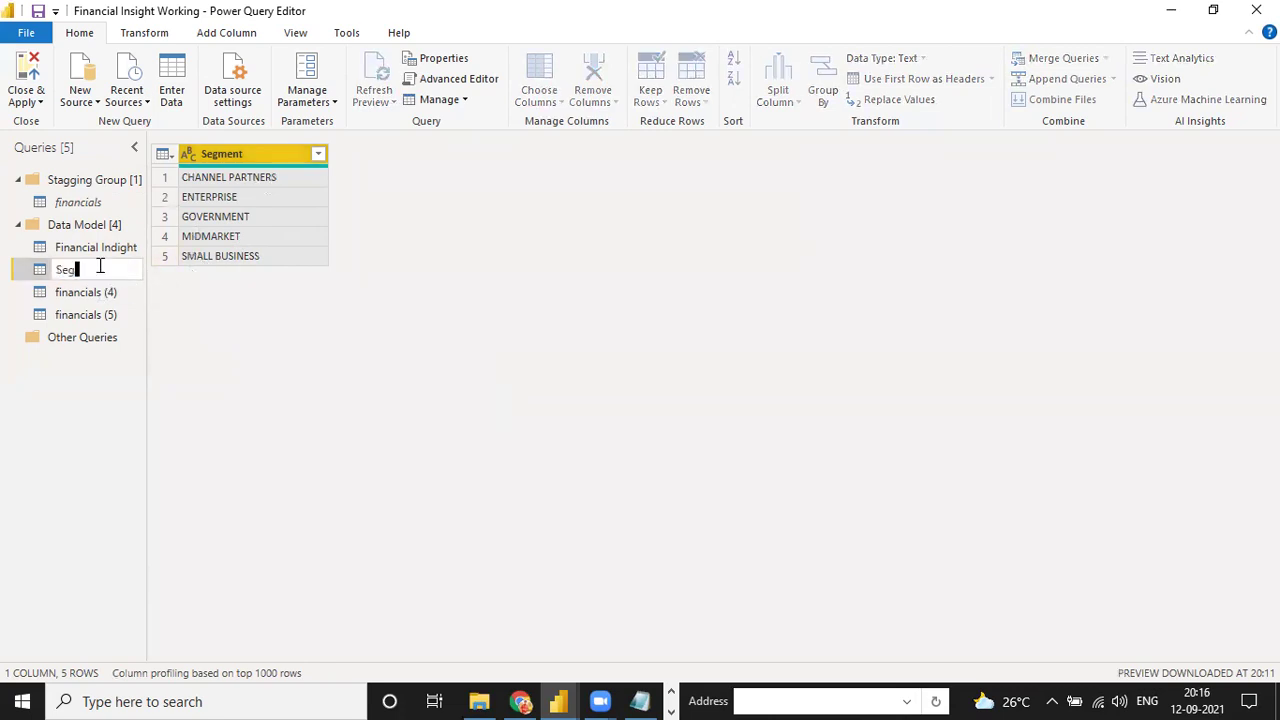
pyautogui.write('Dim')
pyautogui.write('M ')
pyautogui.write('Segment')
pyautogui.press('Return')
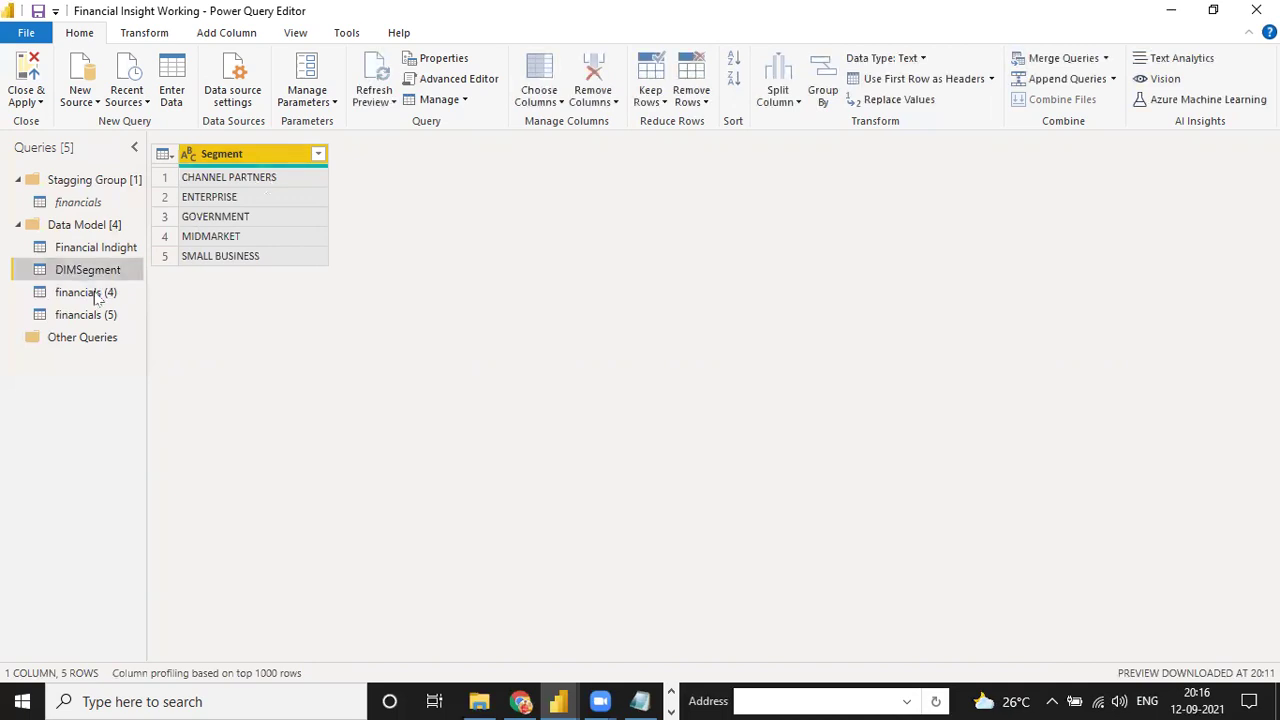
# - Keep only the Country column in the financials (4) query and remove its duplicate values
pyautogui.click(97, 295)
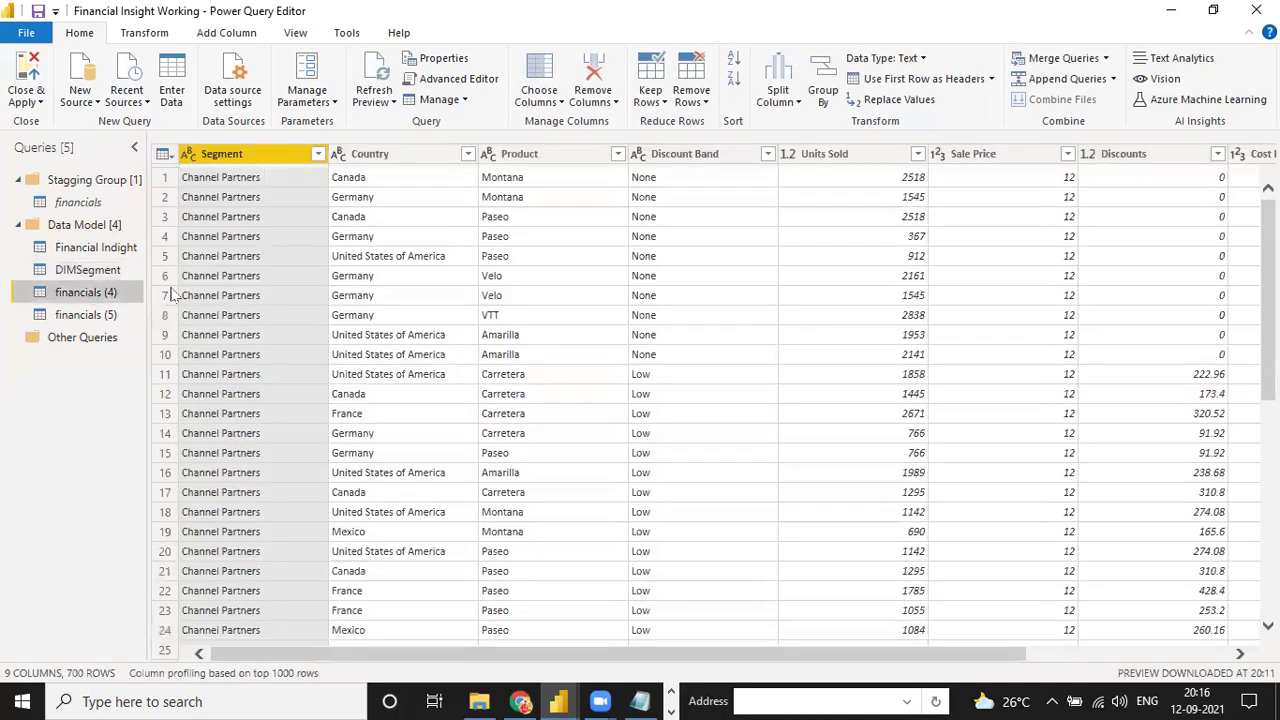
pyautogui.click(376, 158)
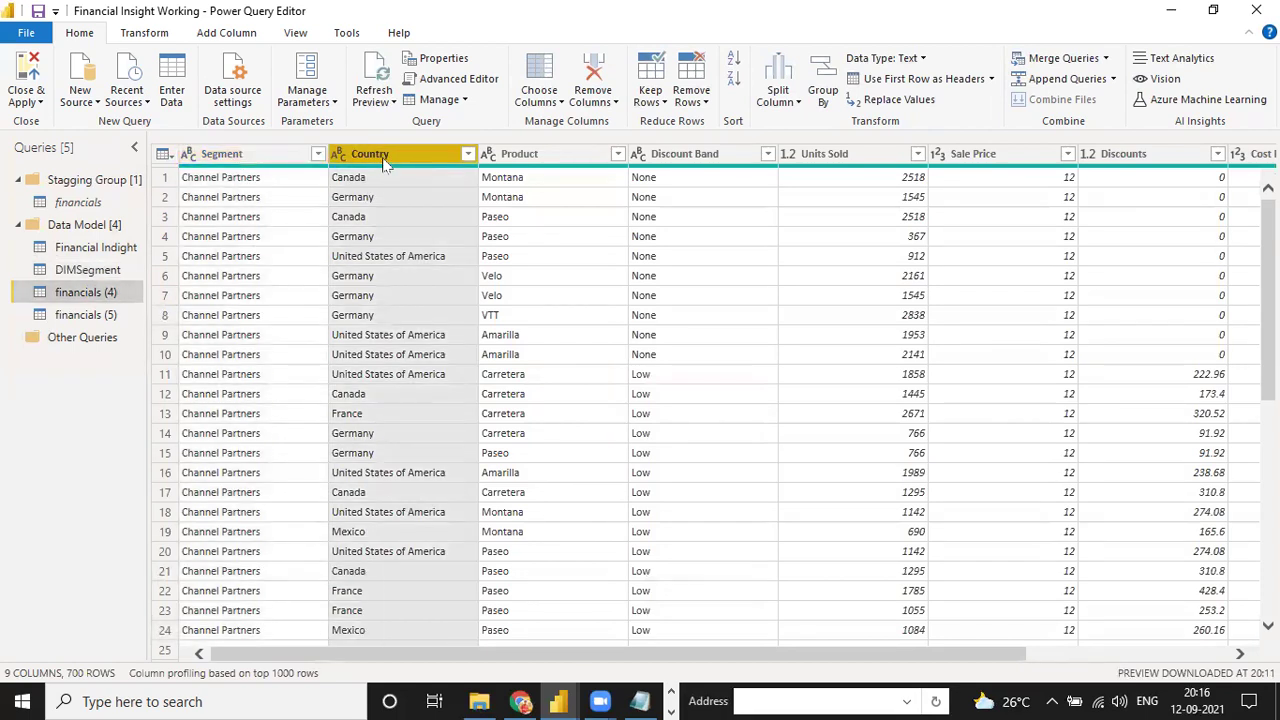
pyautogui.rightClick(384, 165)
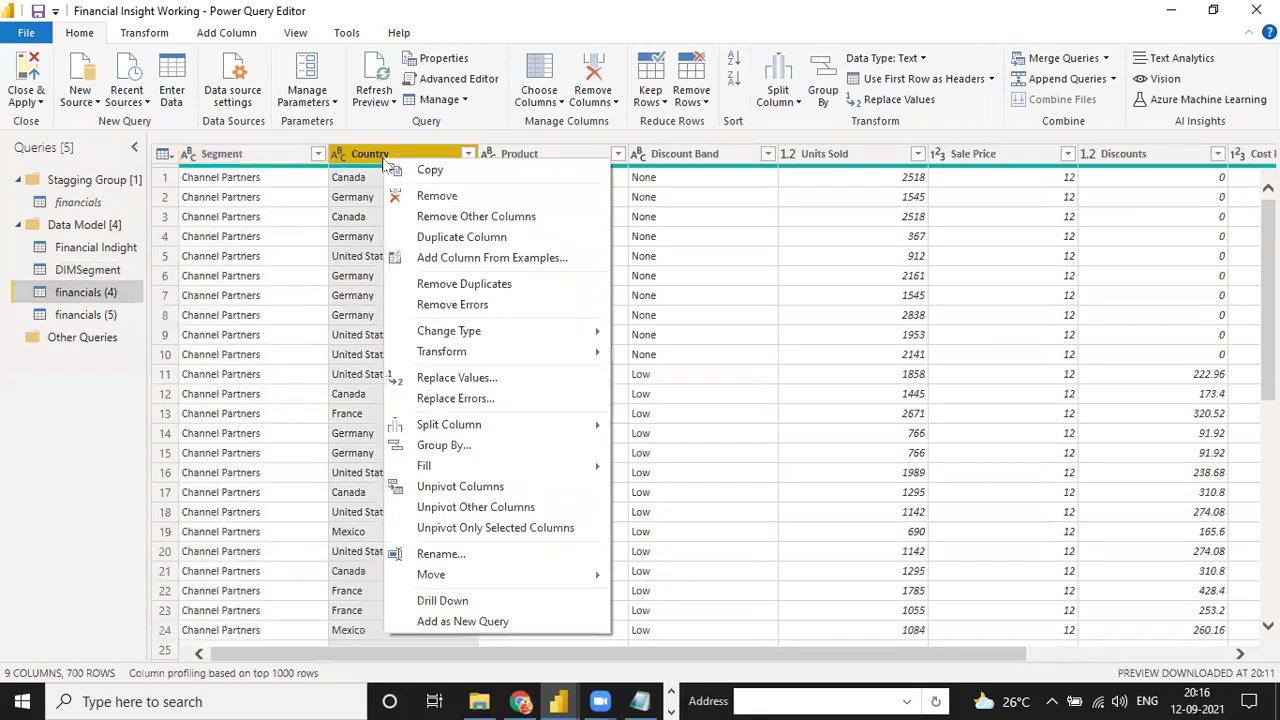
pyautogui.click(433, 213)
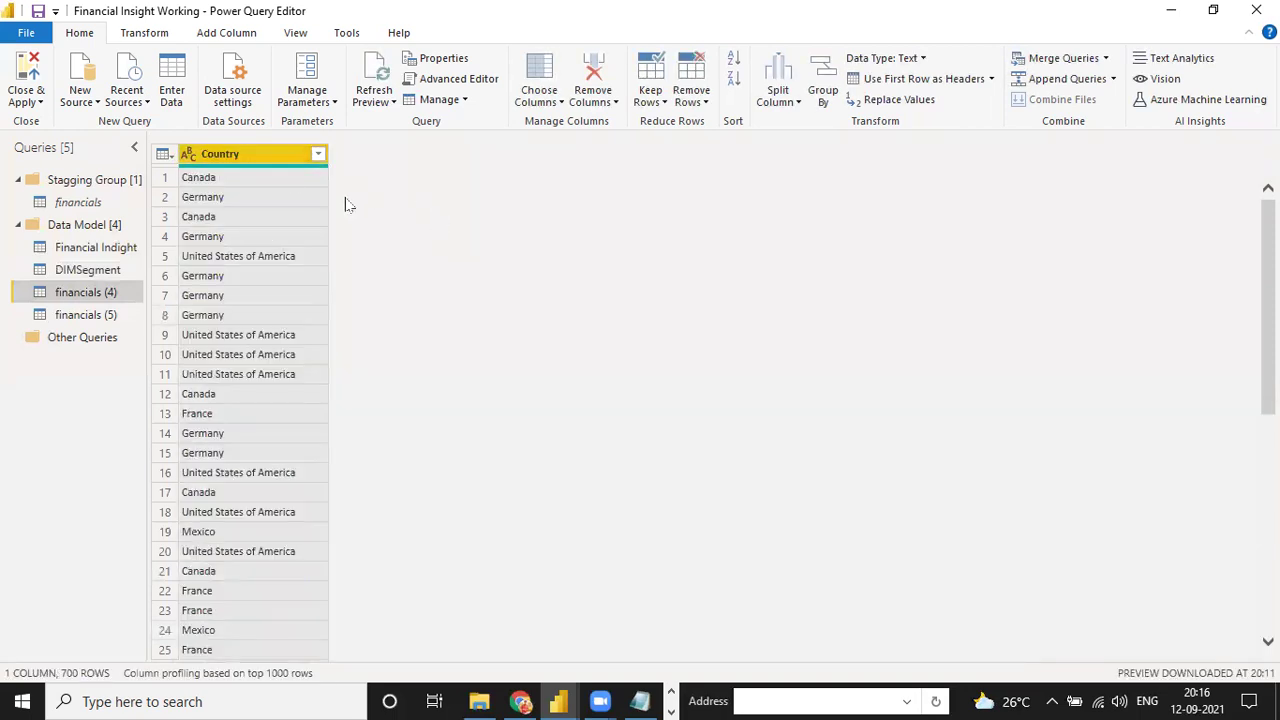
pyautogui.rightClick(267, 154)
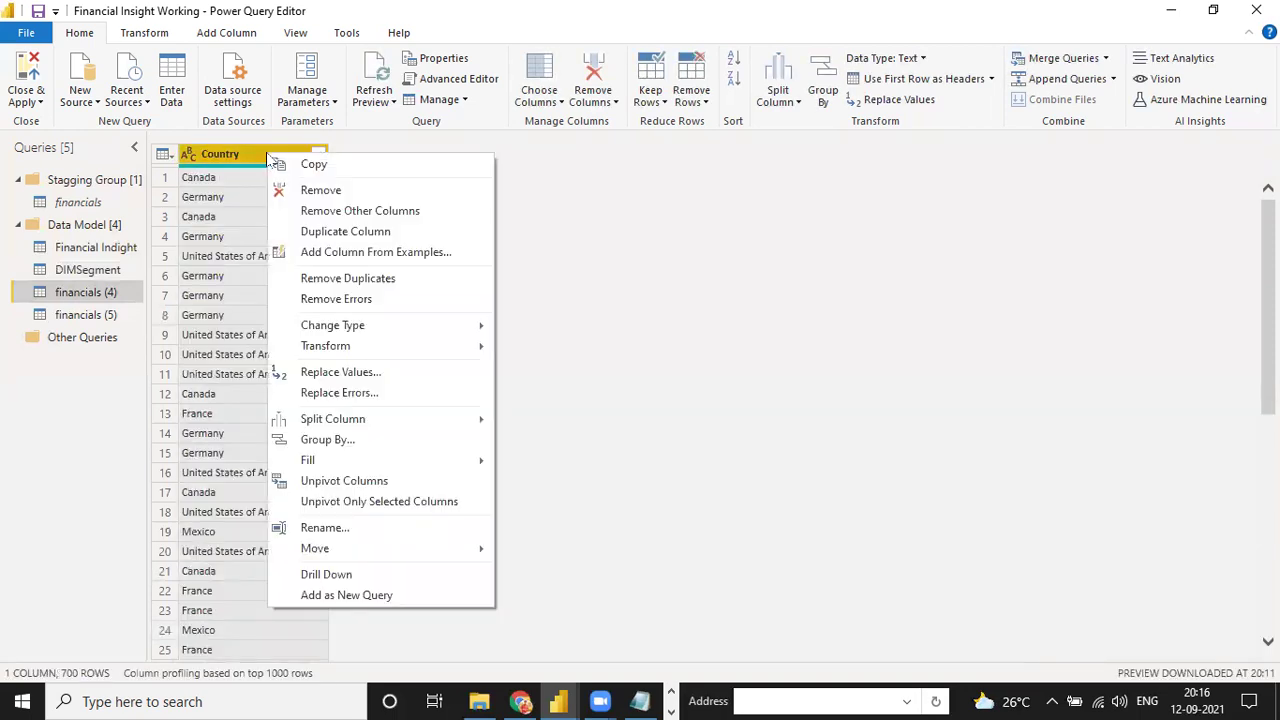
pyautogui.click(346, 280)
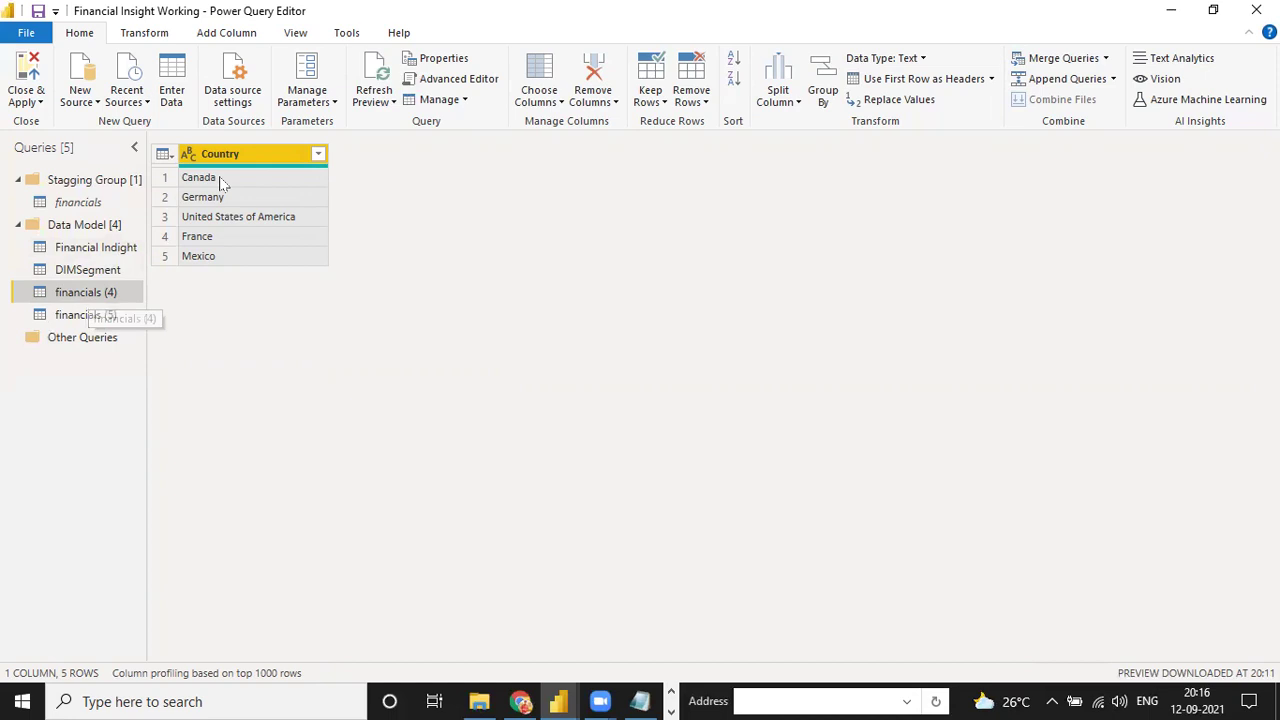
# - Convert the Country values to uppercase and rename the financials (4) query as DIMCountry
pyautogui.rightClick(243, 156)
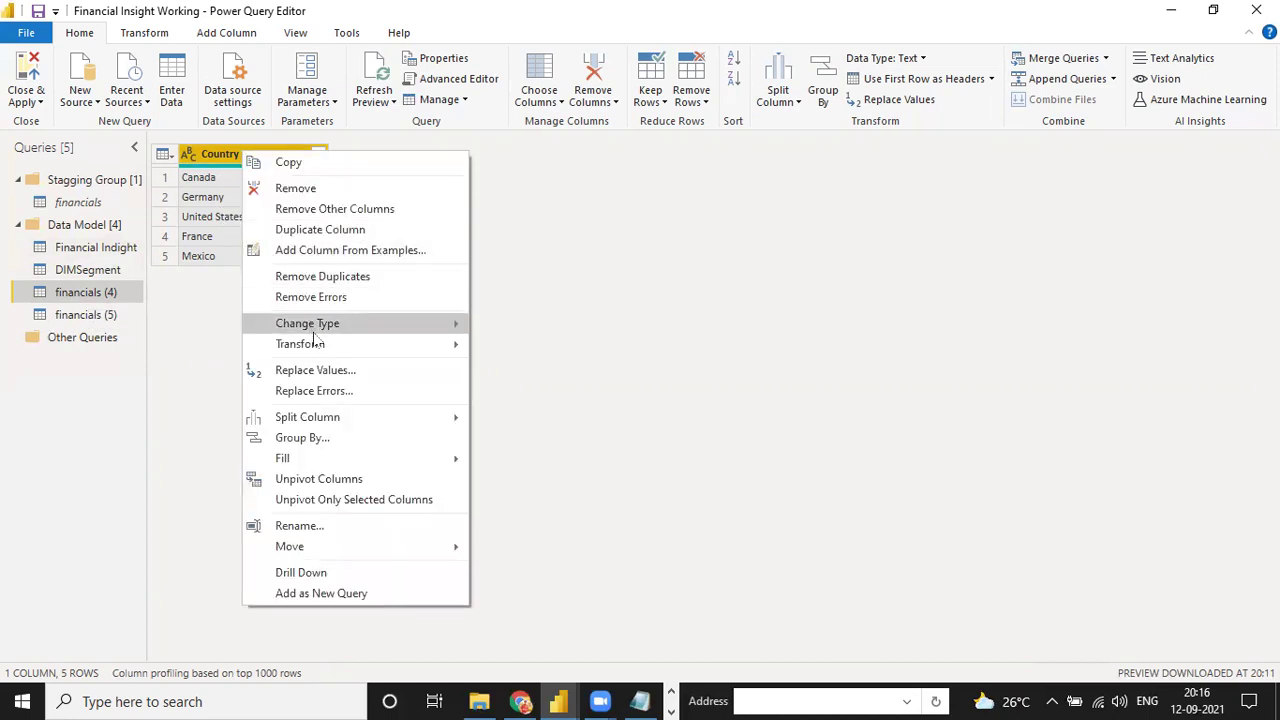
pyautogui.moveTo(358, 347)
pyautogui.click(520, 367)
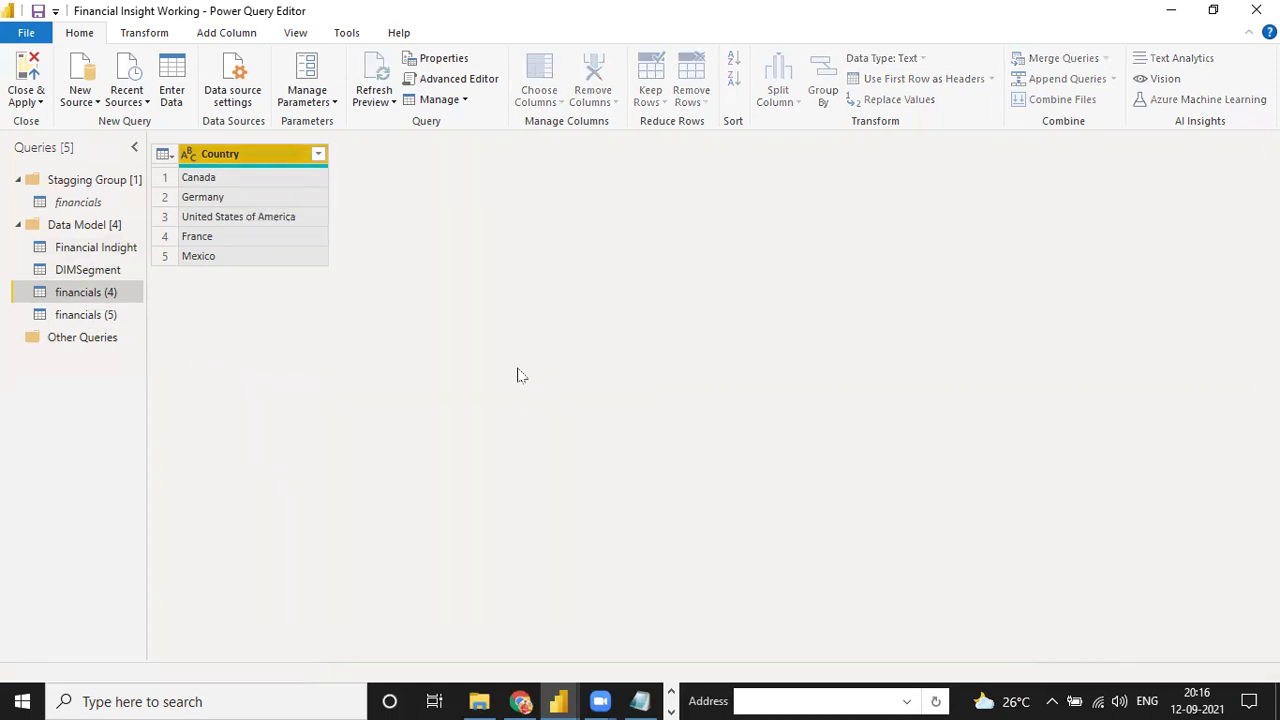
pyautogui.doubleClick(102, 294)
pyautogui.write('Country')
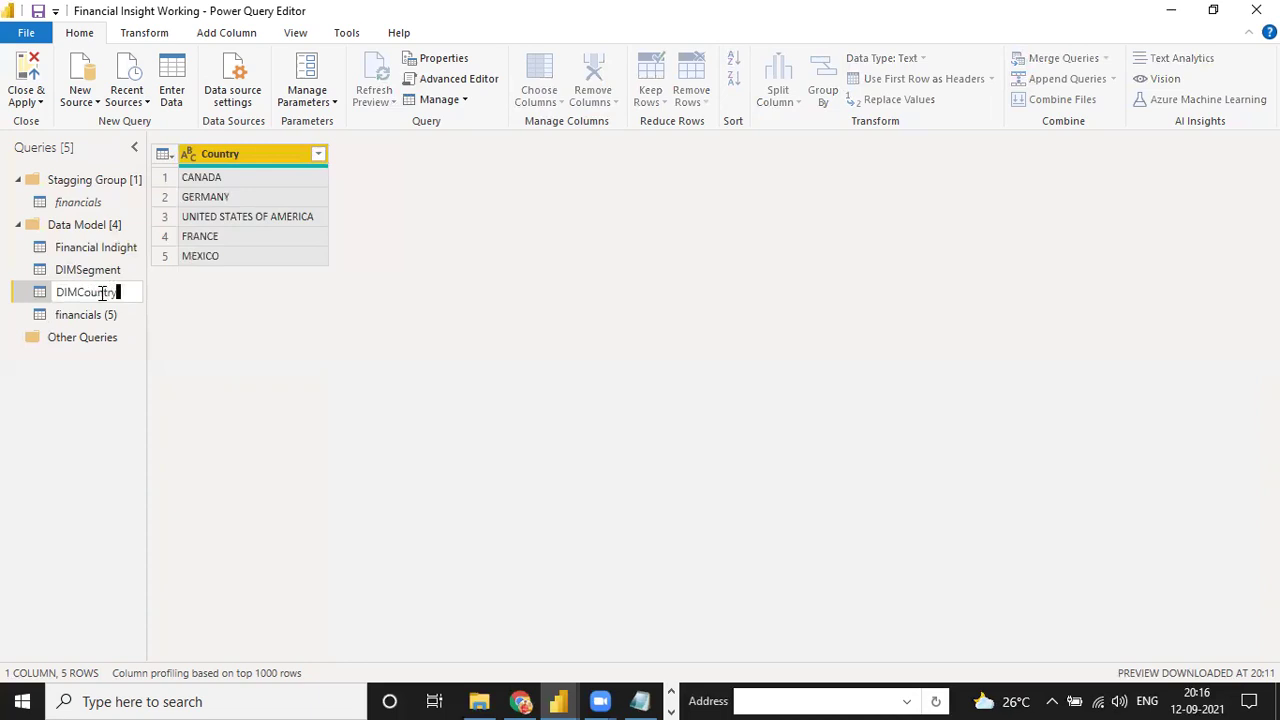
pyautogui.press('Return')
# - Keep only the Product column in the financials (5) query and remove its duplicate values
pyautogui.click(93, 316)
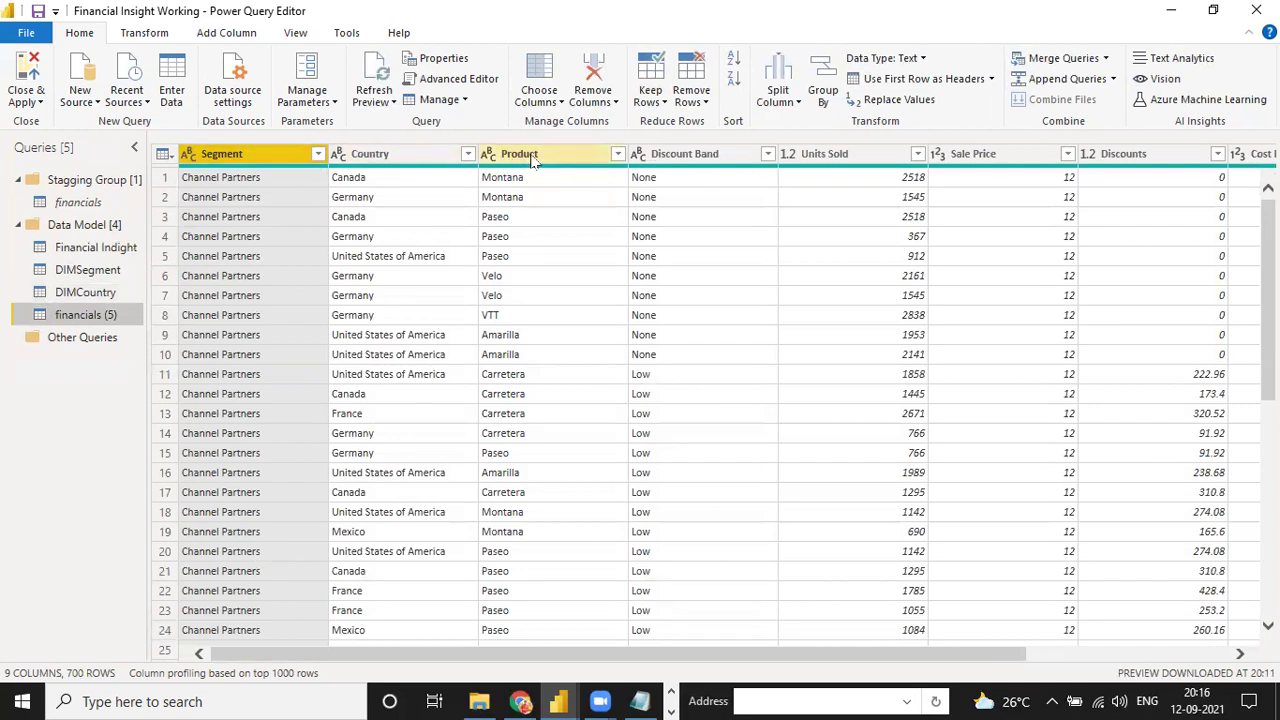
pyautogui.click(533, 160)
pyautogui.rightClick(533, 158)
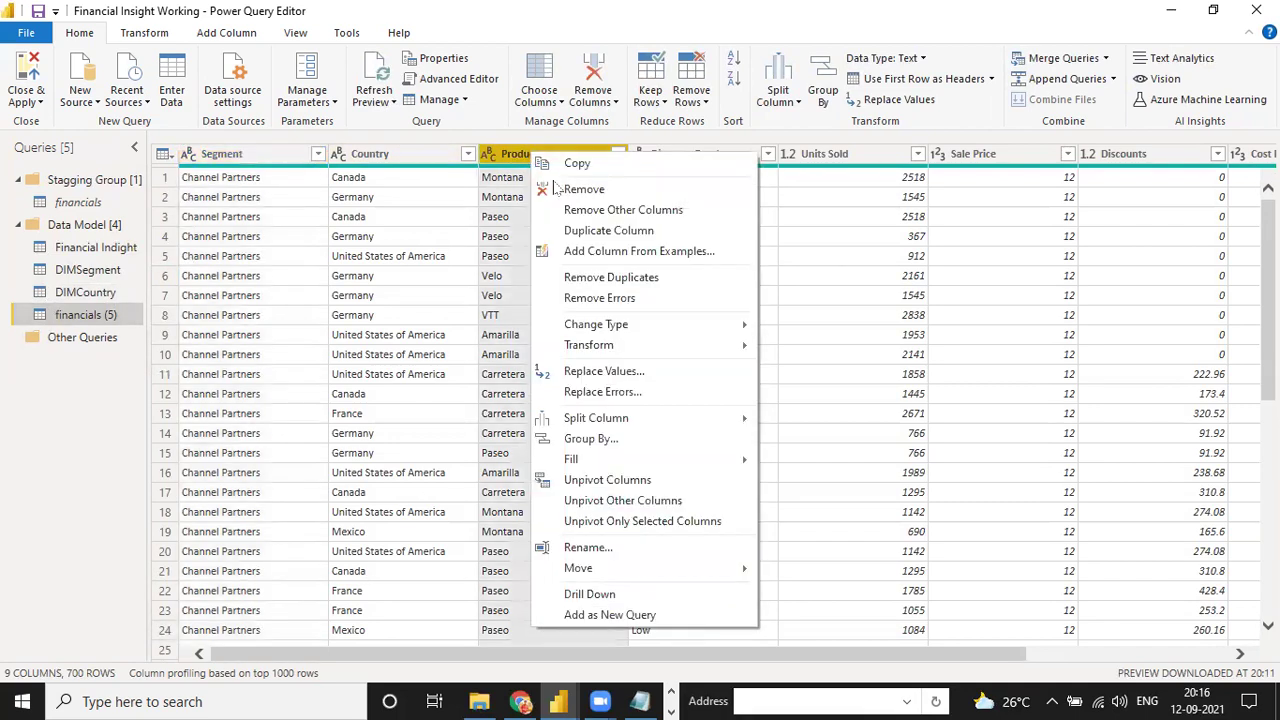
pyautogui.click(593, 213)
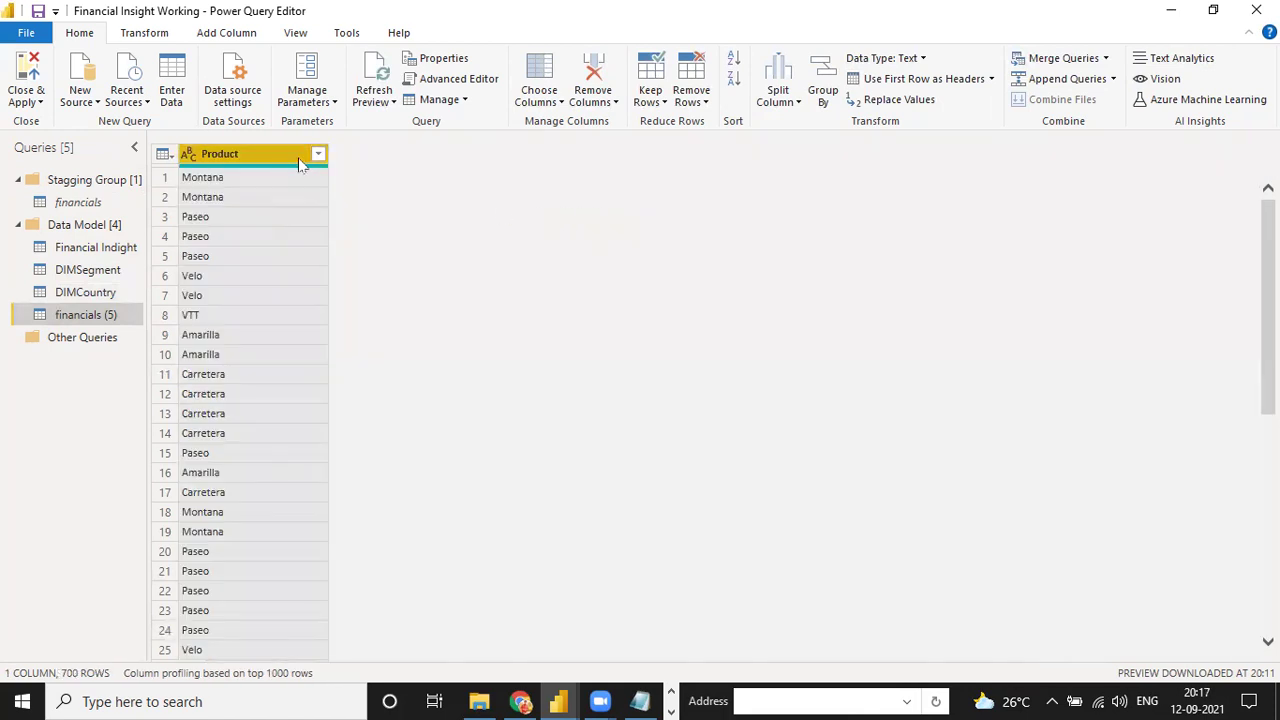
pyautogui.rightClick(247, 150)
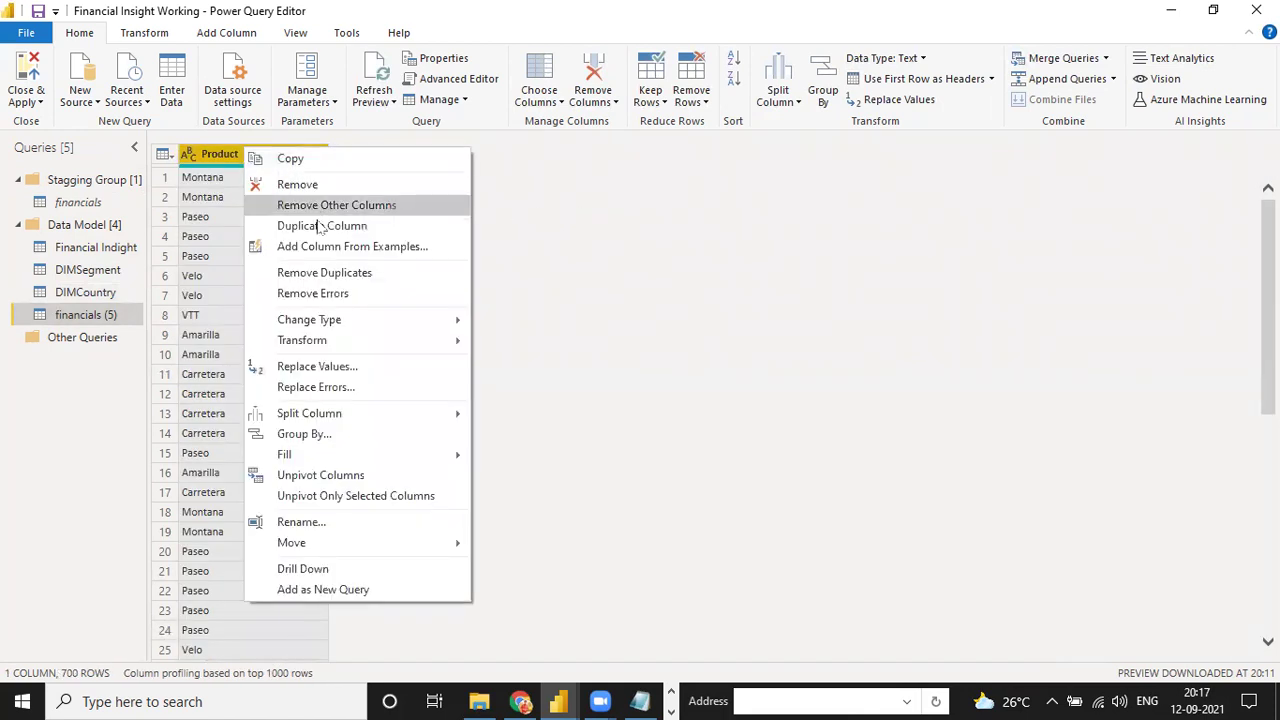
pyautogui.click(325, 273)
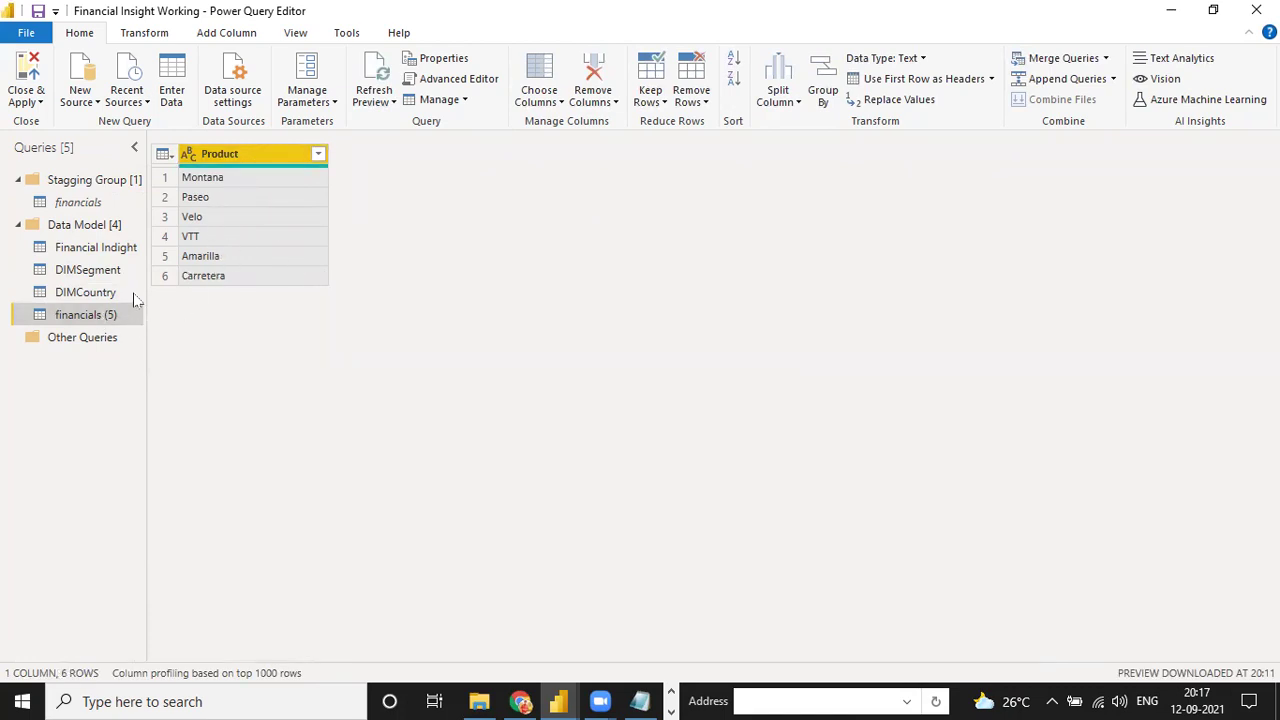
# - Convert the Product values to uppercase and rename the financials (5) query as DIMProducts
pyautogui.rightClick(232, 158)
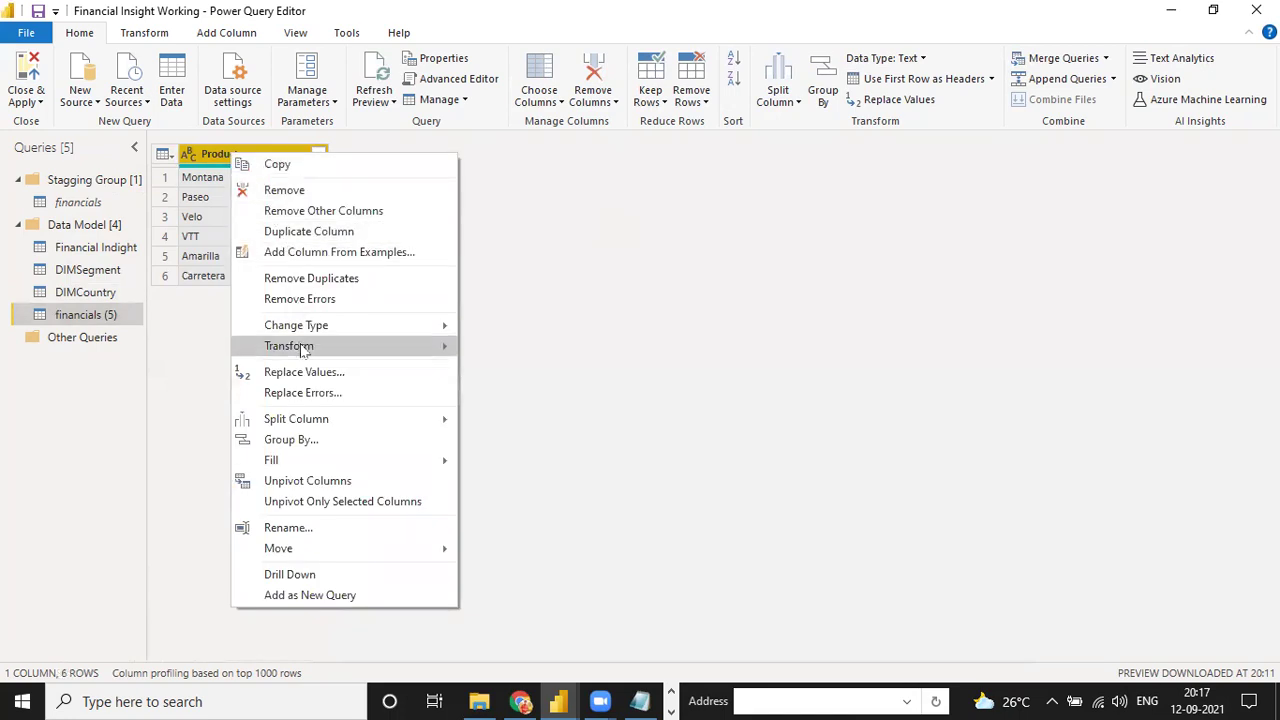
pyautogui.moveTo(420, 346)
pyautogui.click(520, 368)
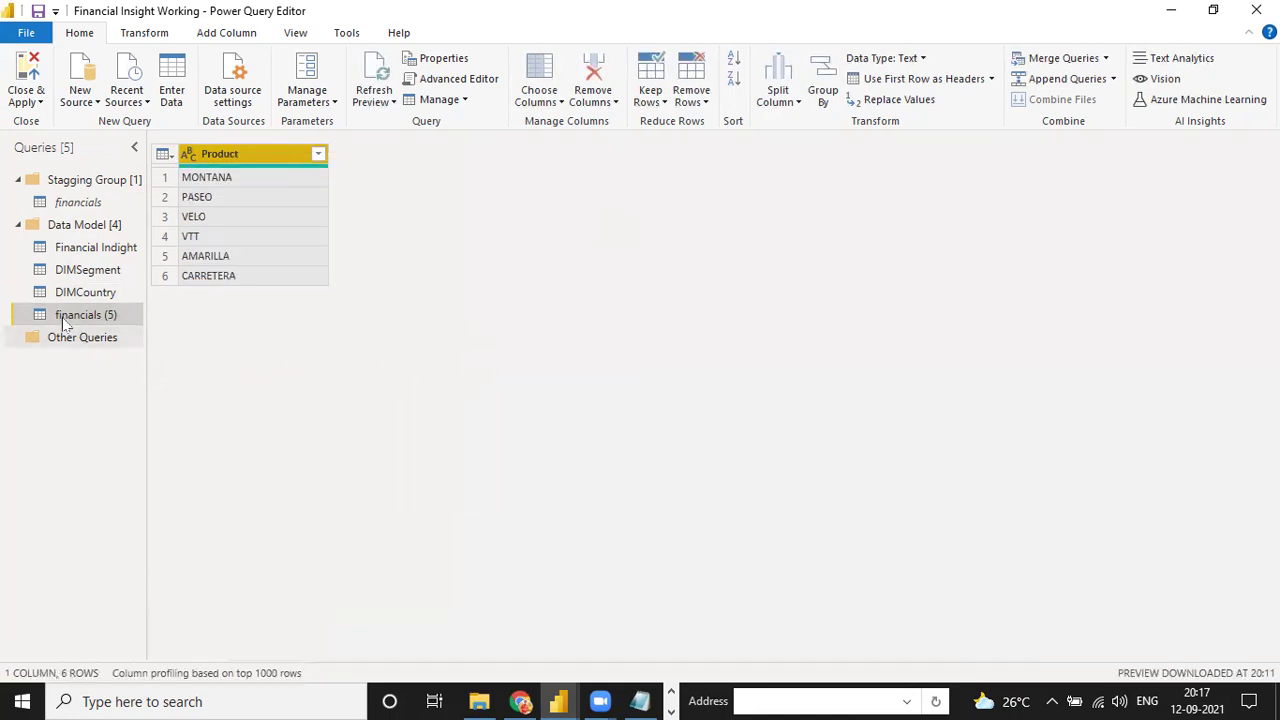
pyautogui.doubleClick(62, 317)
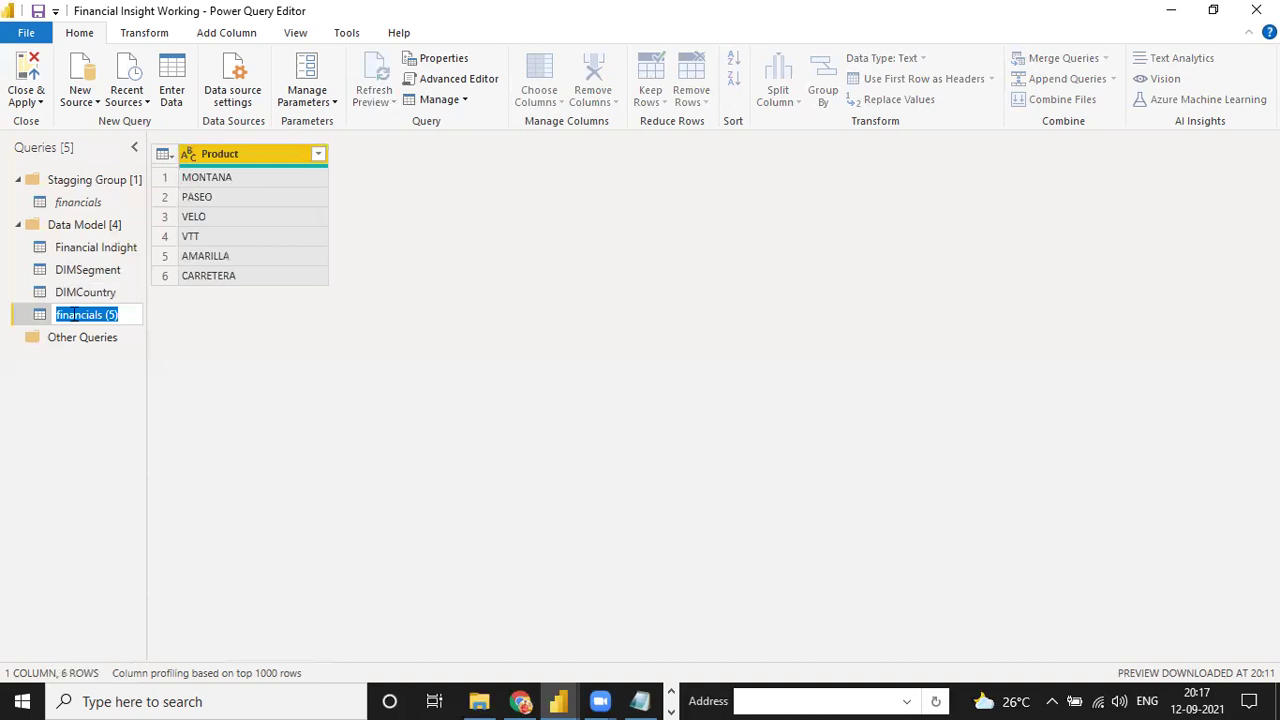
pyautogui.write('DIMProdu')
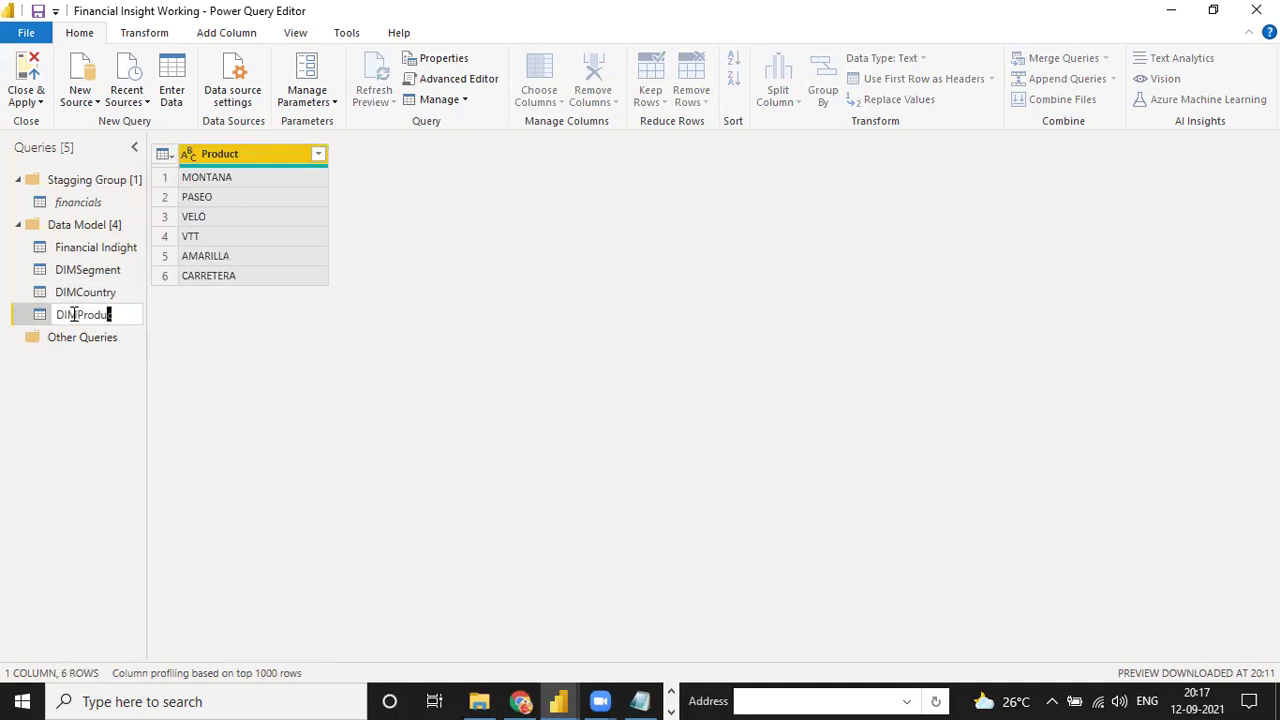
pyautogui.write('cts')
pyautogui.click(135, 420)
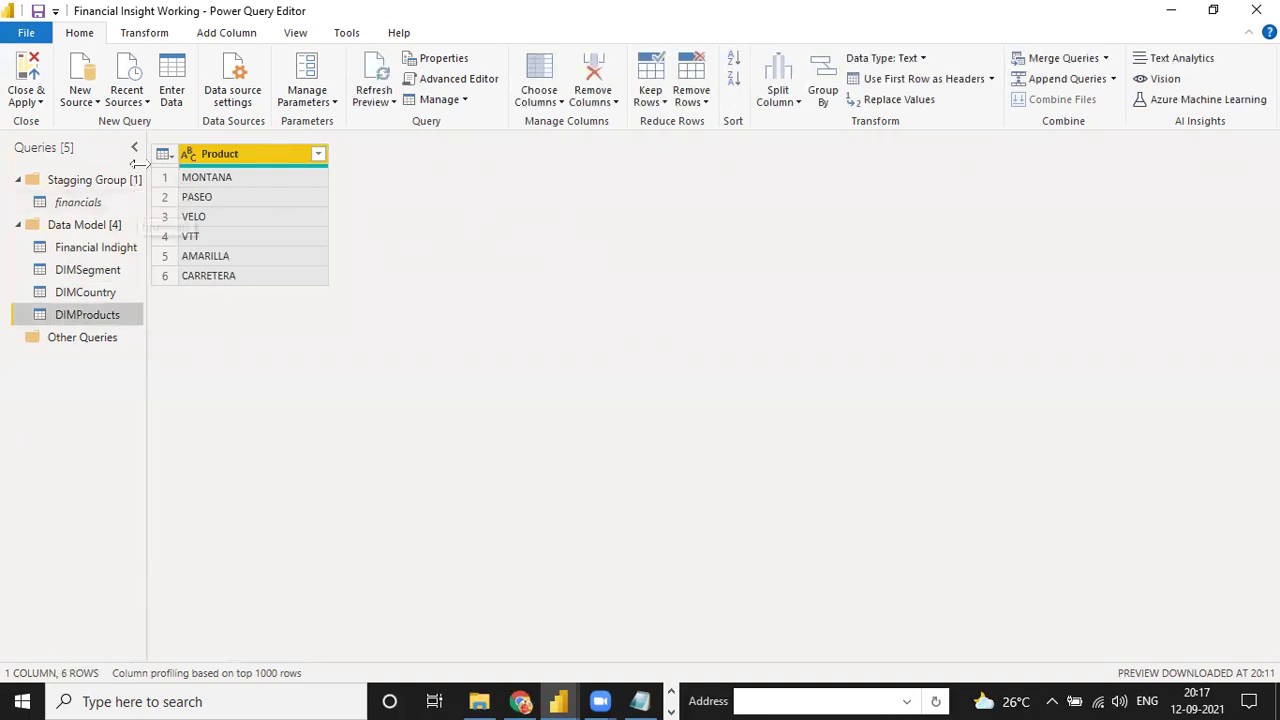
# - Rename the Financial Indight query in the Data Model group as Financial Data
pyautogui.click(94, 248)
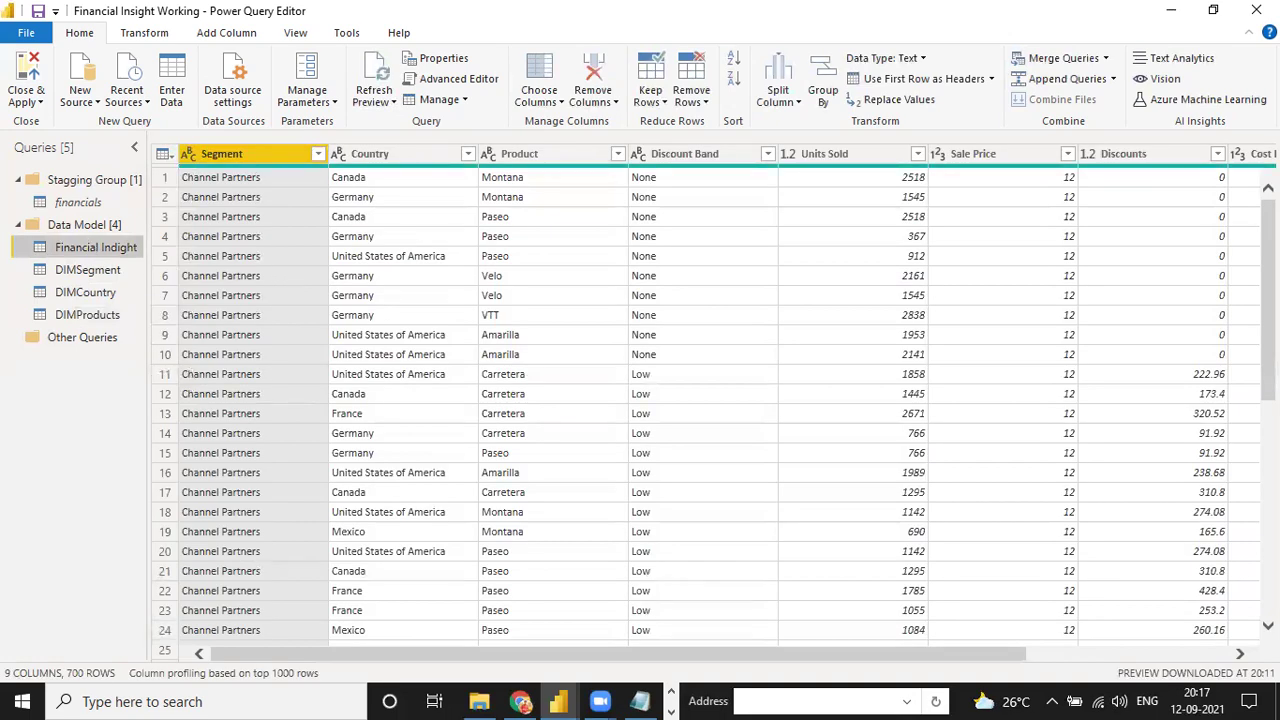
pyautogui.click(1236, 655)
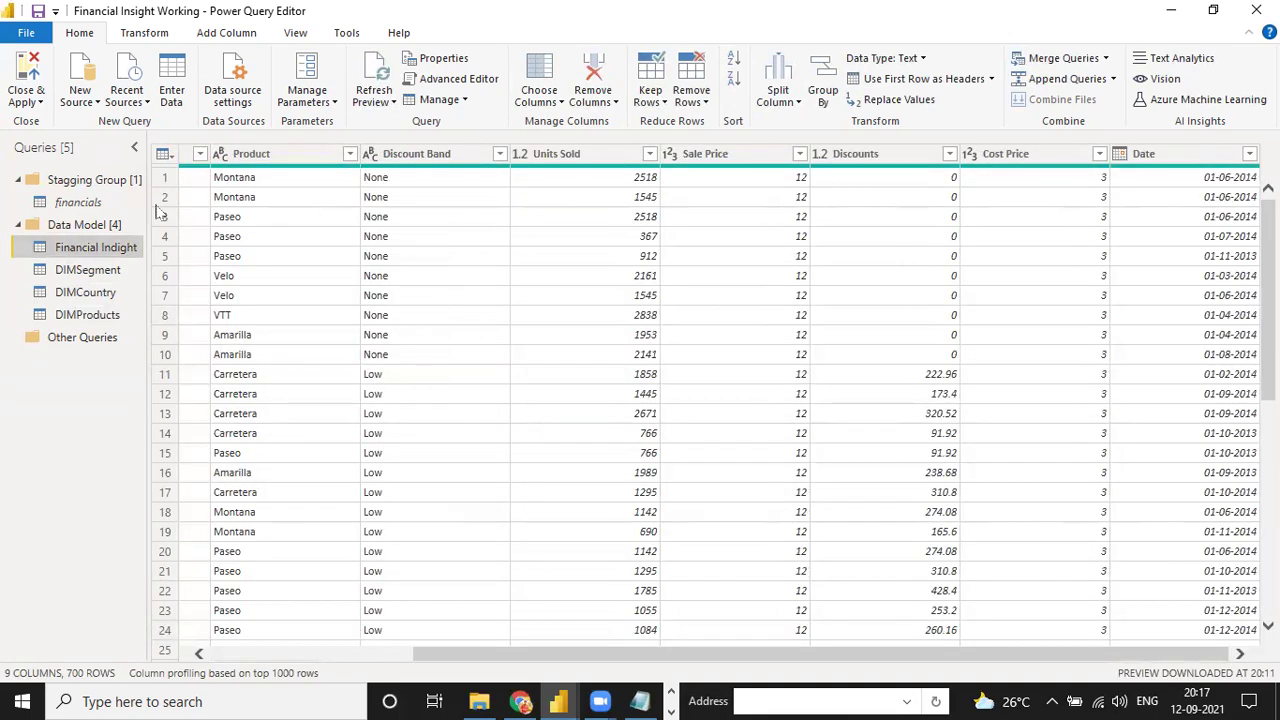
pyautogui.doubleClick(108, 250)
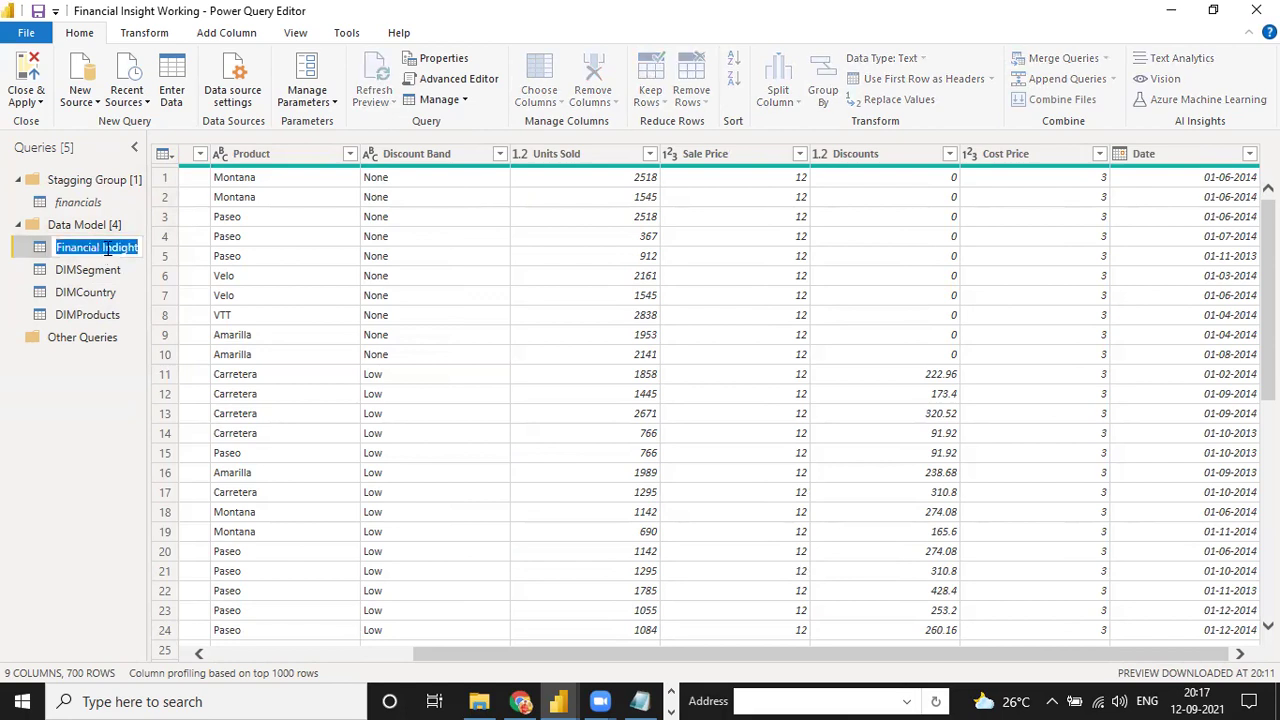
pyautogui.write('Financial Data')
pyautogui.press('Return')
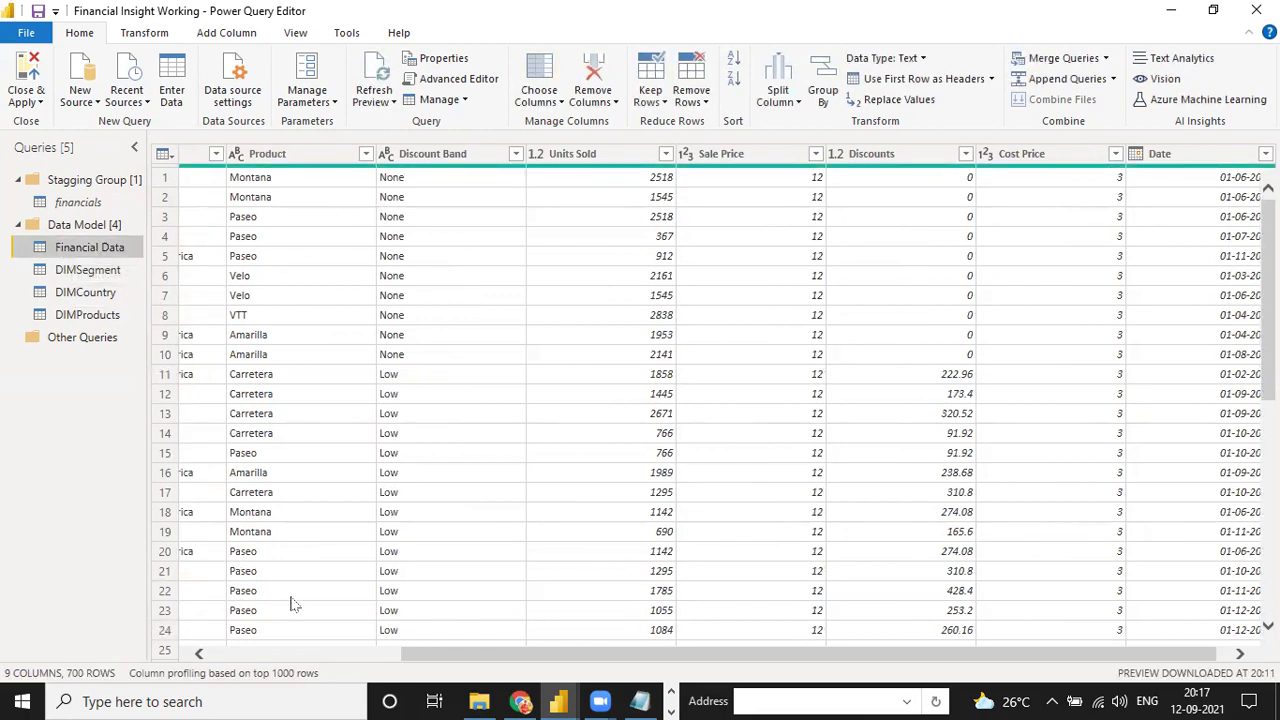
# - Review the data in the Financial Data, DIMSegment, DIMCountry and DIMProducts queries
pyautogui.click(300, 654)
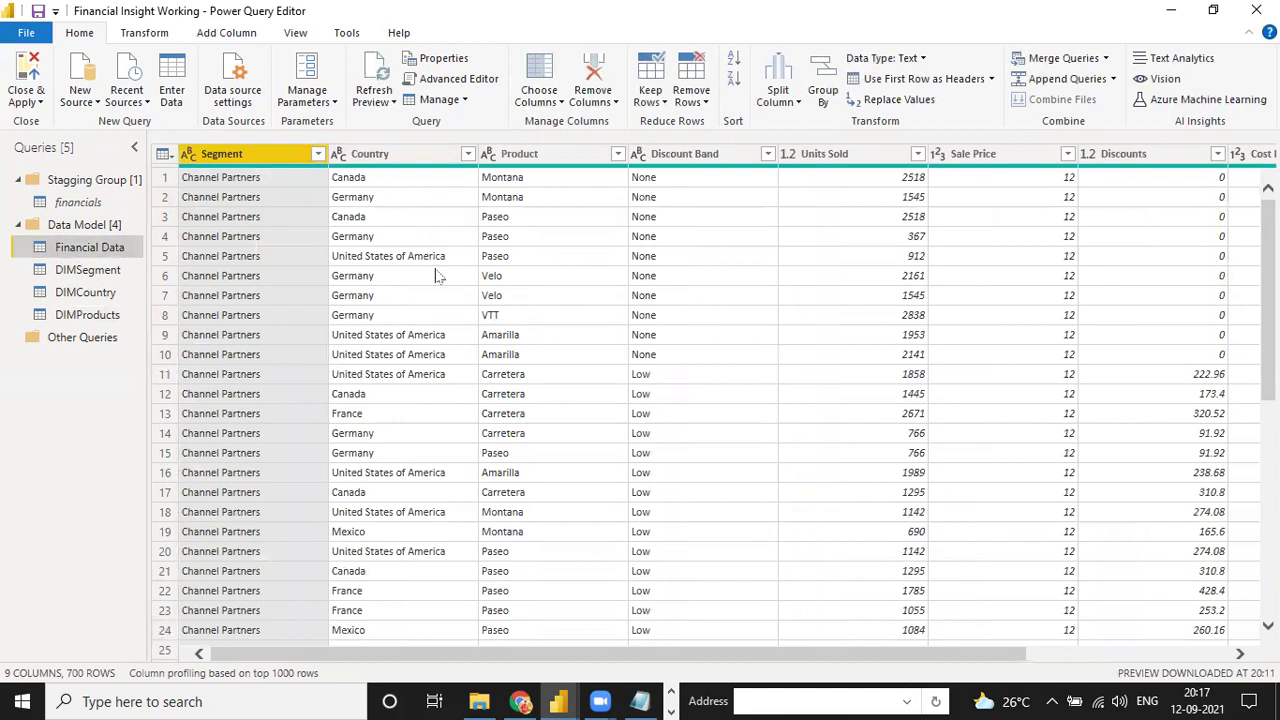
pyautogui.scroll(-5, 445, 300)
pyautogui.scroll(5, 455, 350)
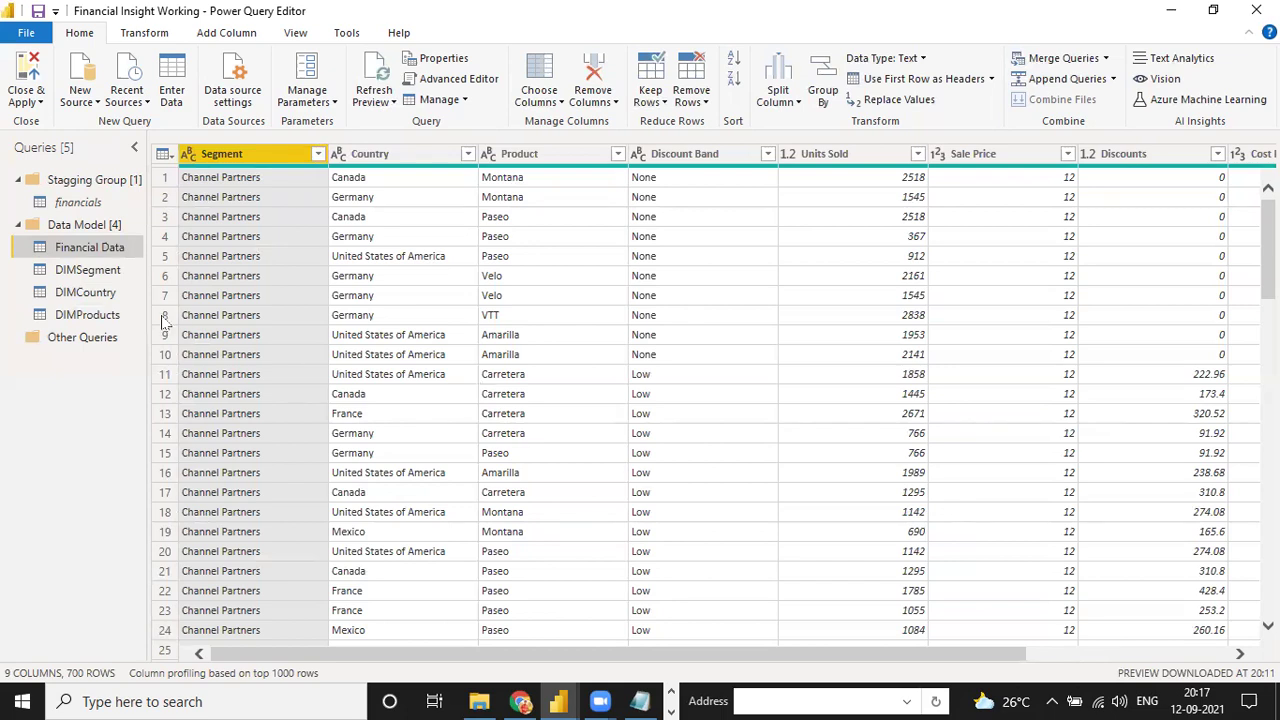
pyautogui.click(80, 270)
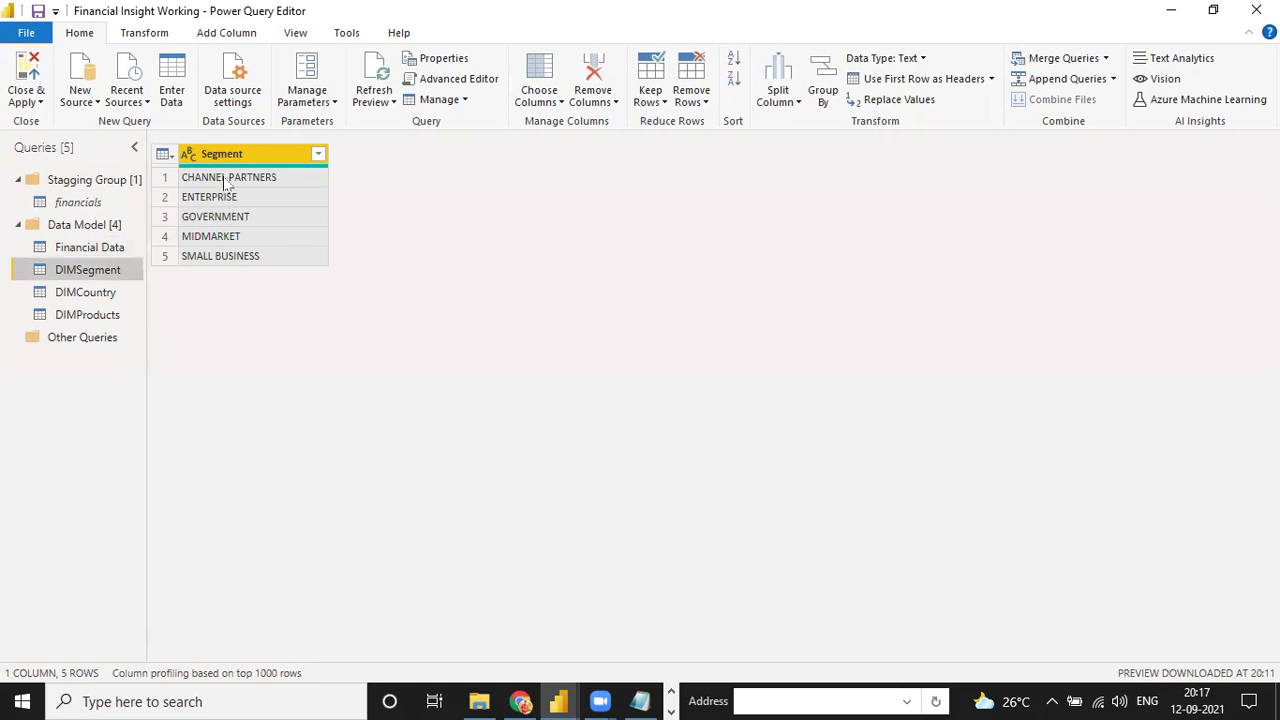
pyautogui.click(92, 291)
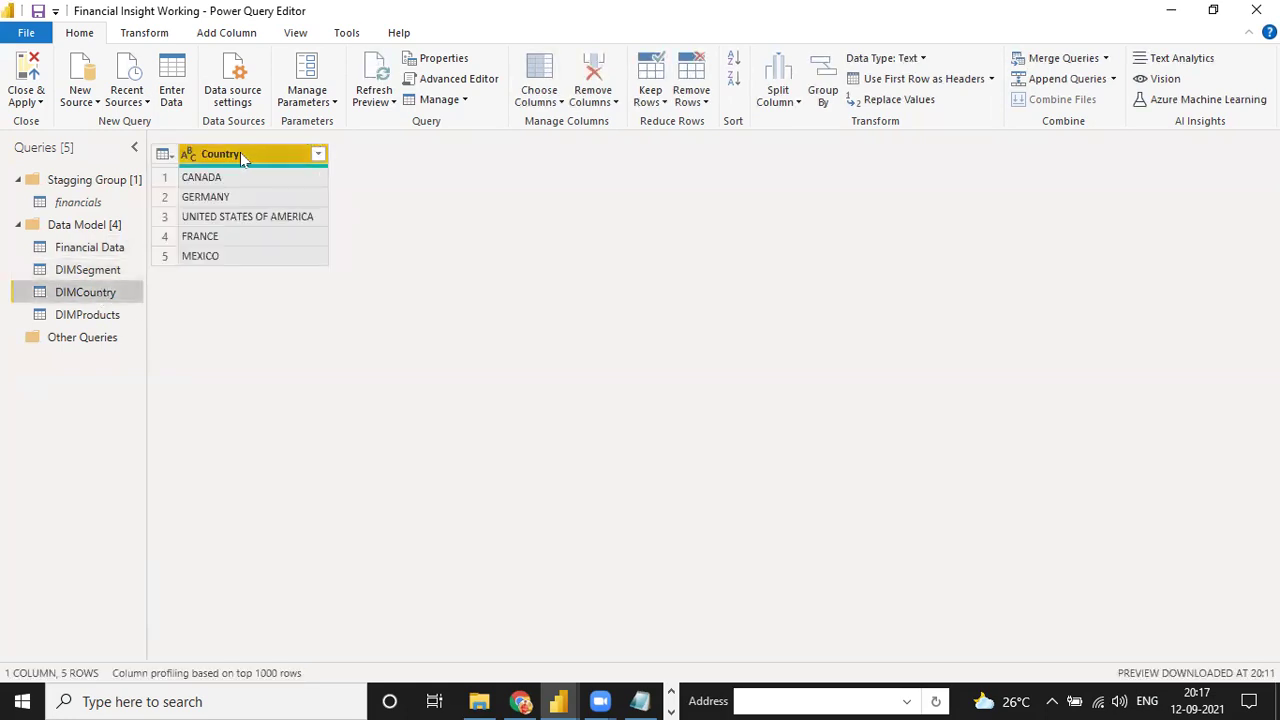
pyautogui.click(95, 314)
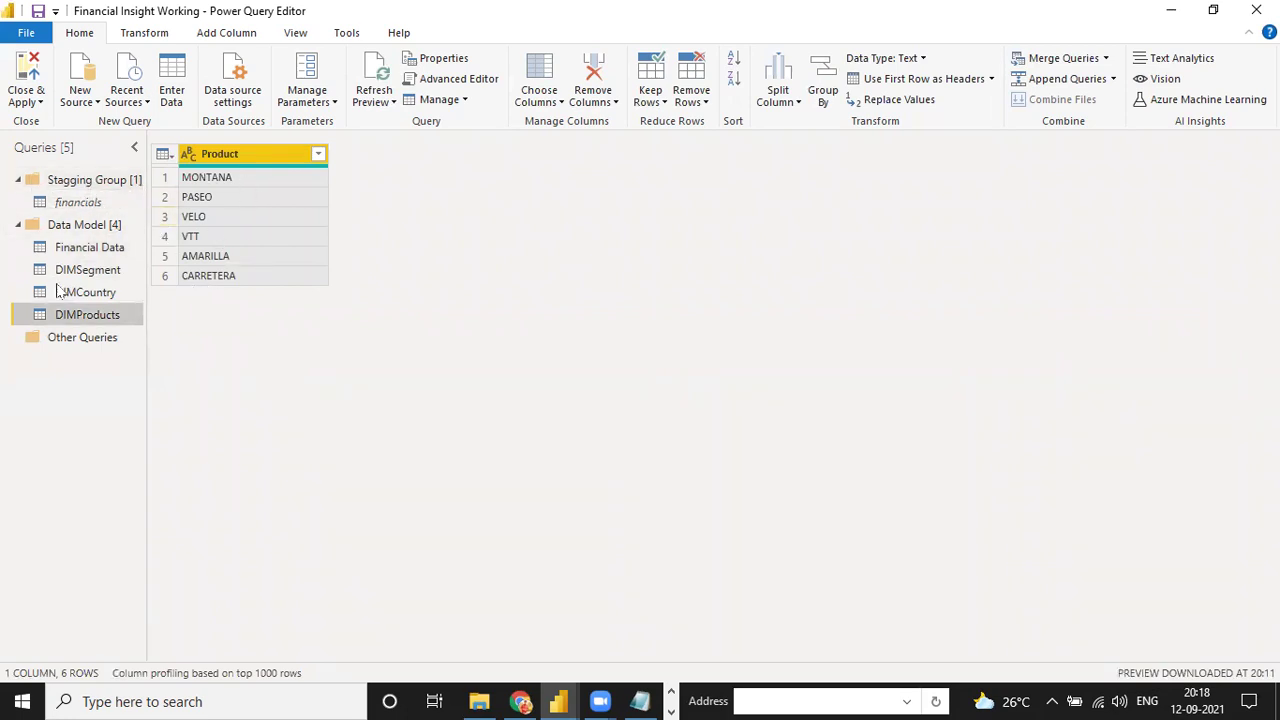
pyautogui.click(27, 100)
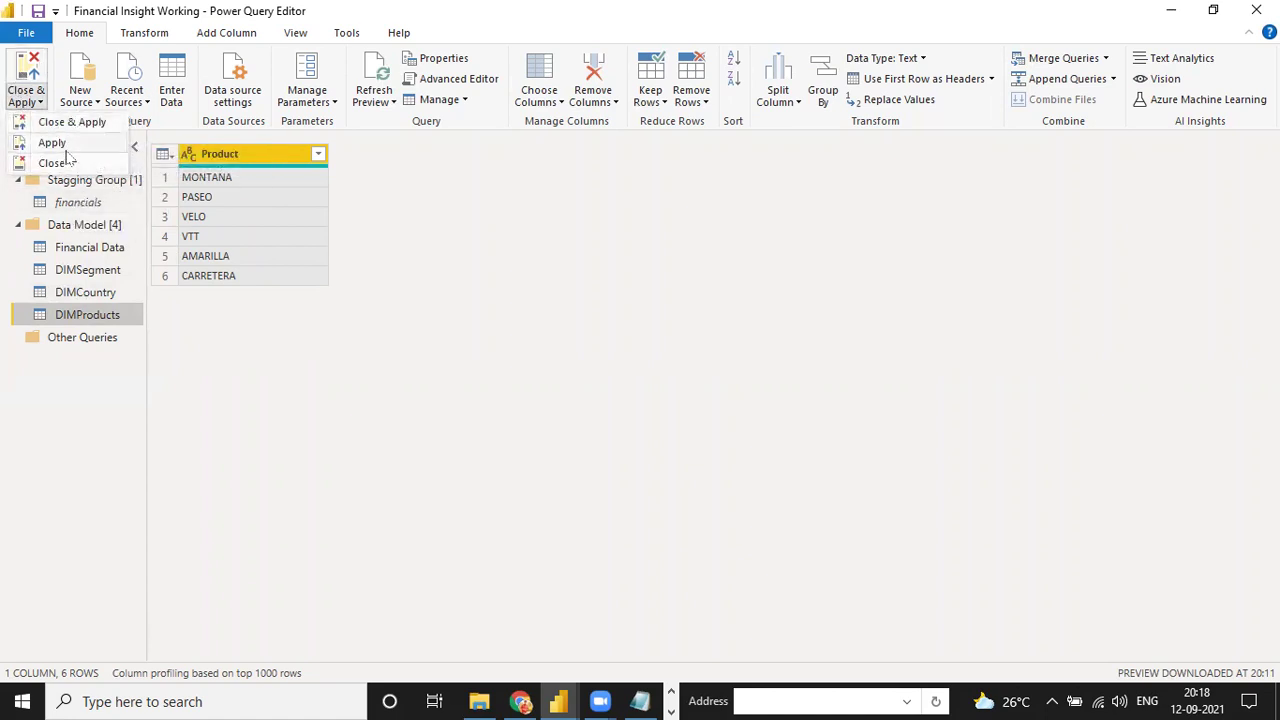
pyautogui.click(84, 257)
pyautogui.click(87, 270)
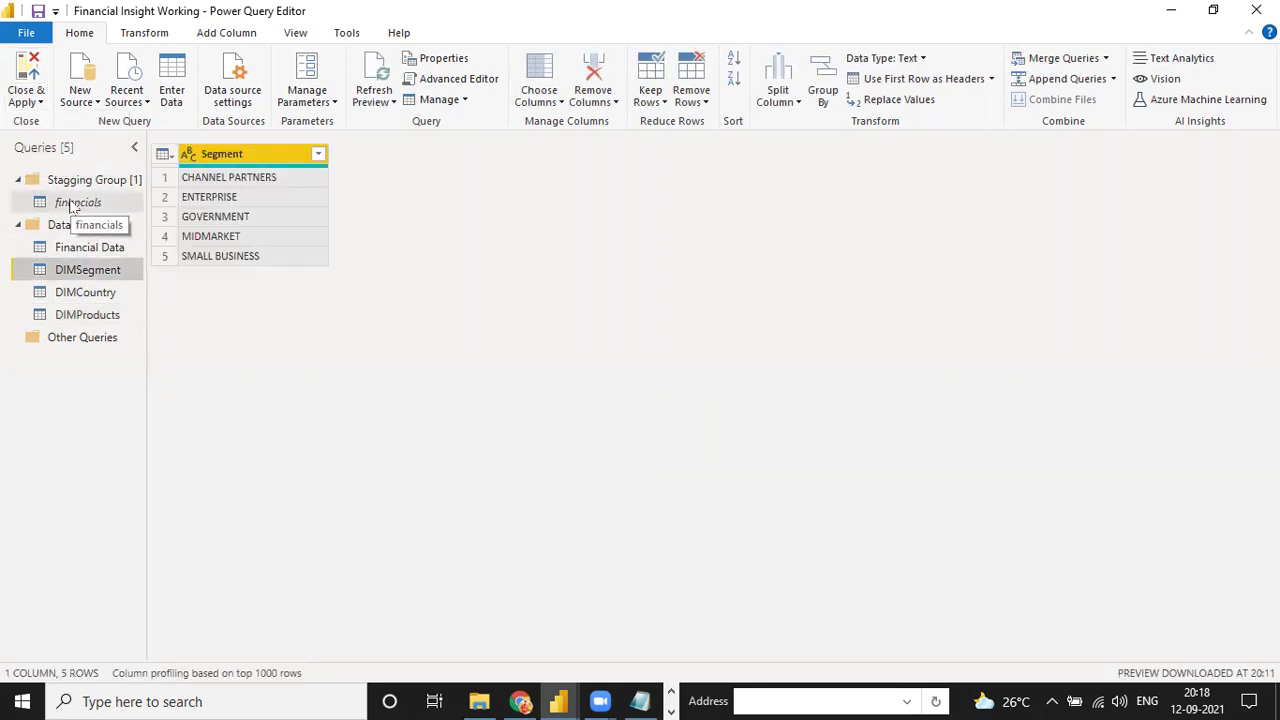
# - Enable loading for the financials query in the Stagging Group and disable it again
pyautogui.rightClick(72, 206)
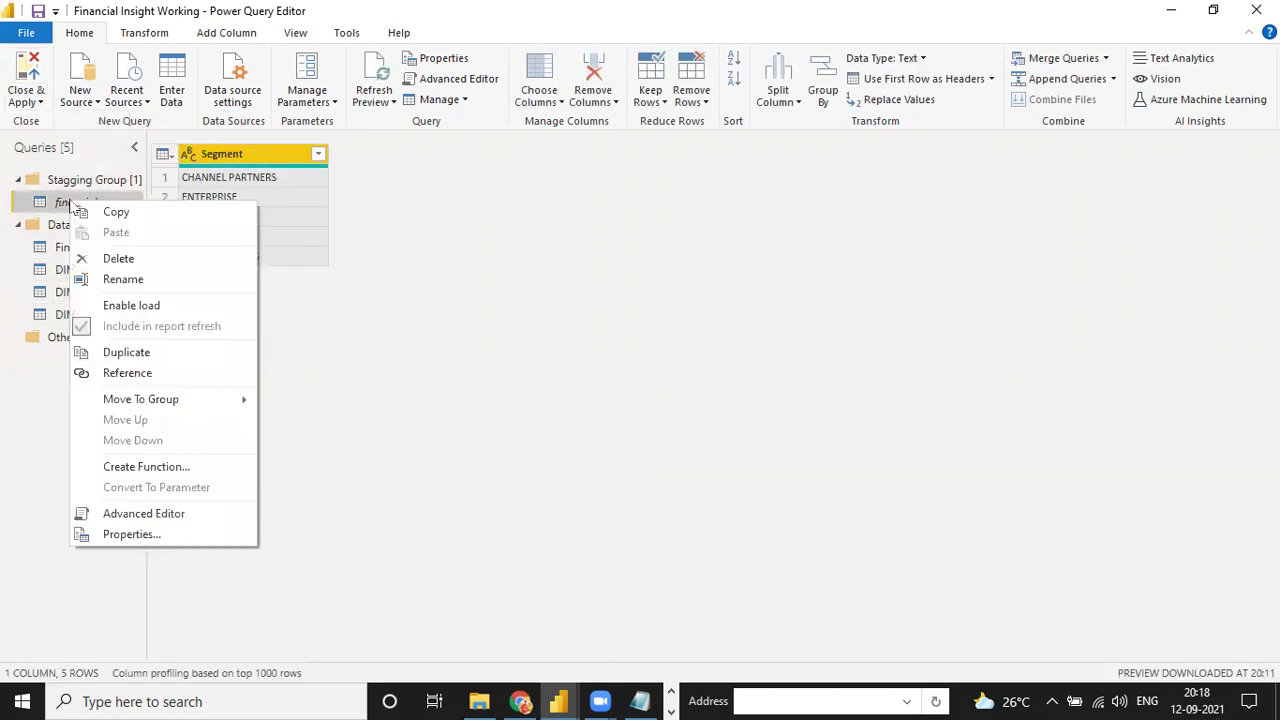
pyautogui.click(96, 305)
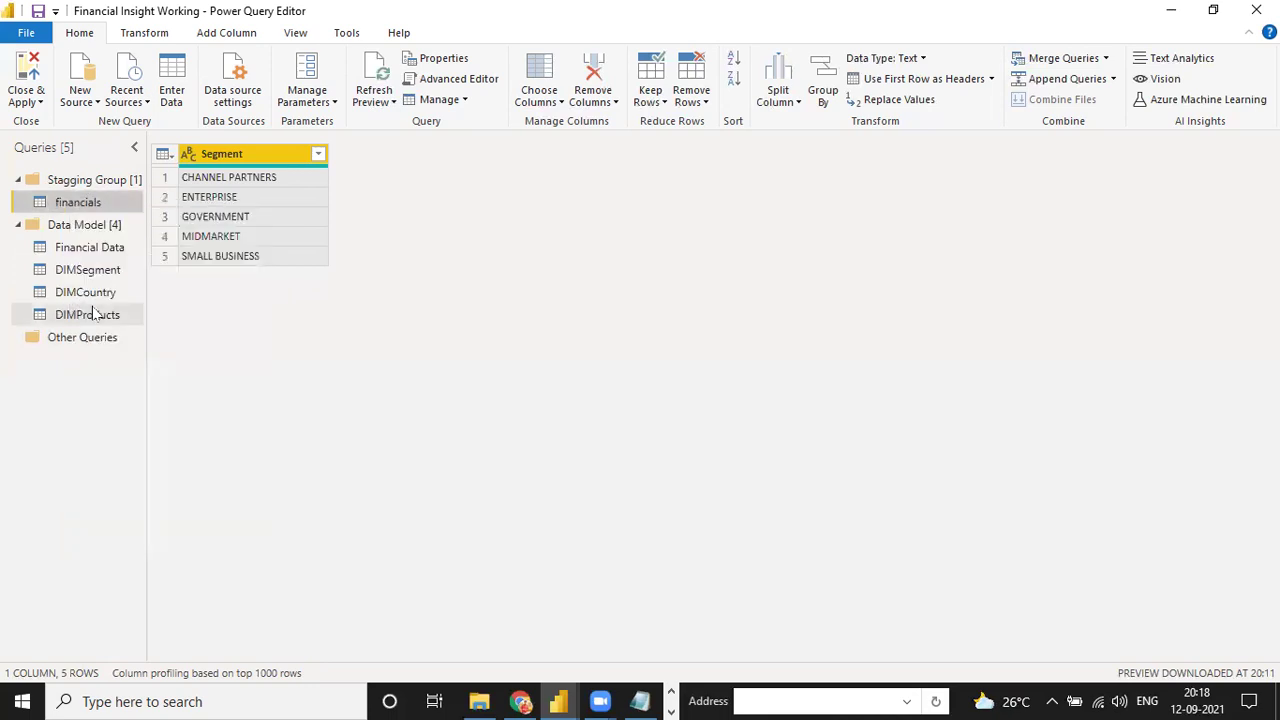
pyautogui.rightClick(72, 204)
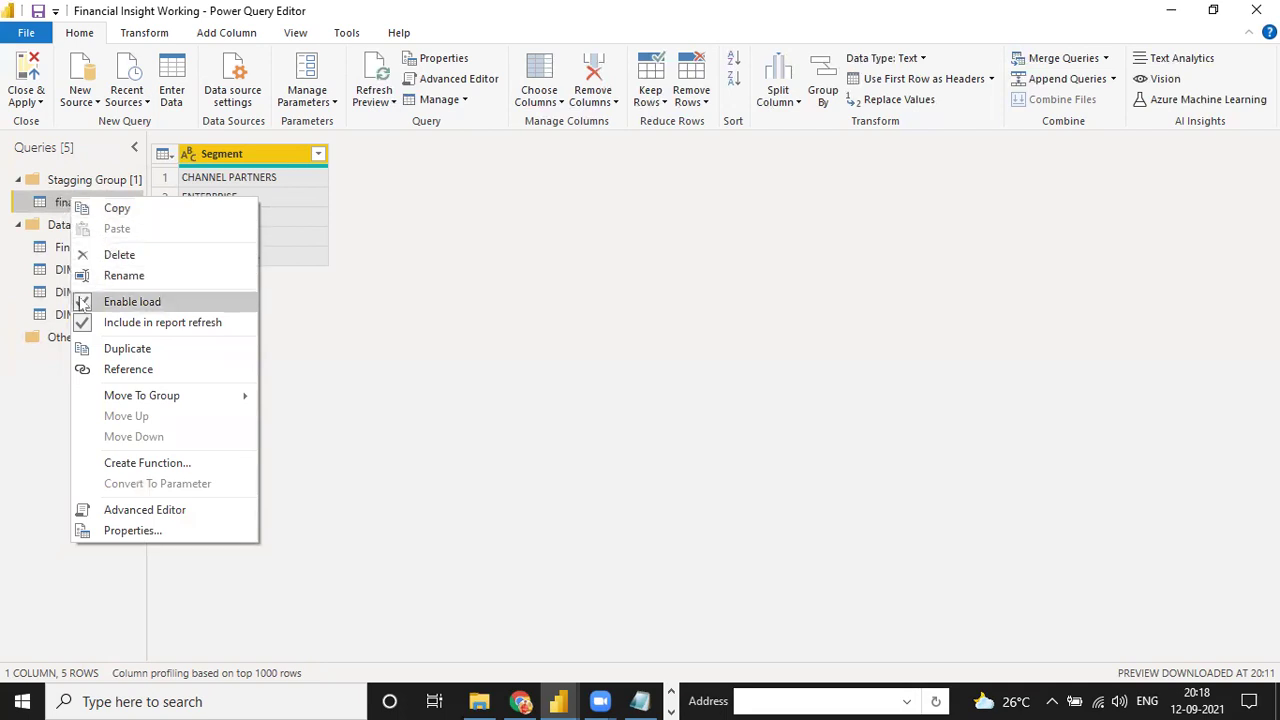
pyautogui.click(82, 303)
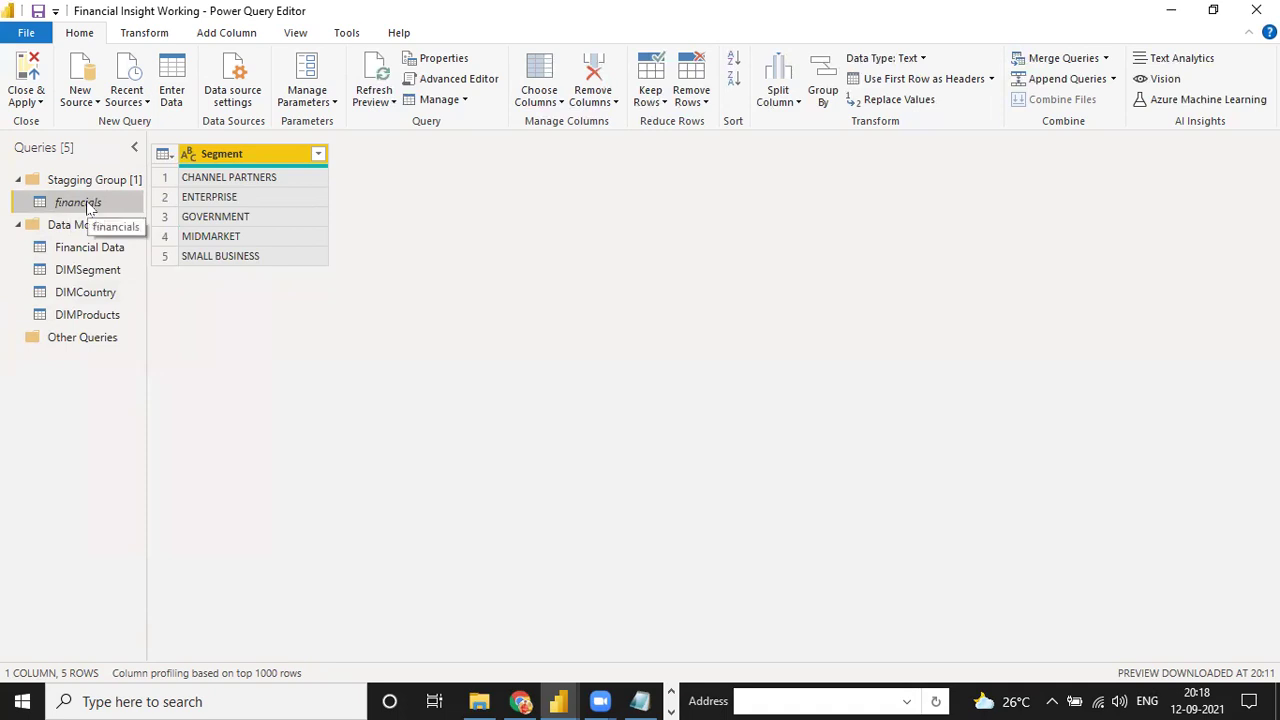
# - Rename the financials query in the Stagging Group as Financial Insight - Original Data and widen the query list
pyautogui.doubleClick(100, 203)
pyautogui.write('F')
pyautogui.write('Financial I')
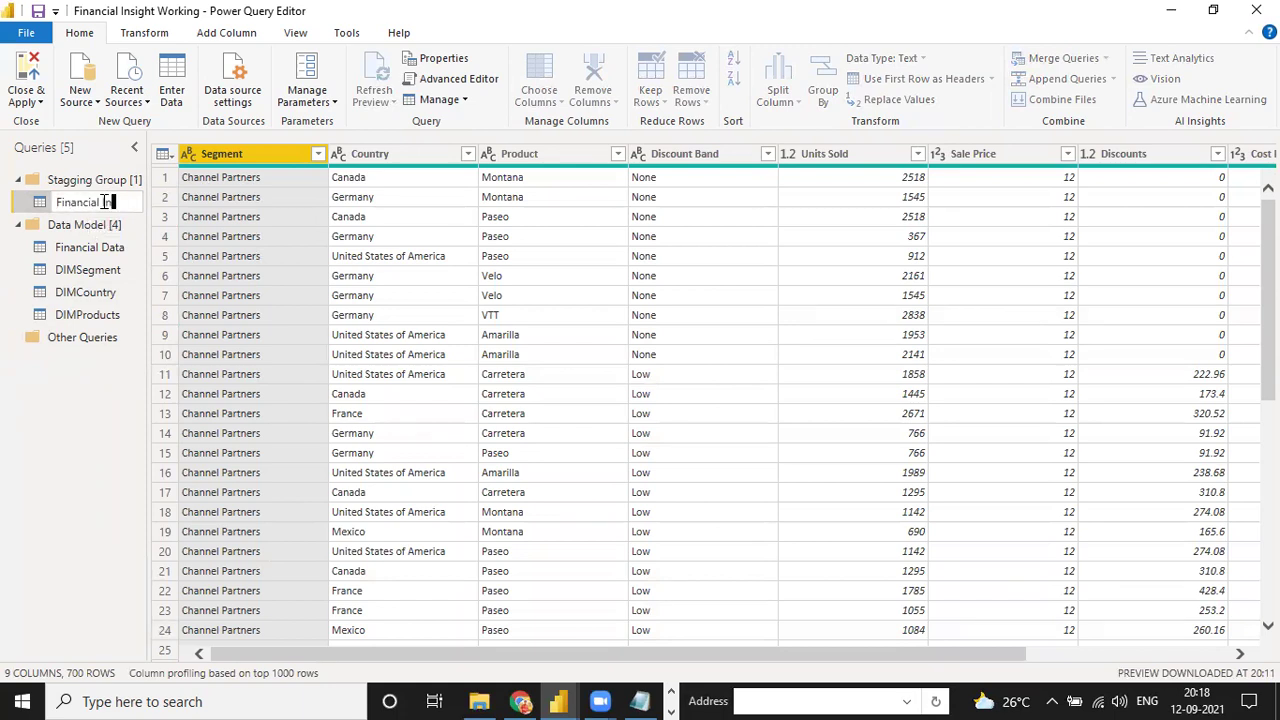
pyautogui.write('nsight')
pyautogui.write(' - Main Da')
pyautogui.press('BackSpace')
pyautogui.press('BackSpace')
pyautogui.press('BackSpace')
pyautogui.press('BackSpace')
pyautogui.press('BackSpace')
pyautogui.press('BackSpace')
pyautogui.press('BackSpace')
pyautogui.write('Original Data')
pyautogui.press('Return')
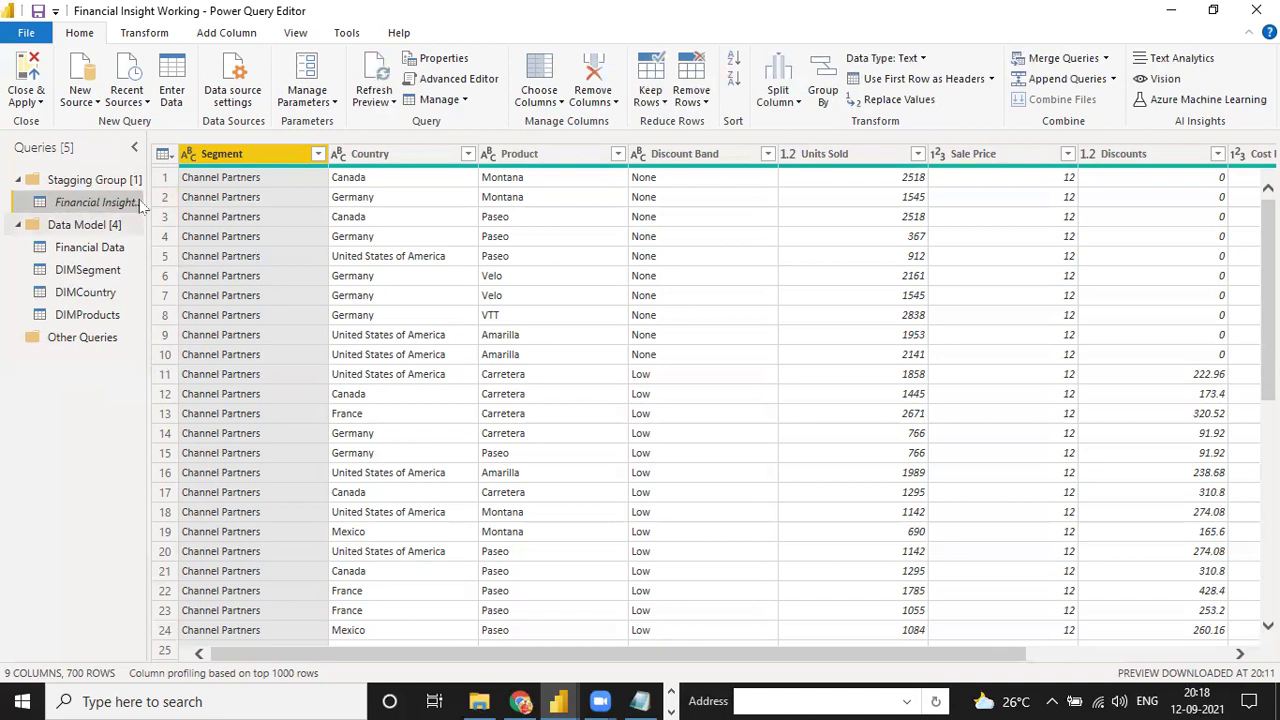
pyautogui.moveTo(183, 240); pyautogui.dragTo(198, 240)
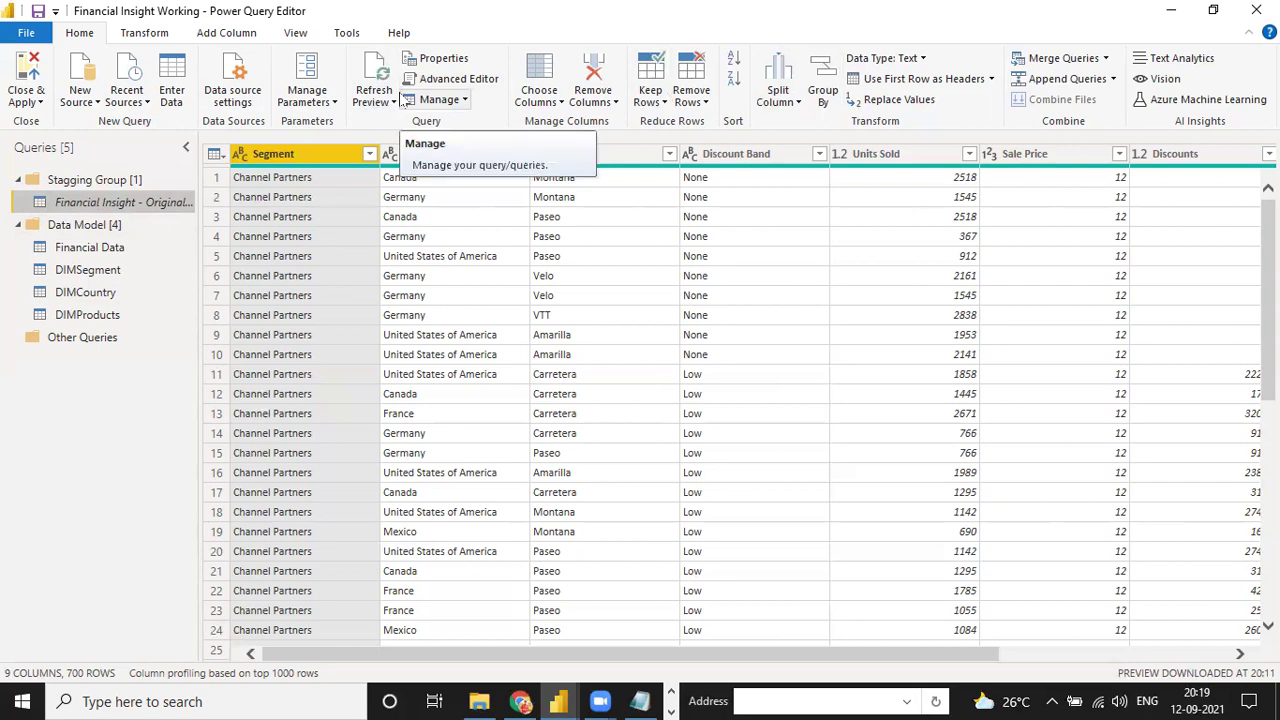
# - Apply the query changes, close Power Query Editor and open the model's relationship diagram
pyautogui.click(40, 102)
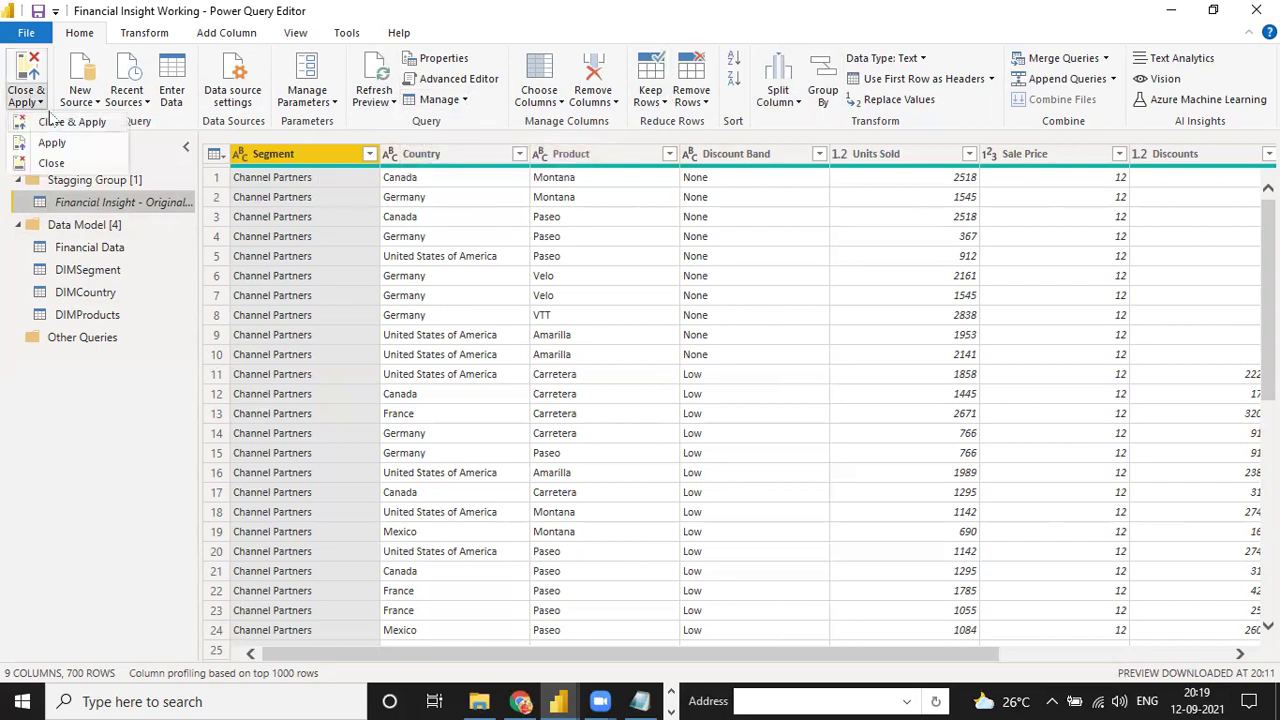
pyautogui.click(56, 121)
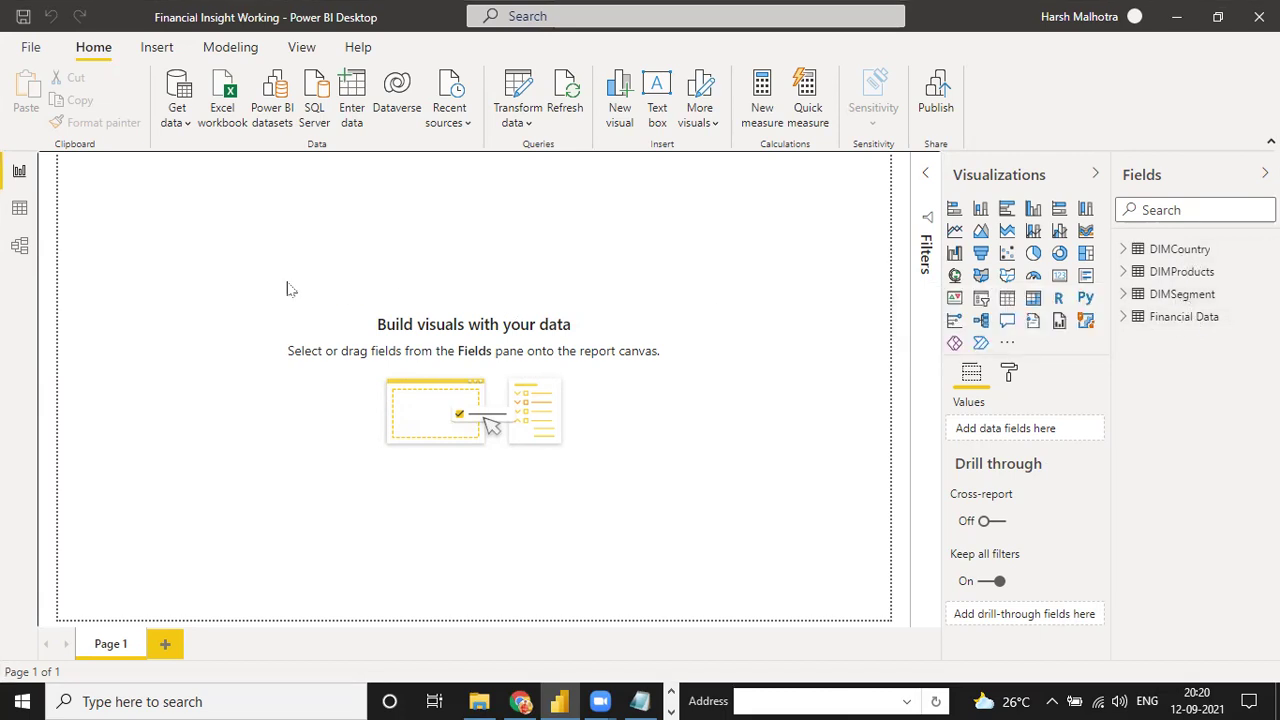
pyautogui.click(19, 245)
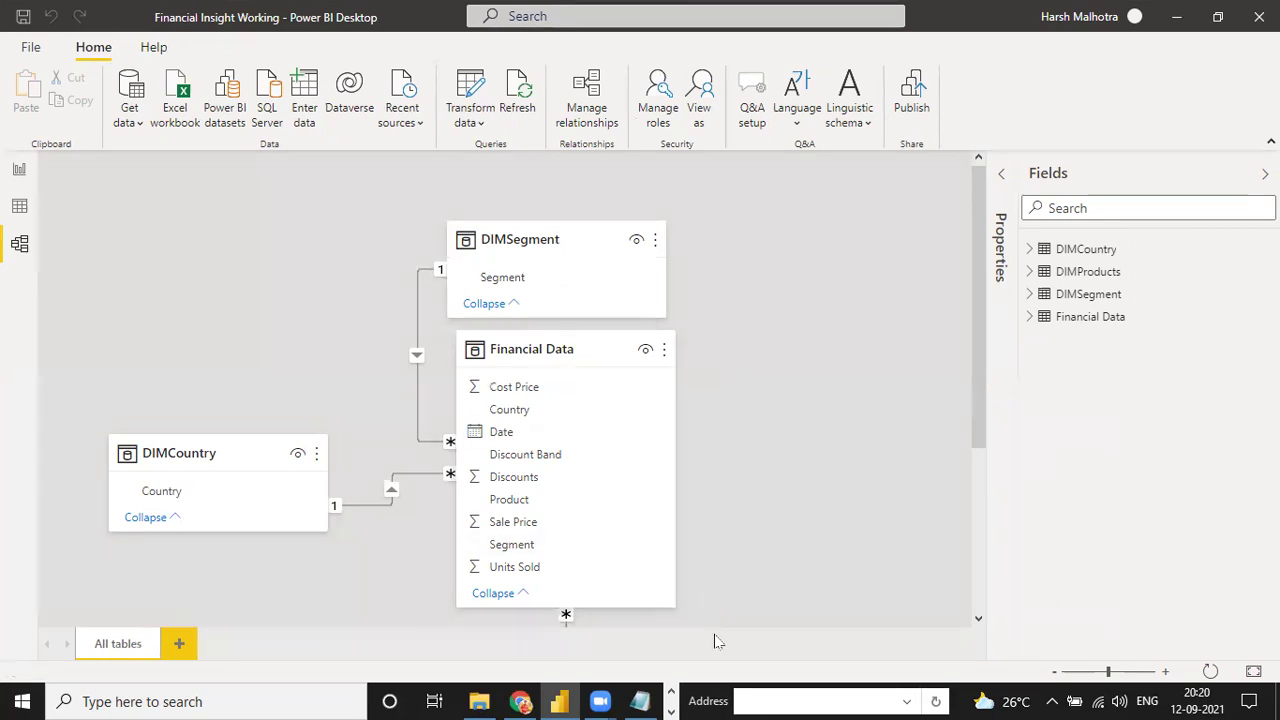
# - Rearrange the diagram so DIMSegment and DIMProducts sit above DIMCountry, with Financial Data apart on the far side
pyautogui.moveTo(1108, 672); pyautogui.dragTo(1097, 672)
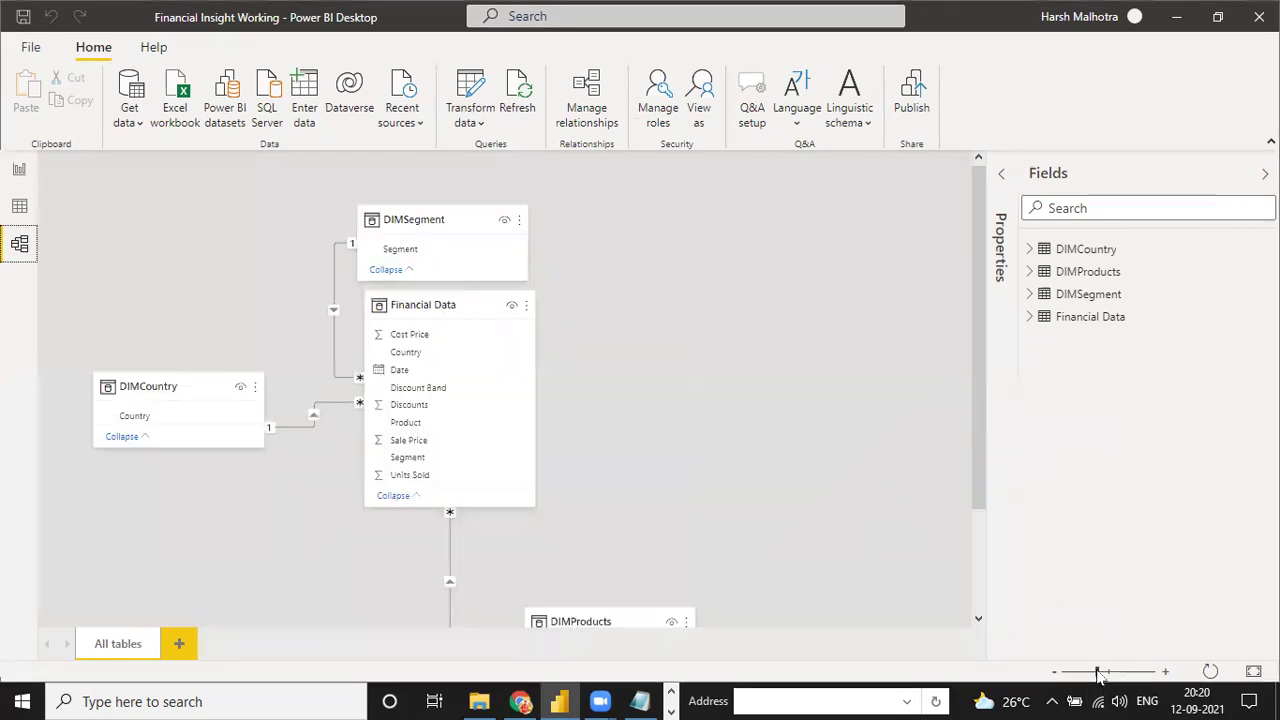
pyautogui.moveTo(626, 620); pyautogui.dragTo(677, 220)
pyautogui.moveTo(431, 297); pyautogui.dragTo(820, 358)
pyautogui.moveTo(417, 224); pyautogui.dragTo(280, 196)
pyautogui.moveTo(611, 212); pyautogui.dragTo(547, 185)
pyautogui.moveTo(356, 220); pyautogui.dragTo(339, 248)
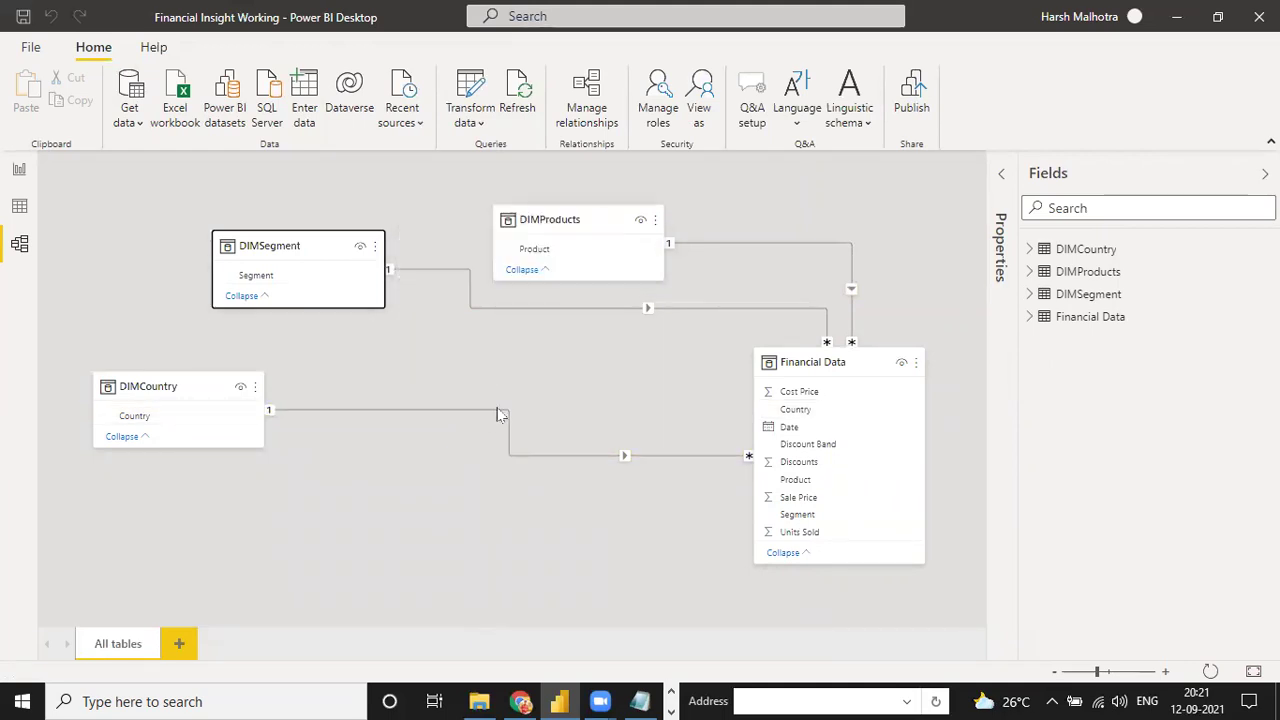
# - Delete the relationship between DIMSegment and Financial Data and recreate it by linking their Segment fields
pyautogui.click(480, 308)
pyautogui.rightClick(480, 312)
pyautogui.click(503, 320)
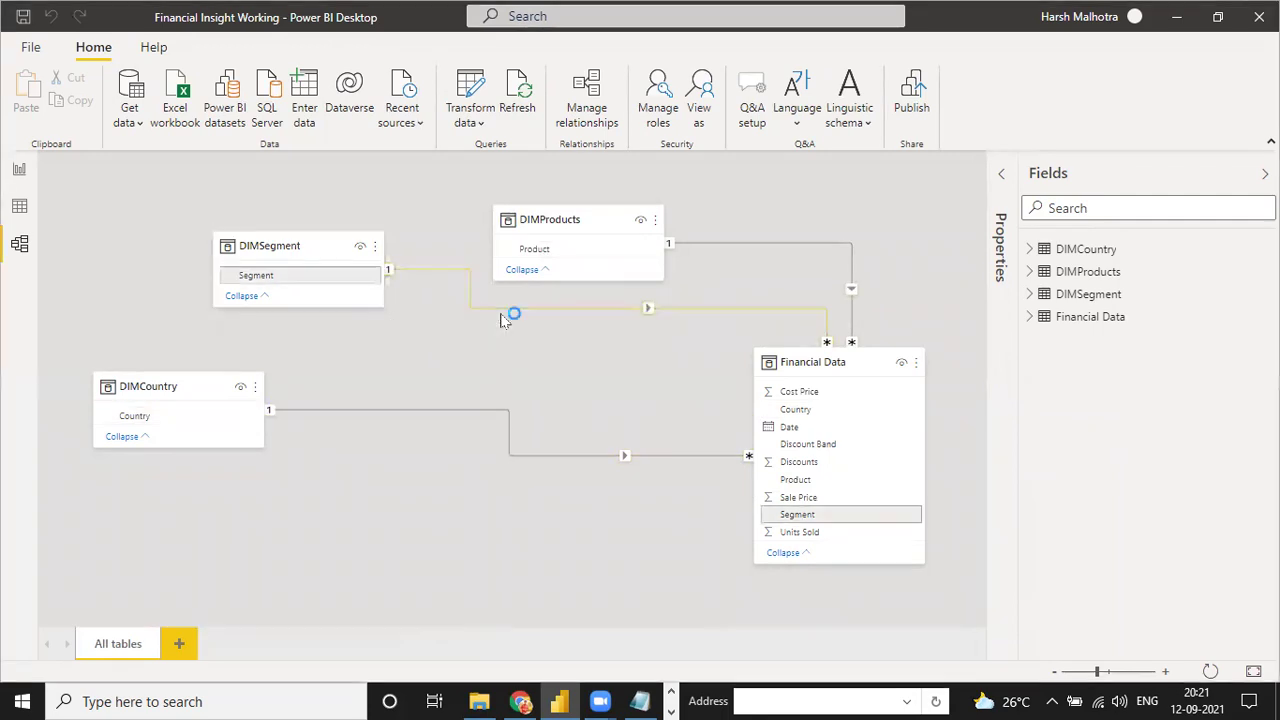
pyautogui.click(729, 378)
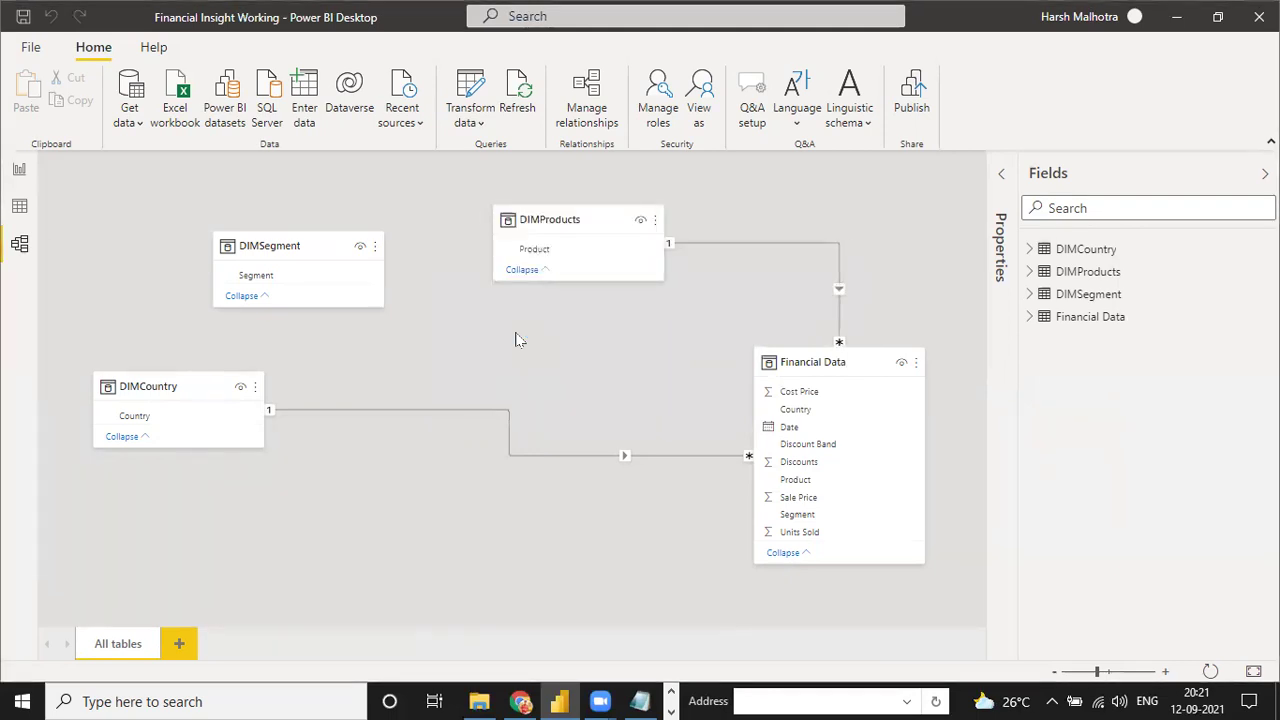
pyautogui.moveTo(275, 280); pyautogui.dragTo(815, 518)
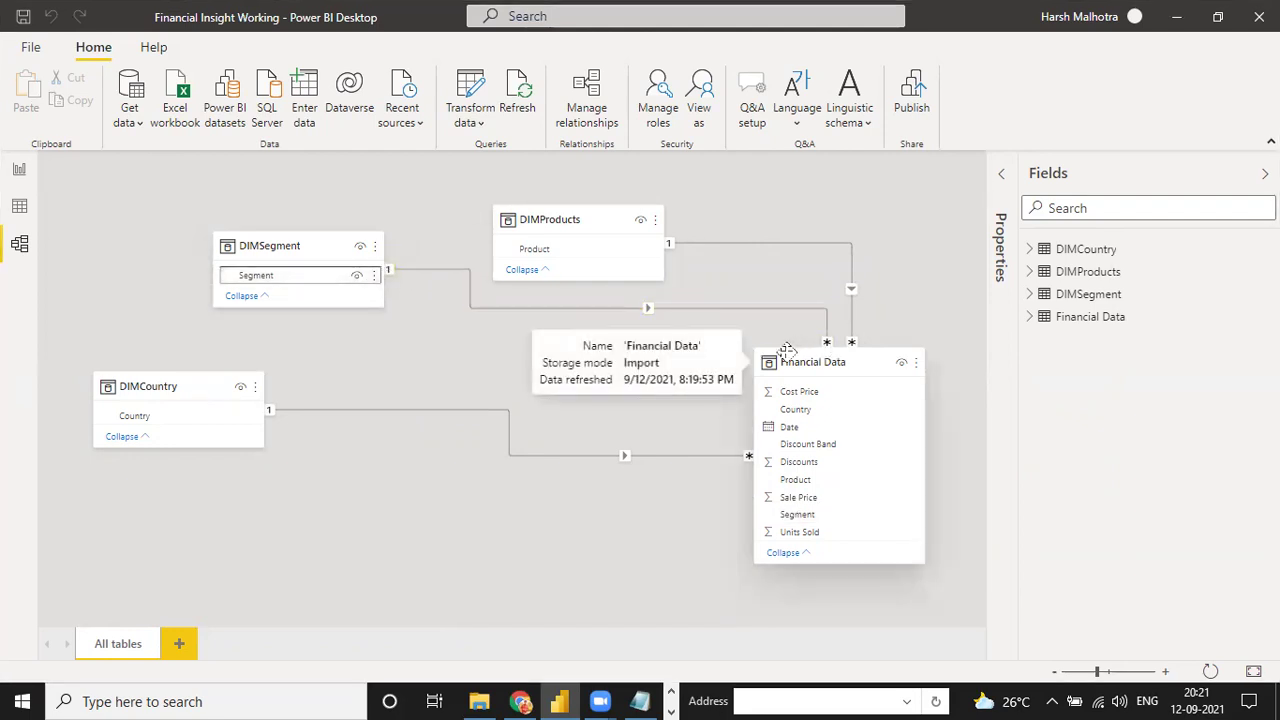
# - Inspect the settings of the relationship between Financial Data and DIMSegment, close them and return to the report view
pyautogui.doubleClick(450, 273)
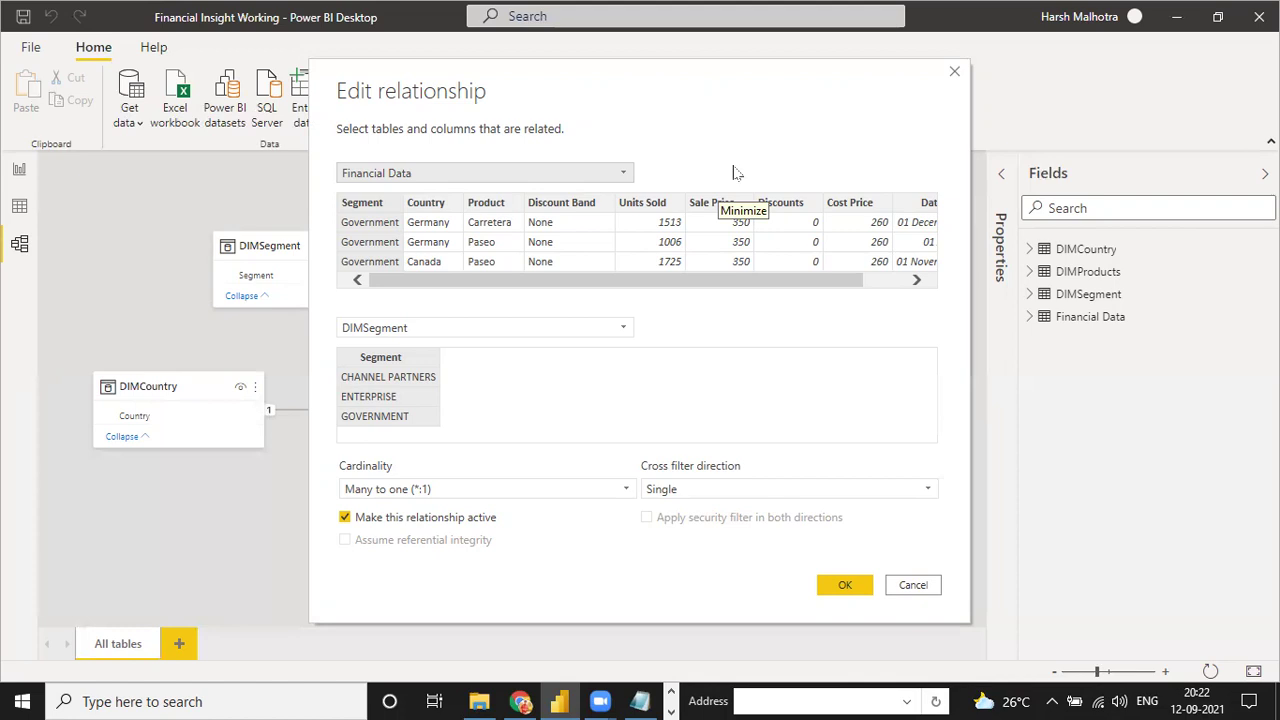
pyautogui.click(954, 71)
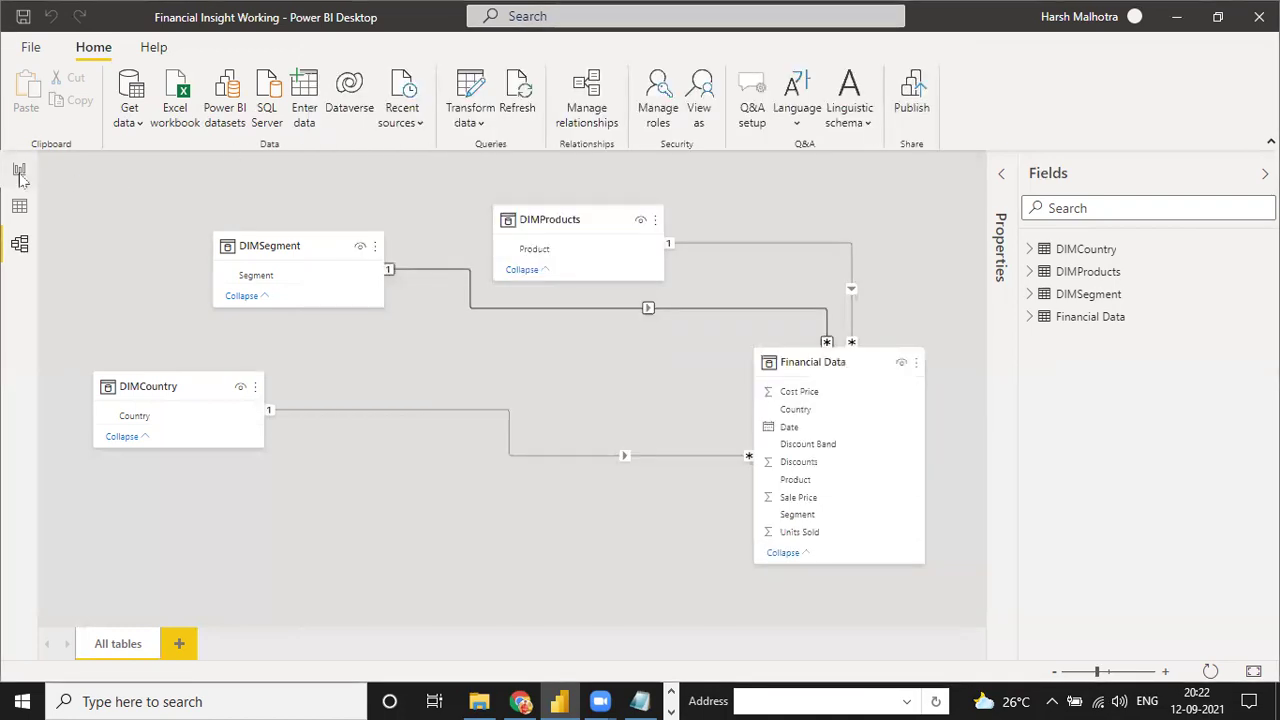
pyautogui.click(19, 206)
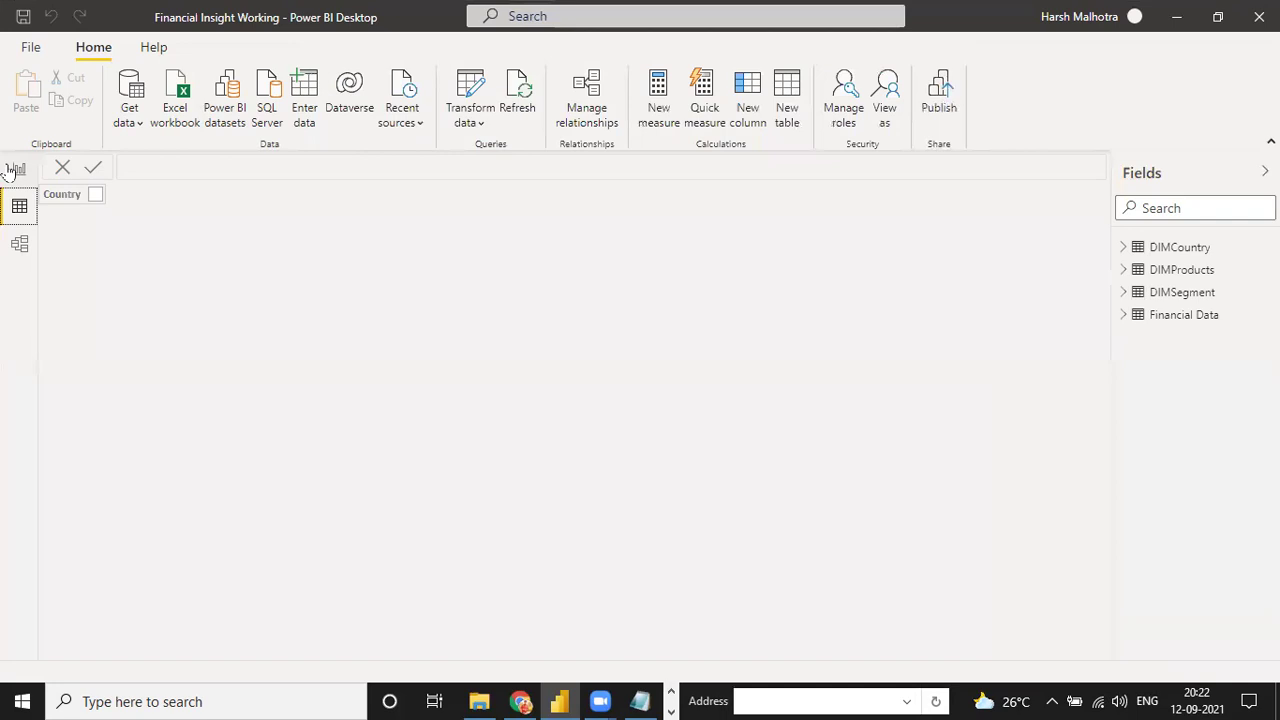
pyautogui.click(17, 170)
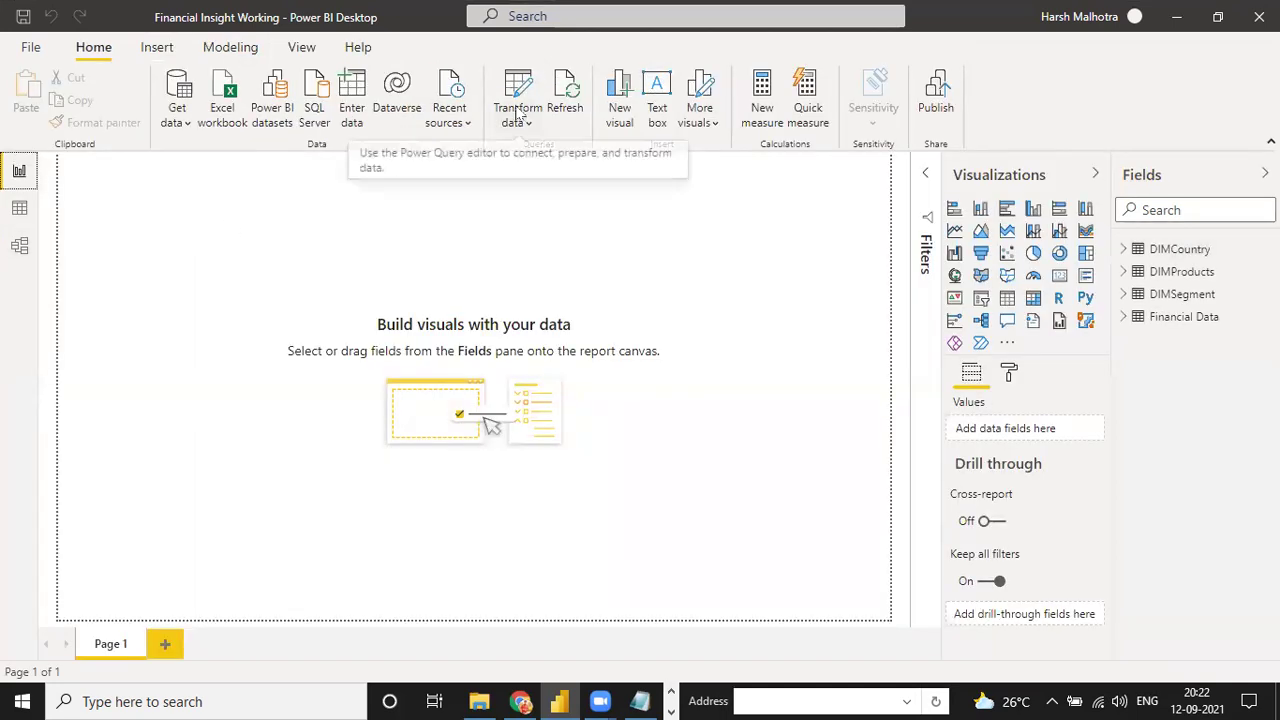
# - Reopen Power Query Editor to review the applied steps of Financial Data and DIMSegment, and close it with Close & Apply
pyautogui.click(518, 115)
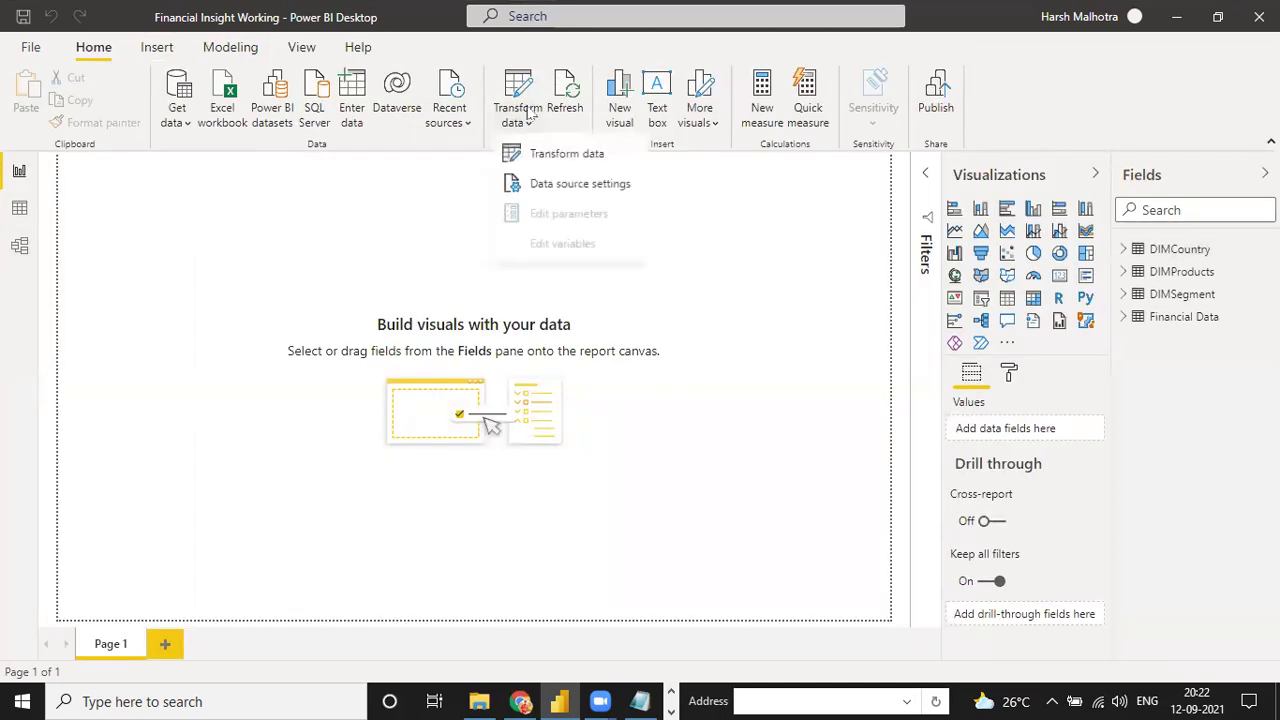
pyautogui.click(530, 152)
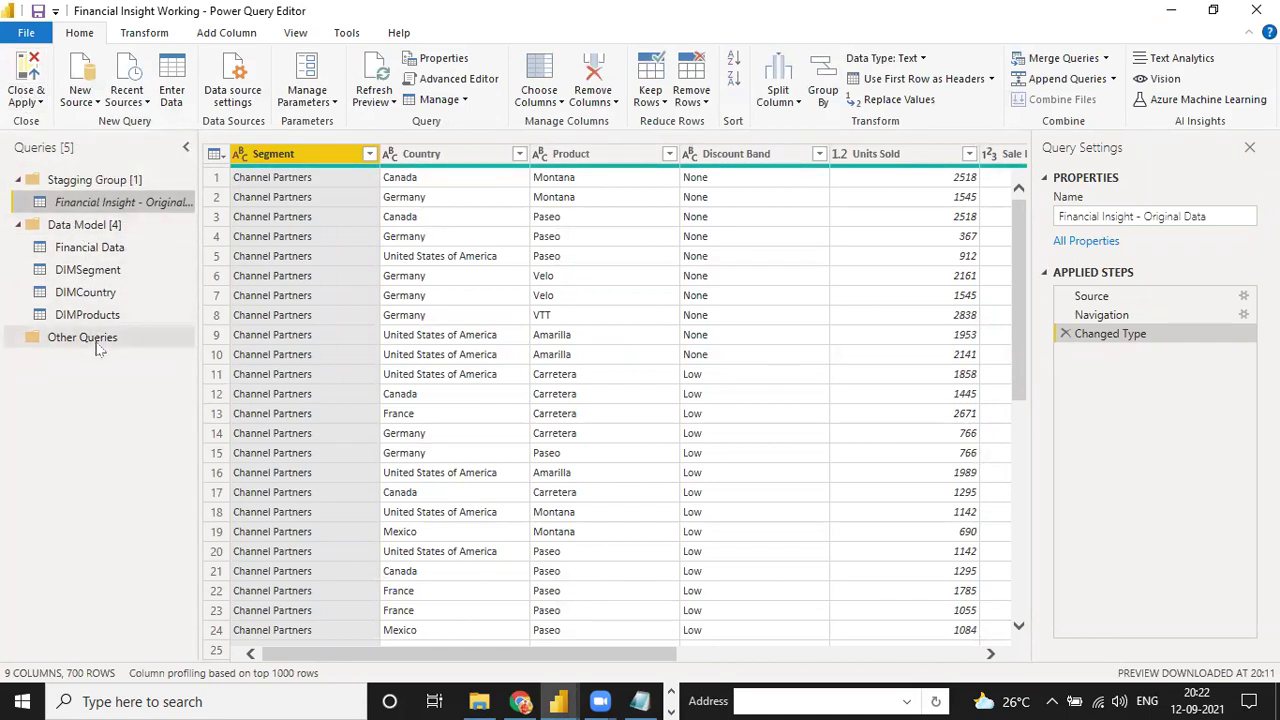
pyautogui.click(86, 252)
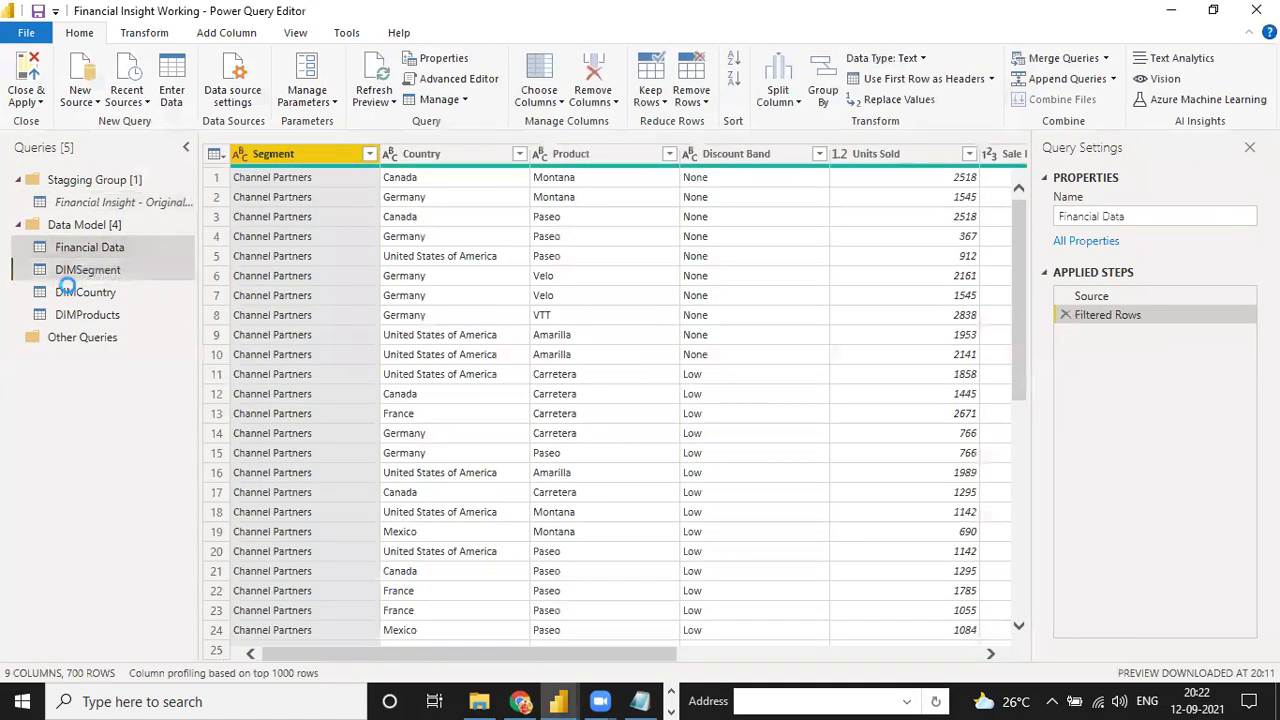
pyautogui.click(82, 269)
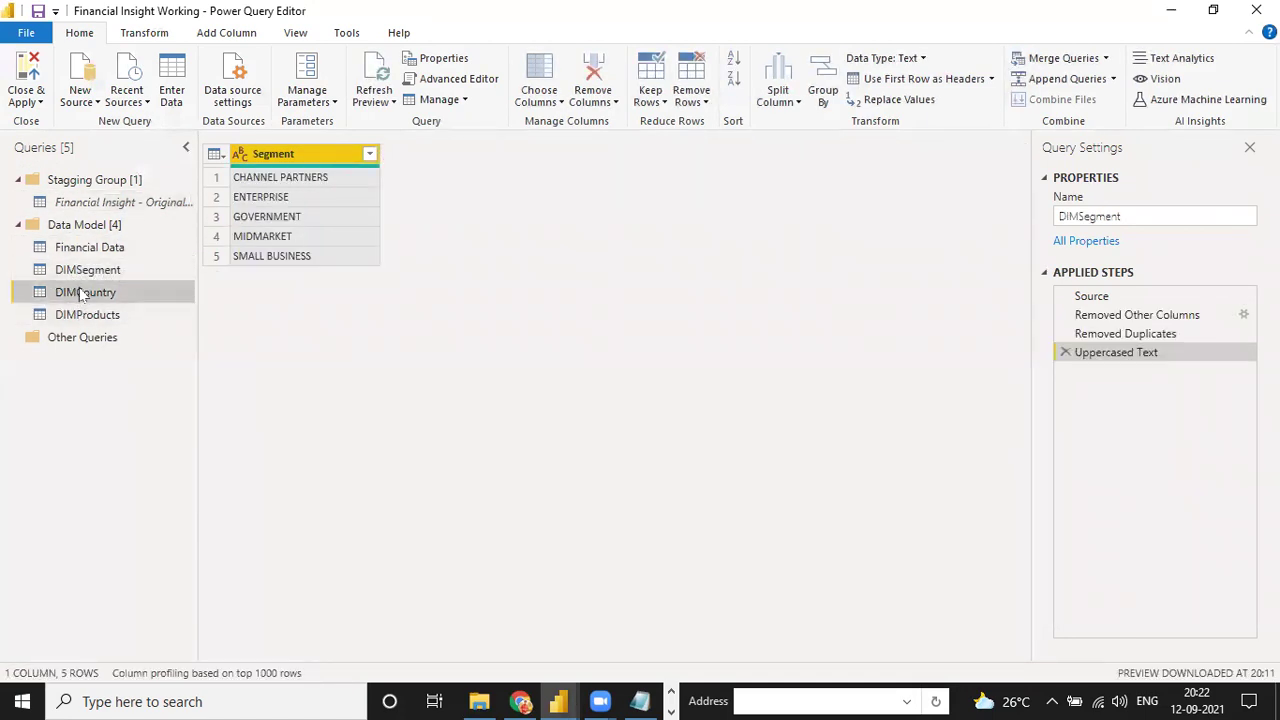
pyautogui.click(28, 100)
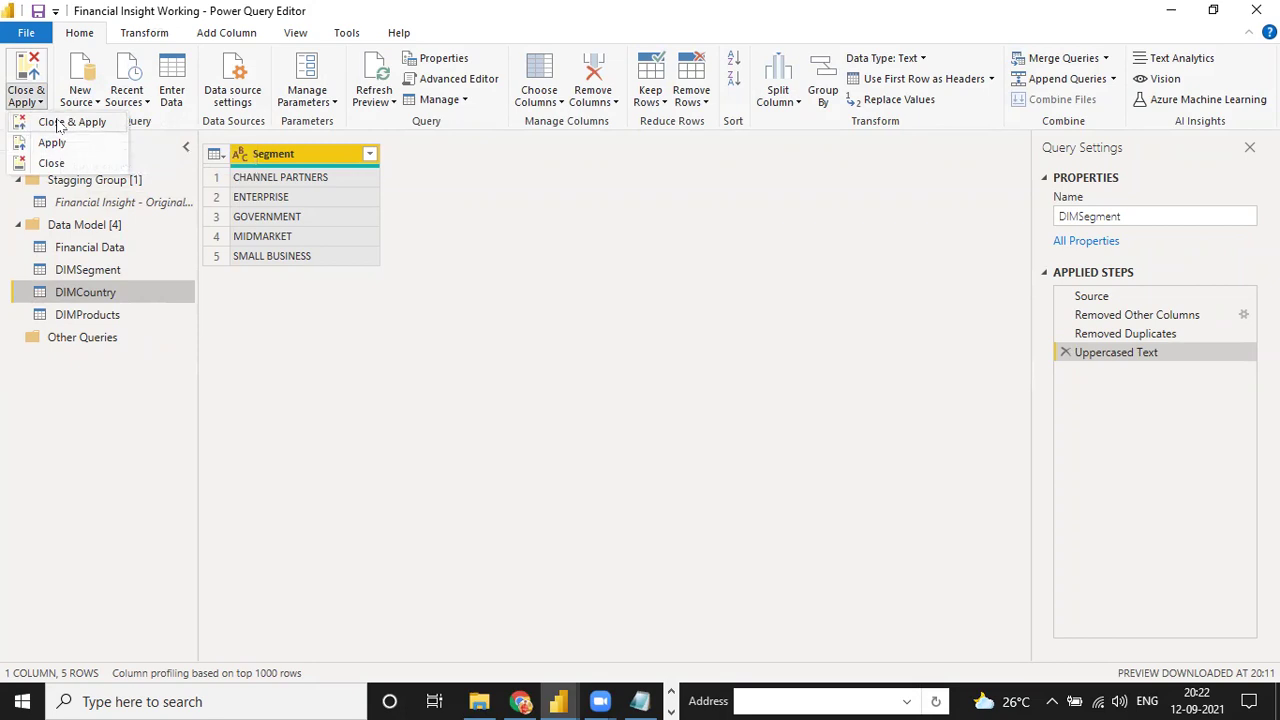
pyautogui.click(58, 124)
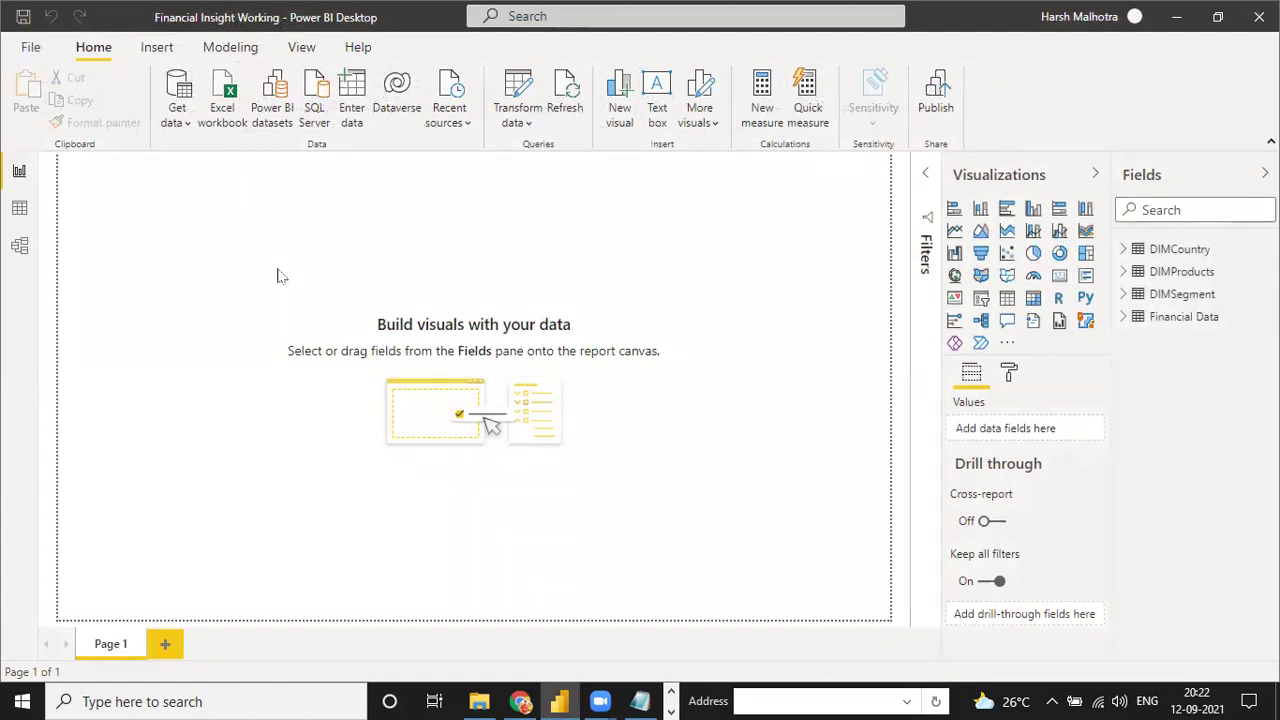
# - Try swapping the tables in the relationship between DIMSegment and Financial Data, placing DIMSegment first, and close the settings without saving
pyautogui.click(19, 245)
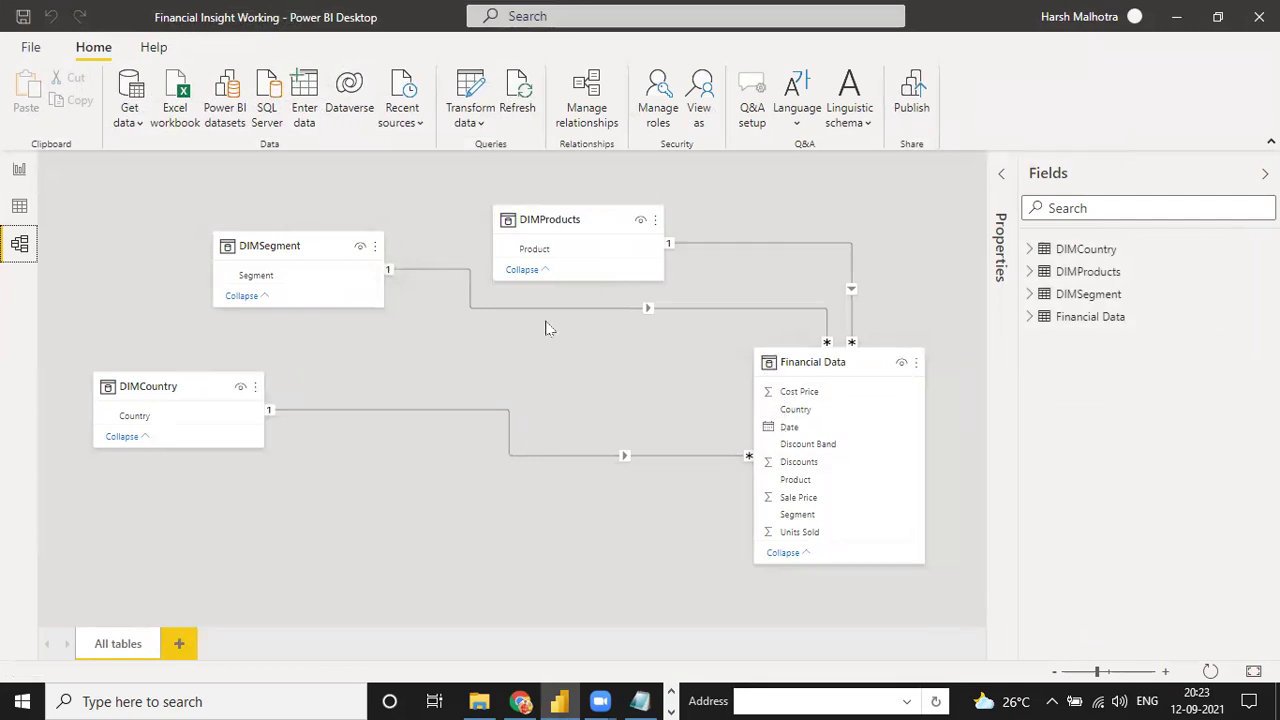
pyautogui.doubleClick(484, 310)
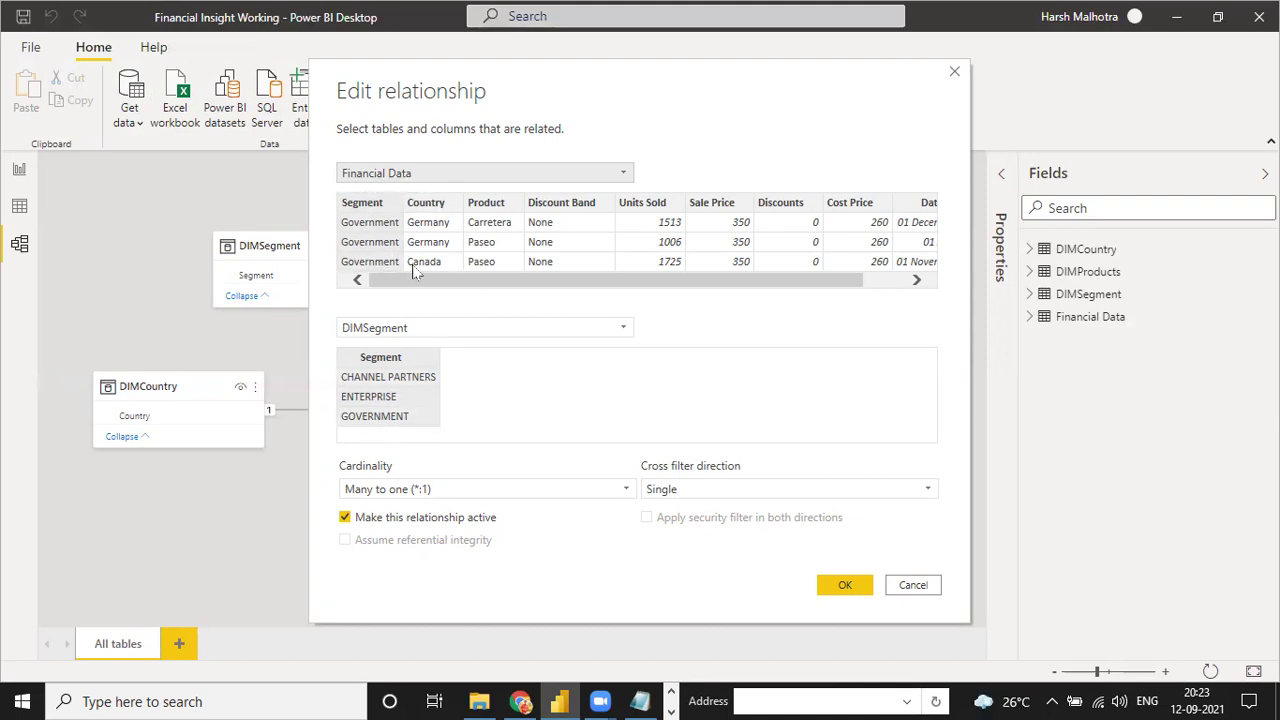
pyautogui.click(407, 178)
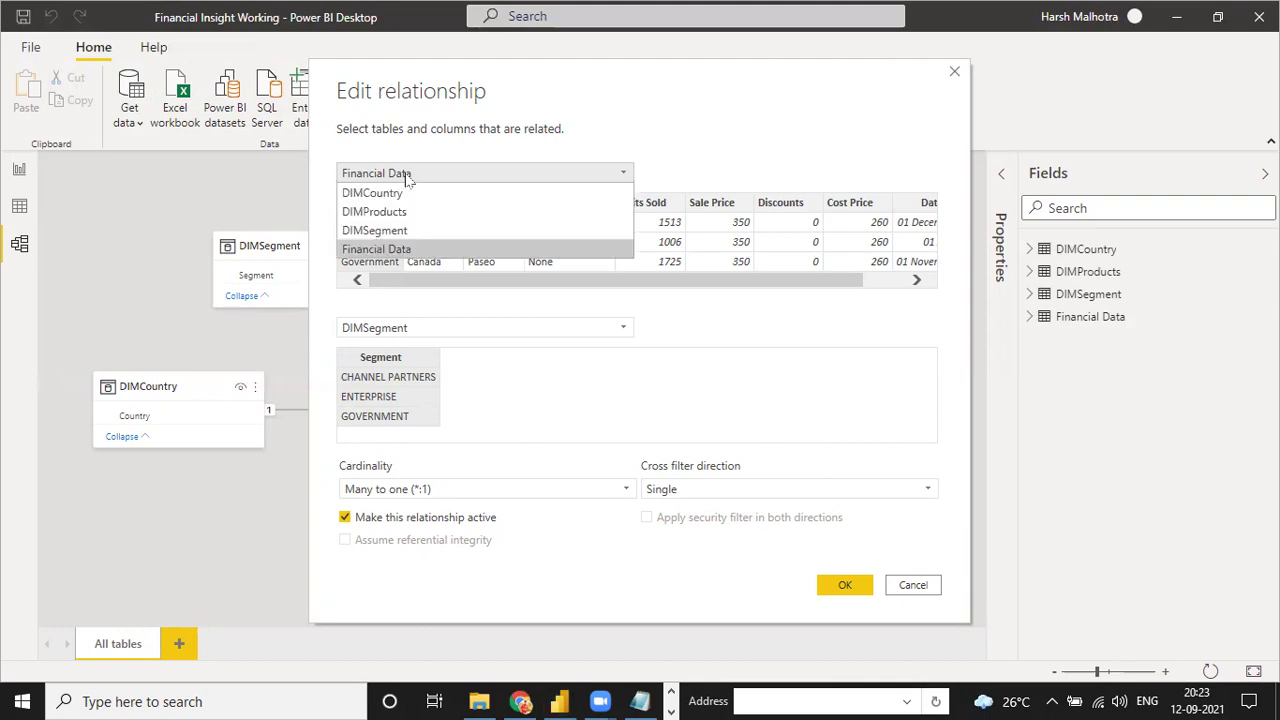
pyautogui.click(390, 232)
pyautogui.click(408, 332)
pyautogui.click(408, 386)
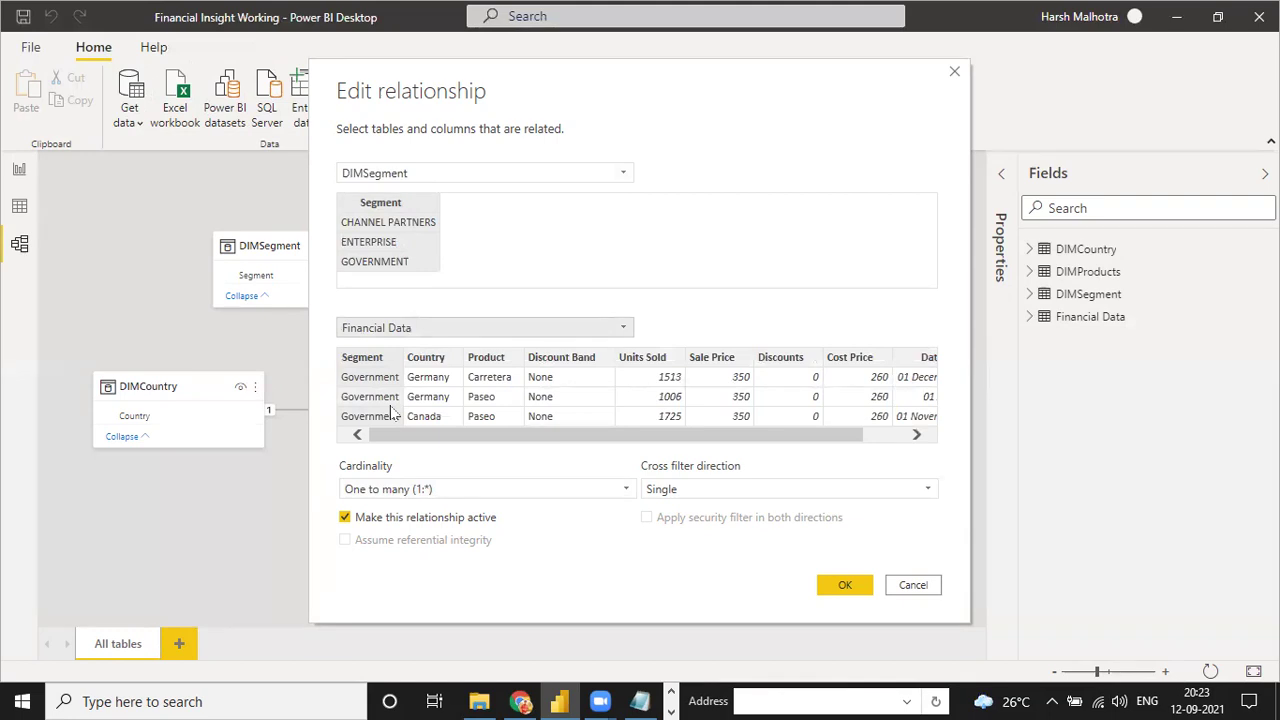
pyautogui.click(954, 71)
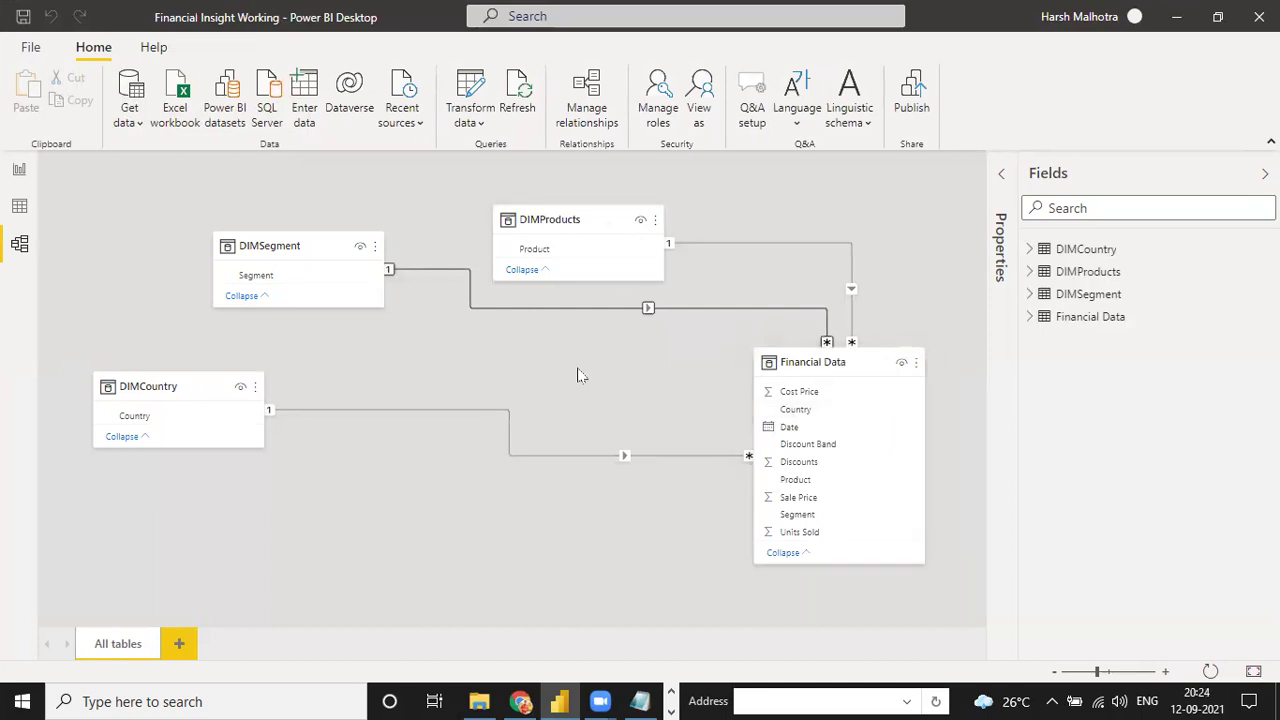
# - Make the DIMSegment and DIMCountry boxes taller in the diagram, and review the cardinality options of the DIMSegment relationship without changing it
pyautogui.moveTo(308, 307); pyautogui.dragTo(307, 348)
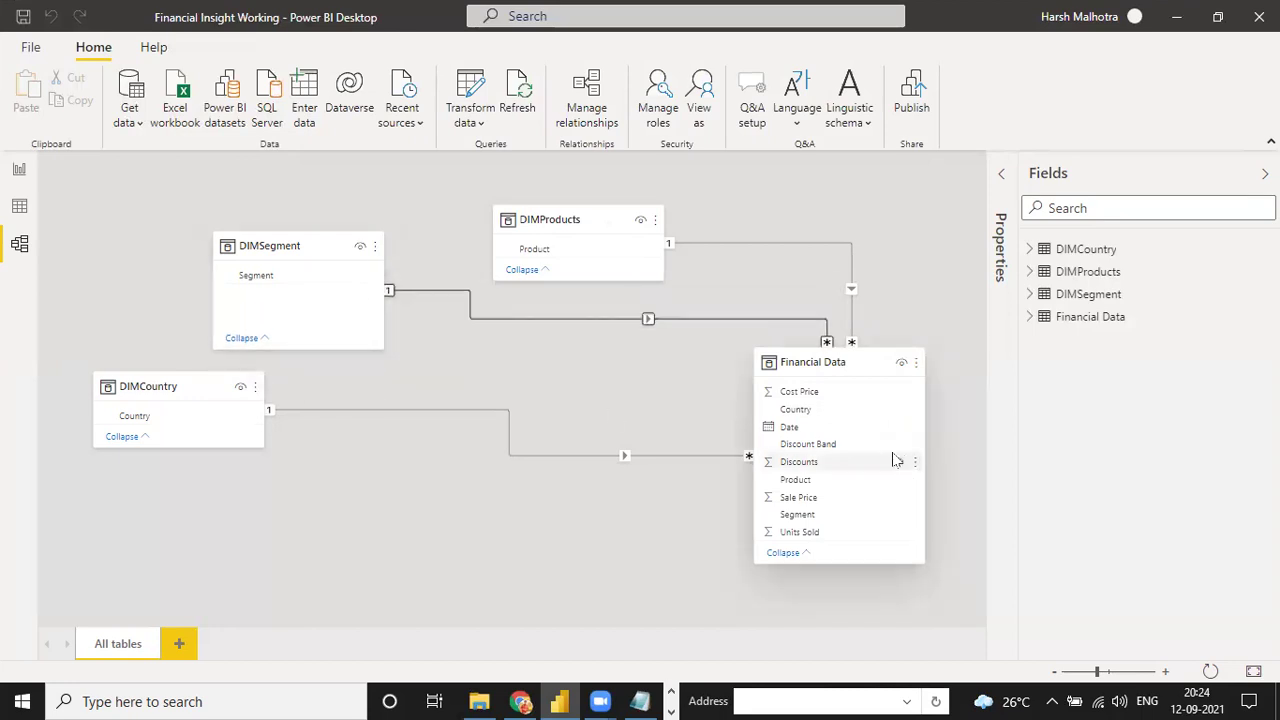
pyautogui.moveTo(205, 446); pyautogui.dragTo(198, 497)
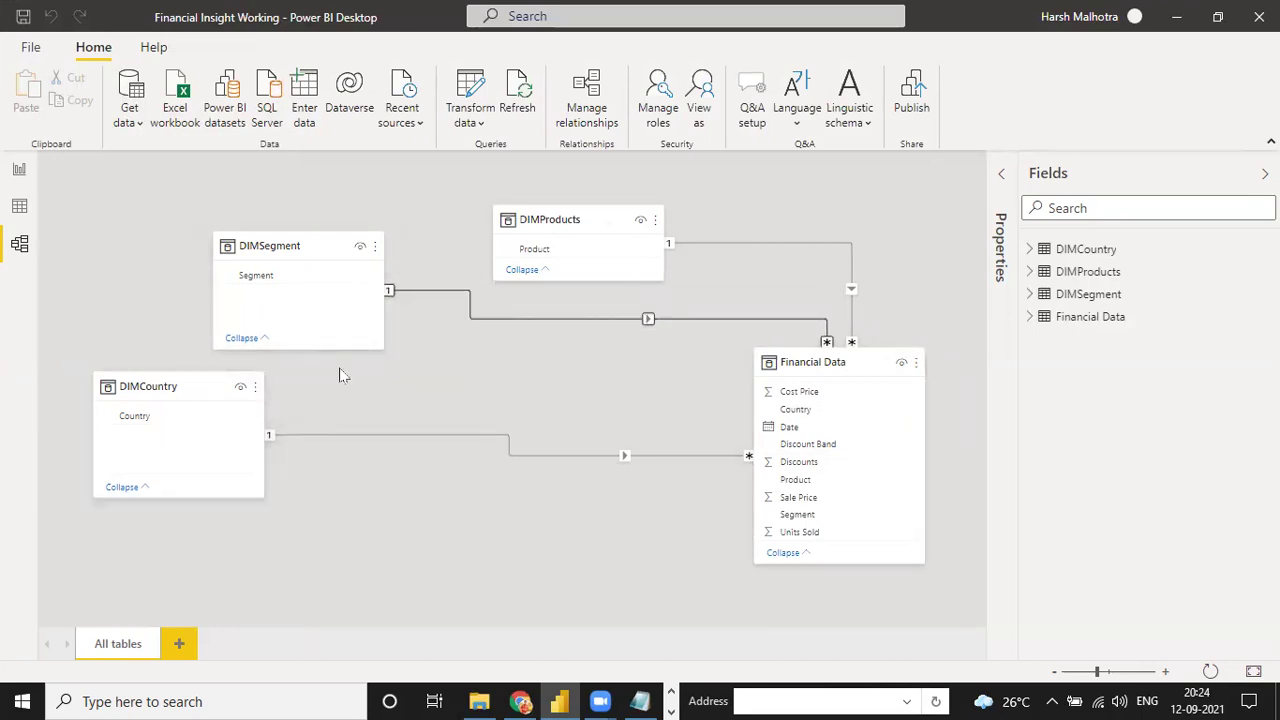
pyautogui.doubleClick(477, 322)
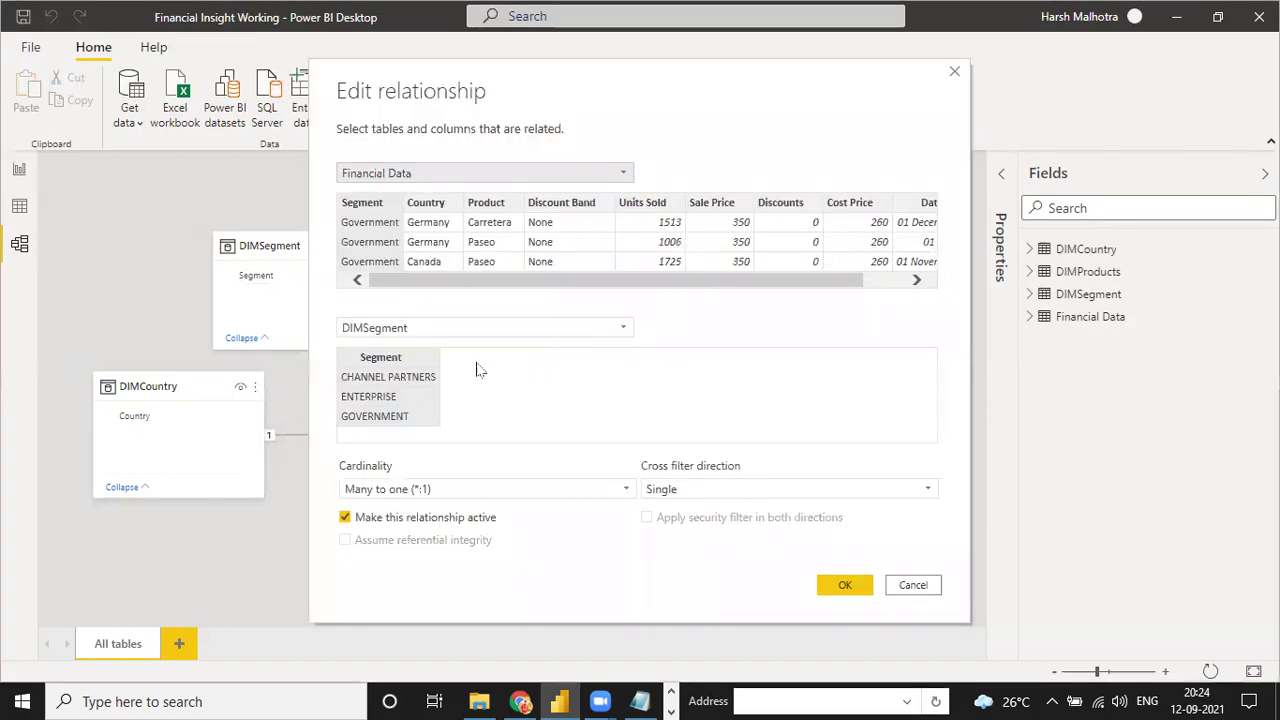
pyautogui.click(447, 490)
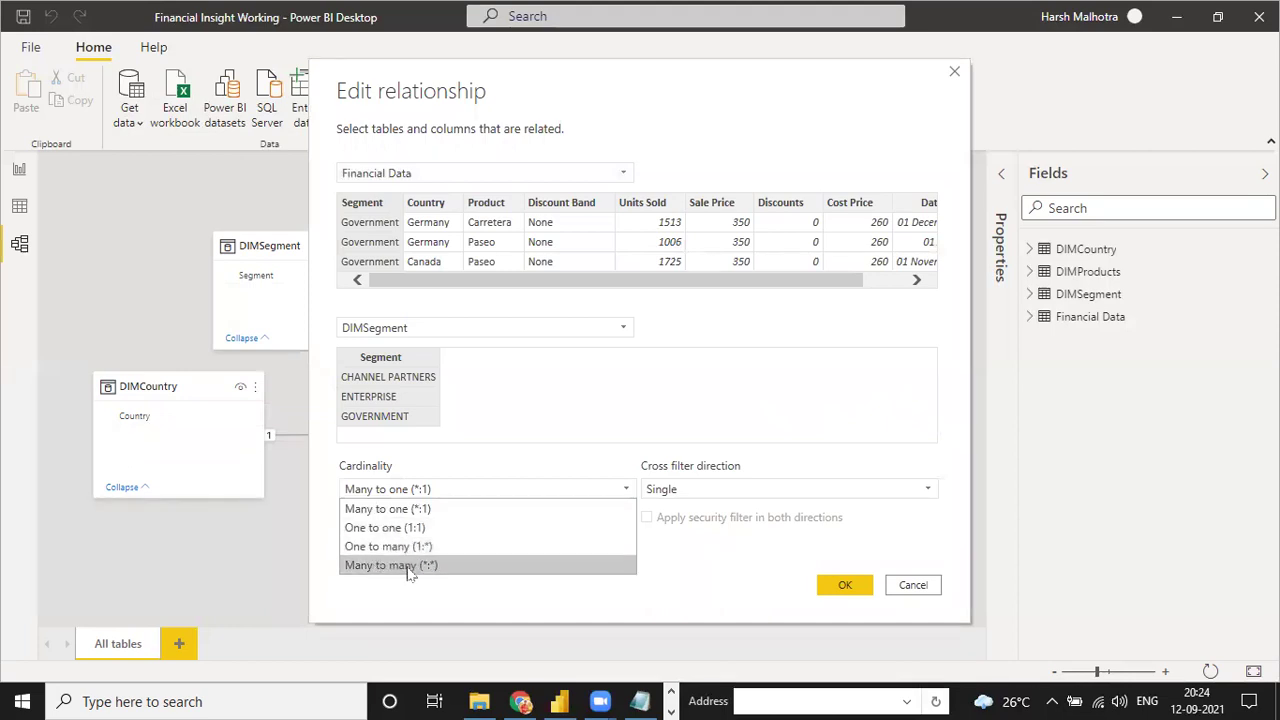
pyautogui.click(954, 71)
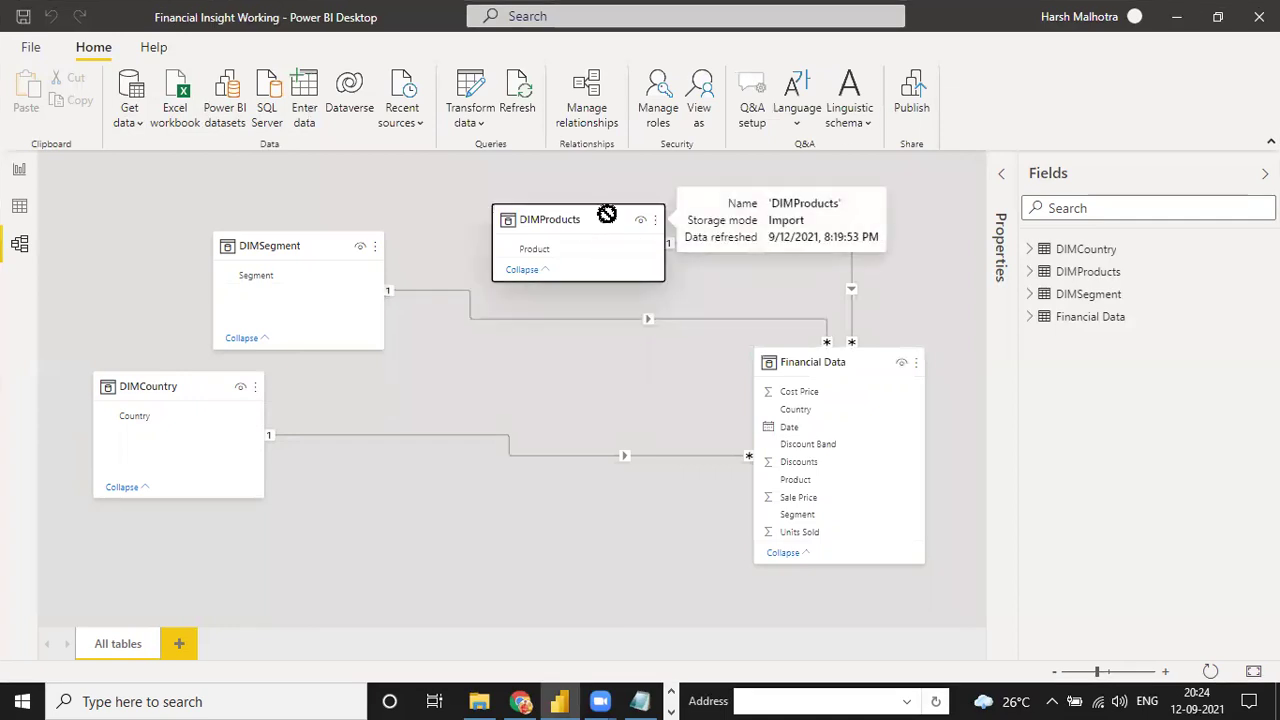
# - Adjust the DIMProducts position and DIMSegment height in the diagram, and inspect the settings of the relationship between DIMCountry and Financial Data
pyautogui.moveTo(607, 214); pyautogui.dragTo(660, 214)
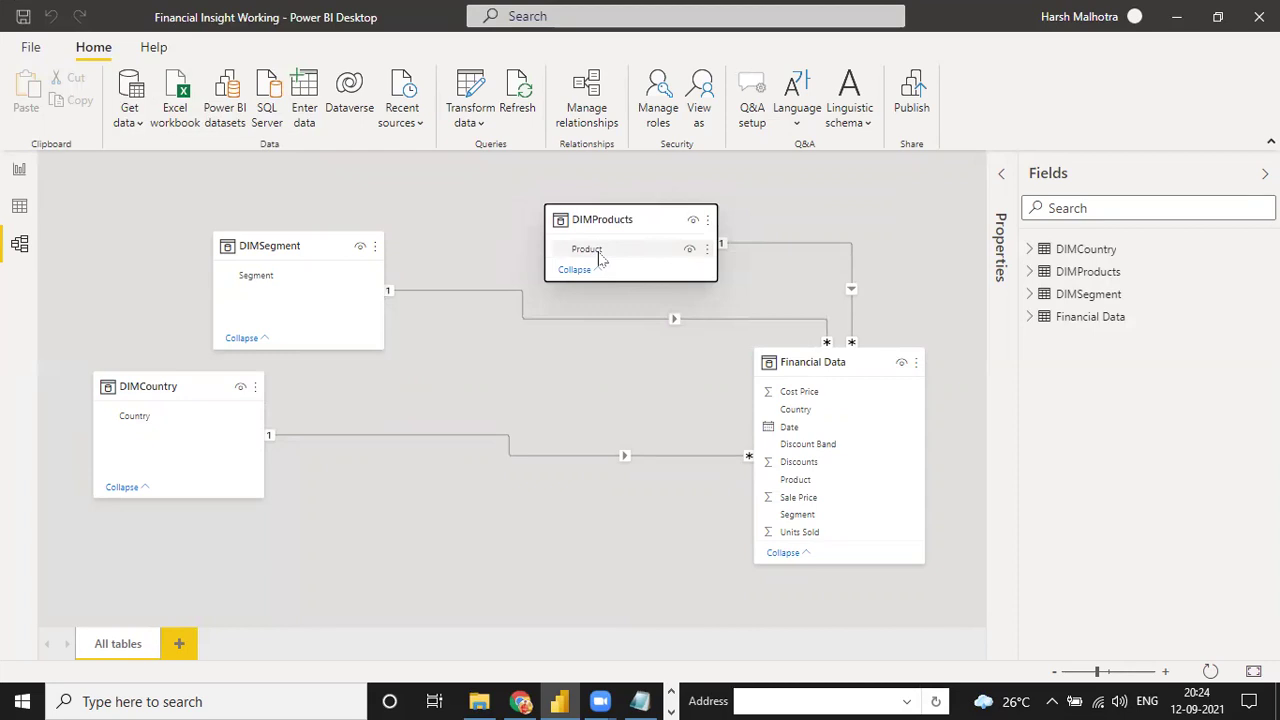
pyautogui.moveTo(310, 346); pyautogui.dragTo(307, 335)
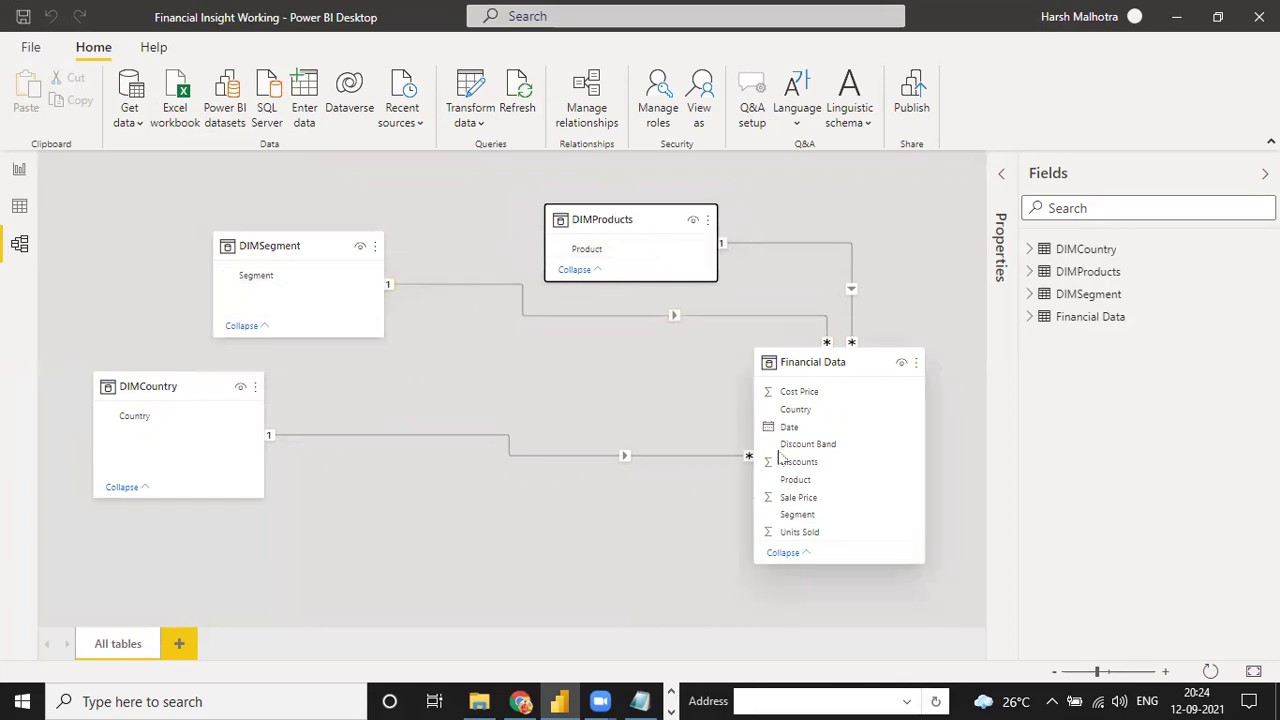
pyautogui.click(362, 436)
pyautogui.doubleClick(361, 437)
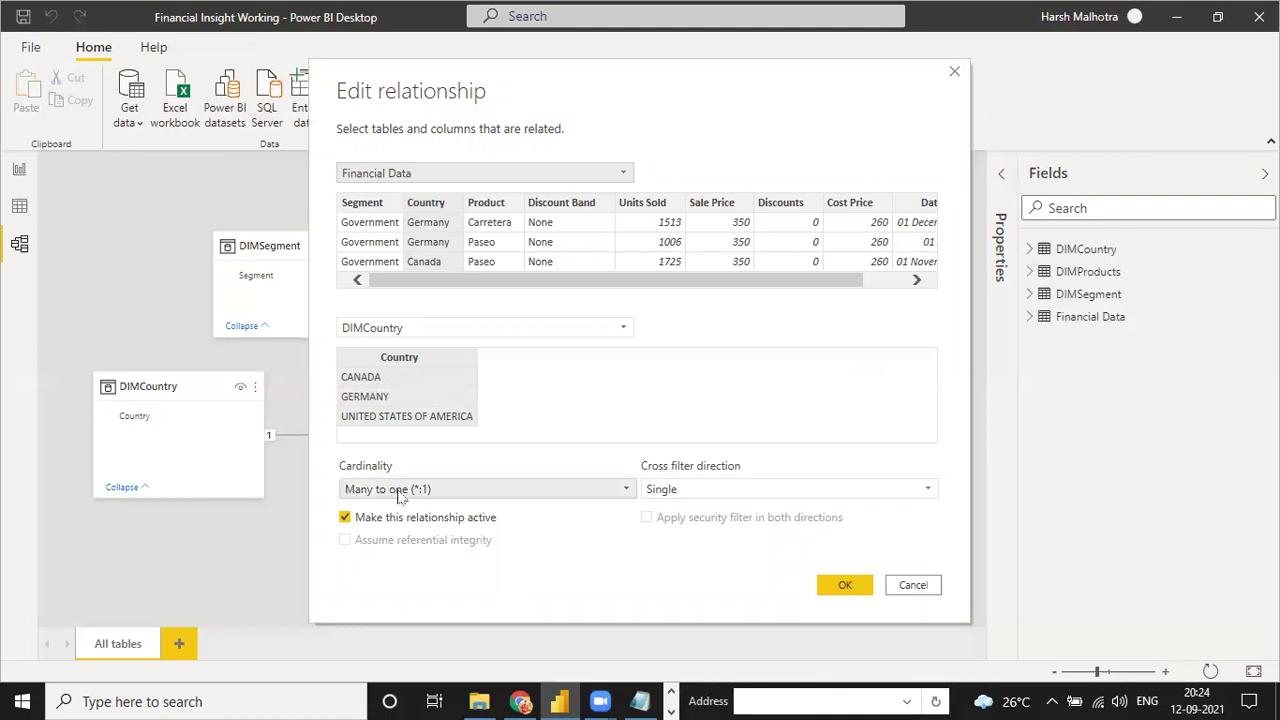
pyautogui.press('Escape')
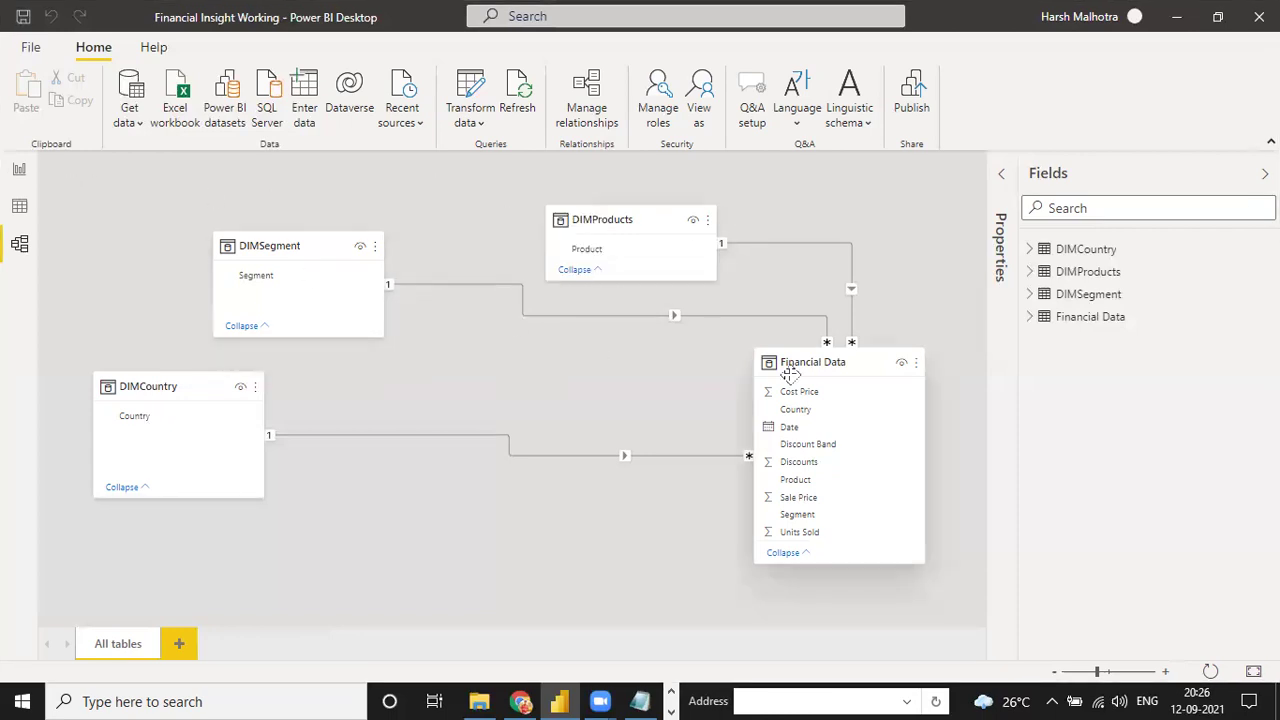
# - Compact the model diagram by aligning DIMSegment beside DIMProducts, placing DIMCountry just below, and moving Financial Data closer to them
pyautogui.moveTo(257, 246); pyautogui.dragTo(240, 200)
pyautogui.moveTo(628, 210); pyautogui.dragTo(430, 187)
pyautogui.moveTo(209, 383); pyautogui.dragTo(191, 366)
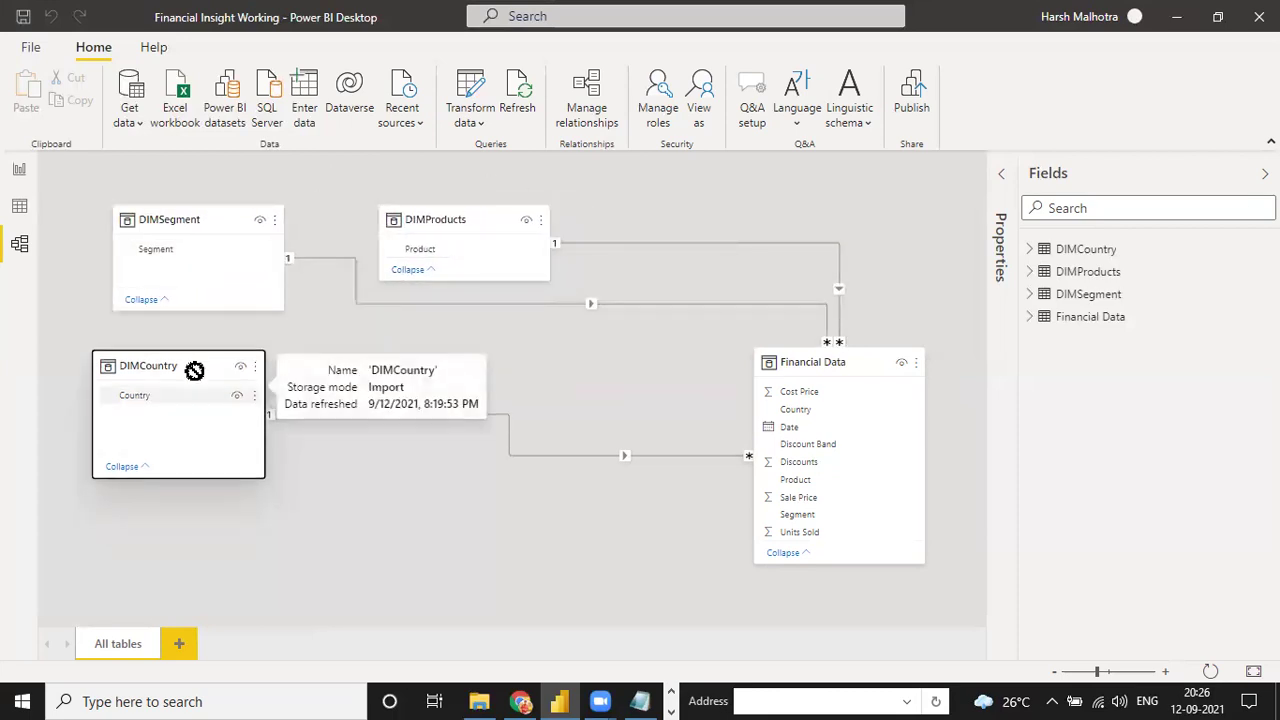
pyautogui.moveTo(809, 363); pyautogui.dragTo(587, 360)
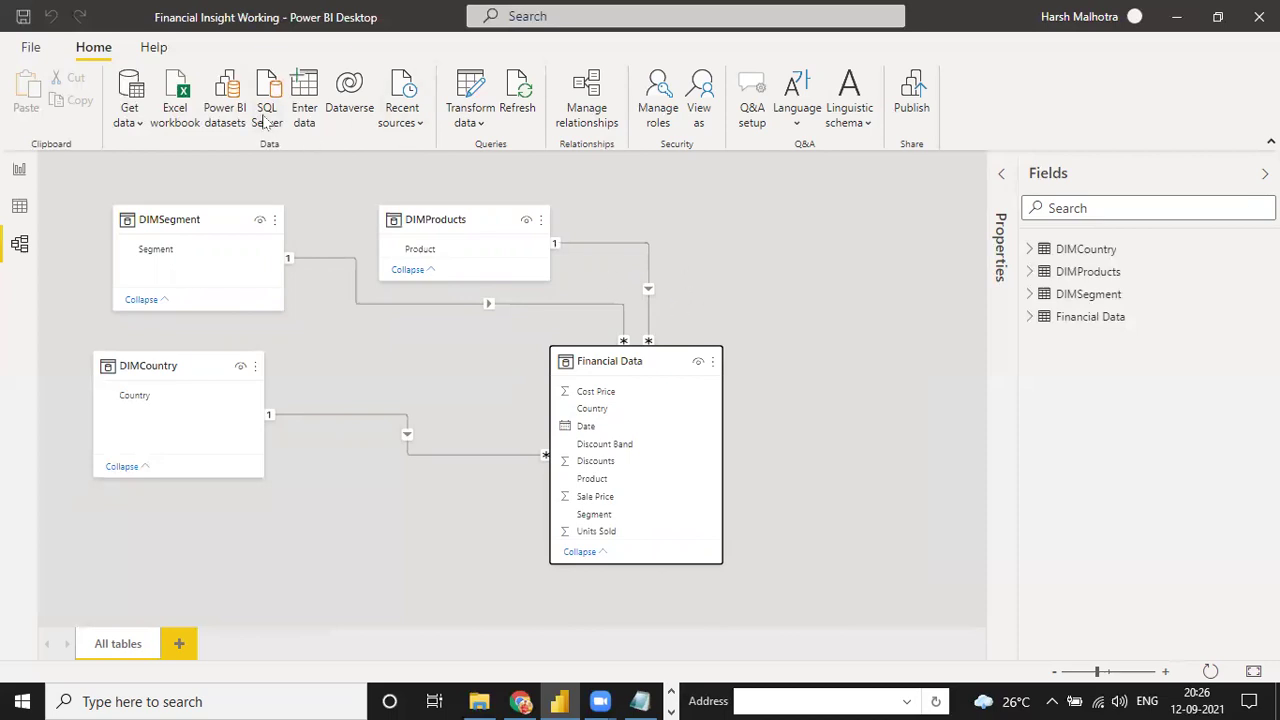
# - Return to the report view and start a new calculated table named Date Table
pyautogui.click(22, 172)
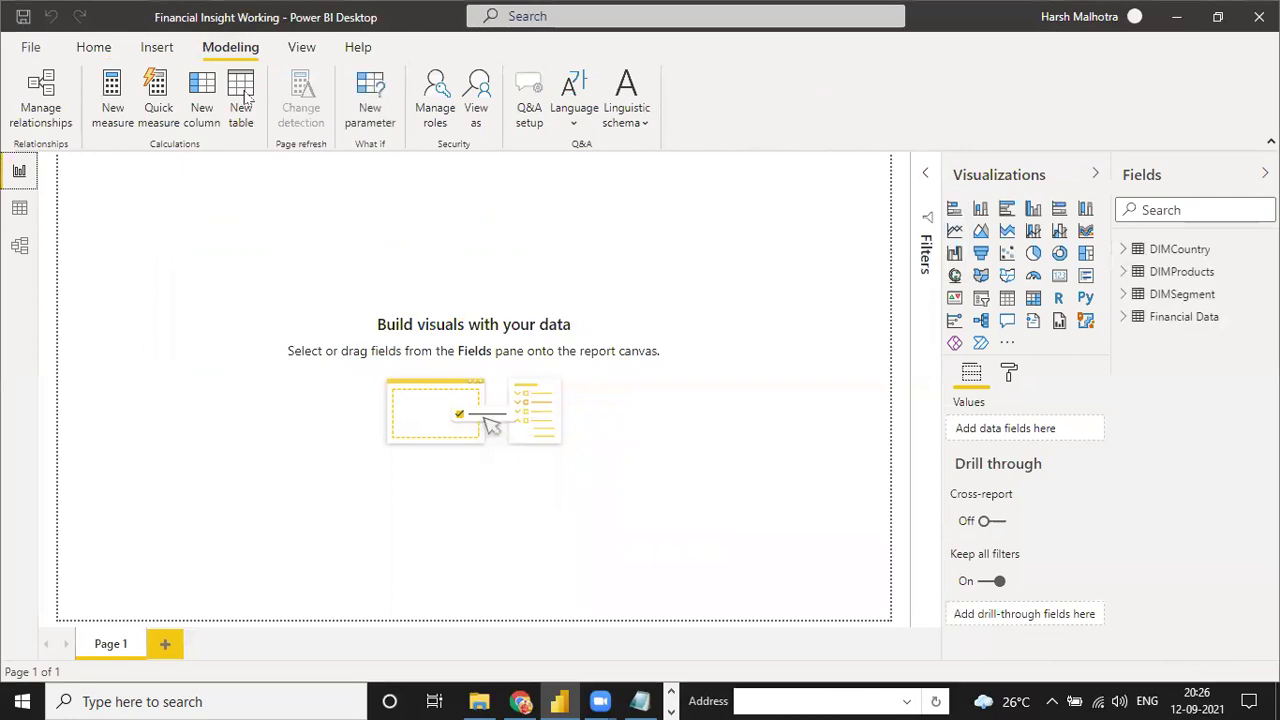
pyautogui.click(241, 95)
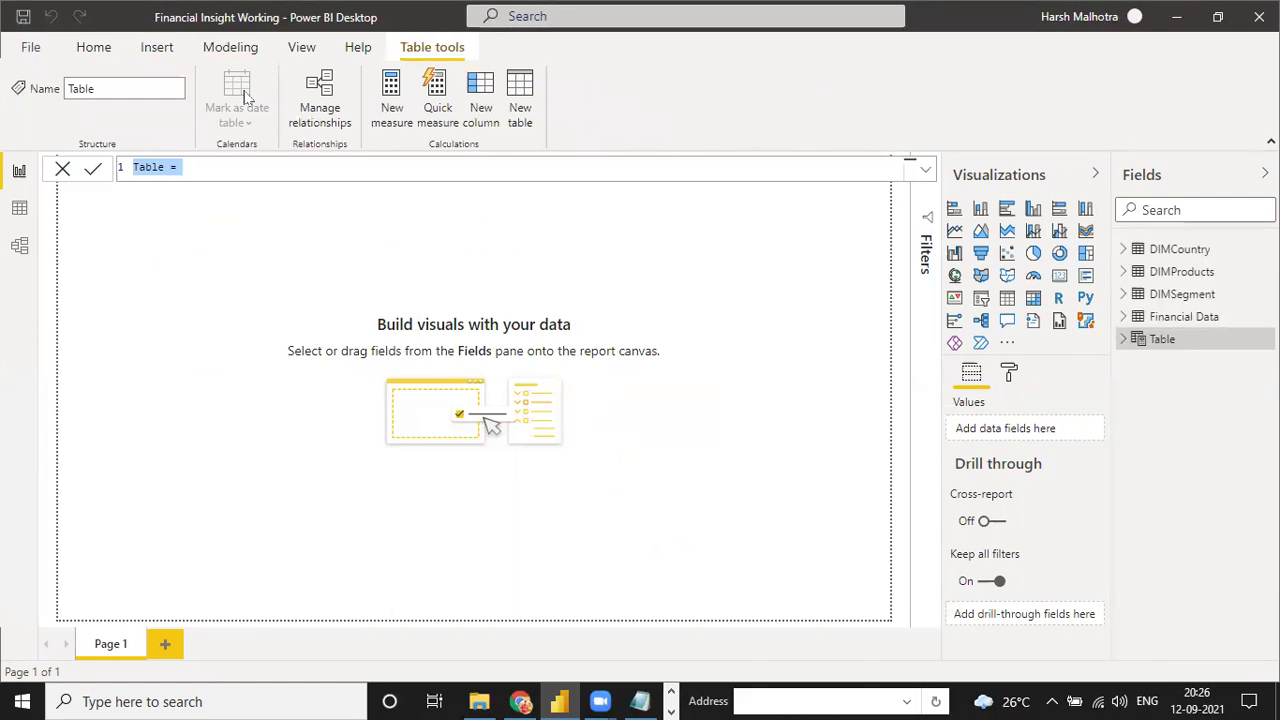
pyautogui.write('Tabl')
pyautogui.press('BackSpace')
pyautogui.press('BackSpace')
pyautogui.press('BackSpace')
pyautogui.press('BackSpace')
pyautogui.press('BackSpace')
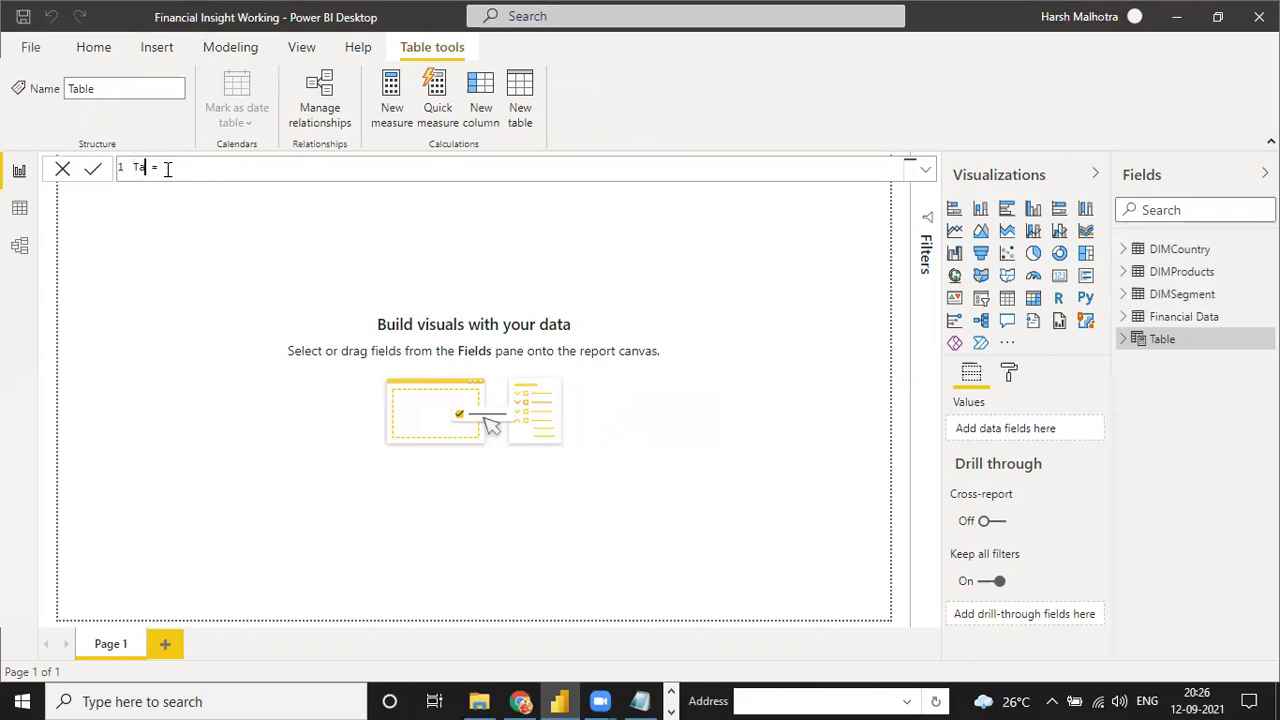
pyautogui.write('Date Table')
# - Switch to the Financial Insights workbook in Excel, turn on header filters and check which years the Date column covers, leaving it unfiltered
pyautogui.click(488, 698)
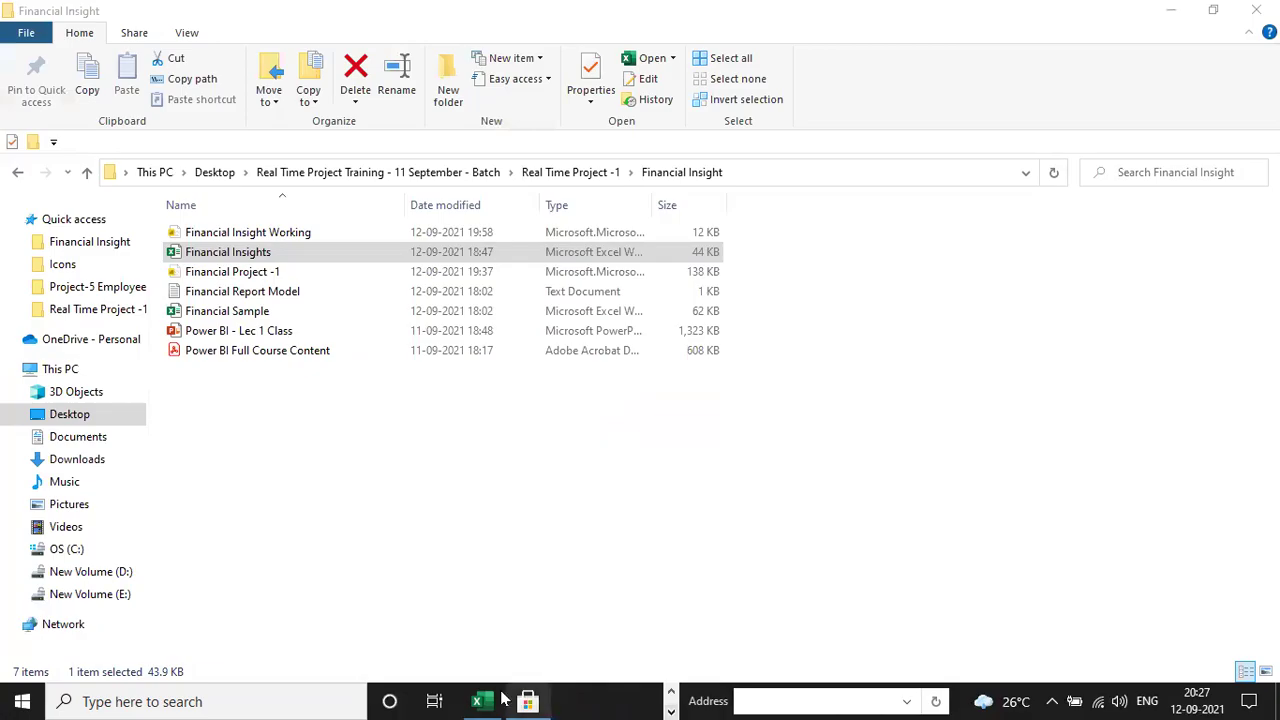
pyautogui.click(490, 698)
pyautogui.click(765, 347)
pyautogui.click(770, 330)
pyautogui.hotkey('ctrl', 'shift', 'l')
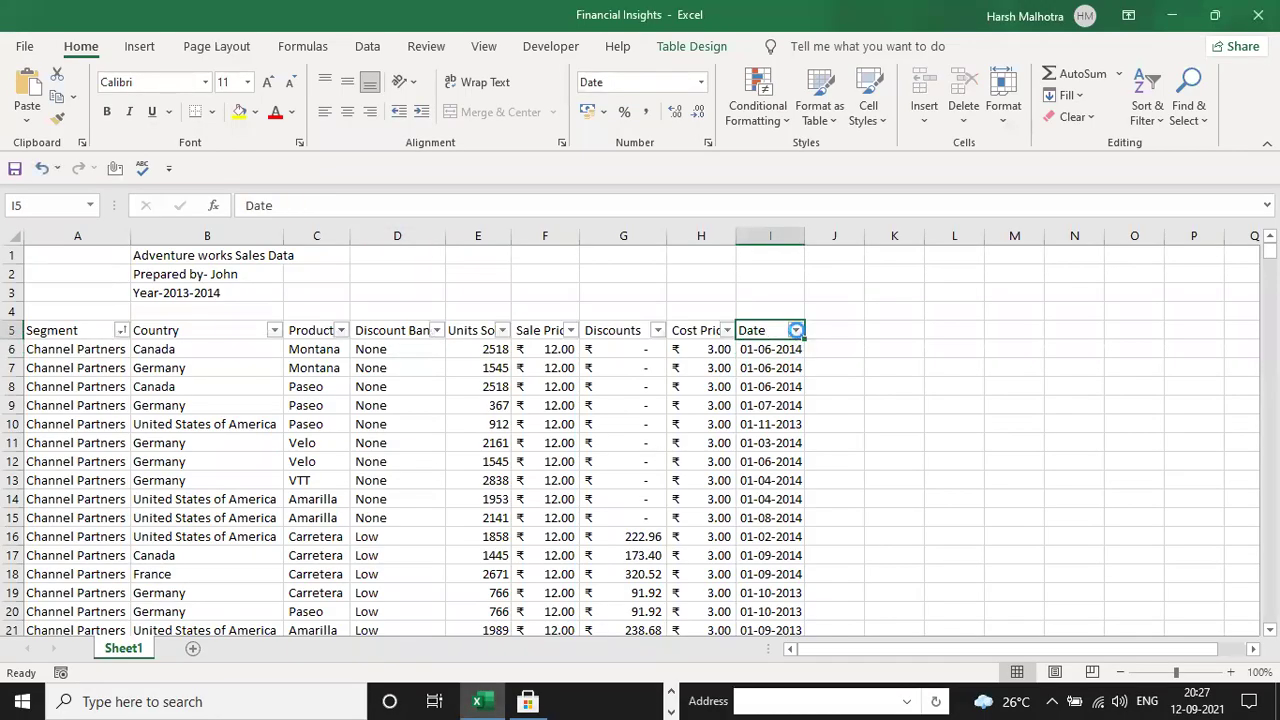
pyautogui.click(796, 330)
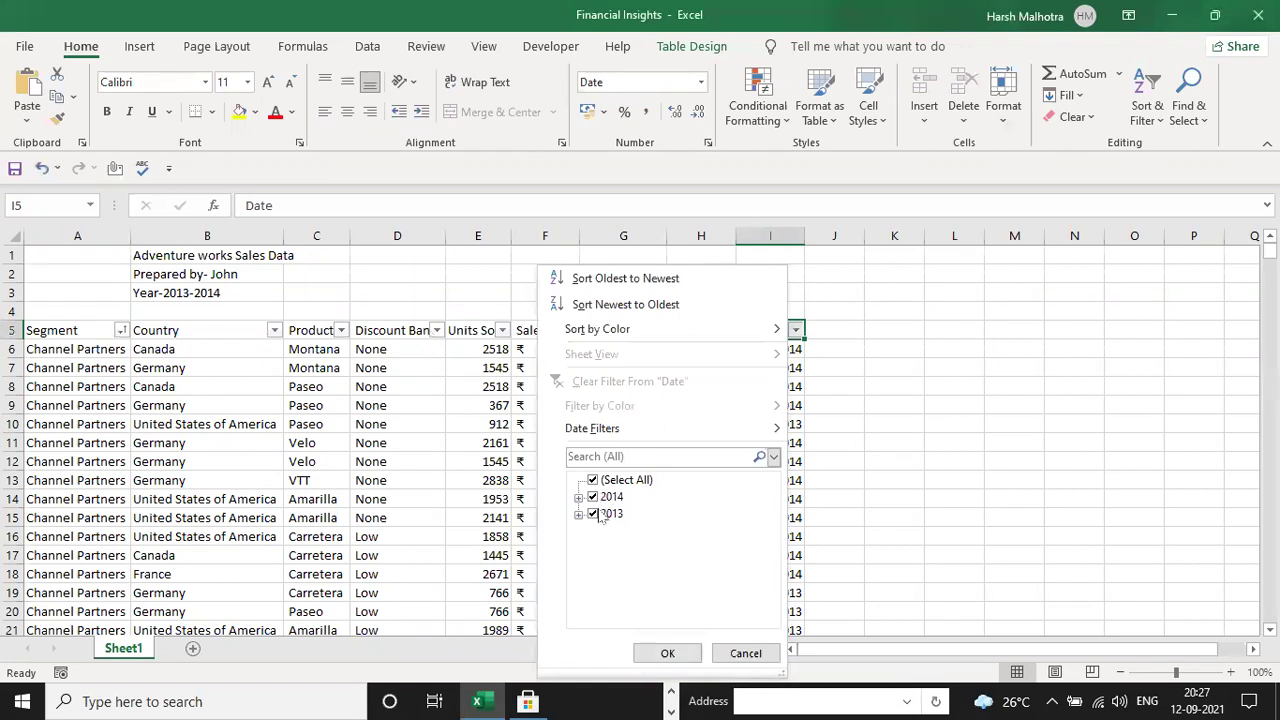
pyautogui.click(745, 653)
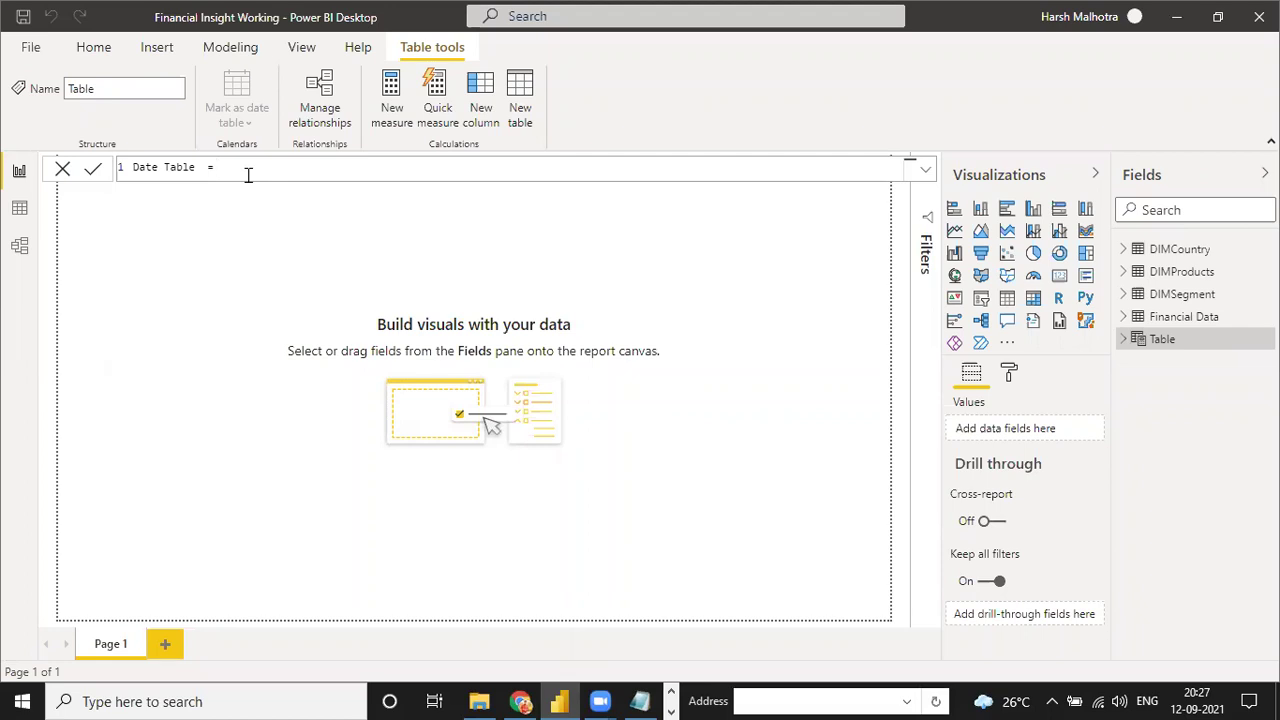
# - Return to Power BI, define Date Table as CALENDARAUTO() and commit the formula
pyautogui.write('al')
pyautogui.press('Down')
pyautogui.press('Down')
pyautogui.press('Tab')
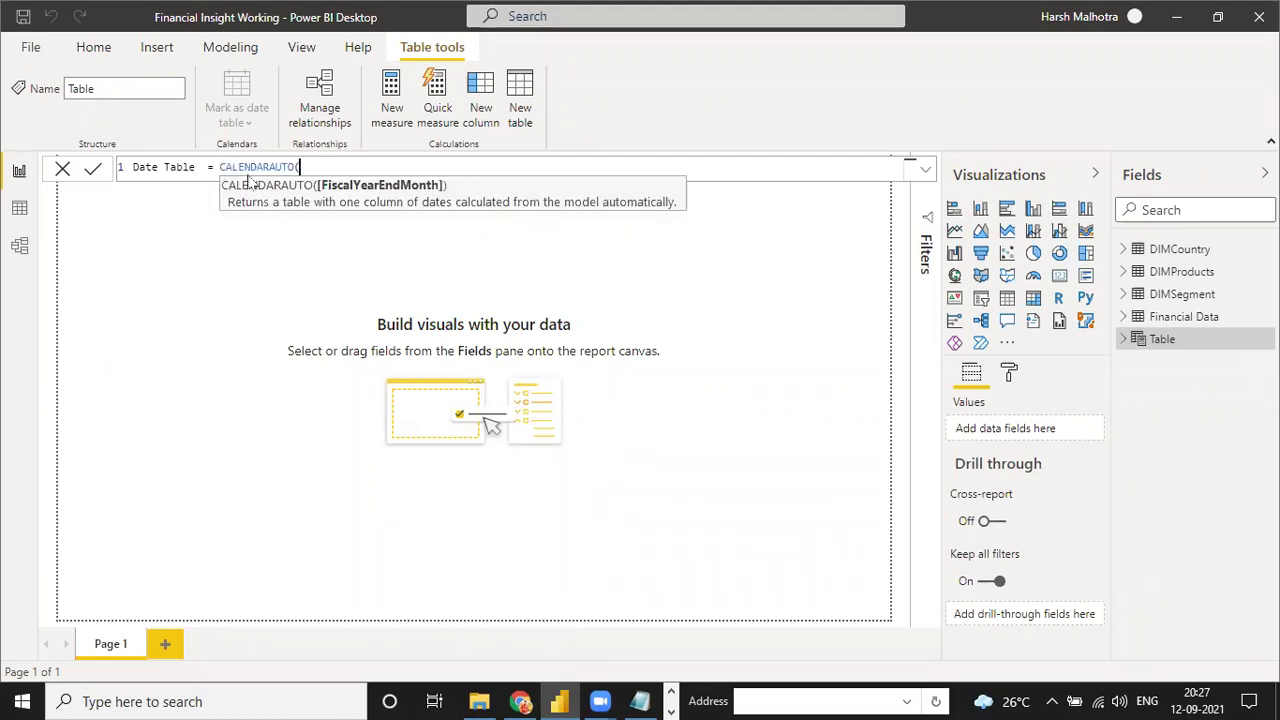
pyautogui.write(')')
pyautogui.press('BackSpace')
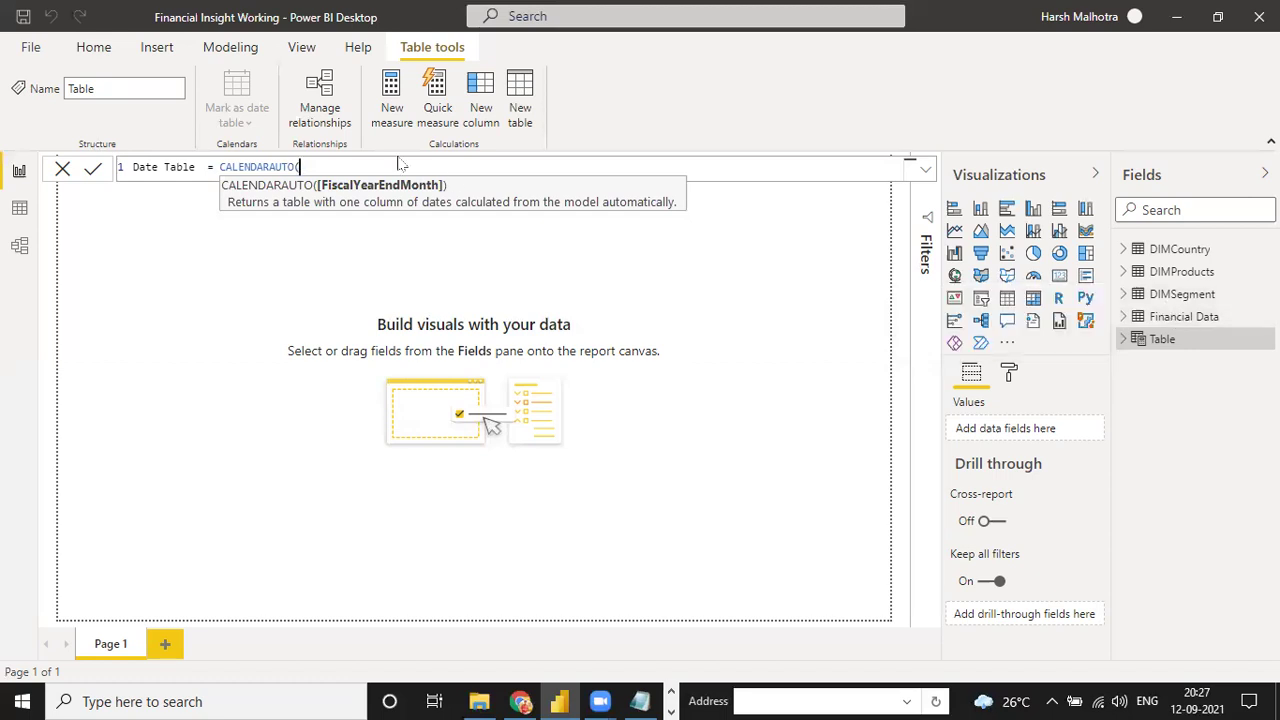
pyautogui.write(')')
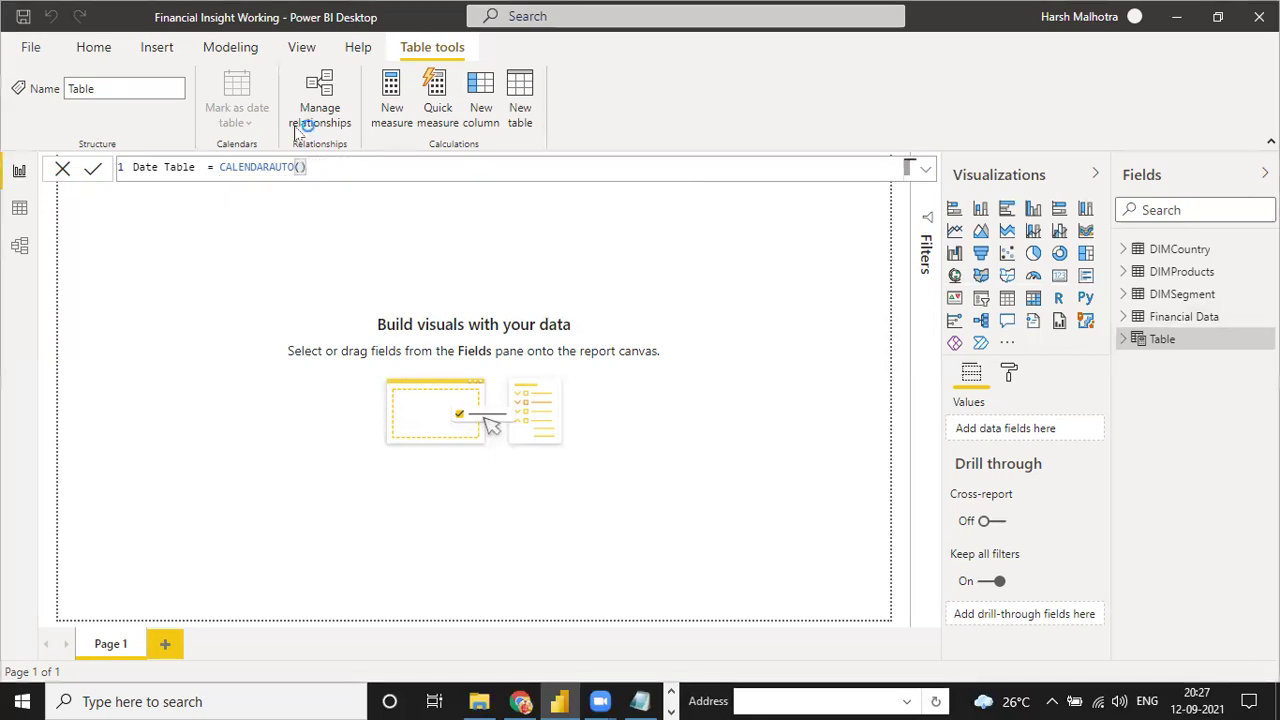
pyautogui.press('Return')
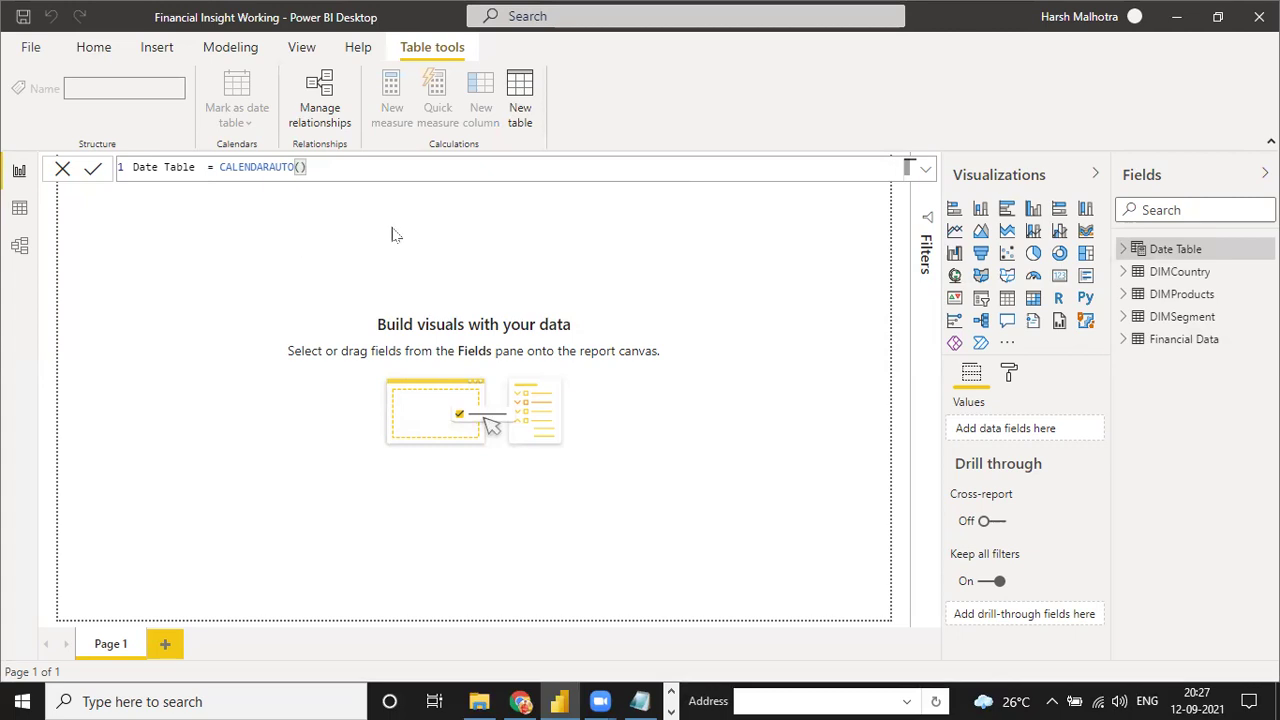
# - Examine the generated dates of Date Table in the data view, from the first row to the last
pyautogui.click(19, 207)
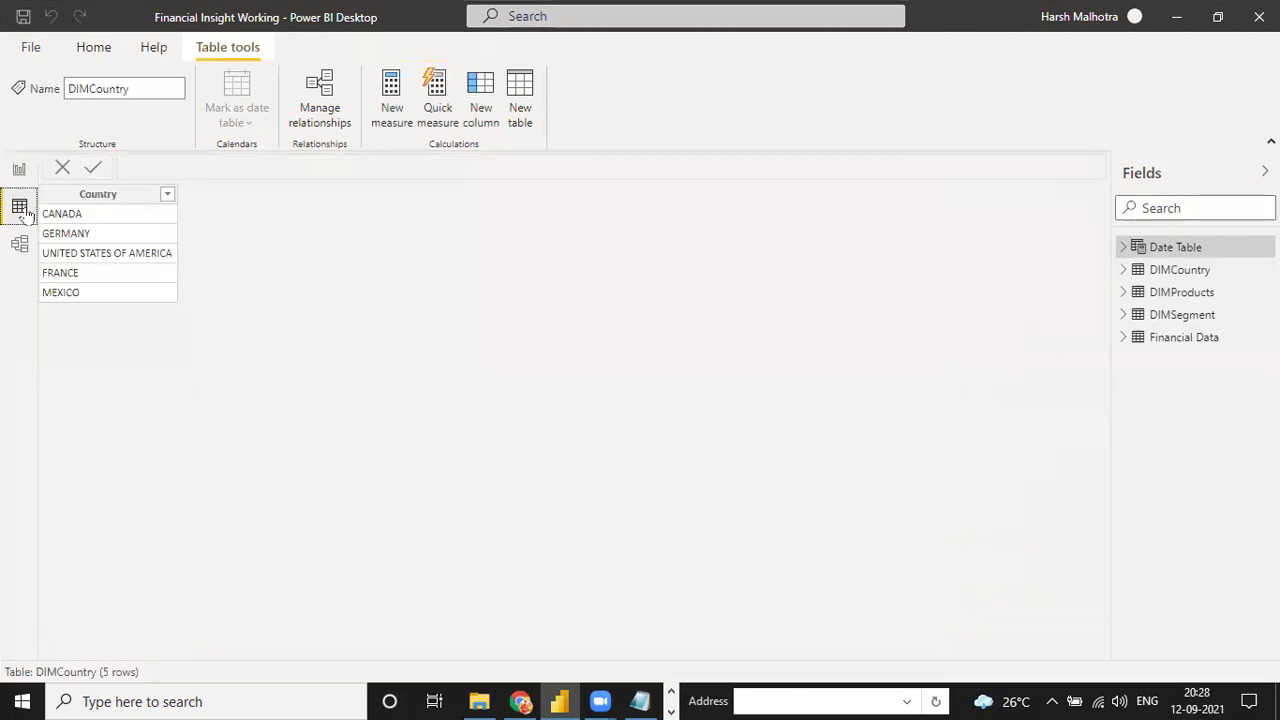
pyautogui.click(1178, 250)
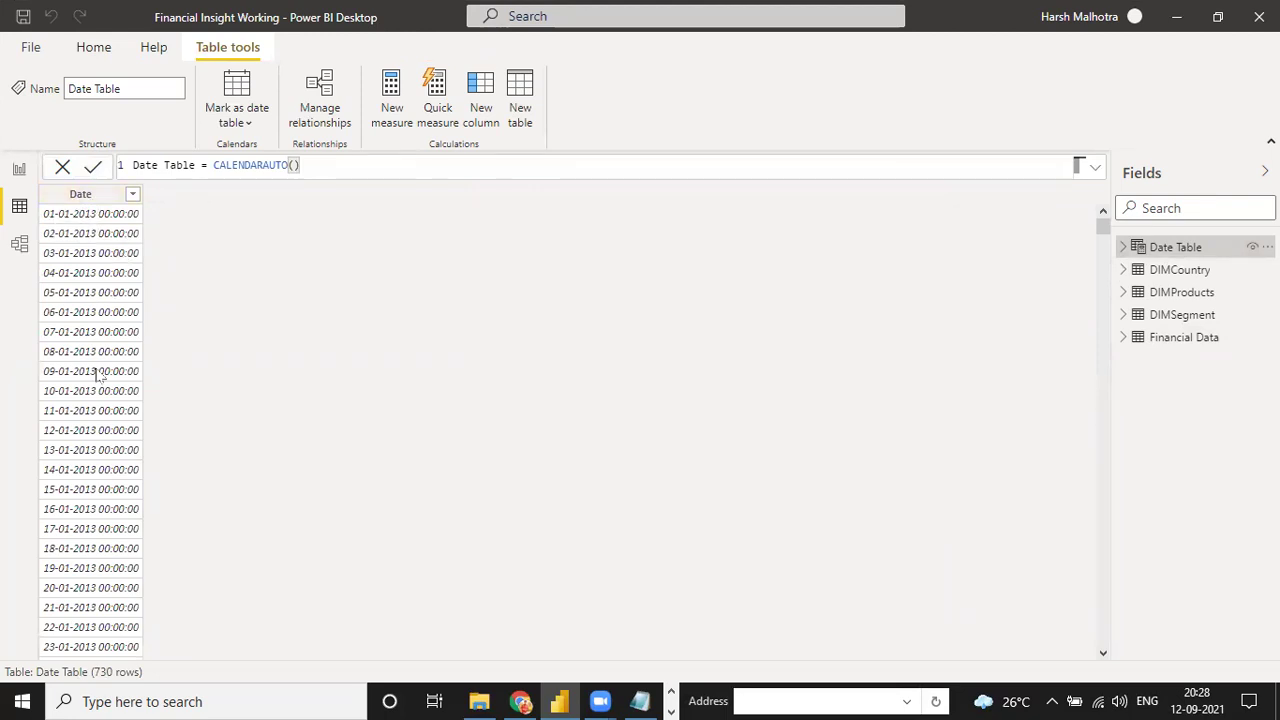
pyautogui.scroll(-20, 94, 409)
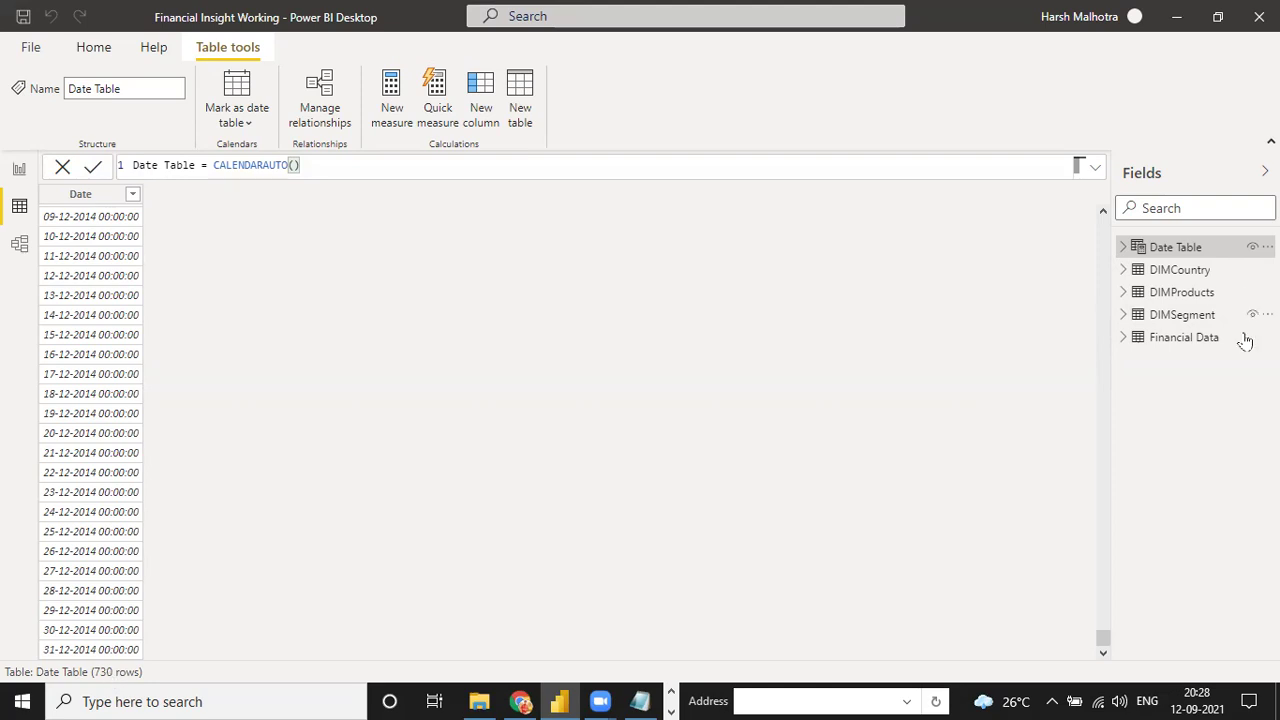
# - Look through the Financial Data rows for comparison, check the Date Table formula in the report view and return to the data view
pyautogui.click(1204, 340)
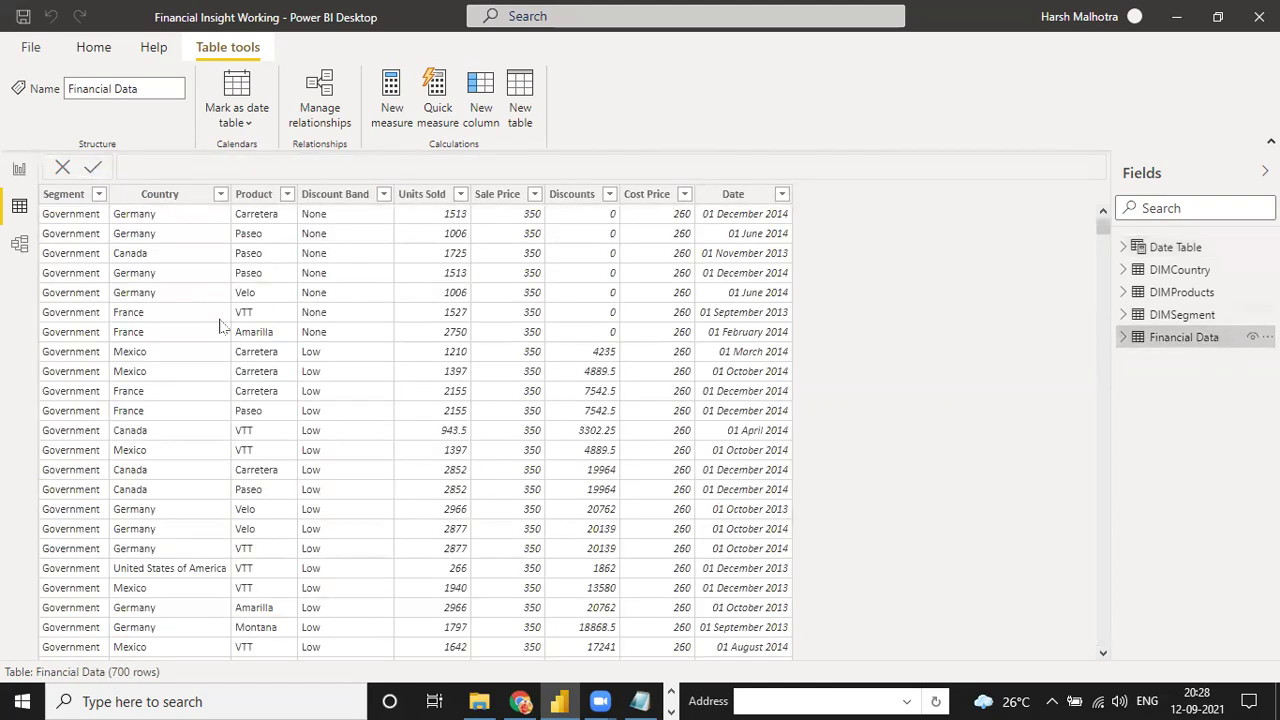
pyautogui.scroll(-10, 220, 325)
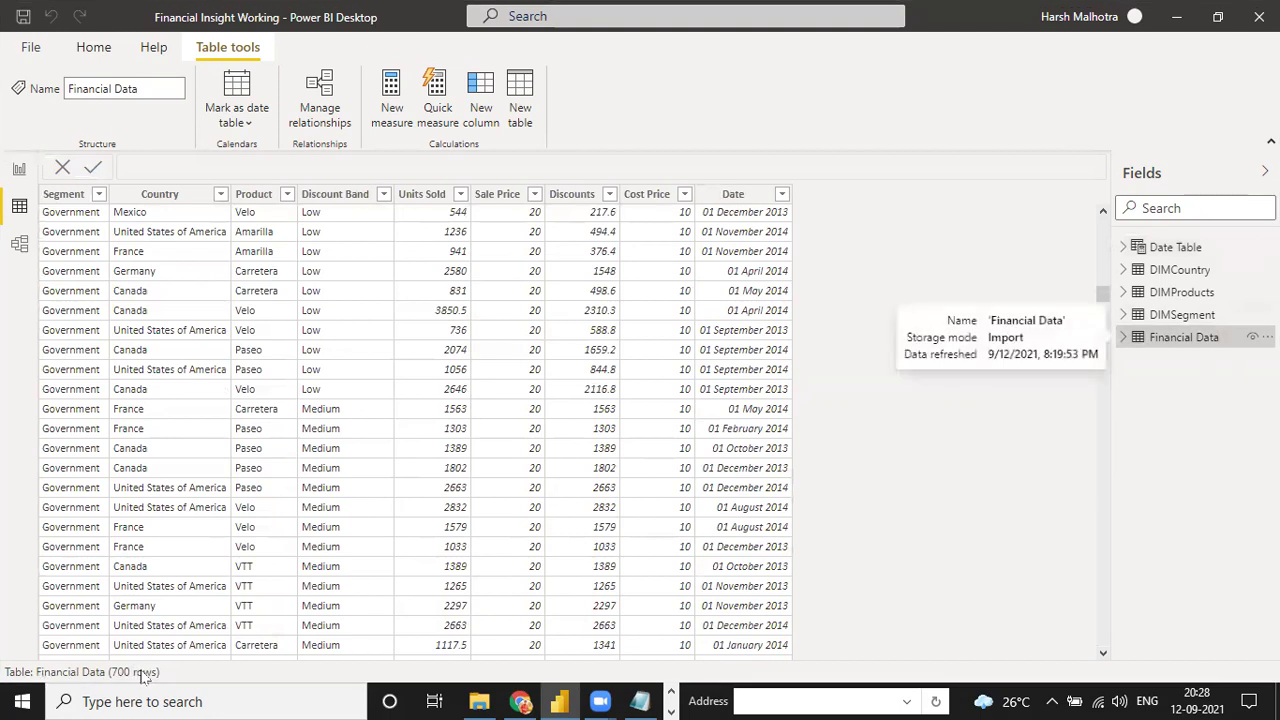
pyautogui.scroll(10, 740, 350)
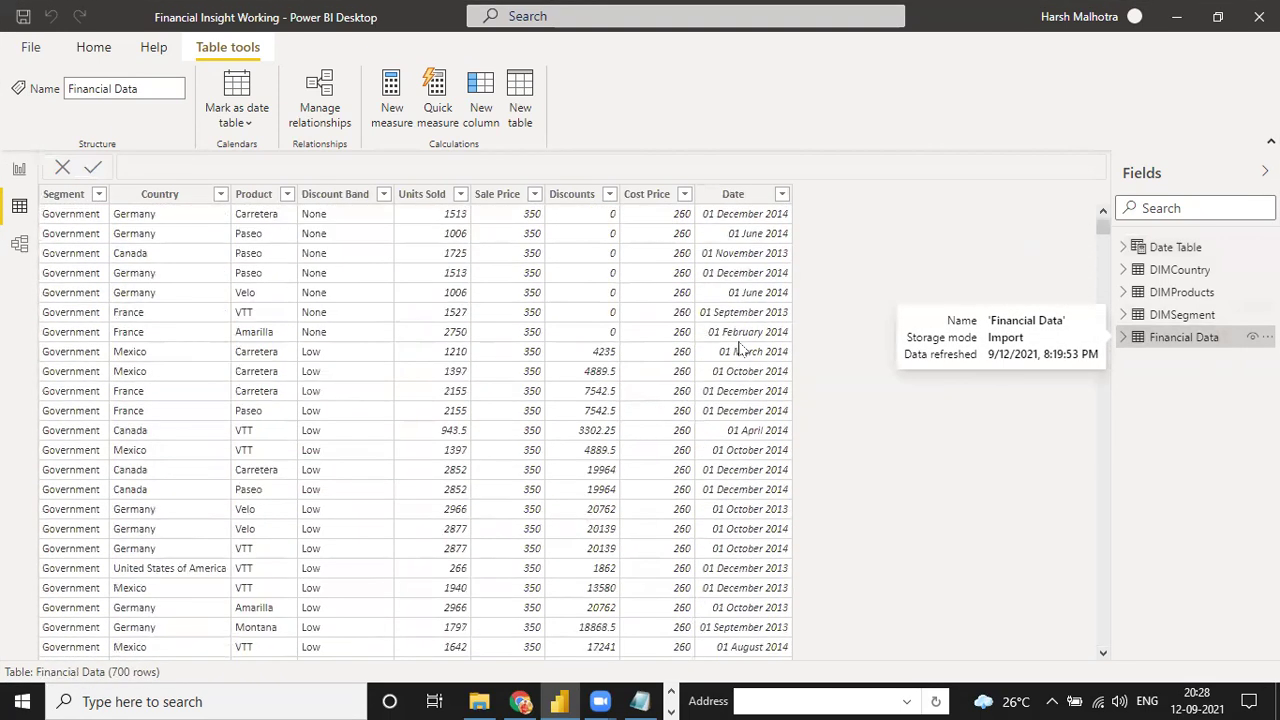
pyautogui.click(18, 170)
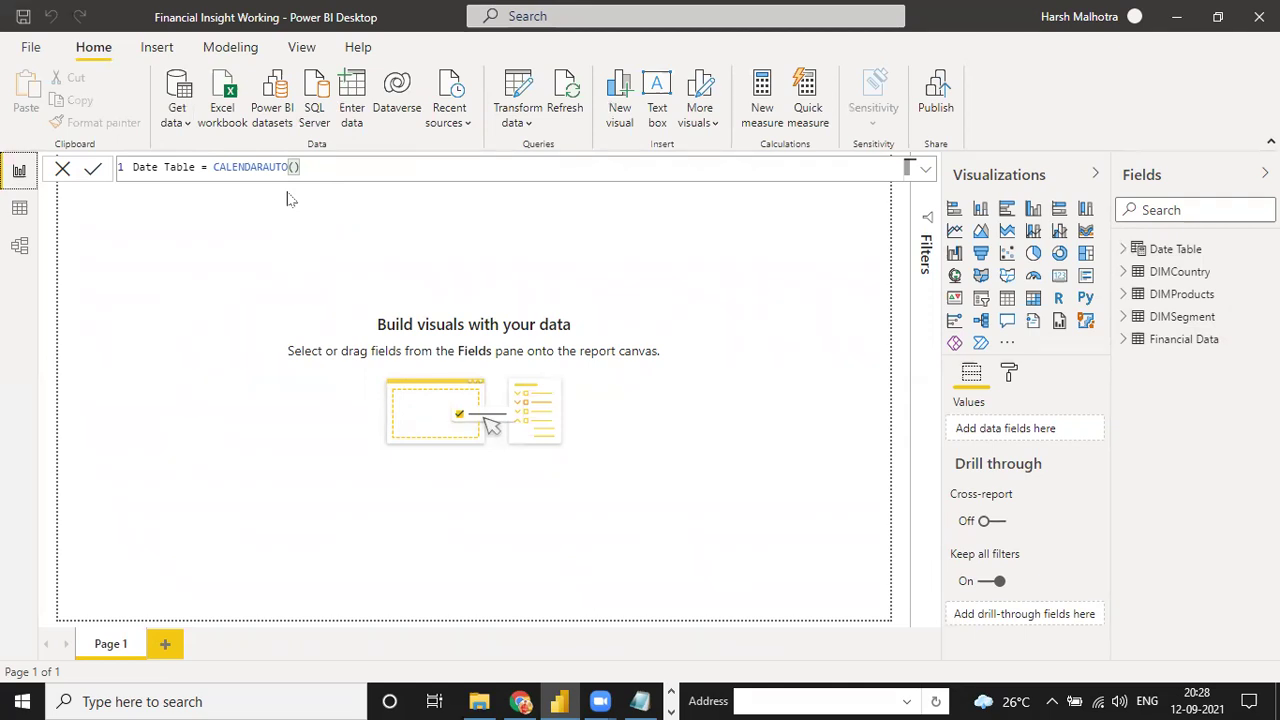
pyautogui.click(19, 208)
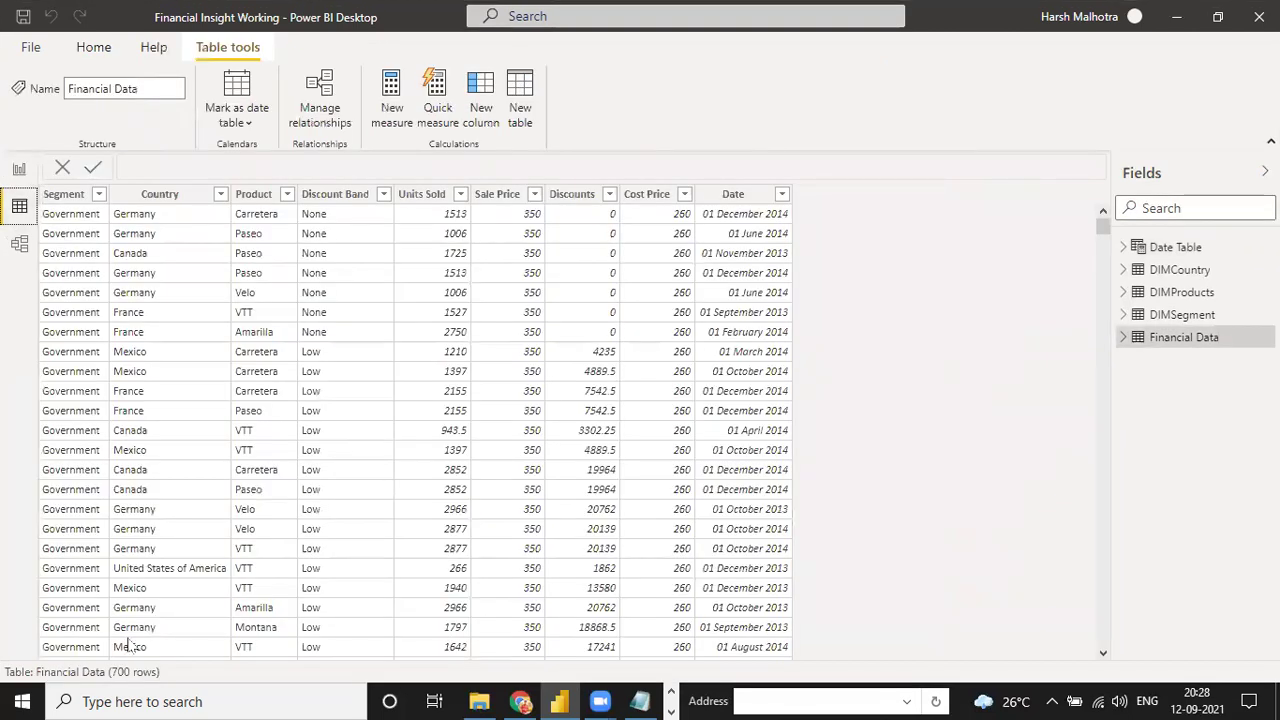
# - Set the Date column of Date Table to the Date data type with the 14-03-2001 (dd-mm-yyyy) format
pyautogui.click(1182, 248)
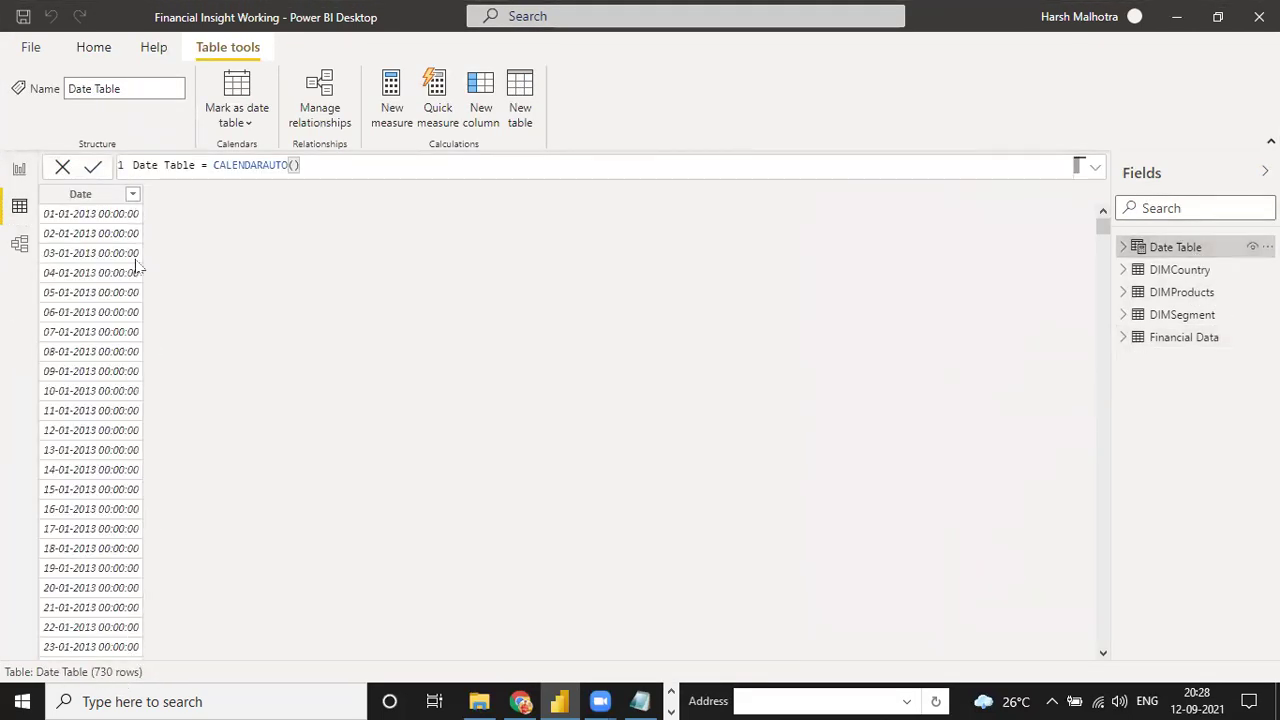
pyautogui.click(92, 200)
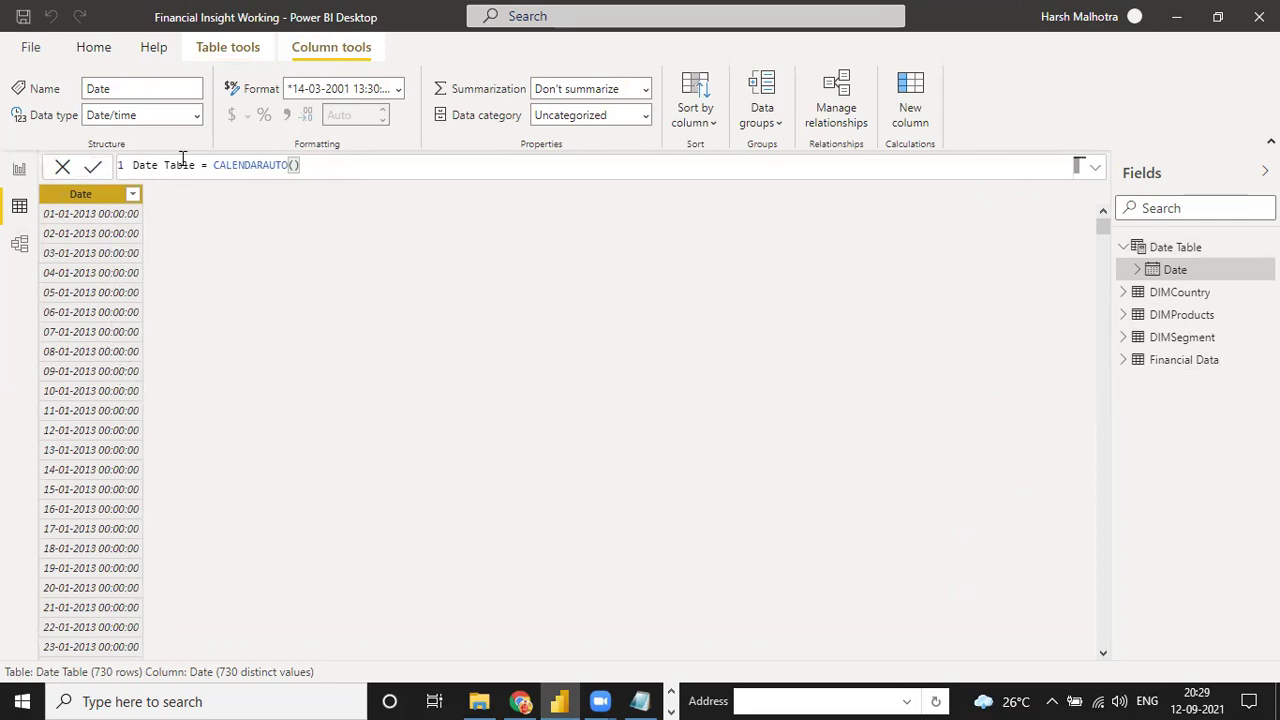
pyautogui.click(192, 117)
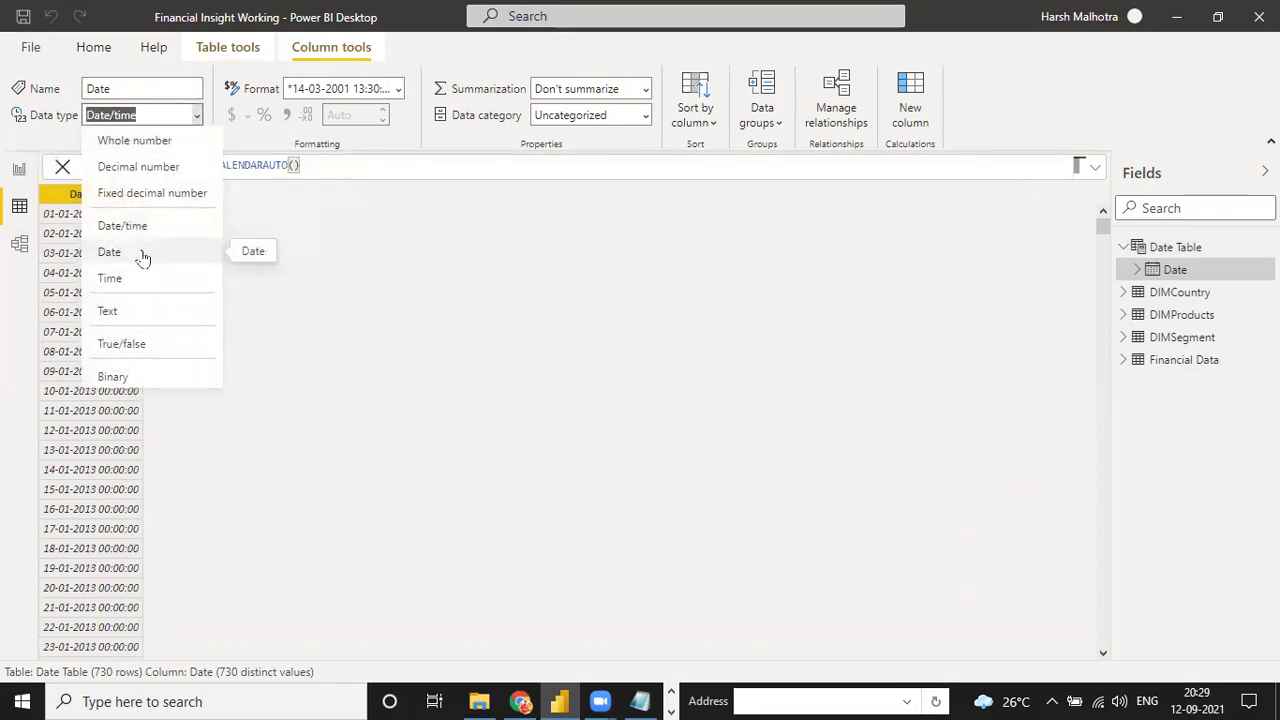
pyautogui.click(143, 257)
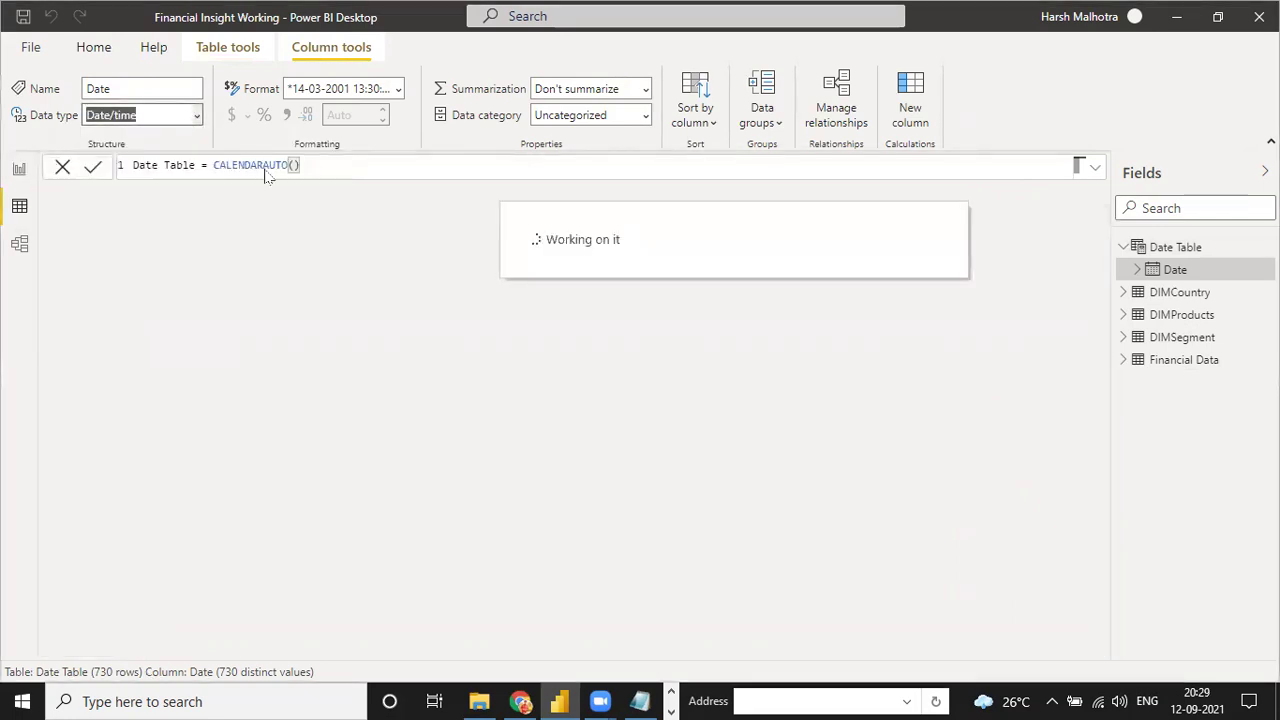
pyautogui.click(397, 89)
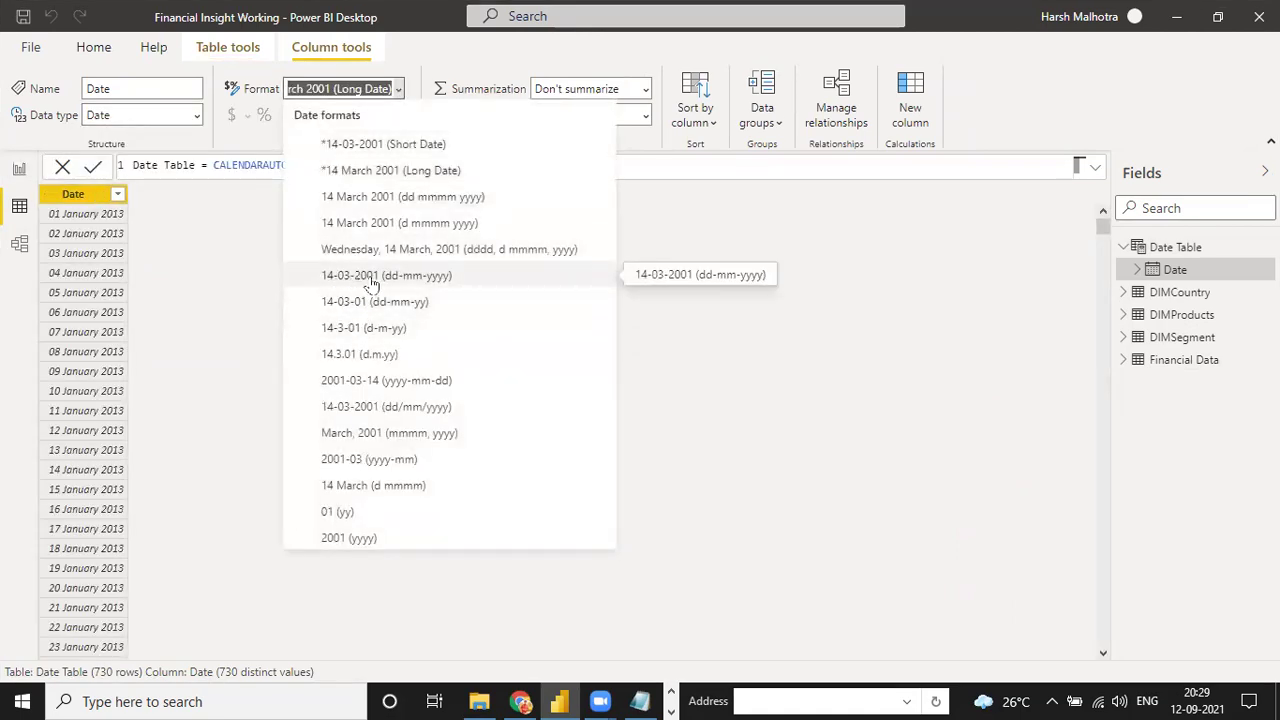
pyautogui.click(404, 284)
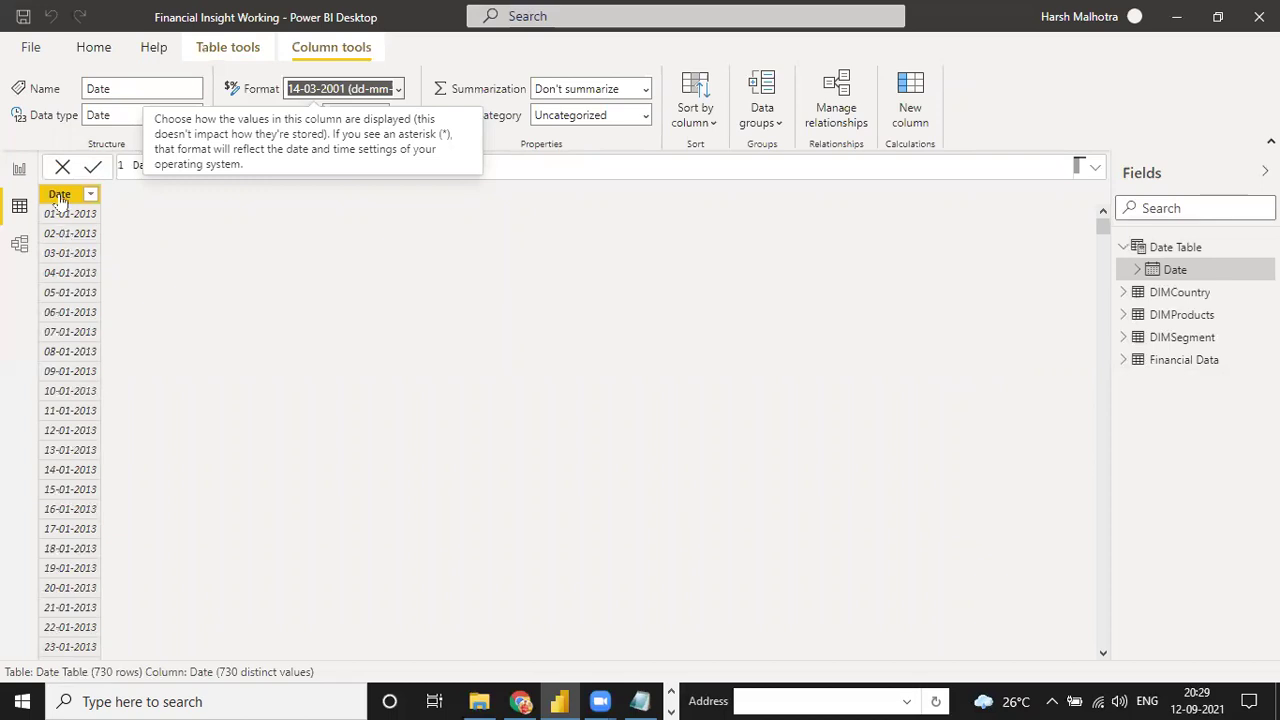
# - Add a calculated column named Year to Date Table
pyautogui.click(916, 102)
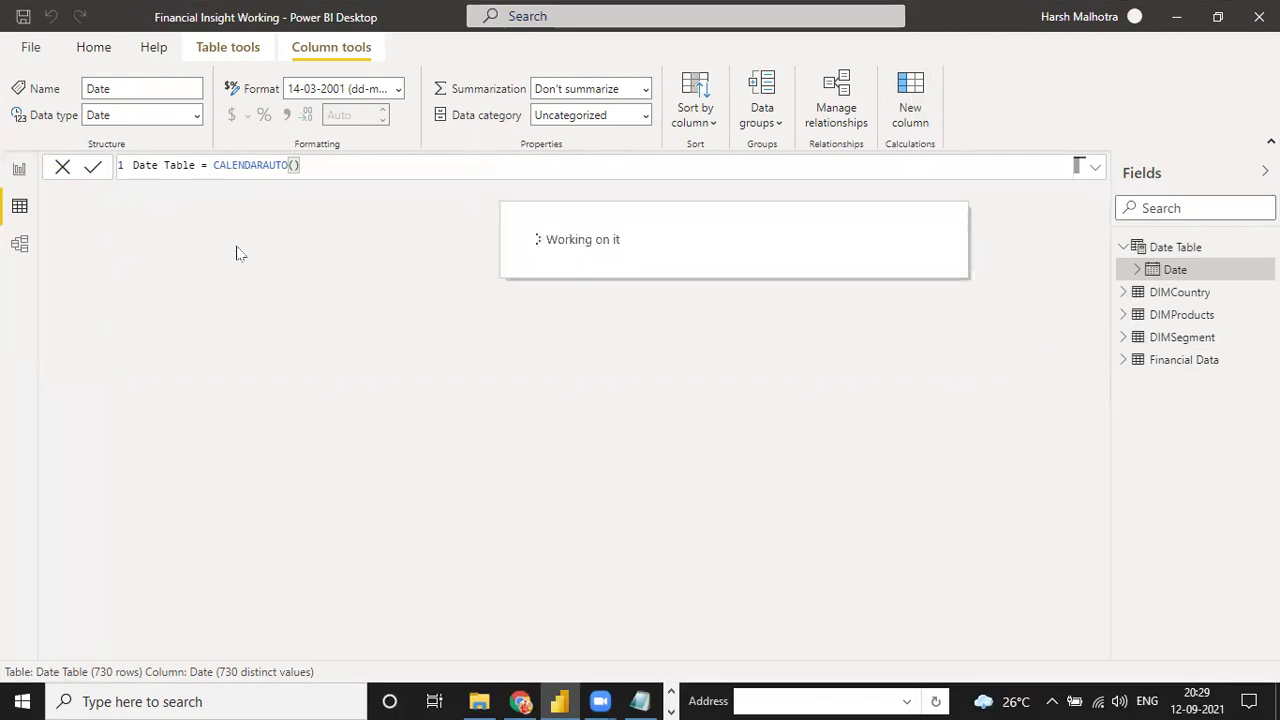
pyautogui.click(173, 165)
pyautogui.press('BackSpace')
pyautogui.press('BackSpace')
pyautogui.press('BackSpace')
pyautogui.press('BackSpace')
pyautogui.write('Year =')
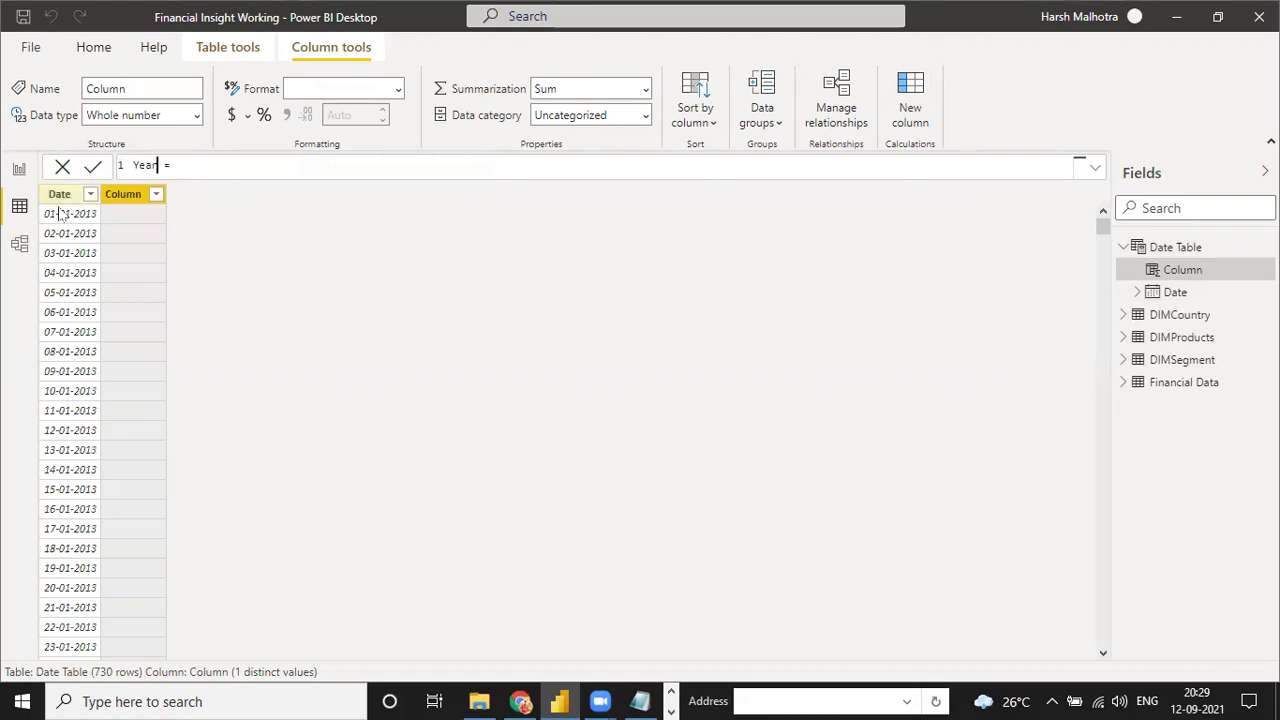
# - Define Year as FORMAT('Date Table'[Date],"YYYY"), commit it and check the resulting rows
pyautogui.click(195, 161)
pyautogui.write('for')
pyautogui.press('Tab')
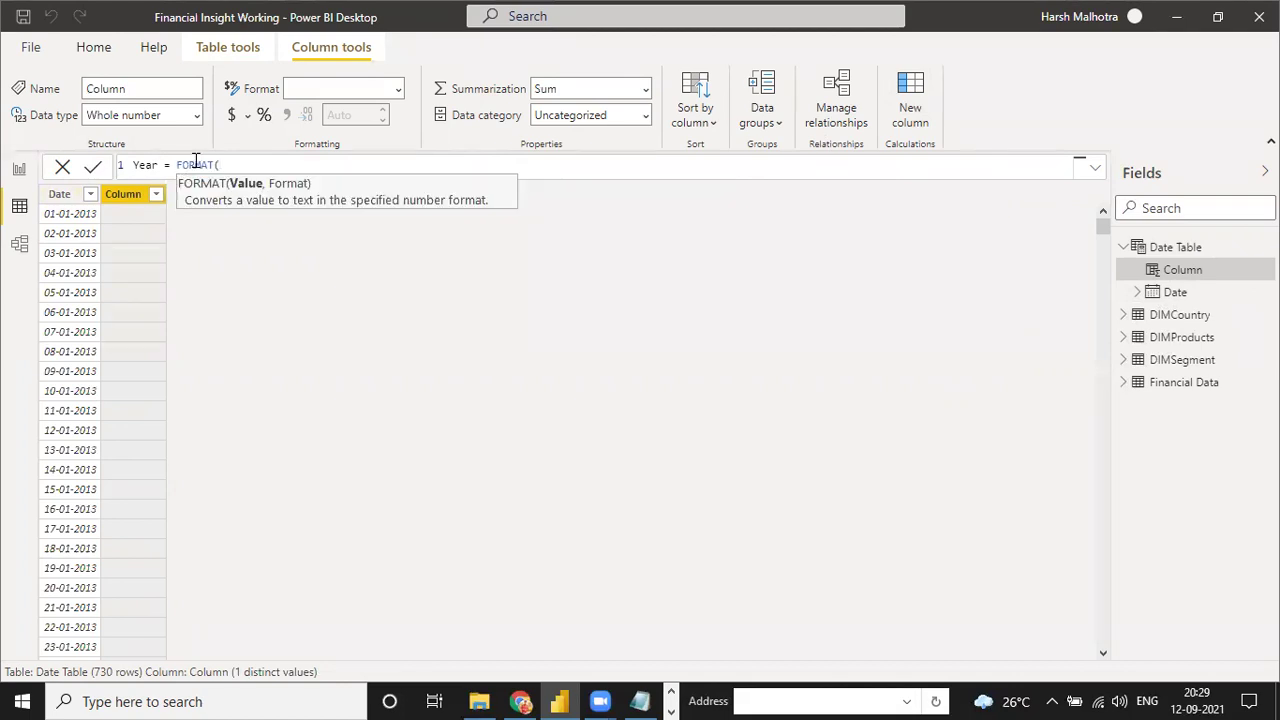
pyautogui.write('DAT')
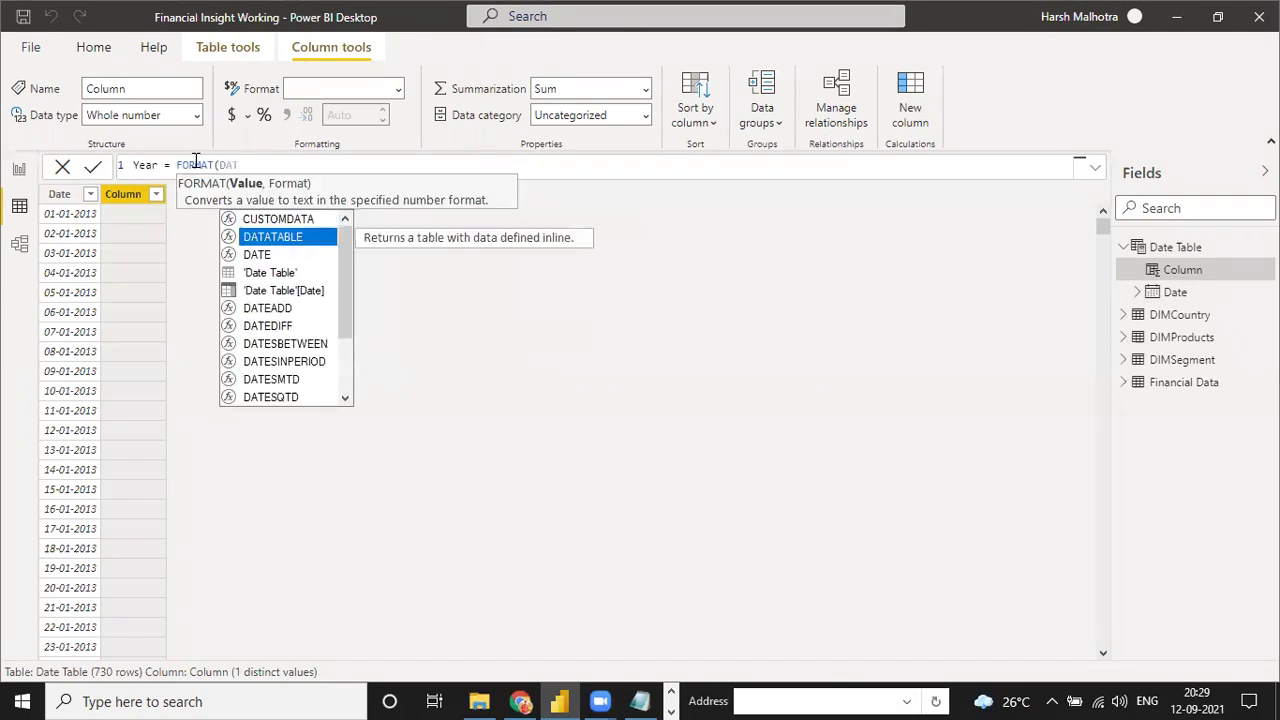
pyautogui.press('Down')
pyautogui.press('Down')
pyautogui.press('Down')
pyautogui.press('Tab')
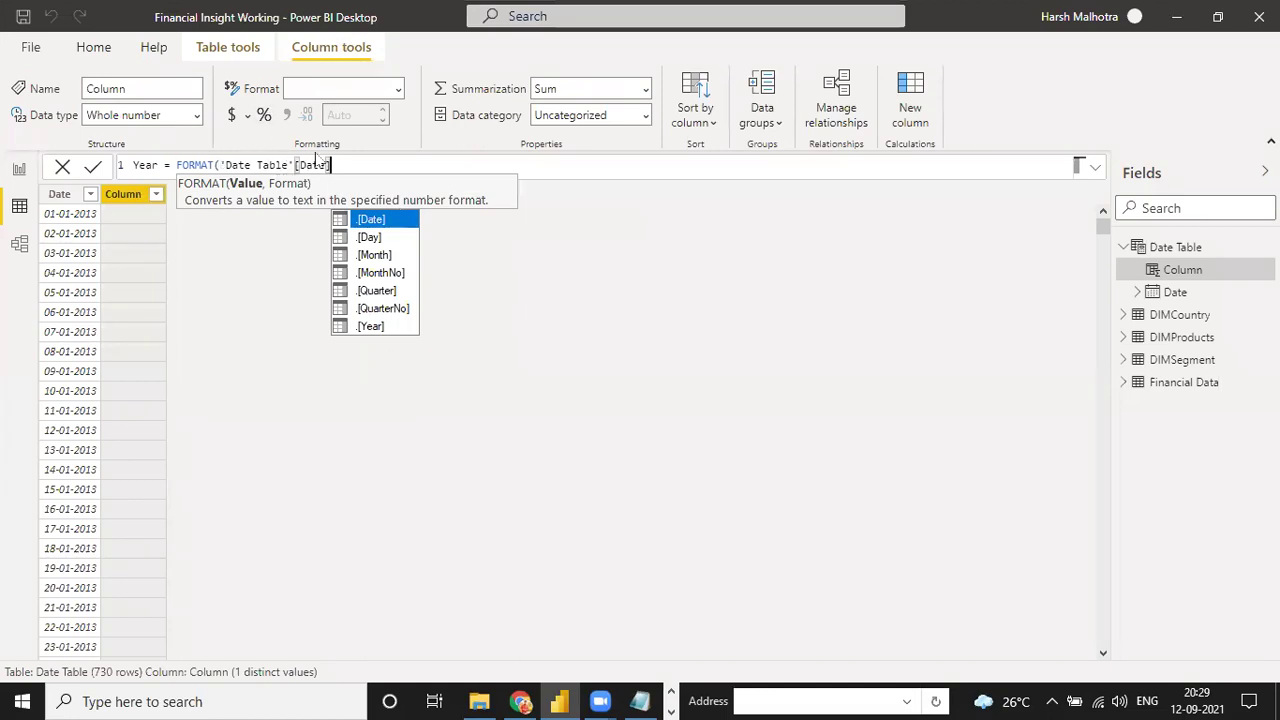
pyautogui.write(',')
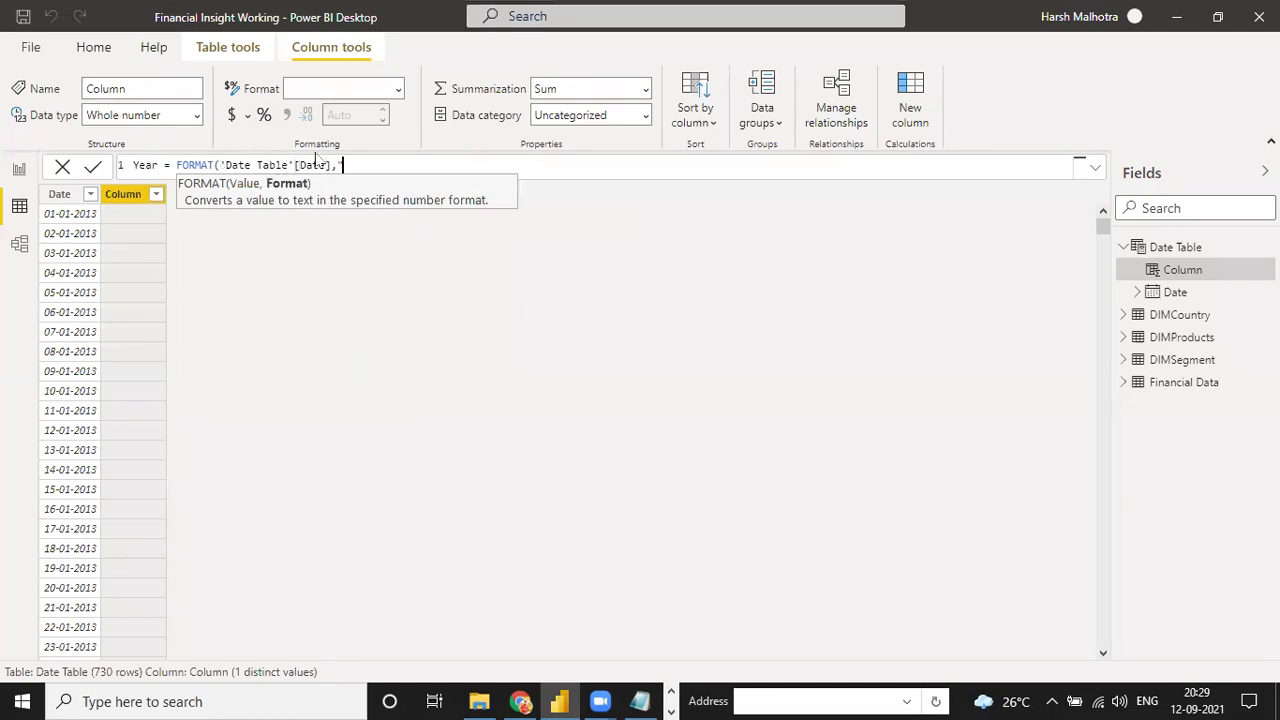
pyautogui.write('"YYYY")')
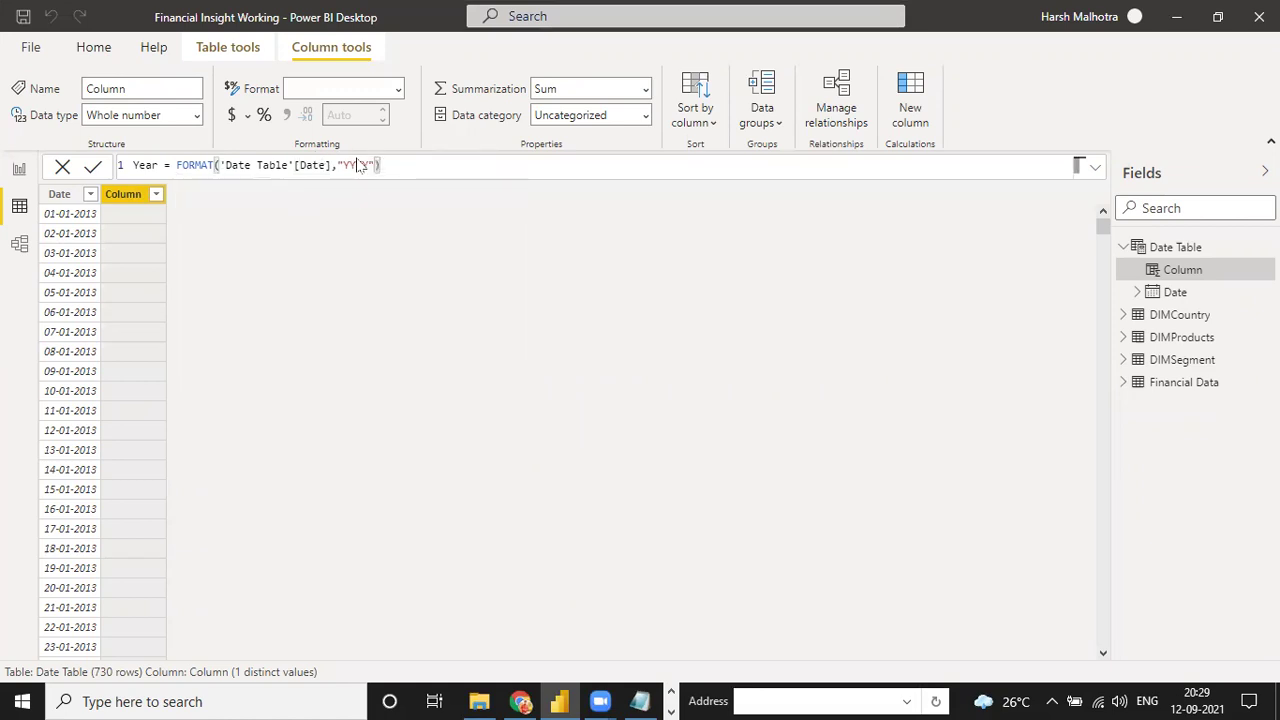
pyautogui.press('Return')
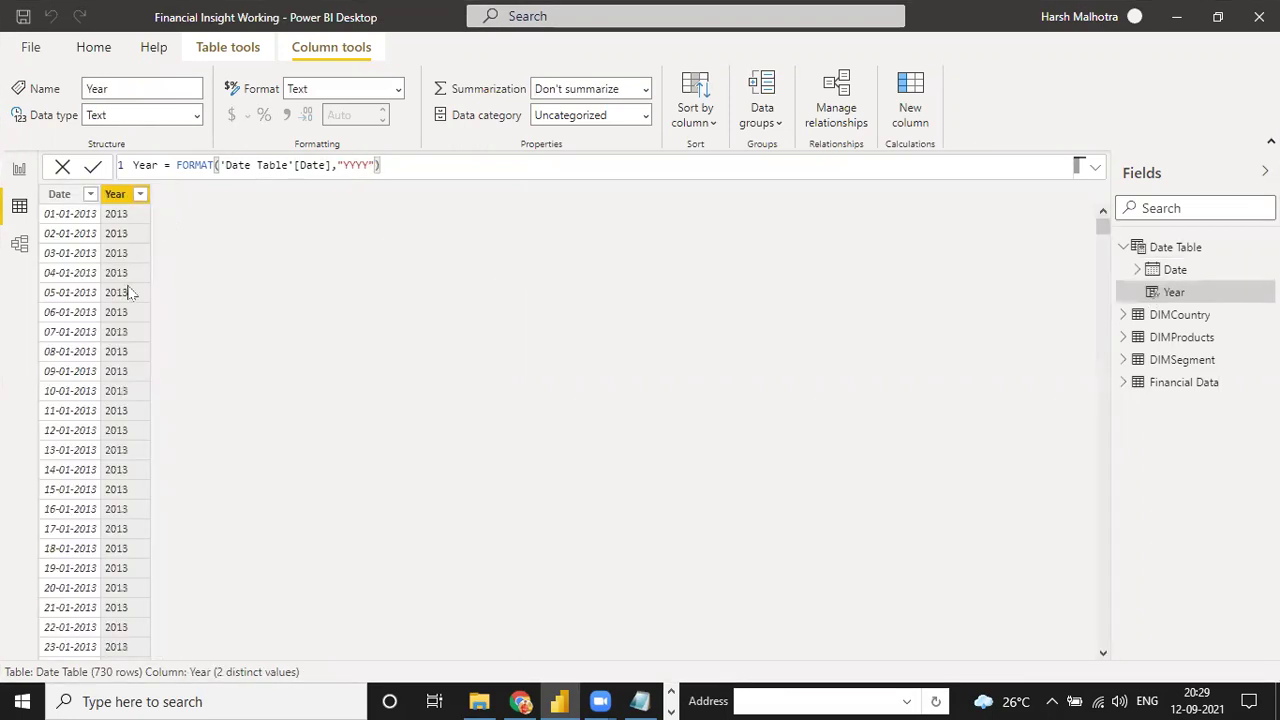
pyautogui.scroll(-3, 131, 346)
pyautogui.scroll(3, 67, 233)
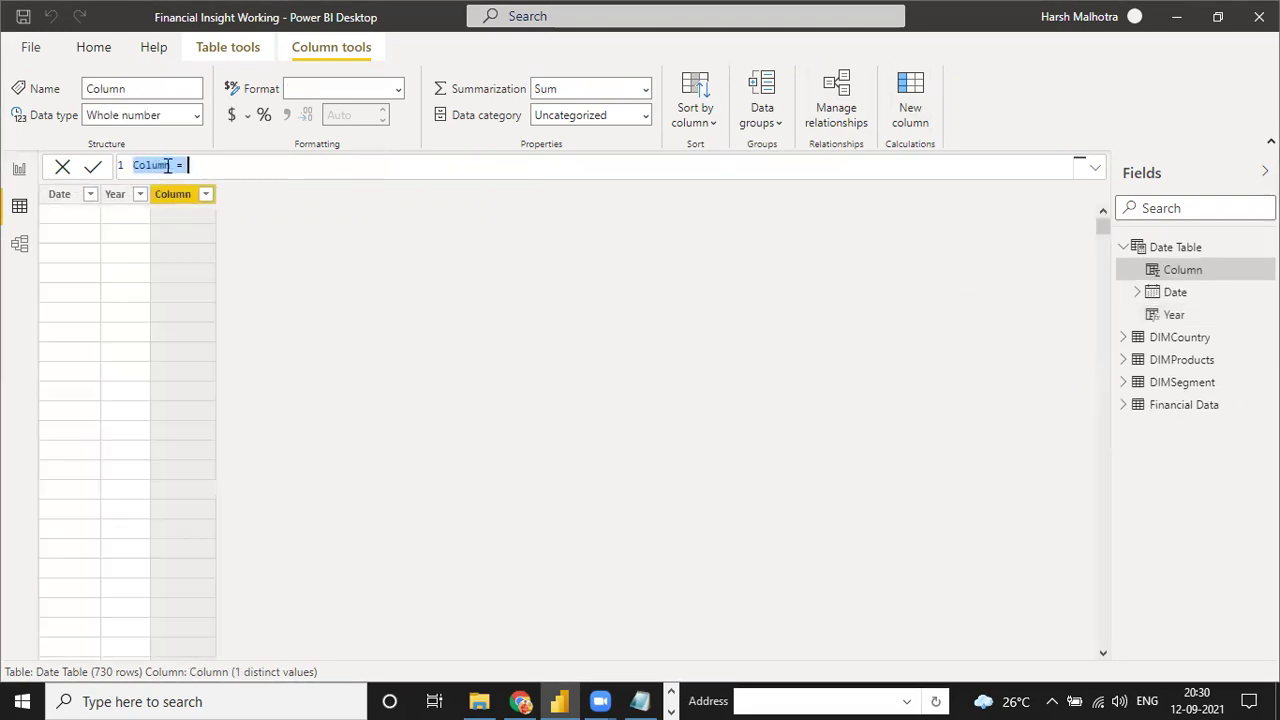
# - Add a calculated column named Month Name to Date Table and begin its formula with FORMAT
pyautogui.press('BackSpace')
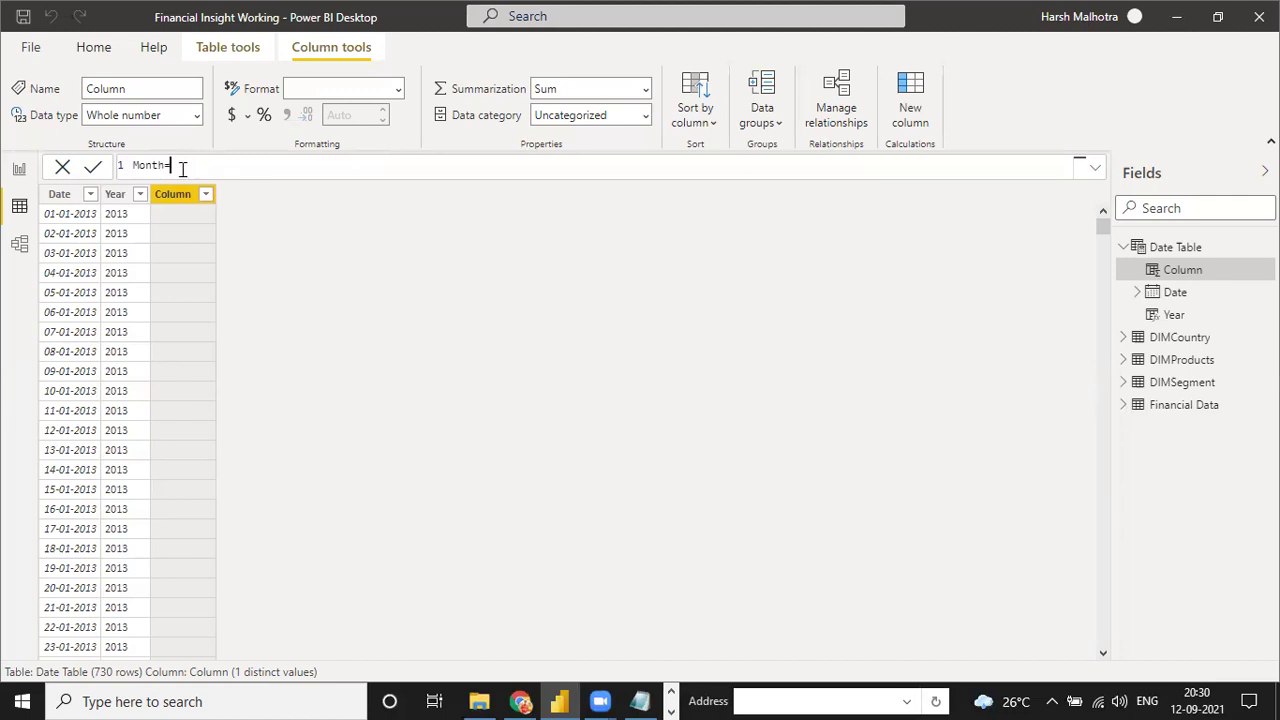
pyautogui.write('Month Name =')
pyautogui.press('BackSpace')
pyautogui.write('FORMAT(')
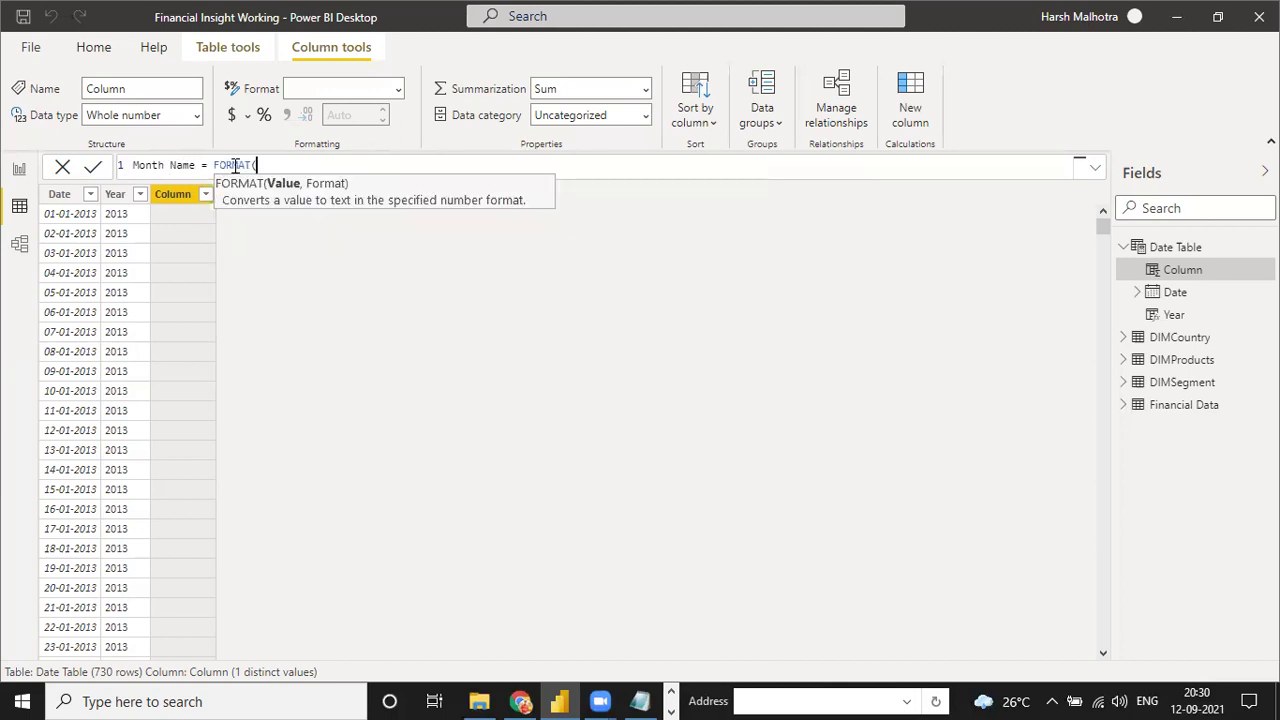
# - Complete the Month Name formula as FORMAT('Date Table'[Date],"MMM") and commit it
pyautogui.write("'Date")
pyautogui.press('Down')
pyautogui.press('Down')
pyautogui.press('Down')
pyautogui.press('Down')
pyautogui.press('Down')
pyautogui.press('Down')
pyautogui.press('Tab')
pyautogui.write(',')
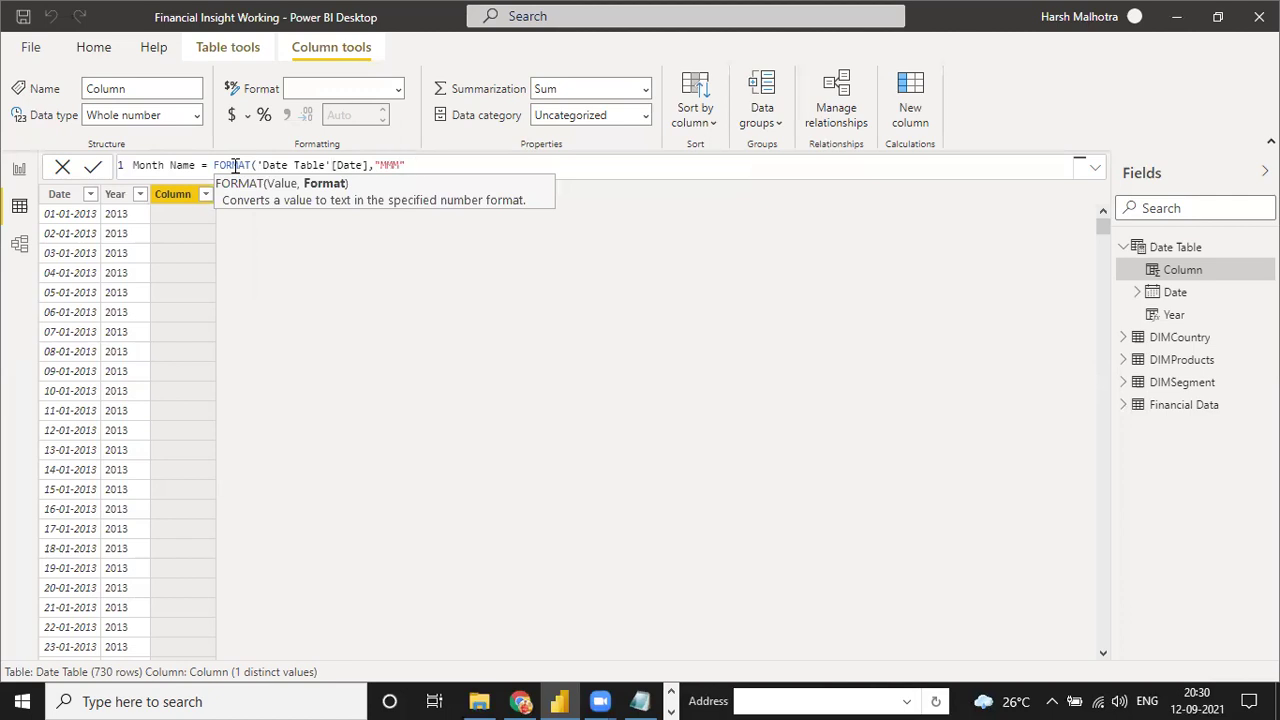
pyautogui.write('"MMM")')
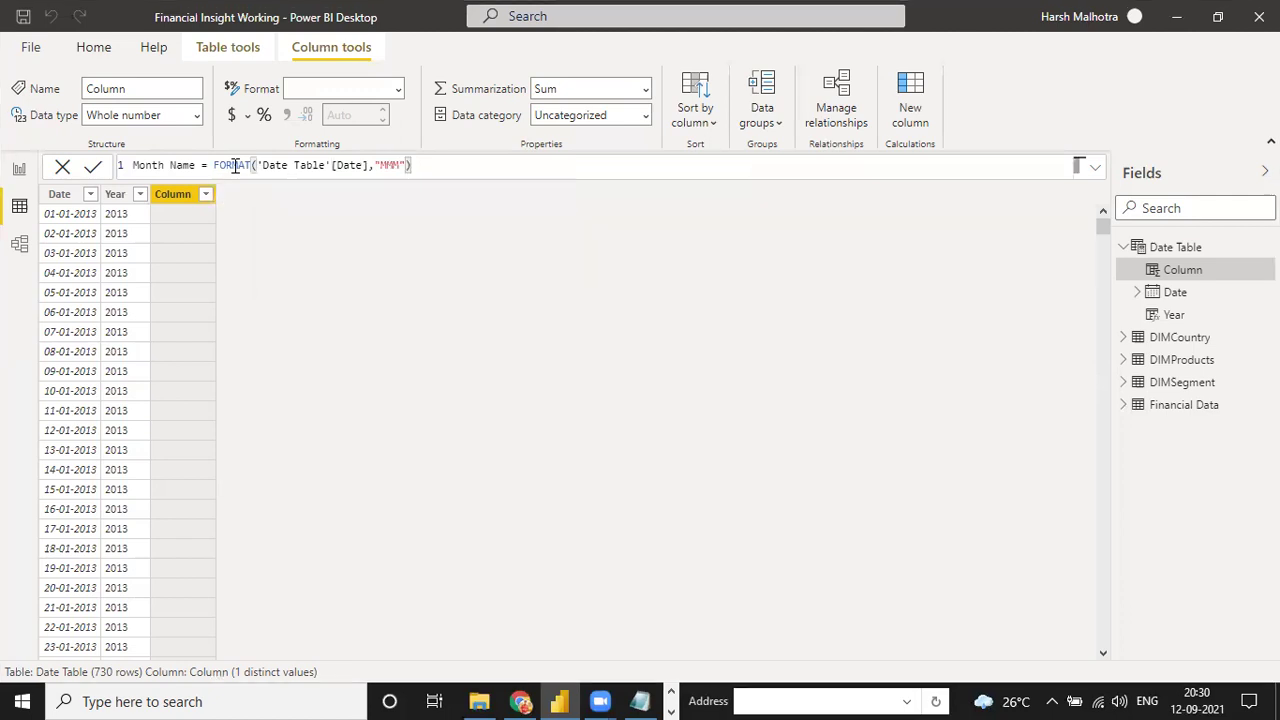
pyautogui.press('Return')
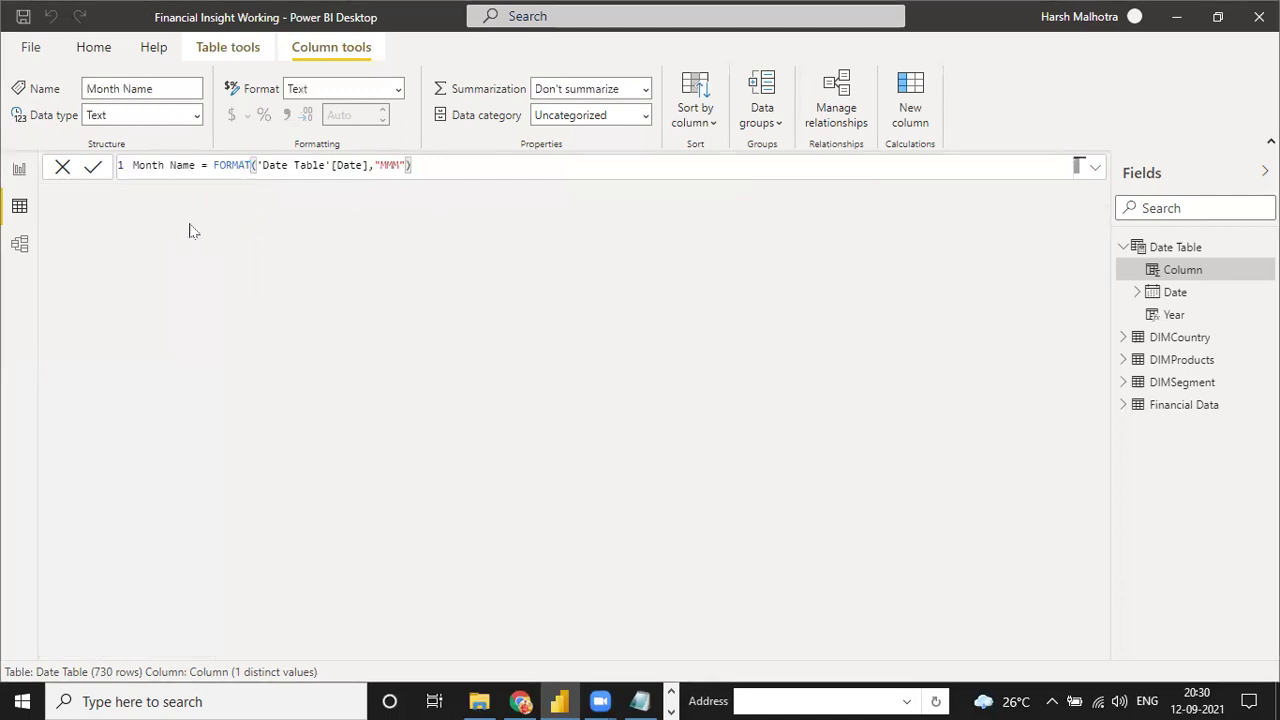
# - Check the Month Name values in the rows and the column's filter list, keeping every month selected
pyautogui.scroll(-7, 186, 298)
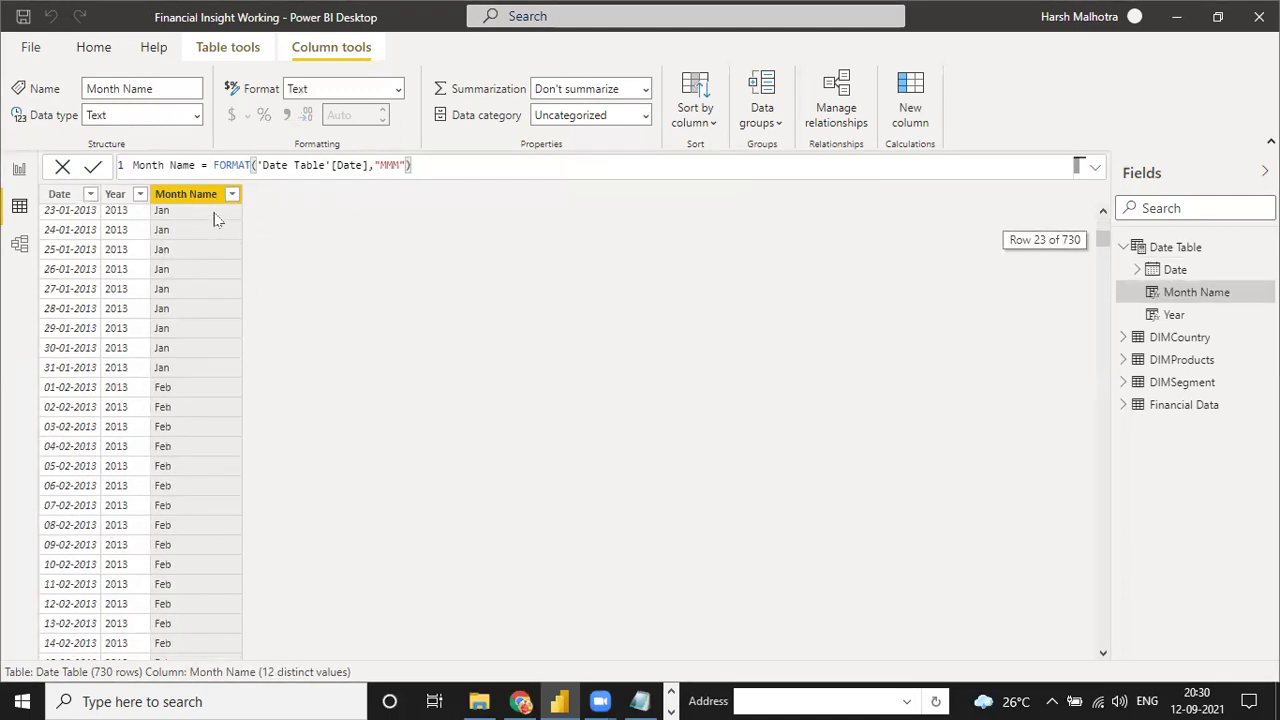
pyautogui.click(231, 195)
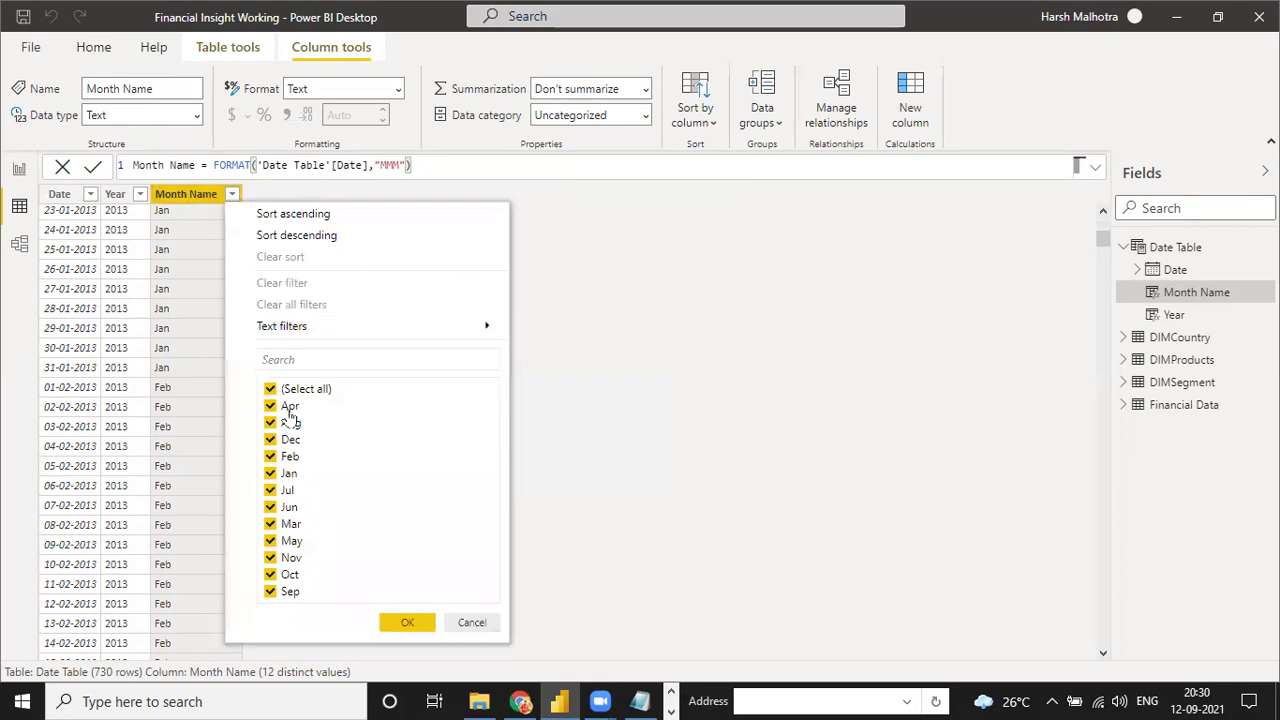
pyautogui.click(407, 622)
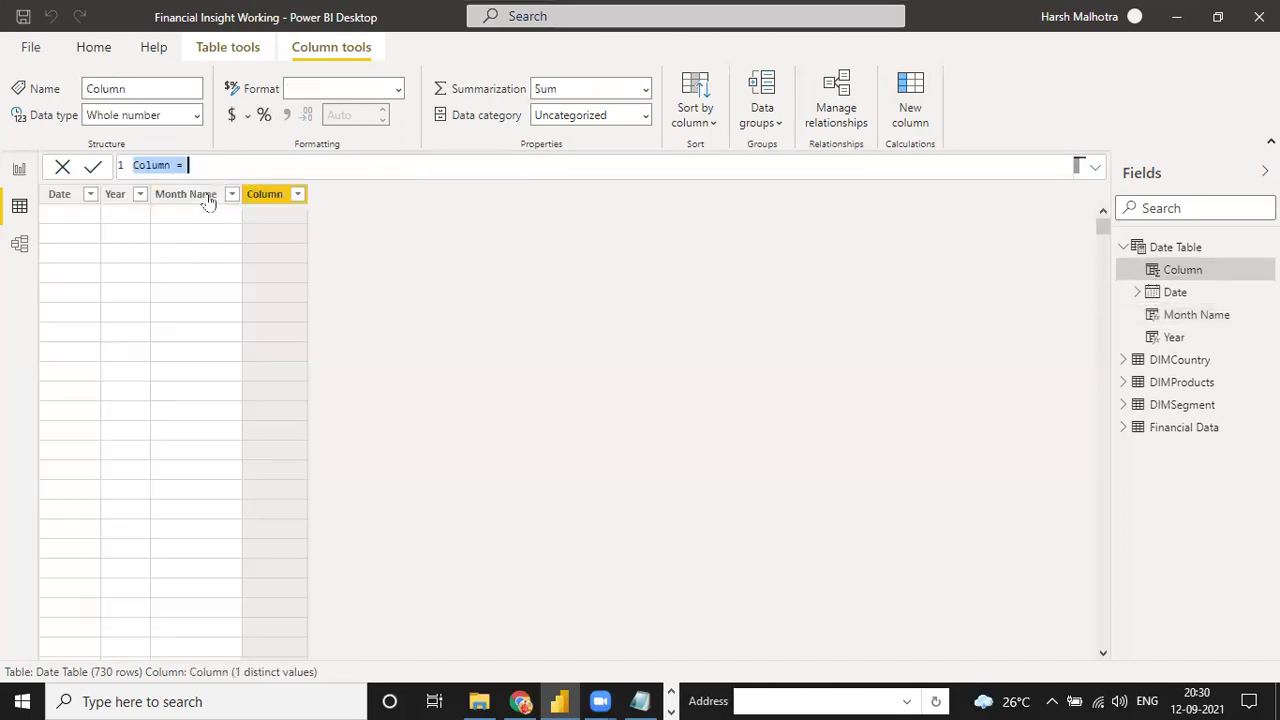
# - Name the new calculated column in Date Table Month Full Name and begin its formula with FORMAT
pyautogui.click(172, 164)
pyautogui.press('BackSpace')
pyautogui.press('BackSpace')
pyautogui.press('BackSpace')
pyautogui.press('BackSpace')
pyautogui.press('BackSpace')
pyautogui.press('BackSpace')
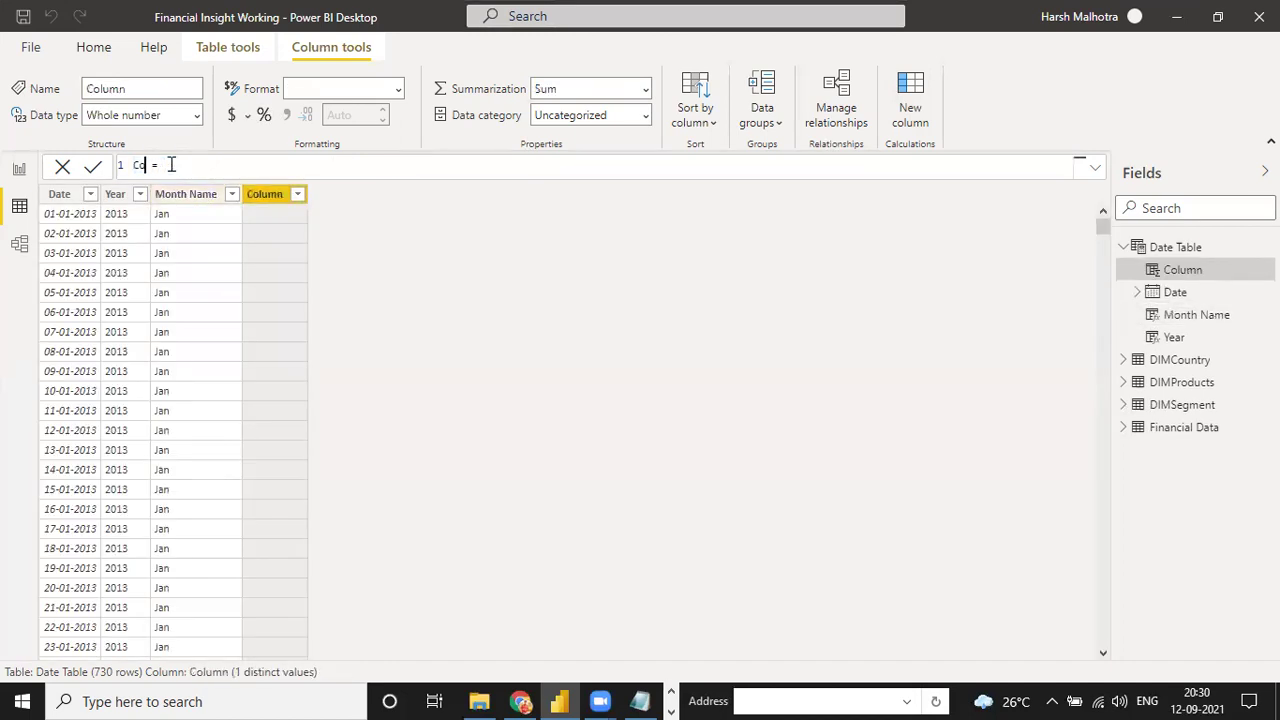
pyautogui.write('Mongth')
pyautogui.press('BackSpace')
pyautogui.press('BackSpace')
pyautogui.press('BackSpace')
pyautogui.write('th Full Name')
pyautogui.press('BackSpace')
pyautogui.press('BackSpace')
pyautogui.press('BackSpace')
pyautogui.press('BackSpace')
pyautogui.press('BackSpace')
pyautogui.write('l Name = for')
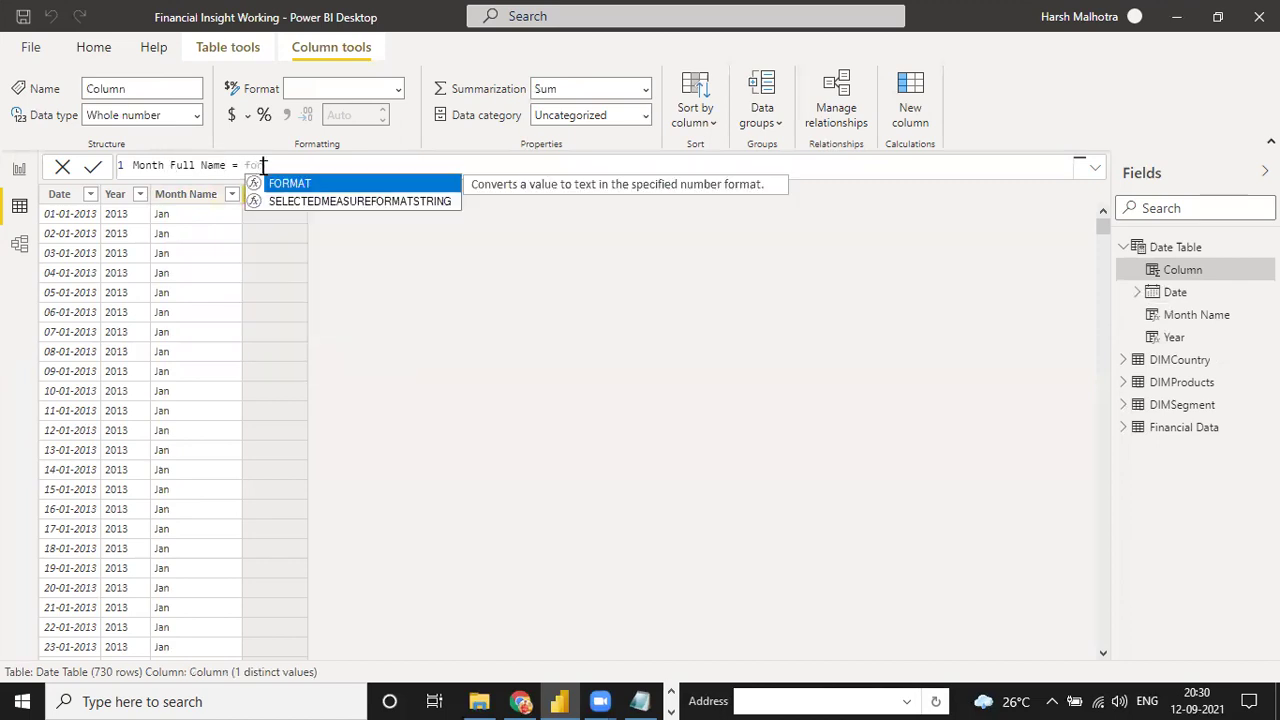
# - Complete Month Full Name as FORMAT('Date Table'[Date],"MMMM"), commit it and check the resulting rows
pyautogui.press('Tab')
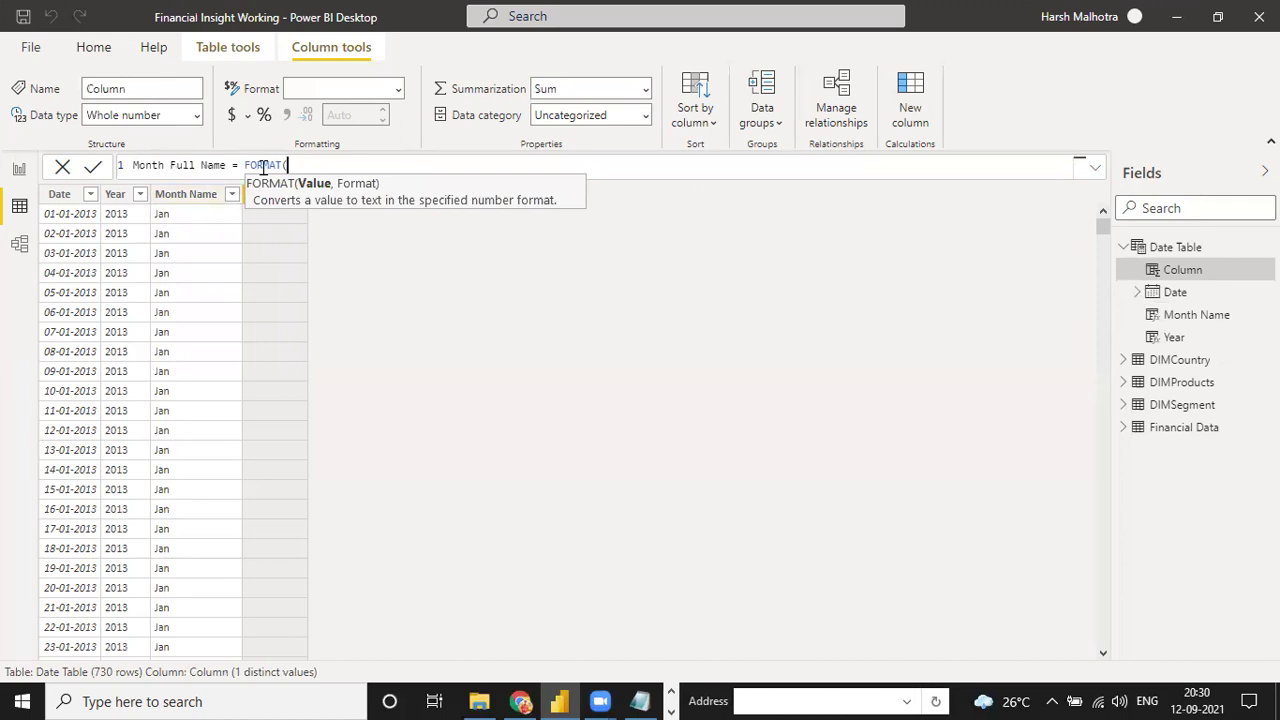
pyautogui.write('dat')
pyautogui.press('Tab')
pyautogui.write(',"')
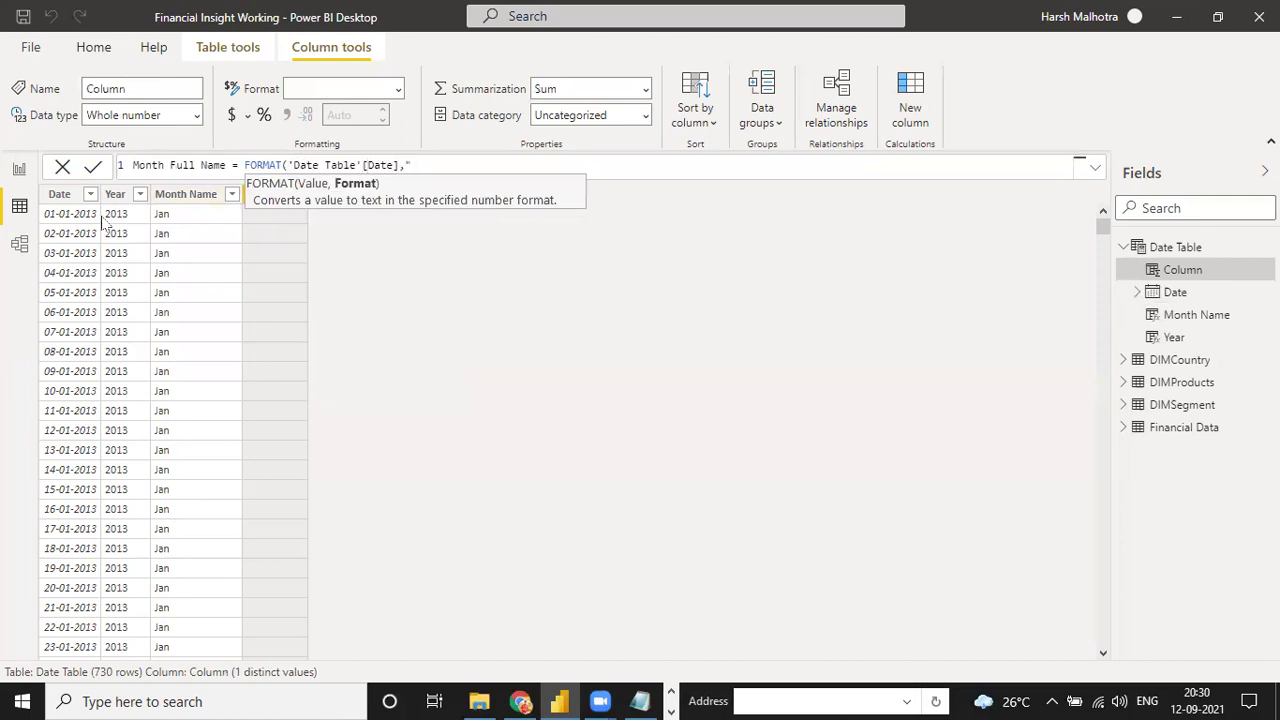
pyautogui.write('M')
pyautogui.write(')')
pyautogui.press('Return')
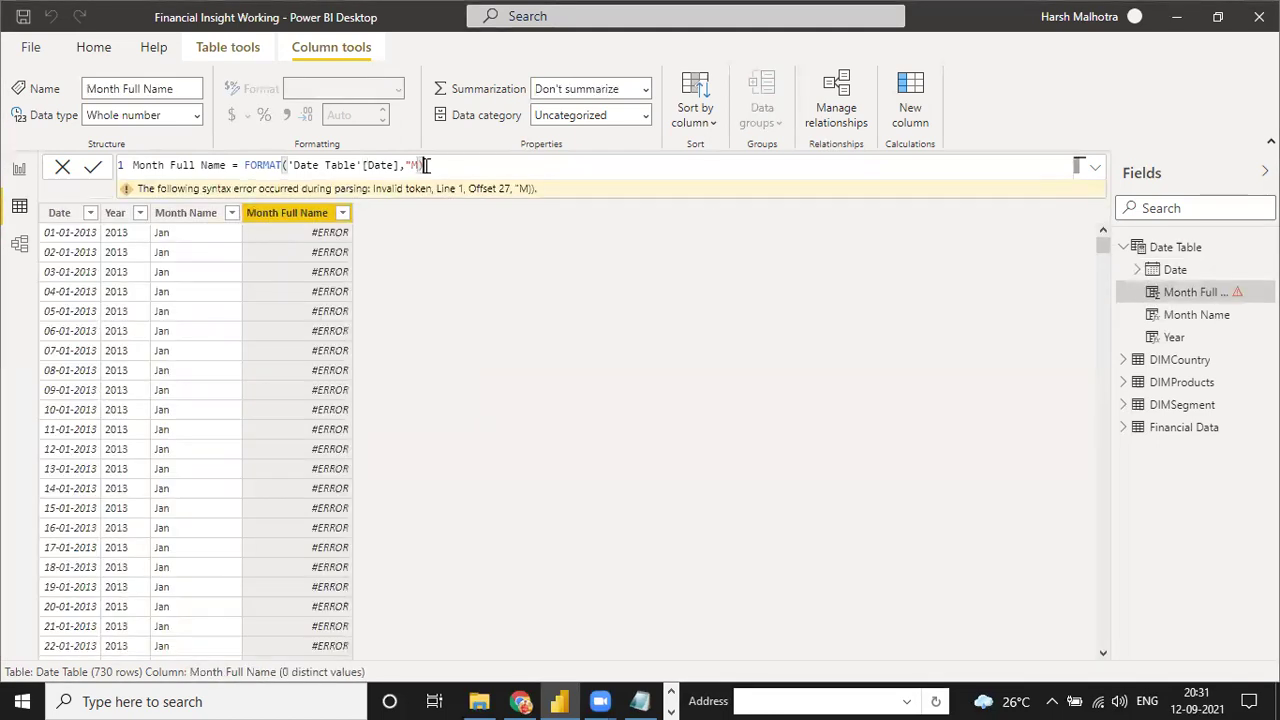
pyautogui.press('BackSpace')
pyautogui.write('MMM")')
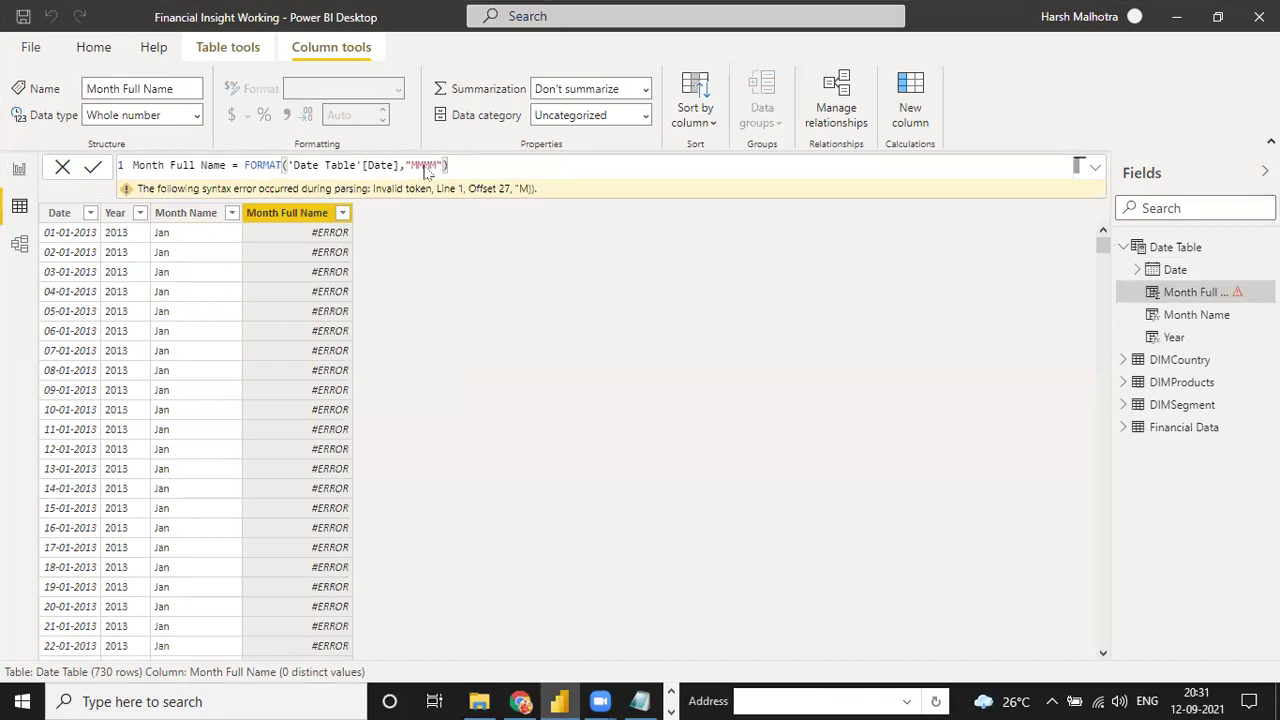
pyautogui.press('Return')
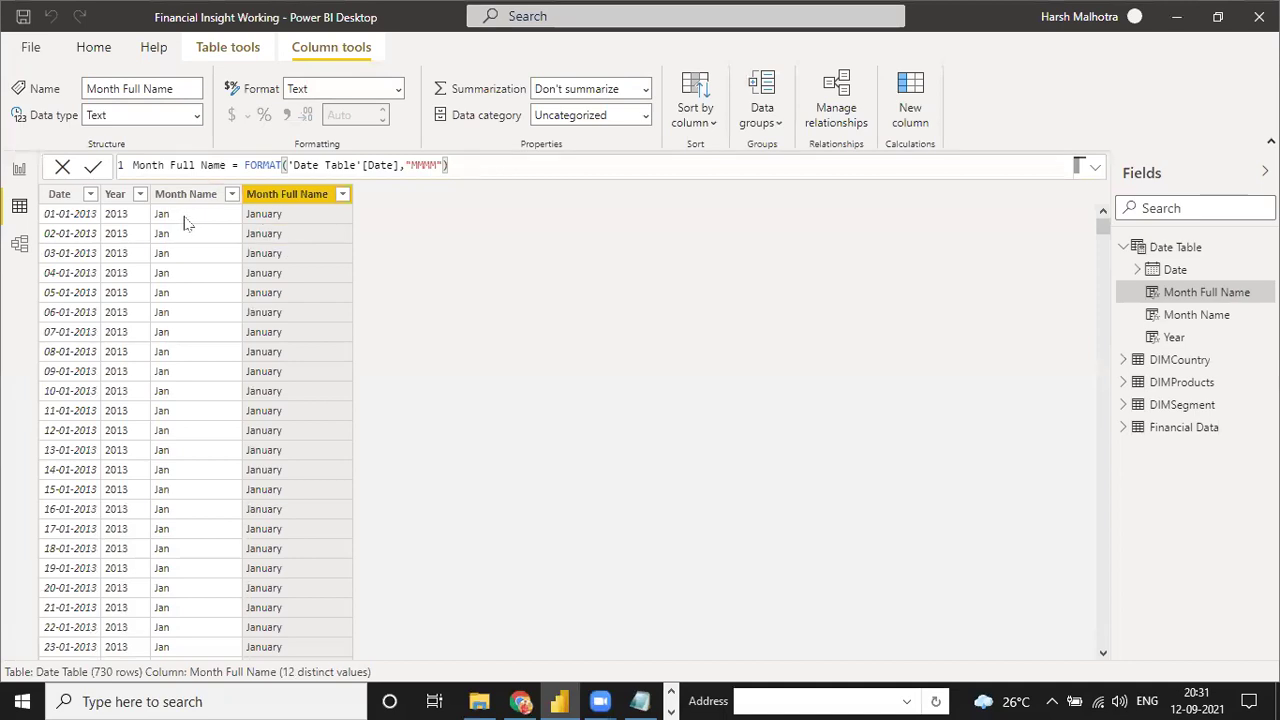
pyautogui.scroll(-3, 300, 314)
pyautogui.scroll(3, 290, 330)
# - Add a calculated column named Month NO. to Date Table
pyautogui.click(908, 110)
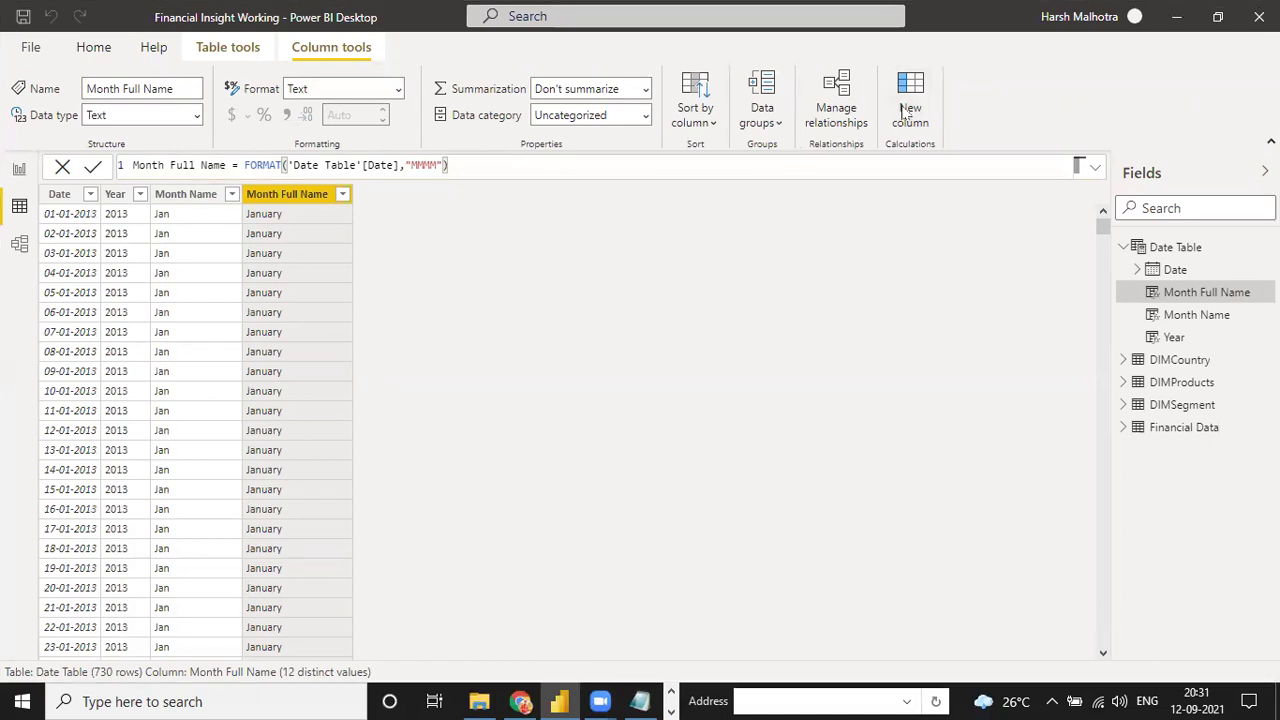
pyautogui.click(171, 166)
pyautogui.press('BackSpace')
pyautogui.press('BackSpace')
pyautogui.press('BackSpace')
pyautogui.press('BackSpace')
pyautogui.press('BackSpace')
pyautogui.press('BackSpace')
pyautogui.write('Momgt')
pyautogui.press('BackSpace')
pyautogui.press('BackSpace')
pyautogui.press('BackSpace')
pyautogui.write('nth No')
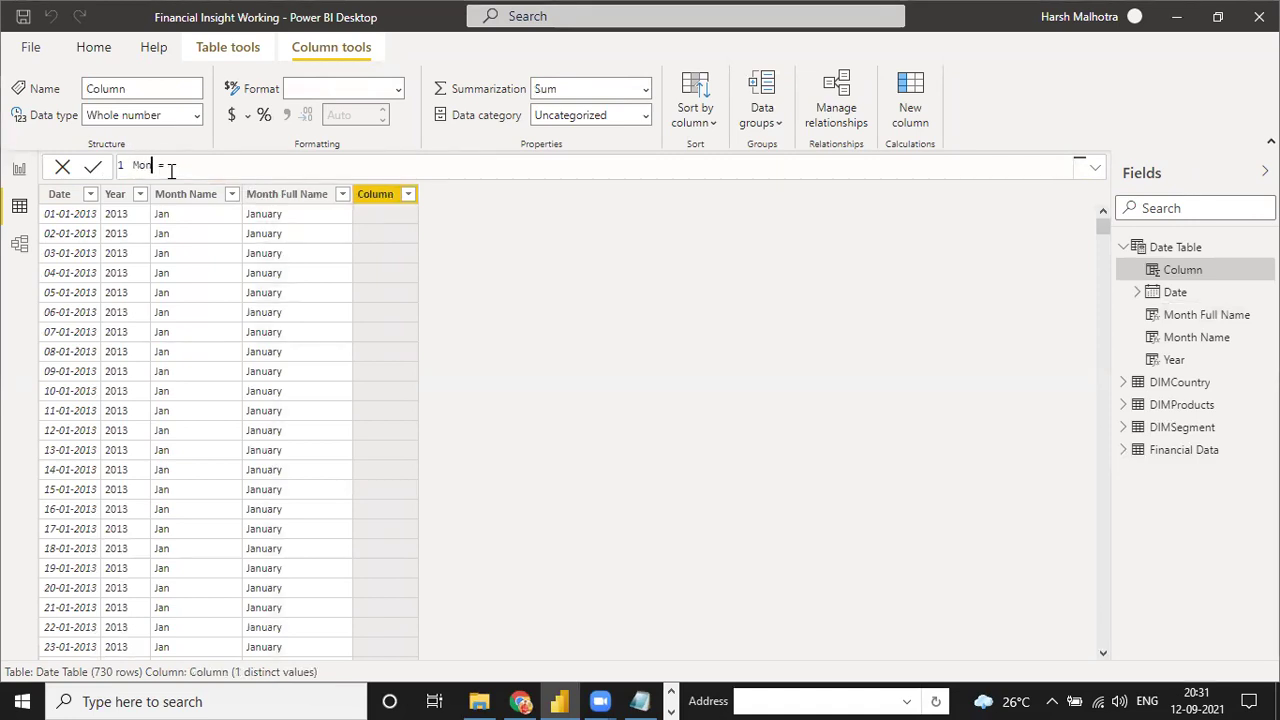
pyautogui.write('.')
# - Define Month NO. as FORMAT('Date Table'[Date],"MM") and commit the column
pyautogui.click(242, 165)
pyautogui.write('FORMAT(')
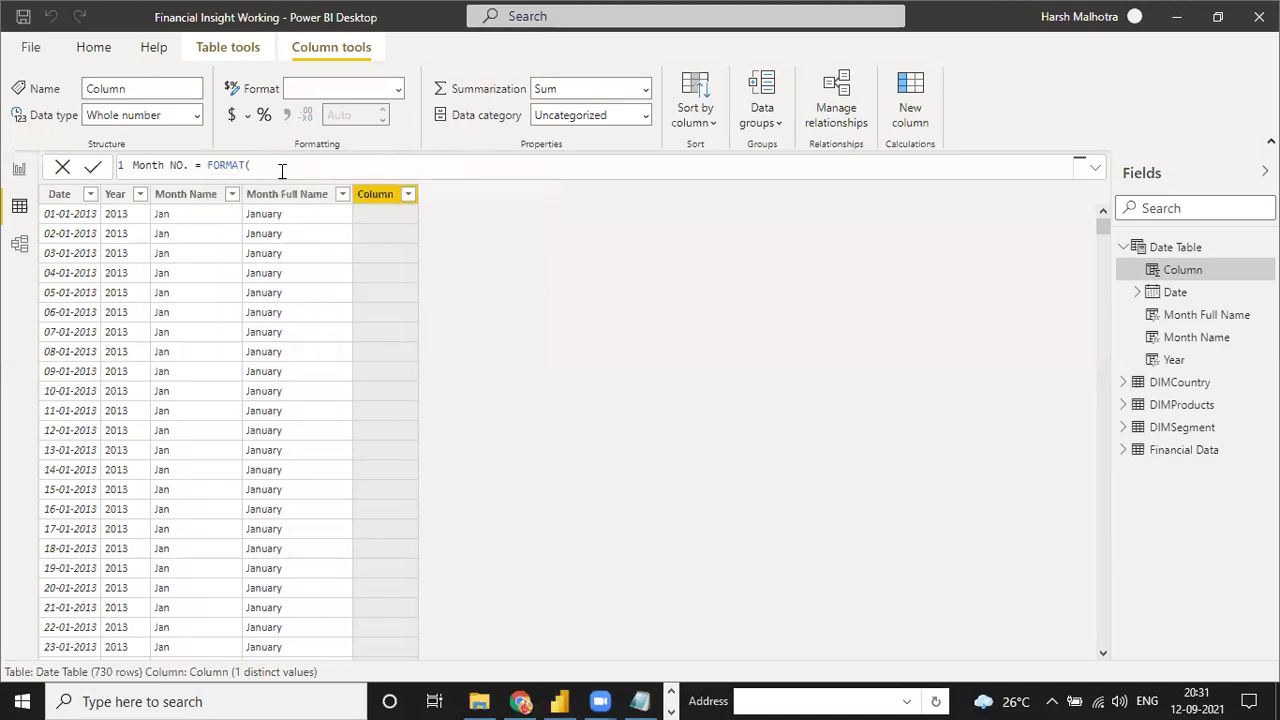
pyautogui.write('date')
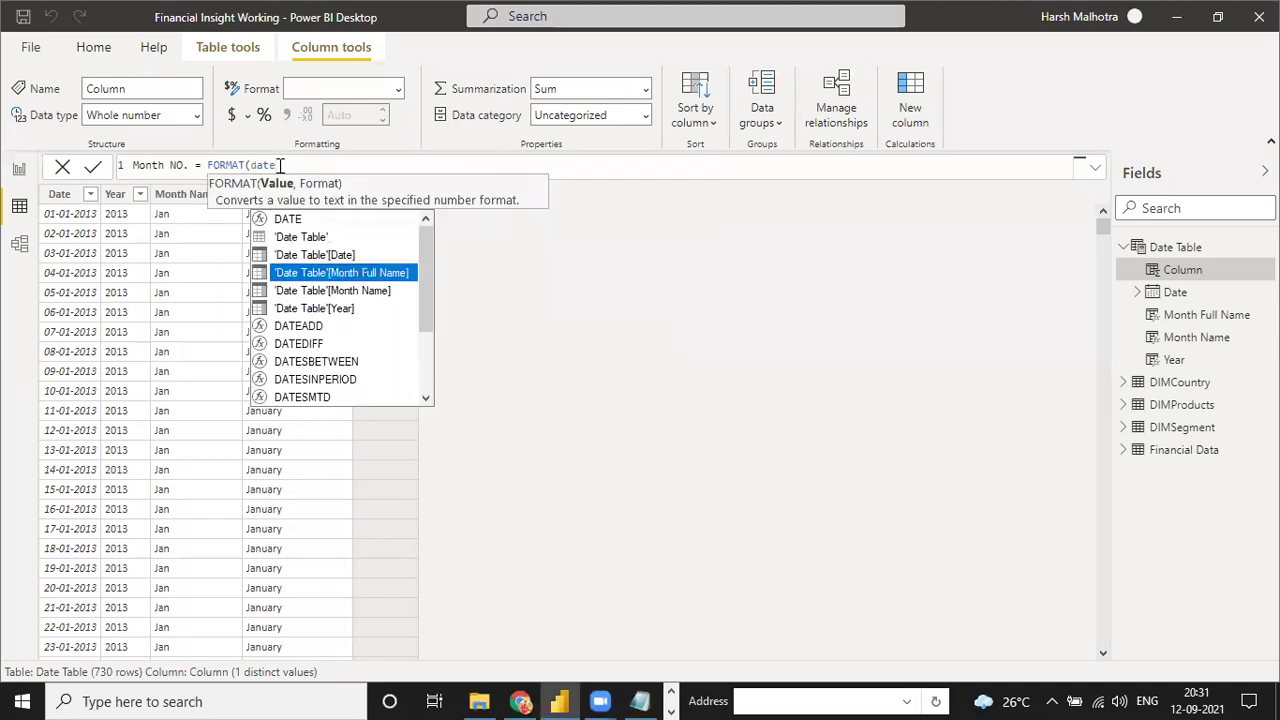
pyautogui.press('Tab')
pyautogui.write(',')
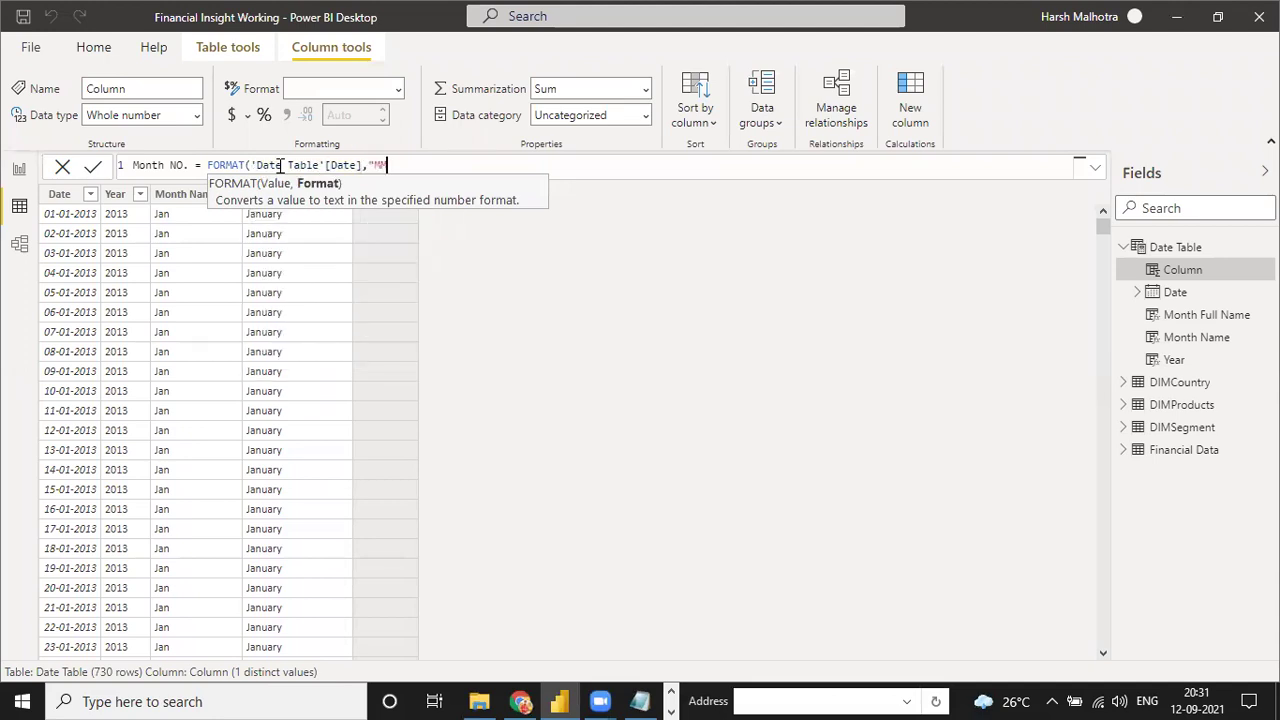
pyautogui.write('"MM")')
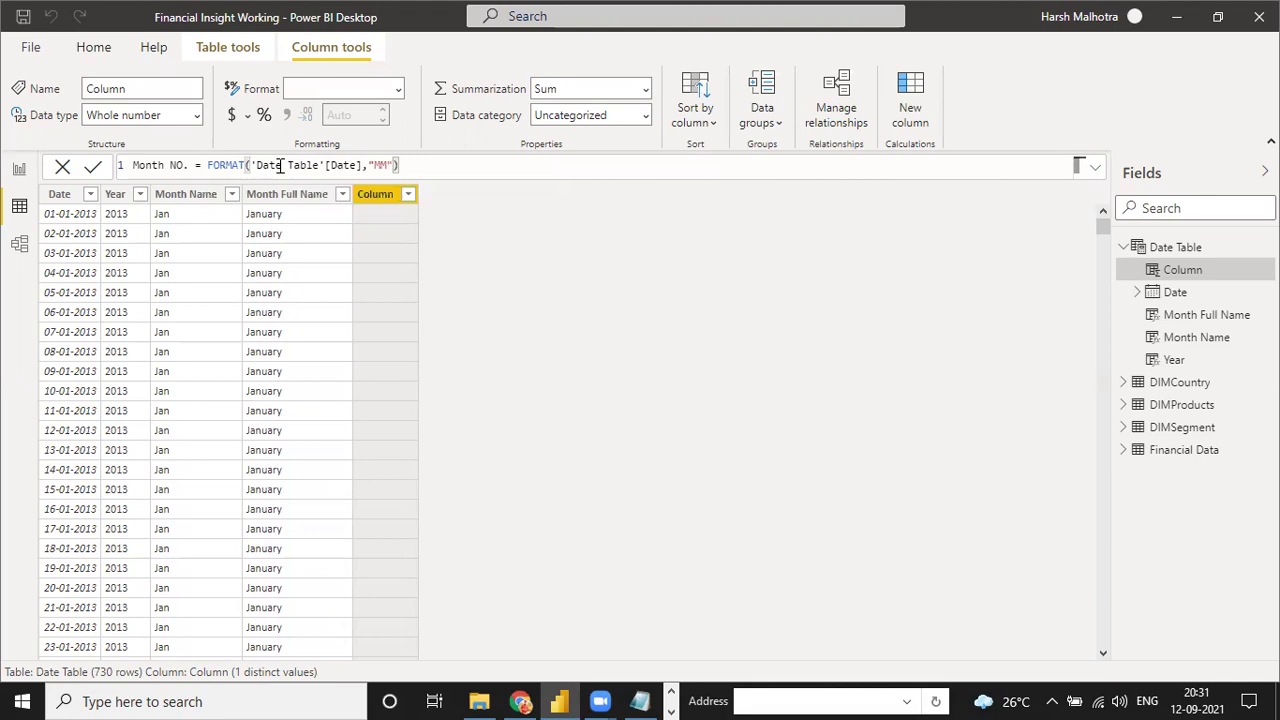
pyautogui.press('Return')
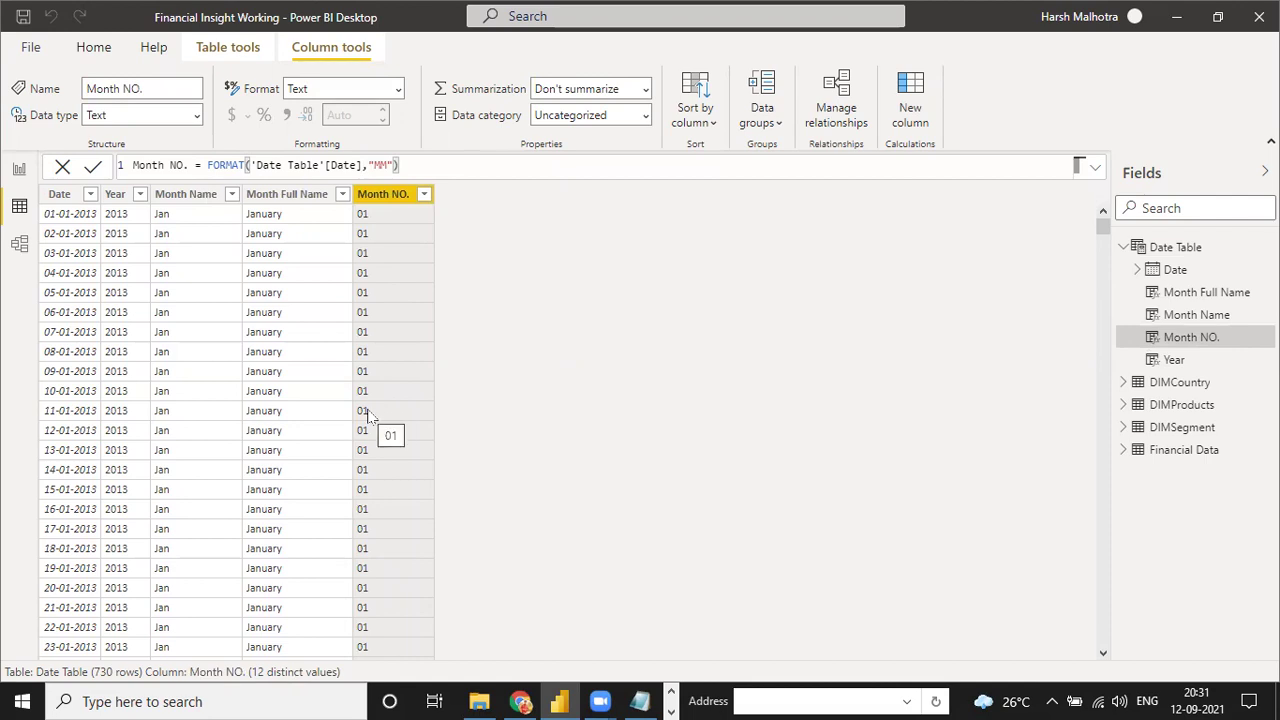
# - Add another calculated column to Date Table and name it Day No
pyautogui.click(923, 109)
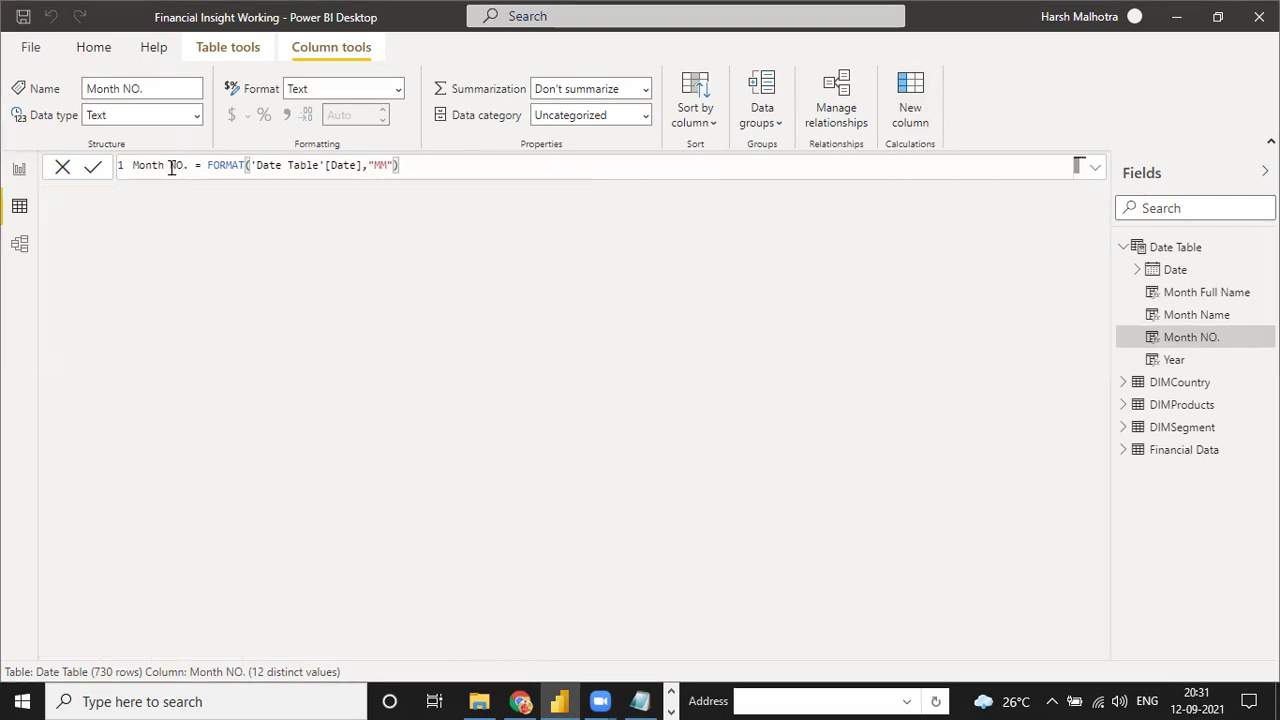
pyautogui.click(171, 168)
pyautogui.press('BackSpace')
pyautogui.press('BackSpace')
pyautogui.press('BackSpace')
pyautogui.press('BackSpace')
pyautogui.write('Day N')
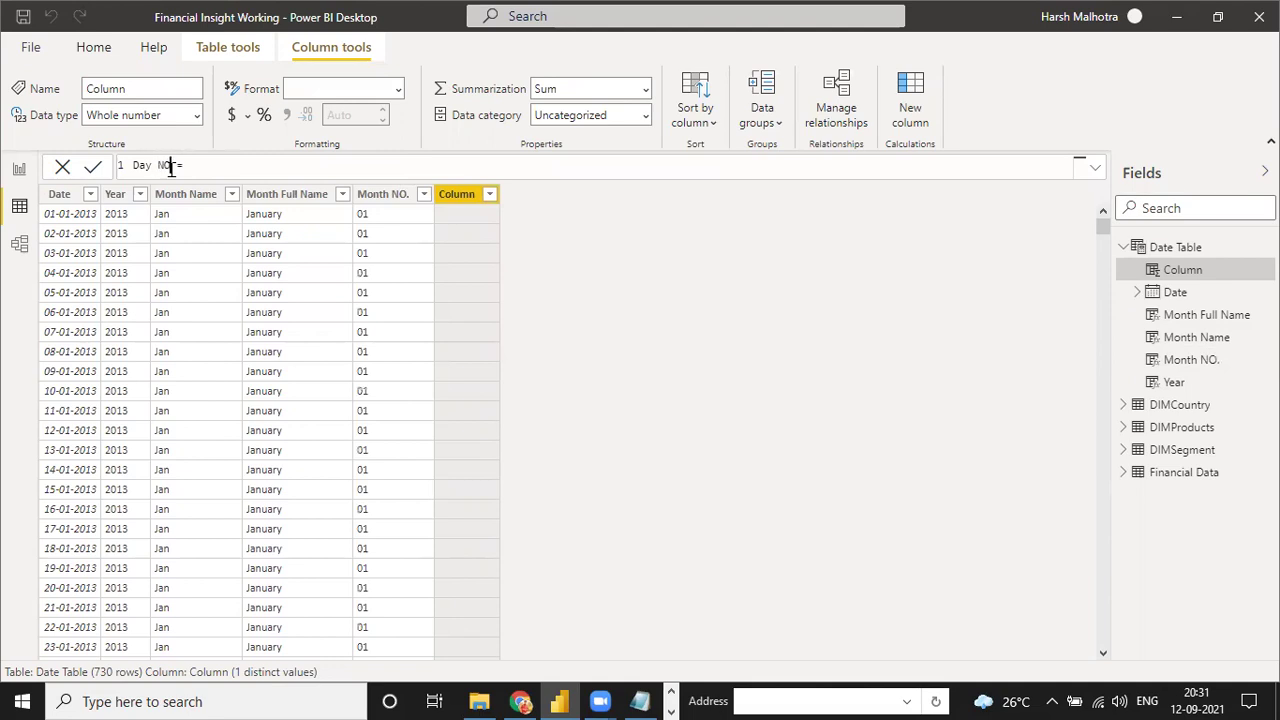
pyautogui.write('o.')
# - Define Day No. as FORMAT('Date Table'[Date],"DD"), commit it and check the resulting rows
pyautogui.click(205, 163)
pyautogui.write('for')
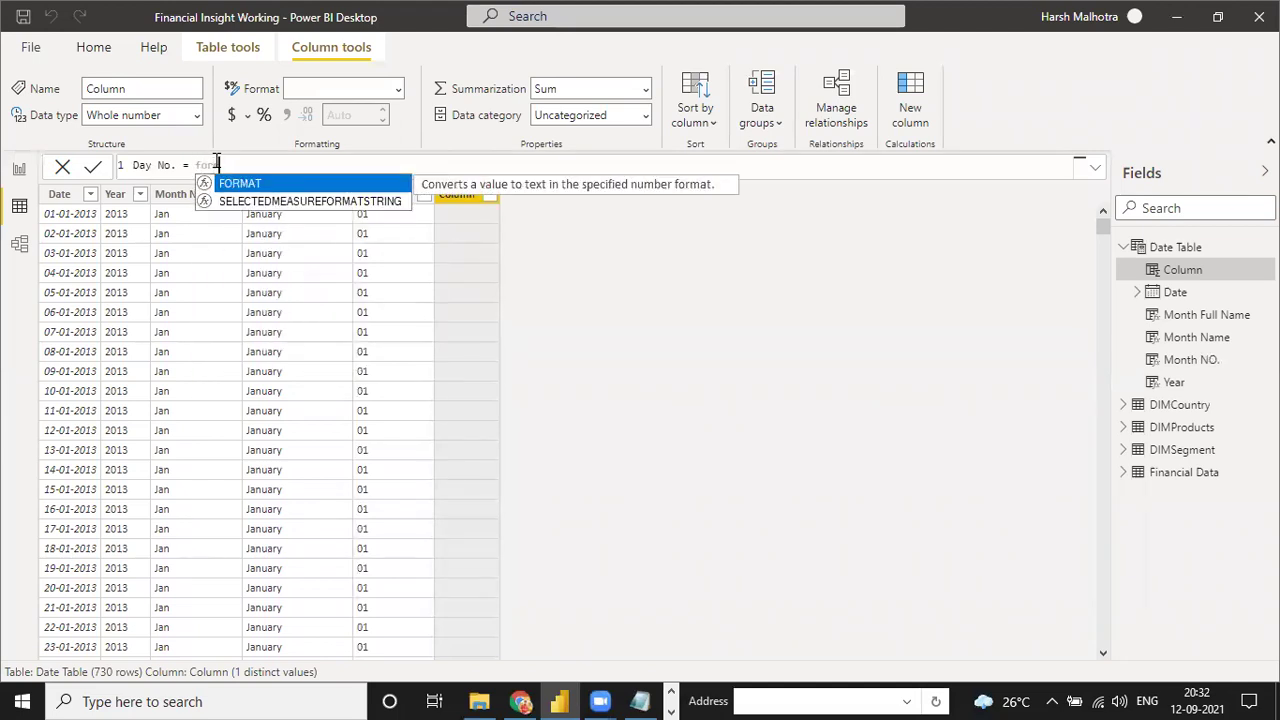
pyautogui.press('Tab')
pyautogui.write('d')
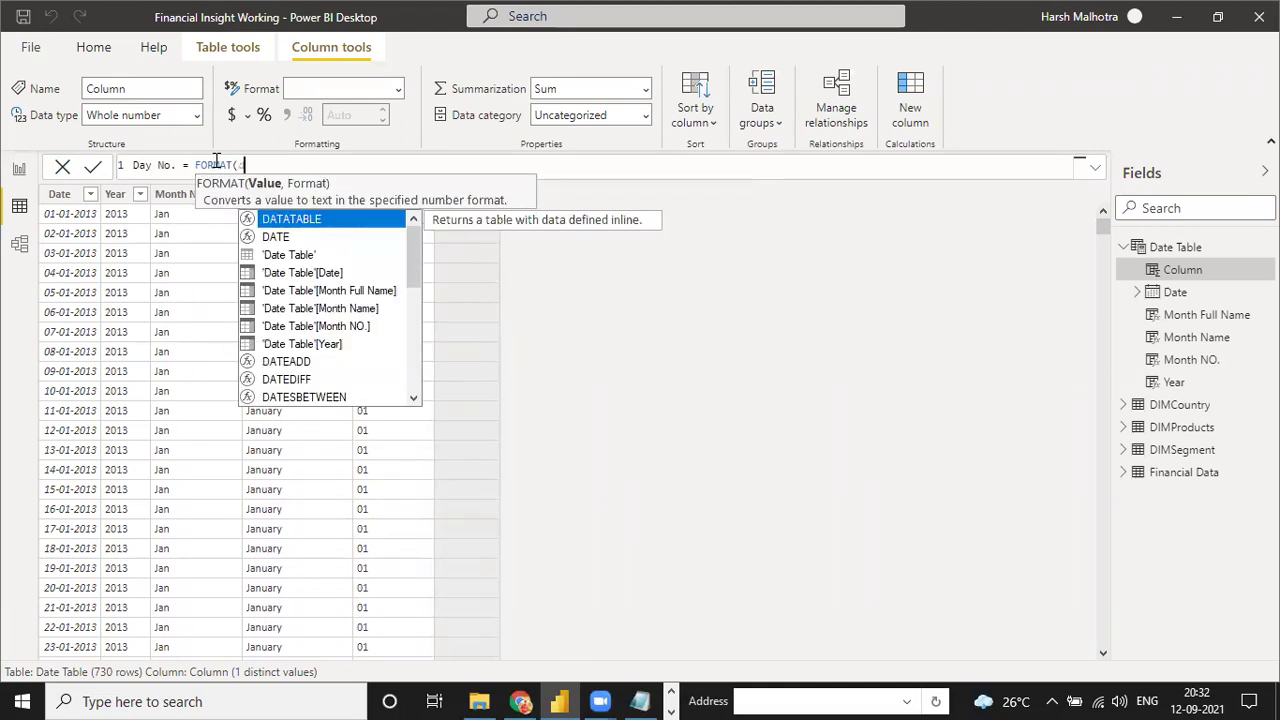
pyautogui.press('Down')
pyautogui.press('Down')
pyautogui.press('Down')
pyautogui.press('Tab')
pyautogui.write(',')
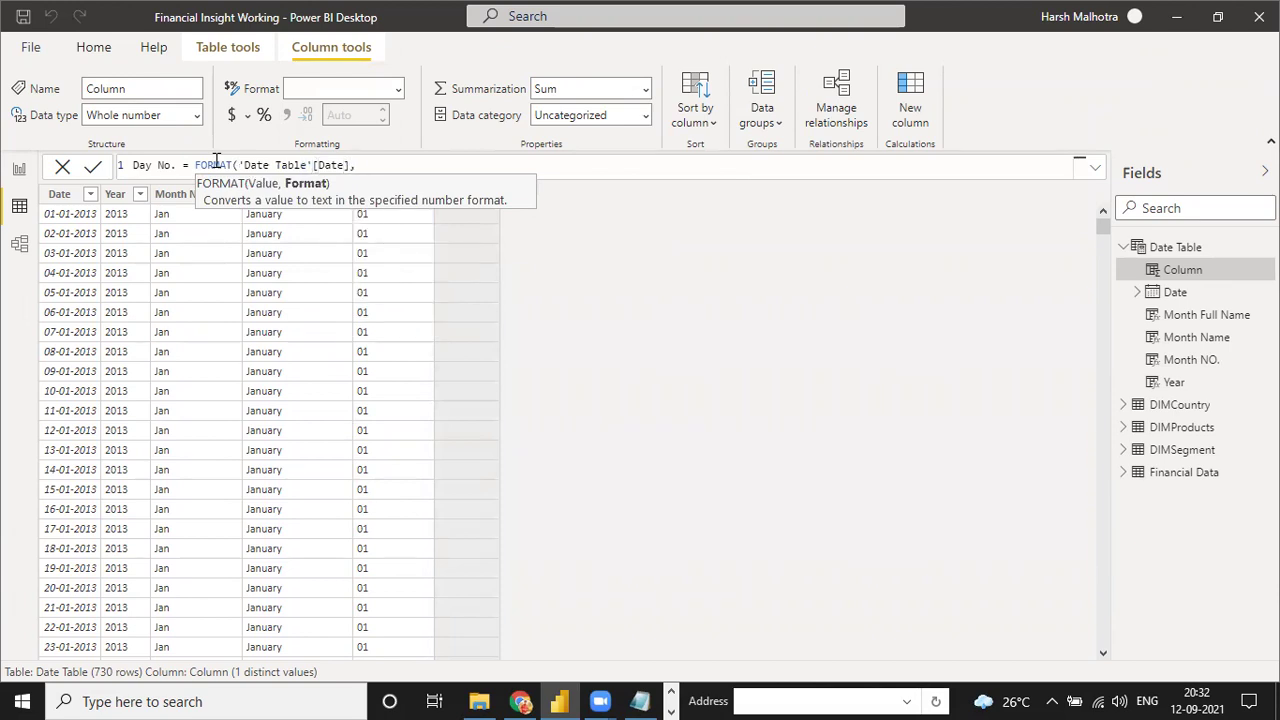
pyautogui.write('"DD")')
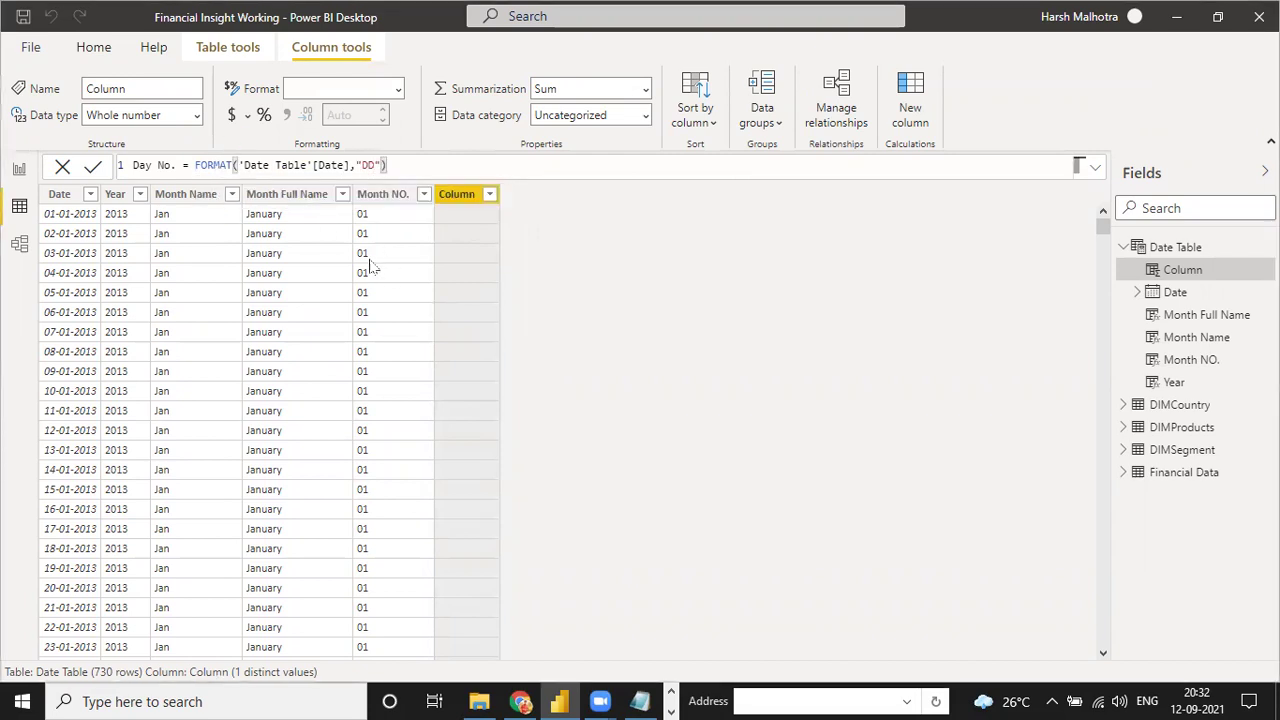
pyautogui.press('Return')
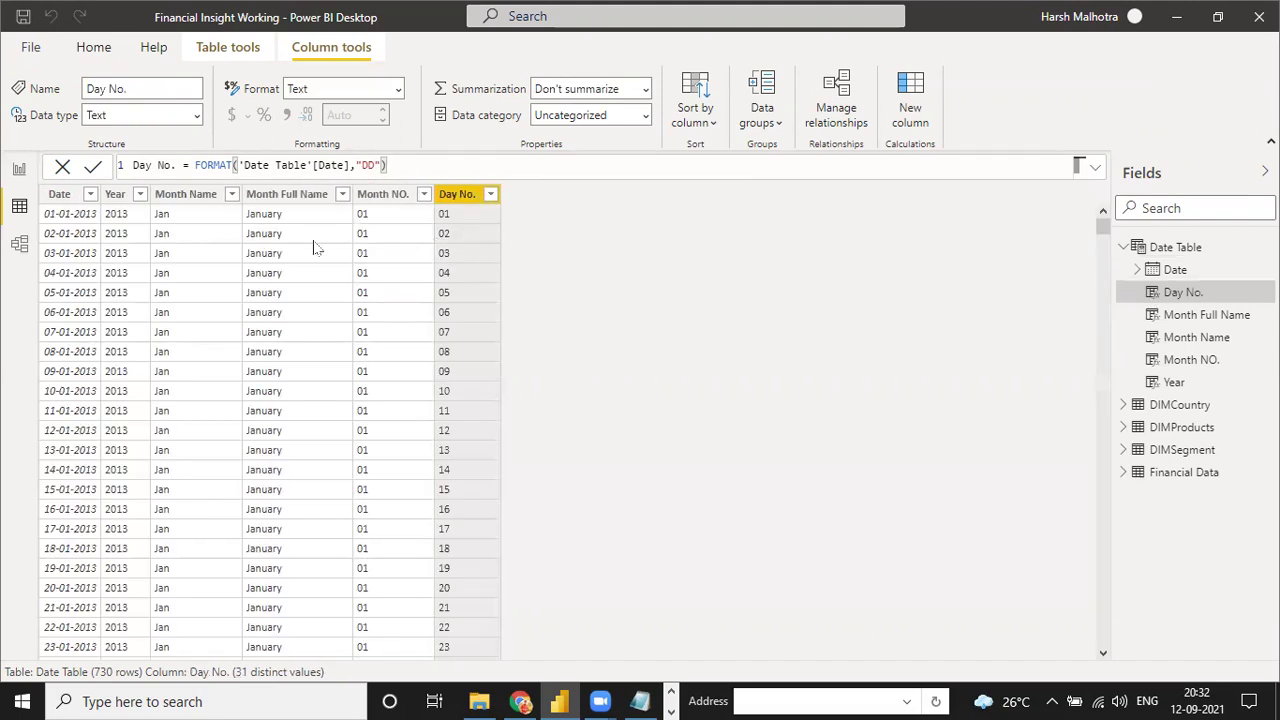
pyautogui.scroll(-15, 472, 385)
pyautogui.scroll(-7, 472, 387)
pyautogui.scroll(20, 471, 380)
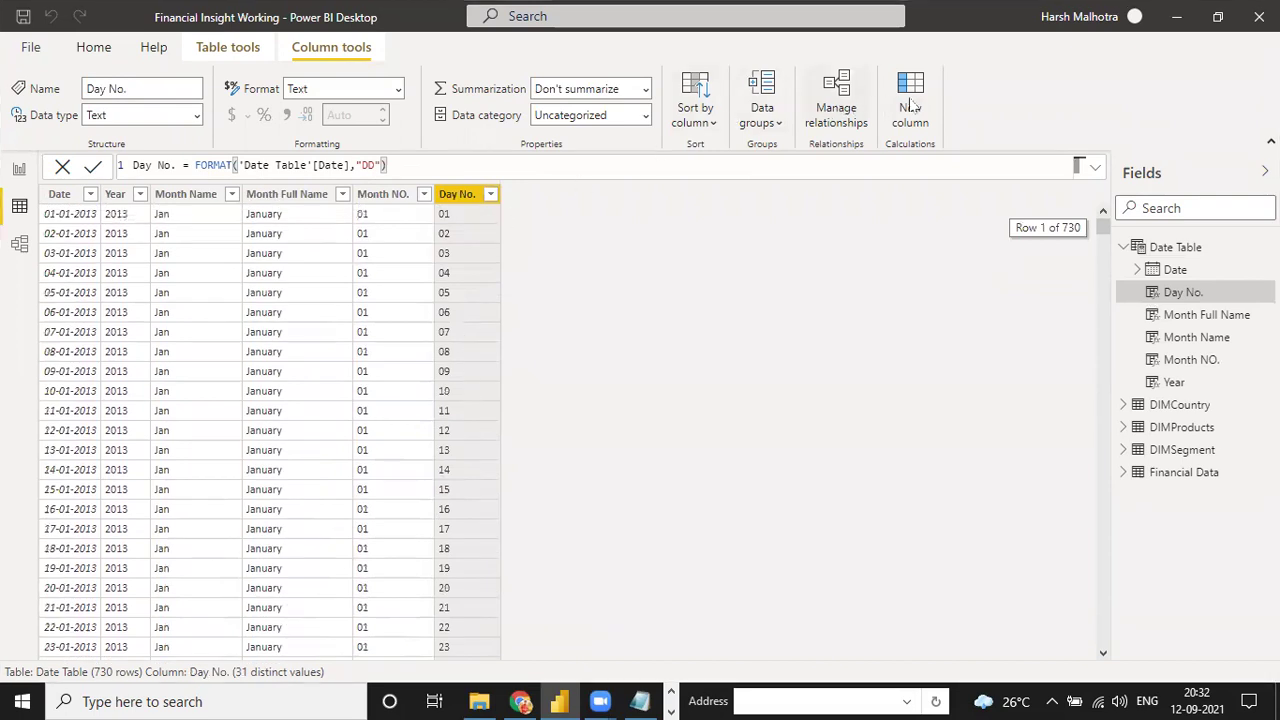
# - Add a calculated column for the short day name to Date Table, starting its name with Day Name
pyautogui.click(170, 166)
pyautogui.press('BackSpace')
pyautogui.press('BackSpace')
pyautogui.press('BackSpace')
pyautogui.press('BackSpace')
pyautogui.write('Day Name')
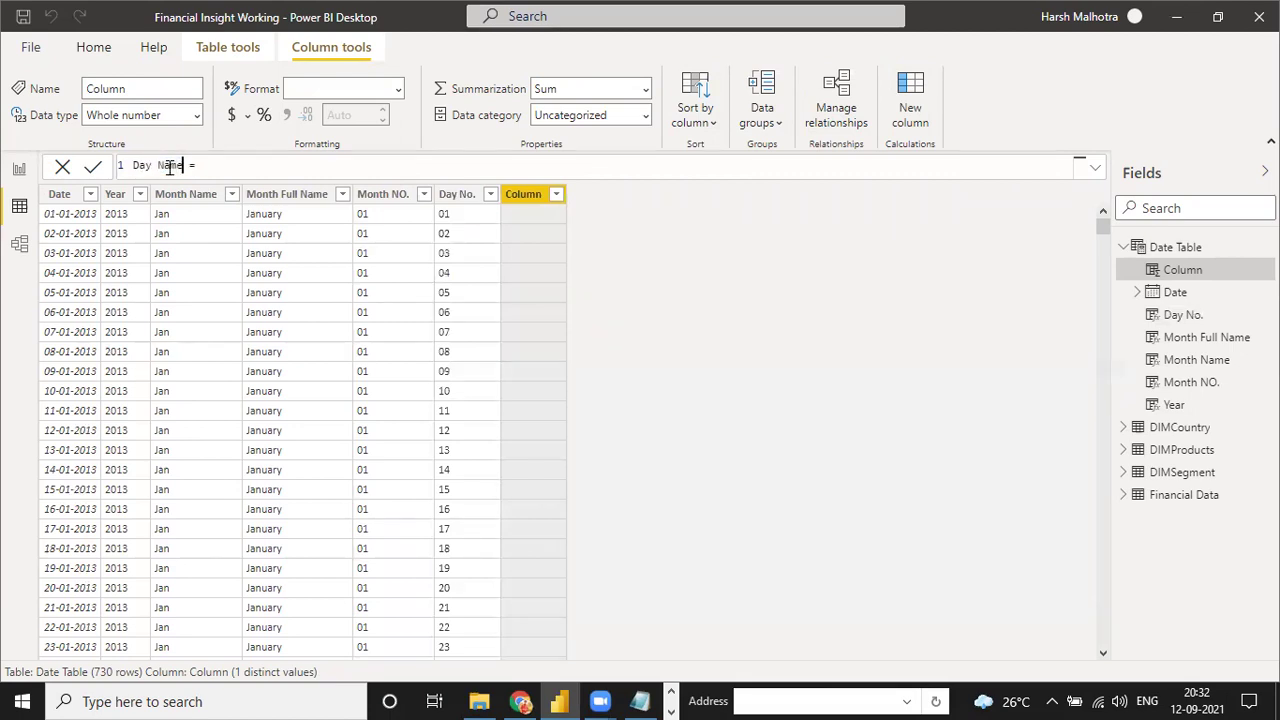
# - Complete the short day name column as Day Name. = FORMAT('Date Table'[Date],"DDD") and commit it
pyautogui.click(218, 167)
pyautogui.write('format')
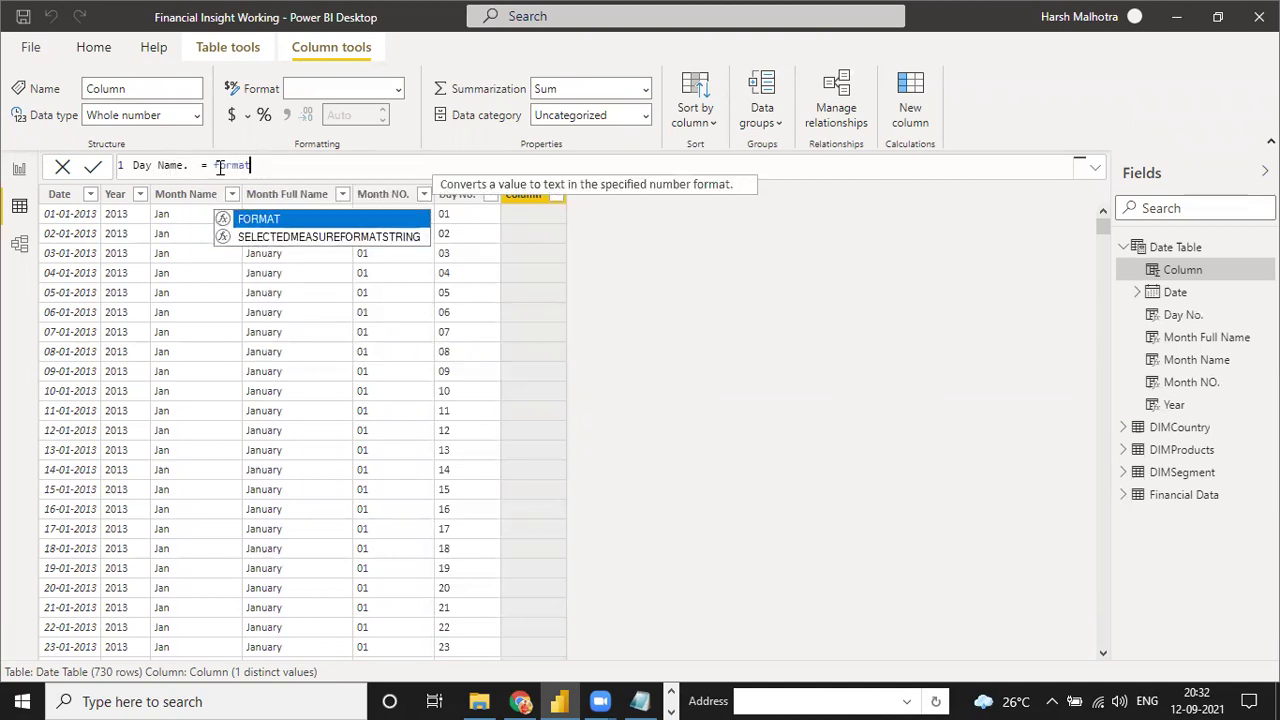
pyautogui.press('Tab')
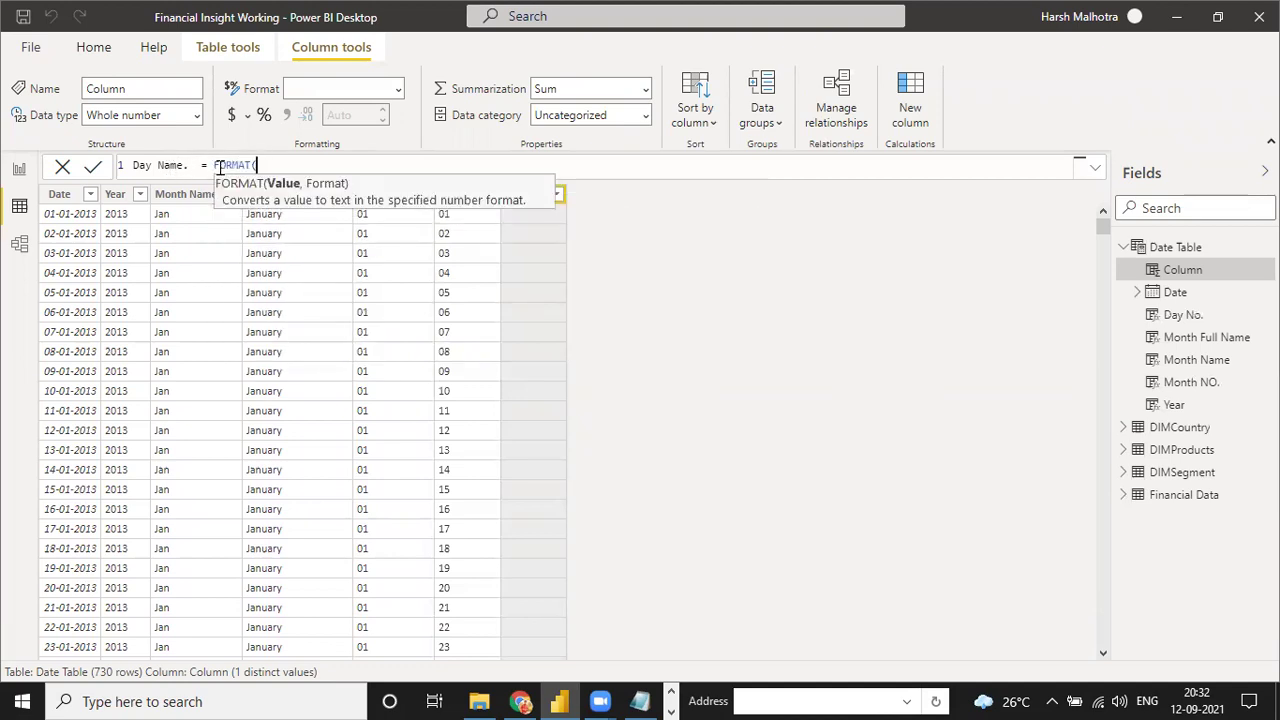
pyautogui.write('da')
pyautogui.press('Down')
pyautogui.press('Down')
pyautogui.press('Down')
pyautogui.press('Tab')
pyautogui.write(',')
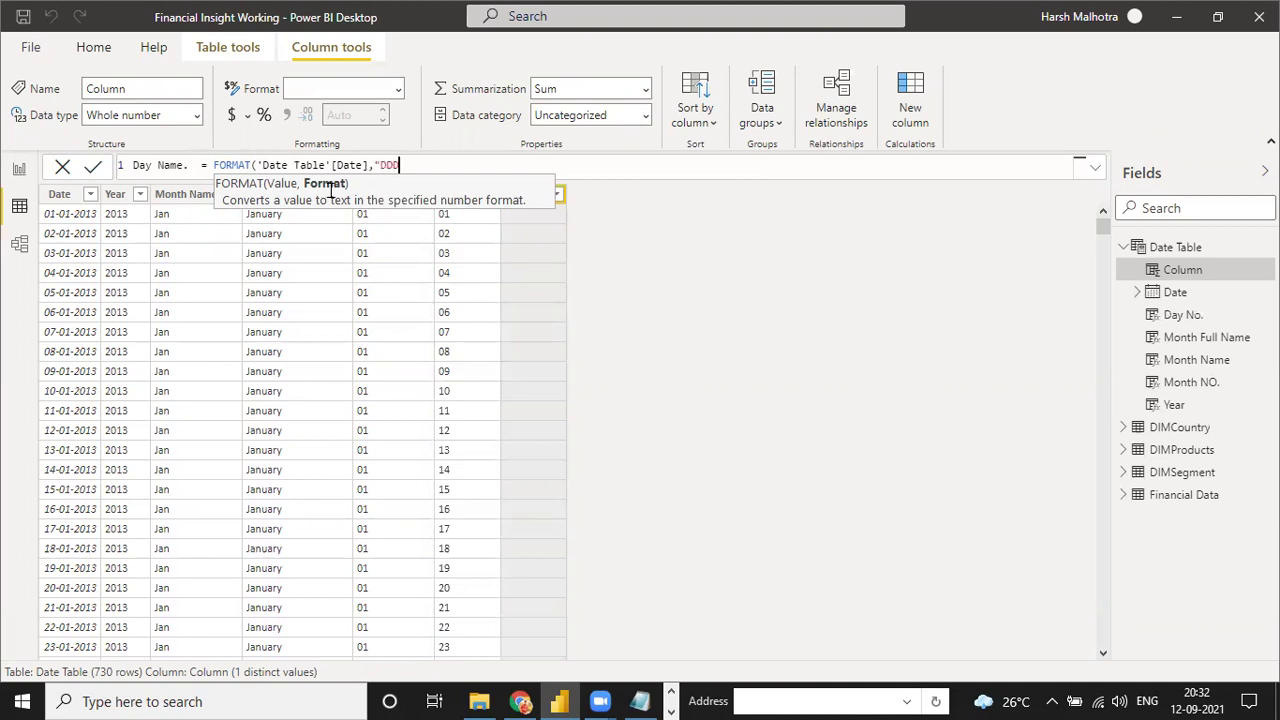
pyautogui.write('"DDD")')
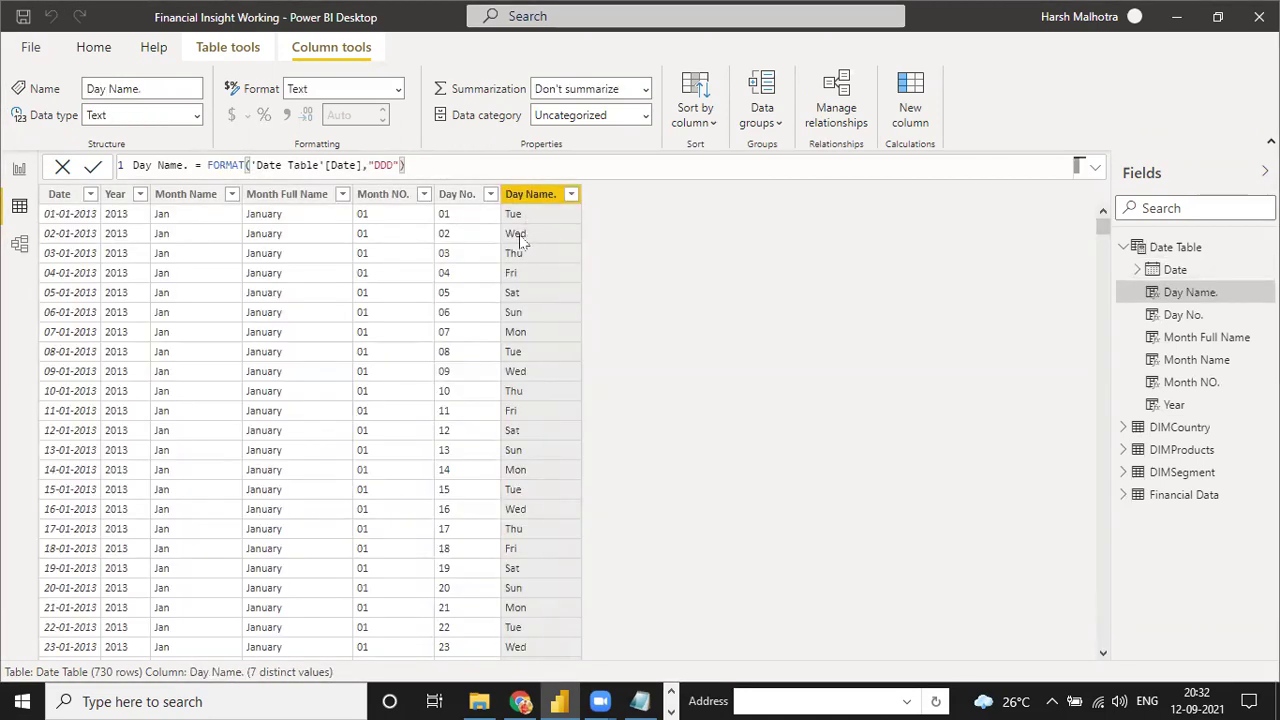
# - Add a calculated column named Day Full Name to Date Table
pyautogui.click(910, 100)
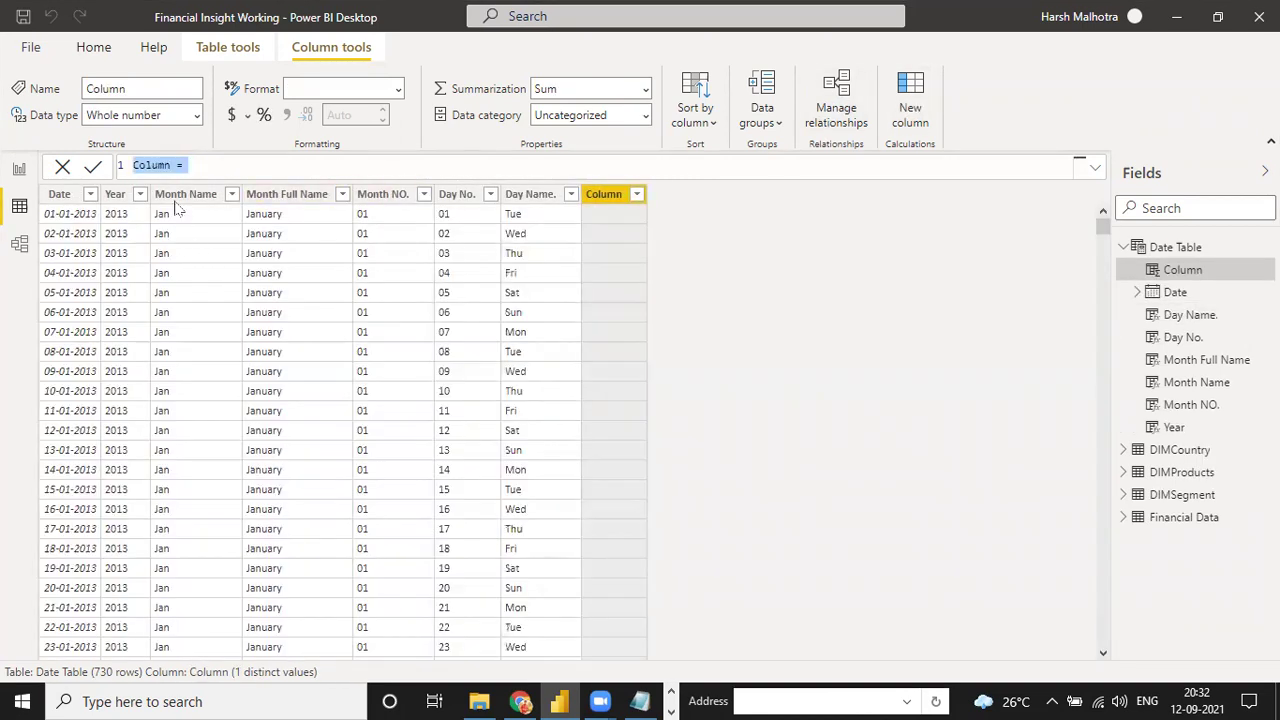
pyautogui.click(166, 165)
pyautogui.press('BackSpace')
pyautogui.press('BackSpace')
pyautogui.press('BackSpace')
pyautogui.press('BackSpace')
pyautogui.press('BackSpace')
pyautogui.press('BackSpace')
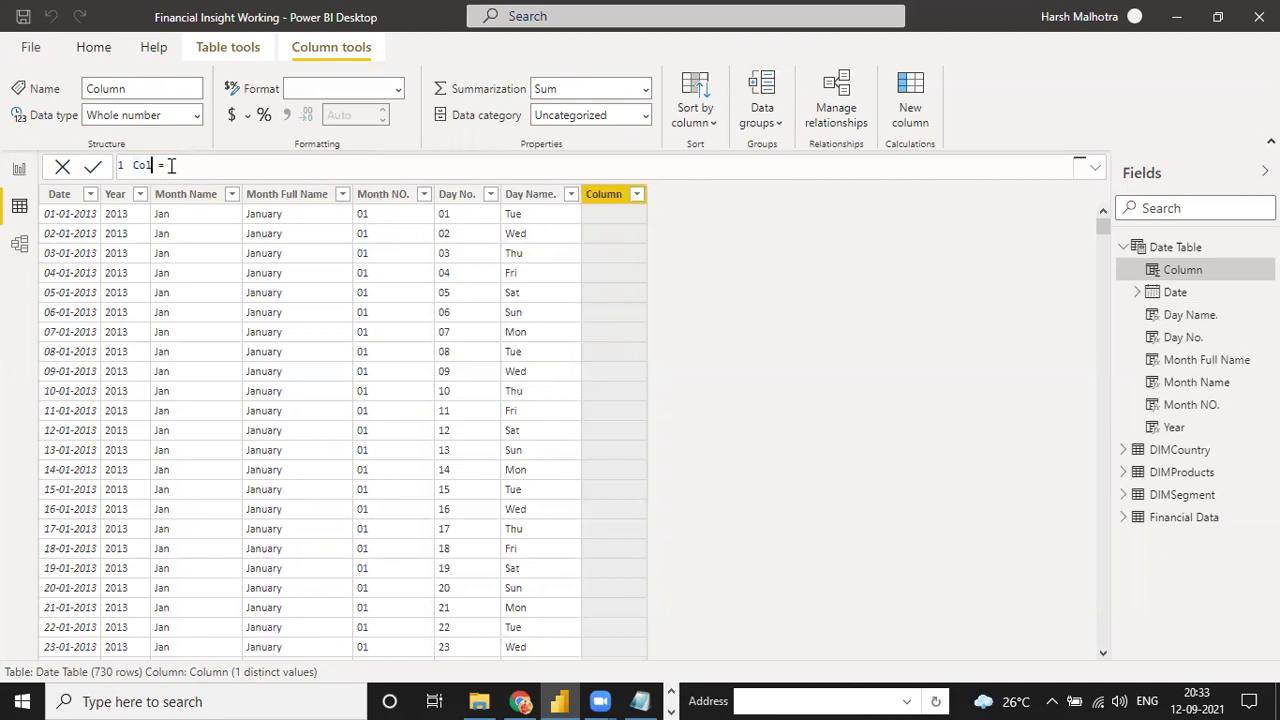
pyautogui.write('Day Fu')
pyautogui.write('ll NAme')
pyautogui.write('ame')
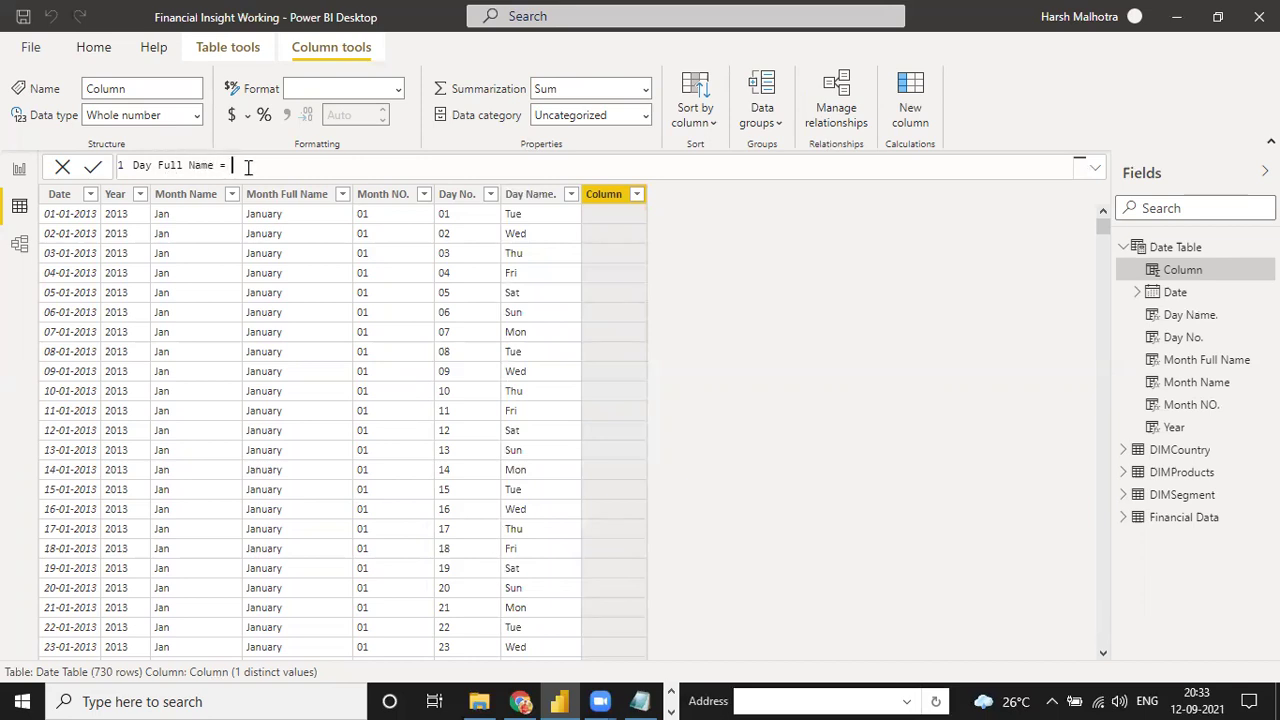
pyautogui.write('da')
pyautogui.press('Down')
pyautogui.press('Down')
pyautogui.press('Down')
pyautogui.press('Tab')
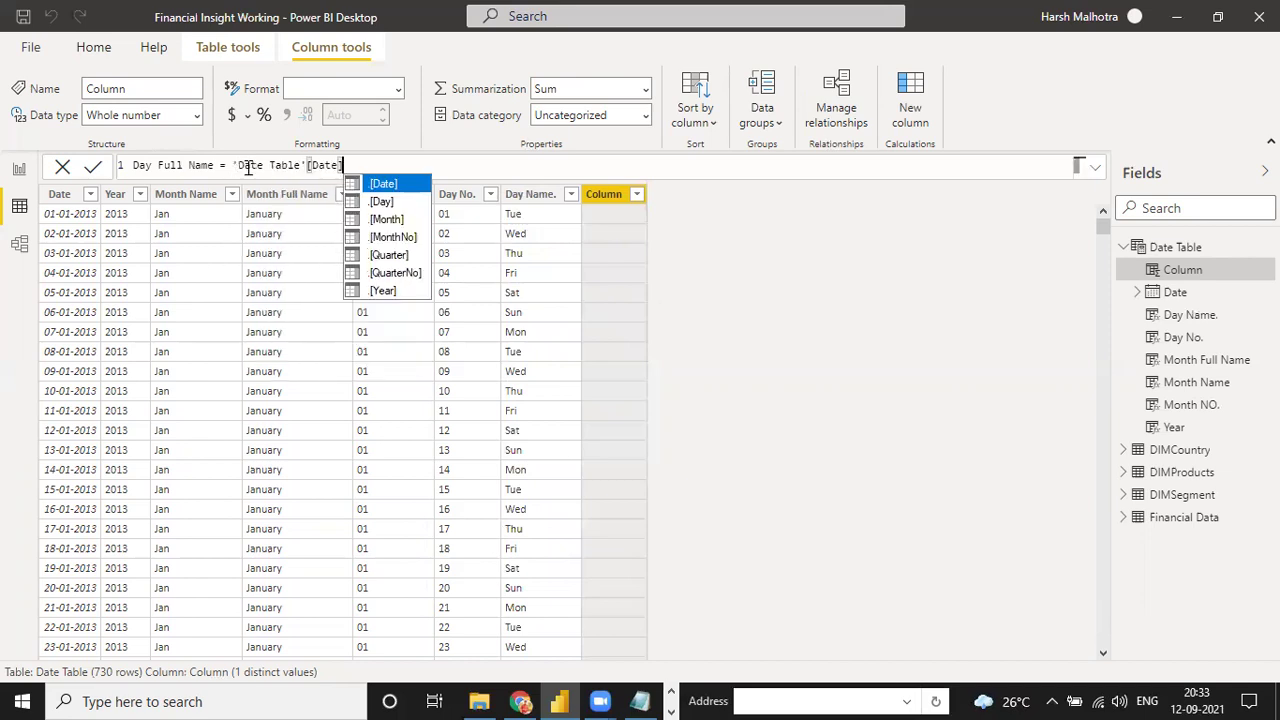
pyautogui.write(',')
pyautogui.press('BackSpace')
pyautogui.press('BackSpace')
pyautogui.press('BackSpace')
pyautogui.press('BackSpace')
pyautogui.press('BackSpace')
pyautogui.press('BackSpace')
pyautogui.press('BackSpace')
pyautogui.press('BackSpace')
pyautogui.press('BackSpace')
pyautogui.press('BackSpace')
pyautogui.press('BackSpace')
pyautogui.press('BackSpace')
pyautogui.press('BackSpace')
pyautogui.press('BackSpace')
pyautogui.press('BackSpace')
pyautogui.press('BackSpace')
pyautogui.press('BackSpace')
pyautogui.press('BackSpace')
pyautogui.press('BackSpace')
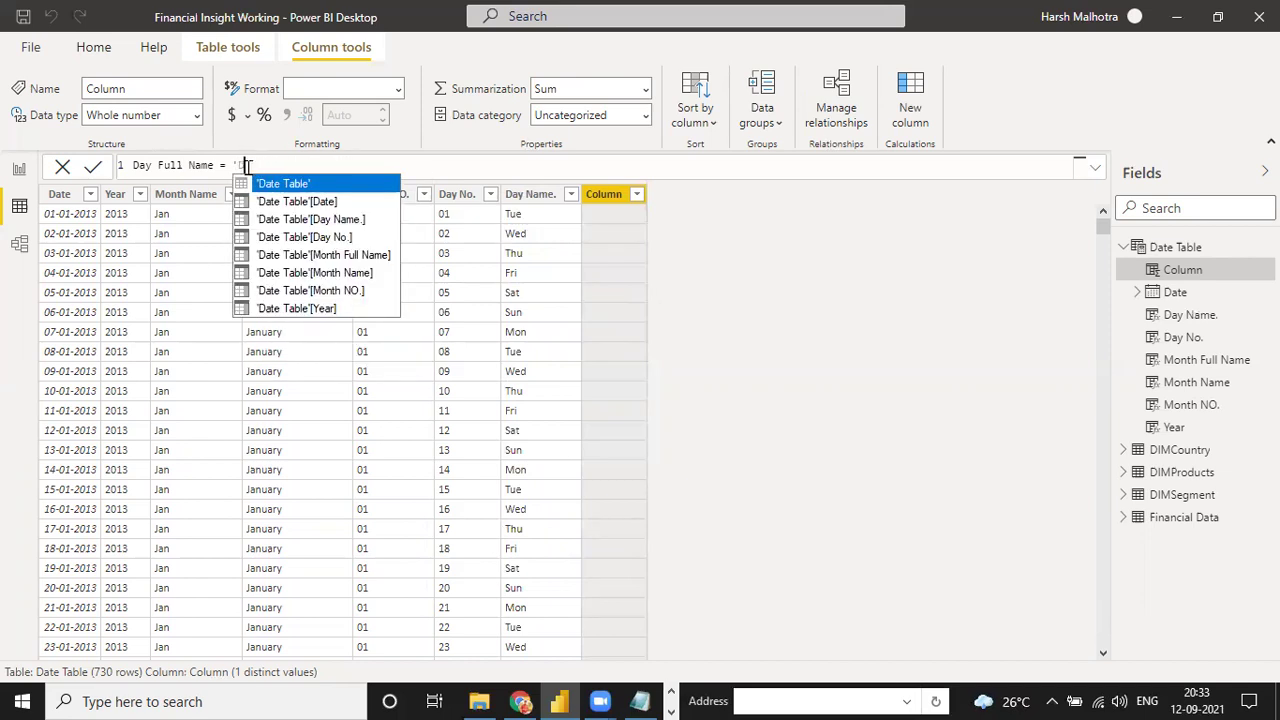
# - Begin the Day Full Name formula with the FORMAT function
pyautogui.write('for,')
pyautogui.press('Tab')
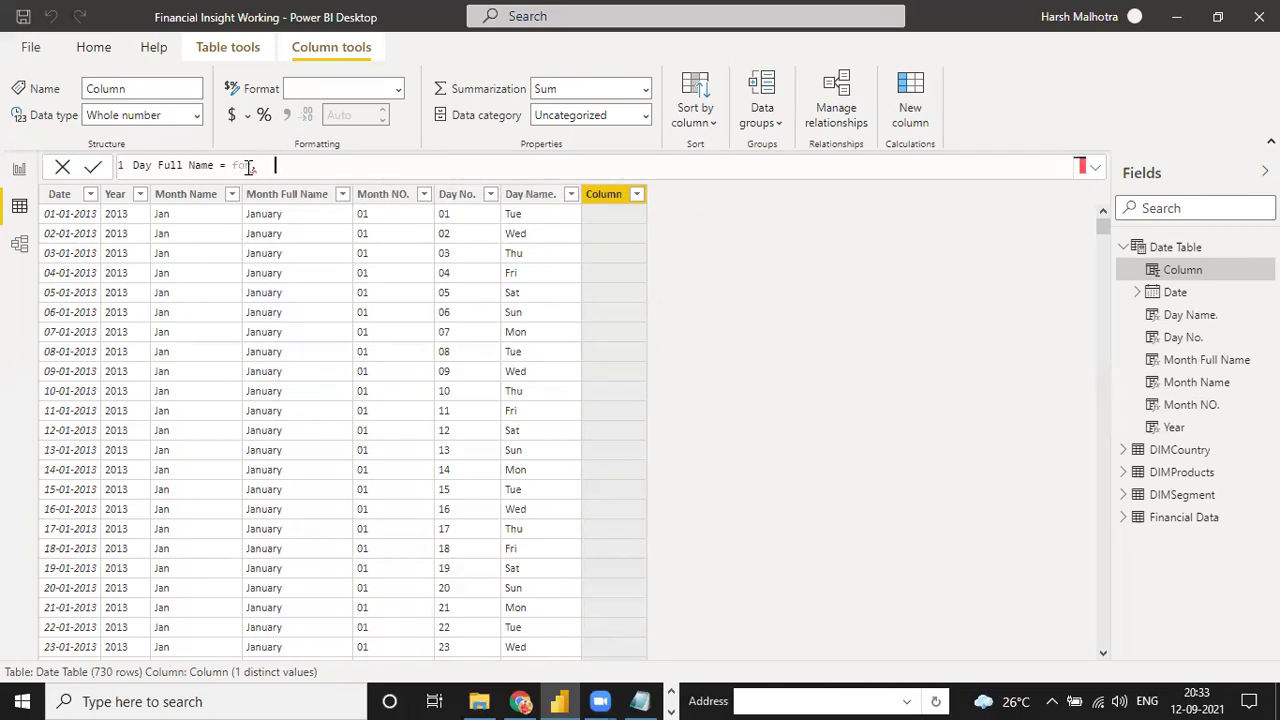
pyautogui.press('BackSpace')
pyautogui.write('mt')
pyautogui.press('BackSpace')
pyautogui.press('BackSpace')
pyautogui.write('at')
pyautogui.press('Tab')
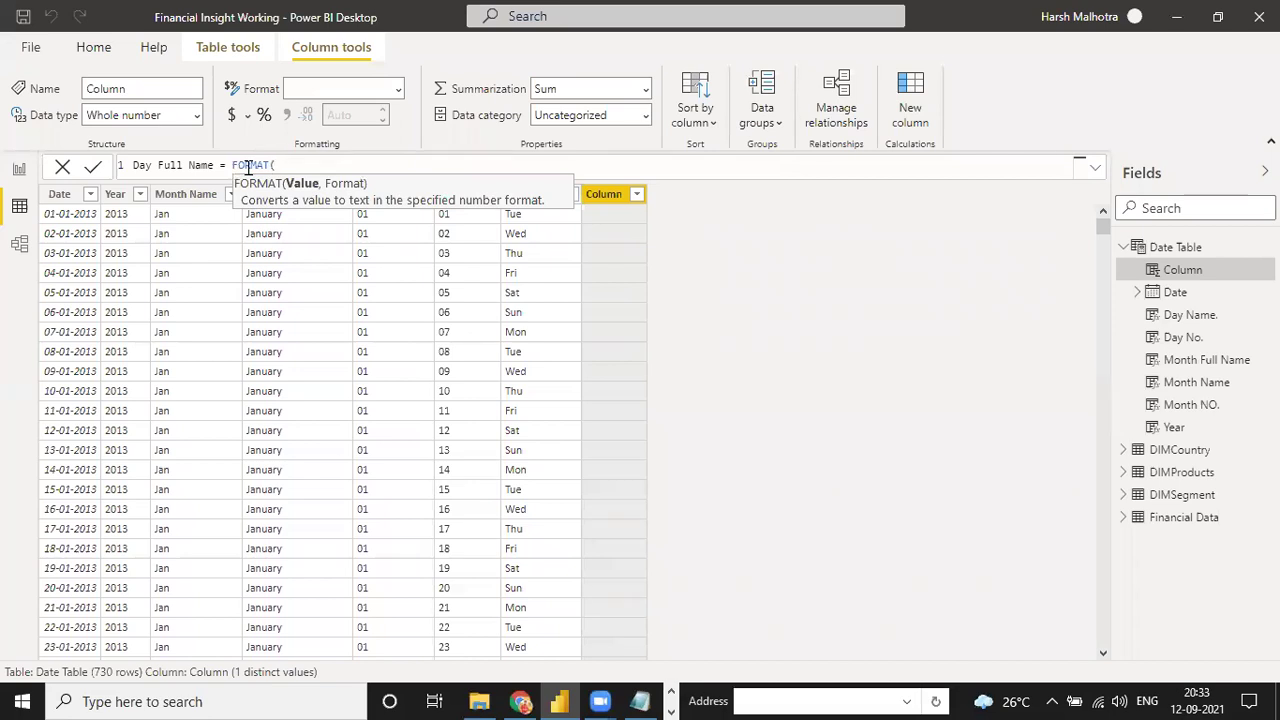
# - Complete Day Full Name as FORMAT('Date Table'[Date],"DDDD") and commit the column
pyautogui.write('date')
pyautogui.press('Down')
pyautogui.press('Down')
pyautogui.press('Down')
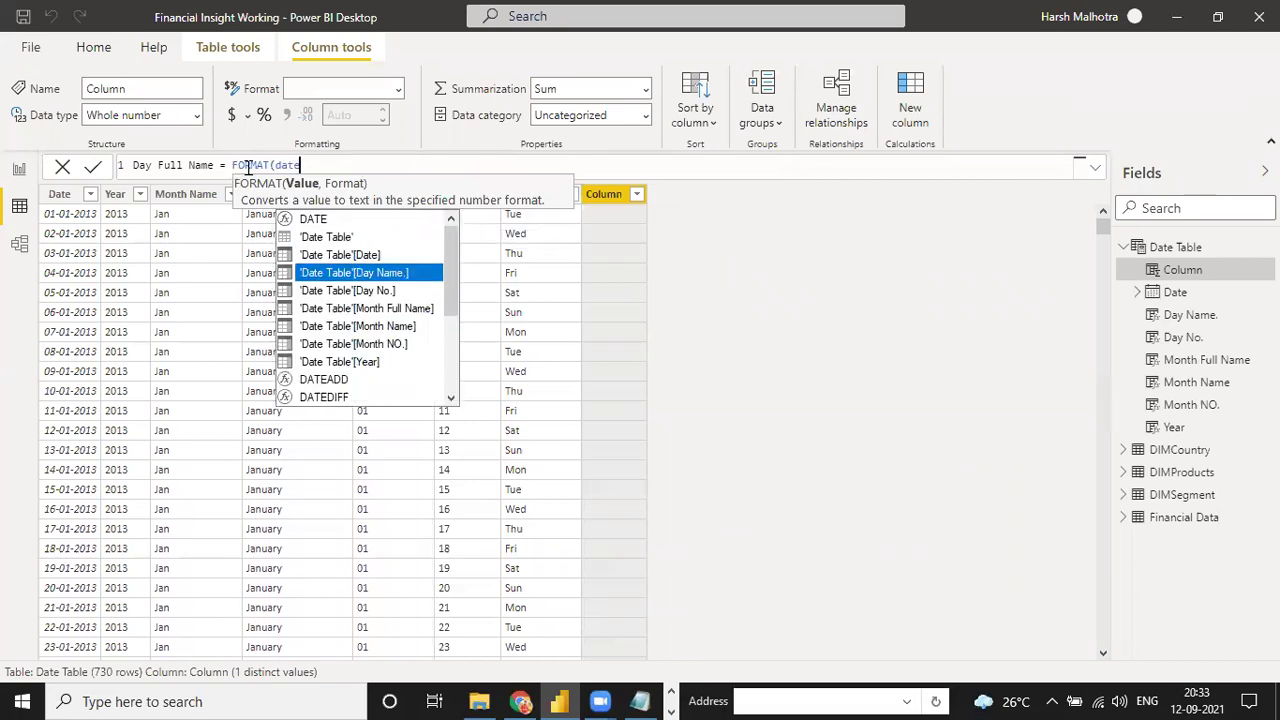
pyautogui.press('Up')
pyautogui.press('Tab')
pyautogui.write(',')
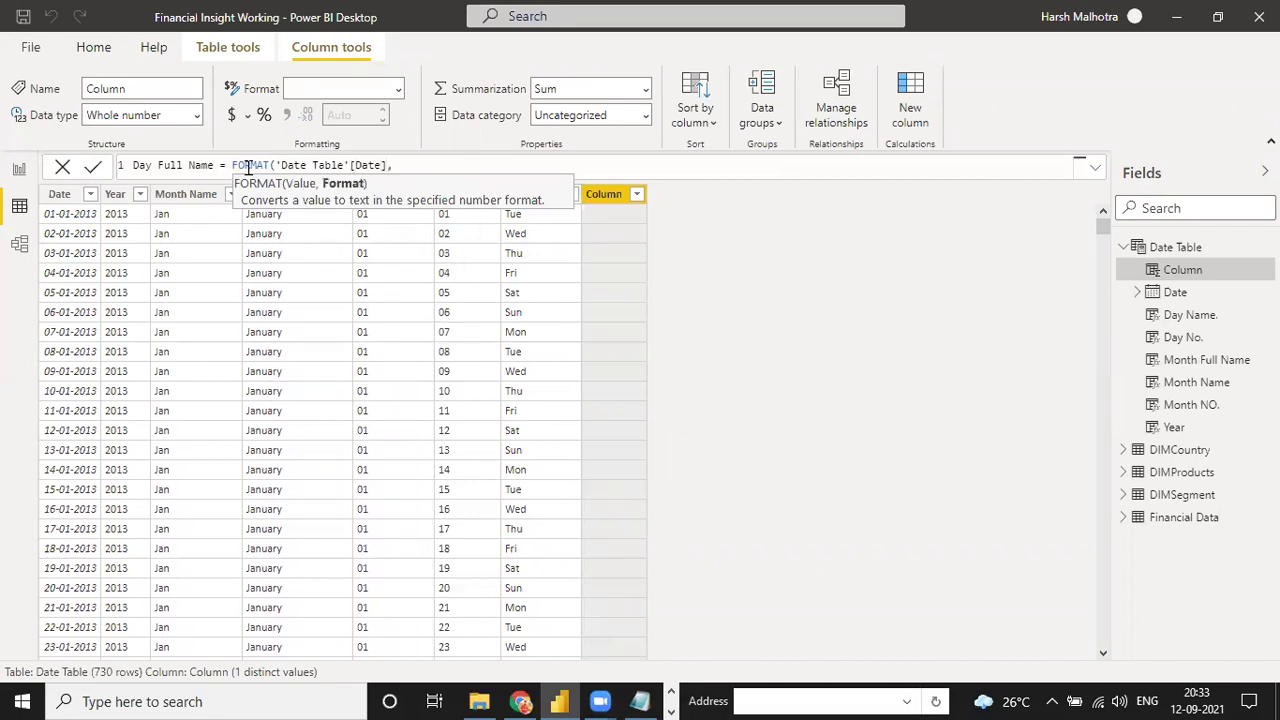
pyautogui.write('"DDDD")')
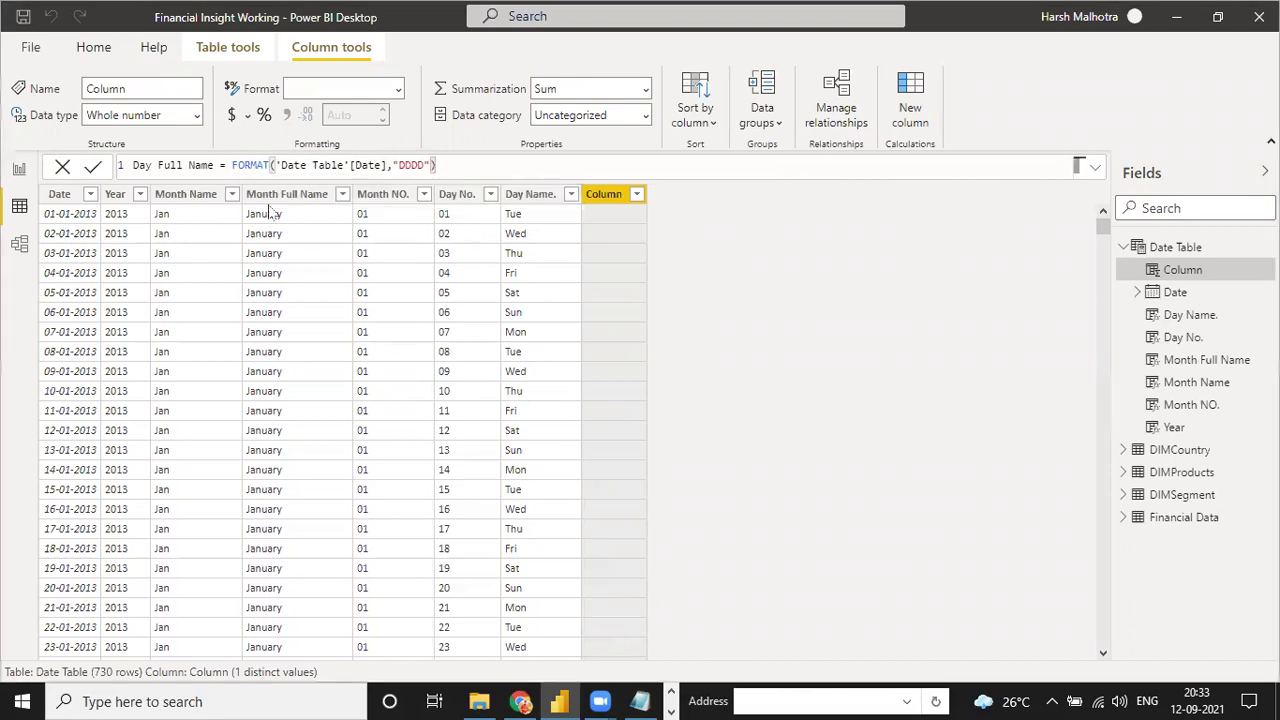
pyautogui.press('Return')
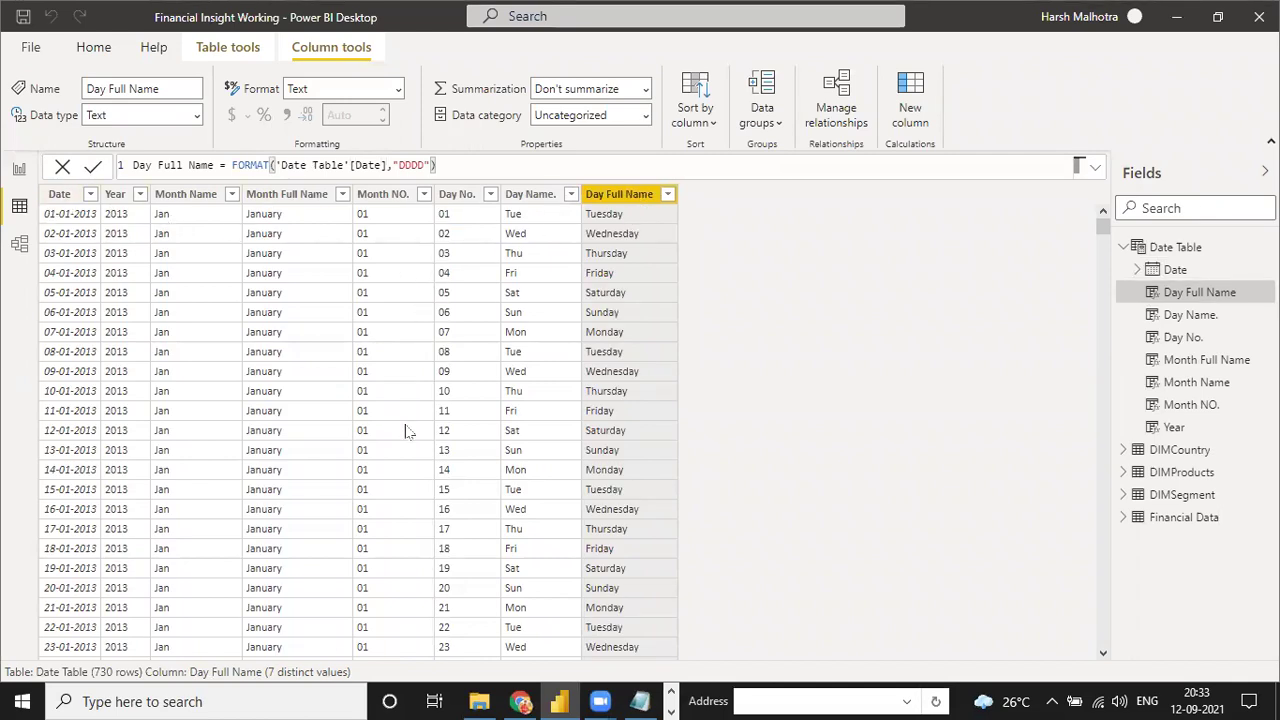
# - Review the rows of Date Table and inspect each column's formula from Date through Day Full Name
pyautogui.scroll(-20, 445, 430)
pyautogui.scroll(20, 449, 460)
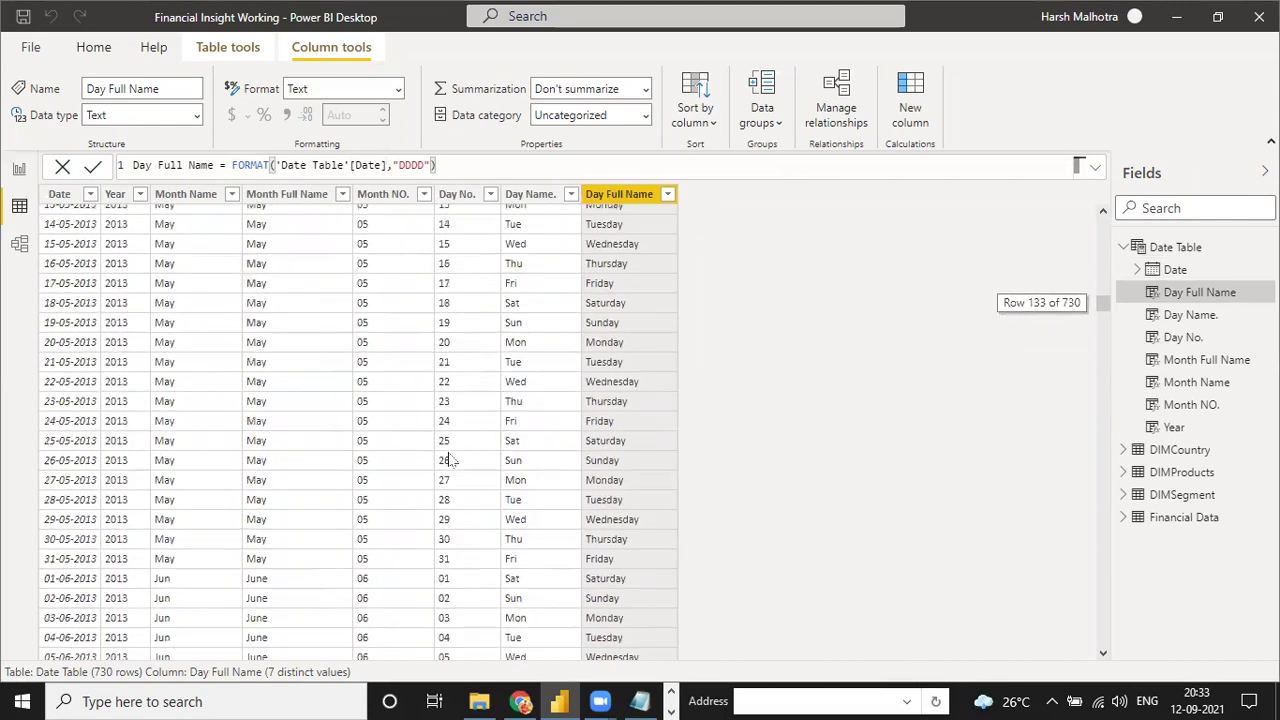
pyautogui.click(60, 195)
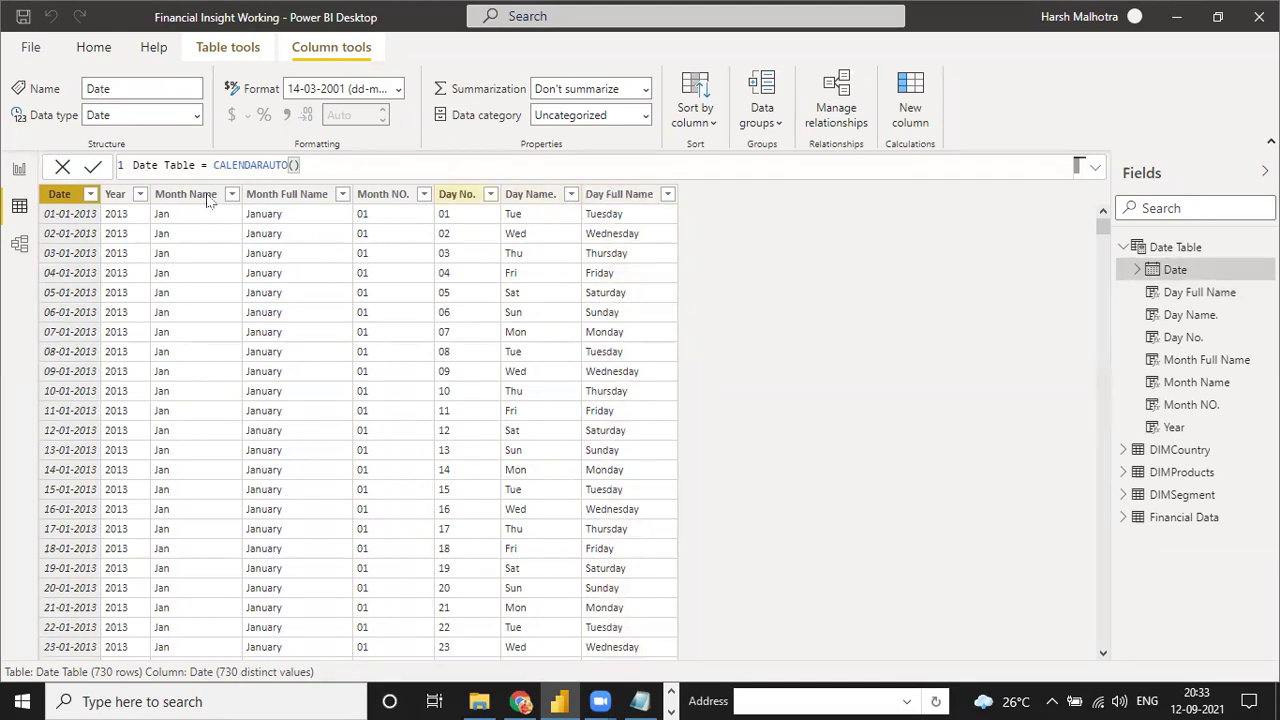
pyautogui.click(120, 197)
pyautogui.click(186, 199)
pyautogui.click(283, 199)
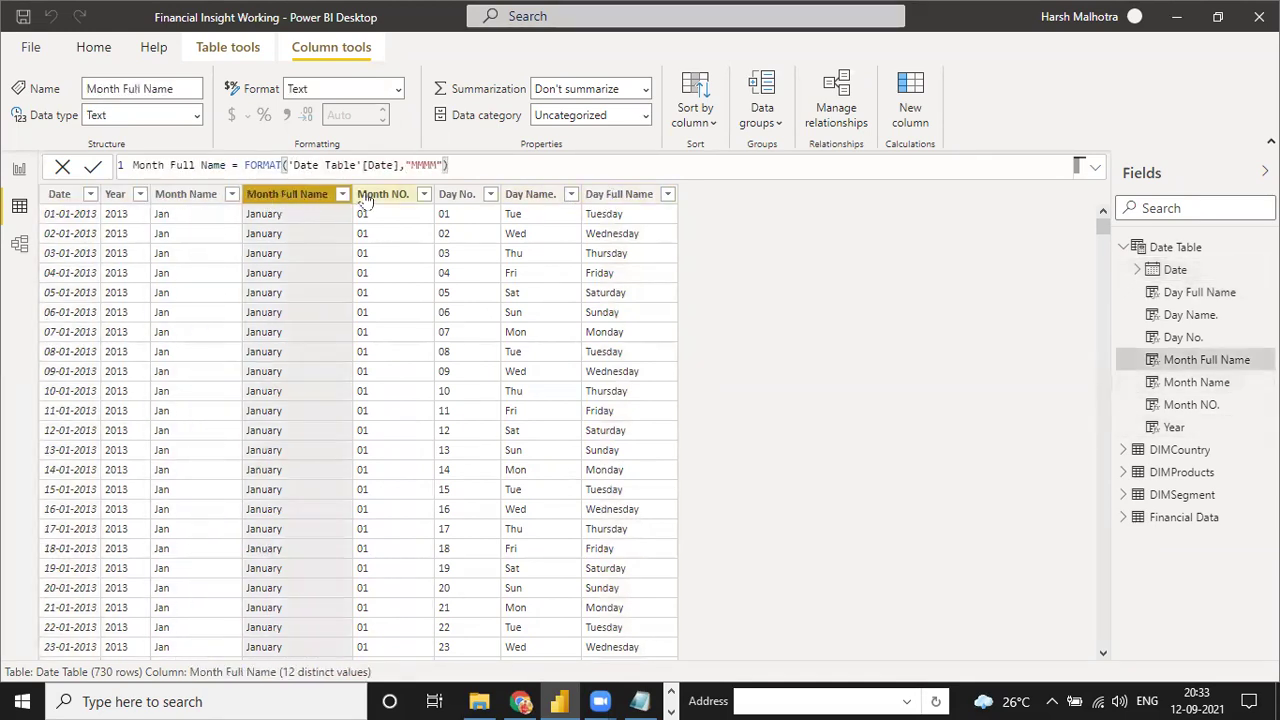
pyautogui.click(368, 198)
pyautogui.click(462, 198)
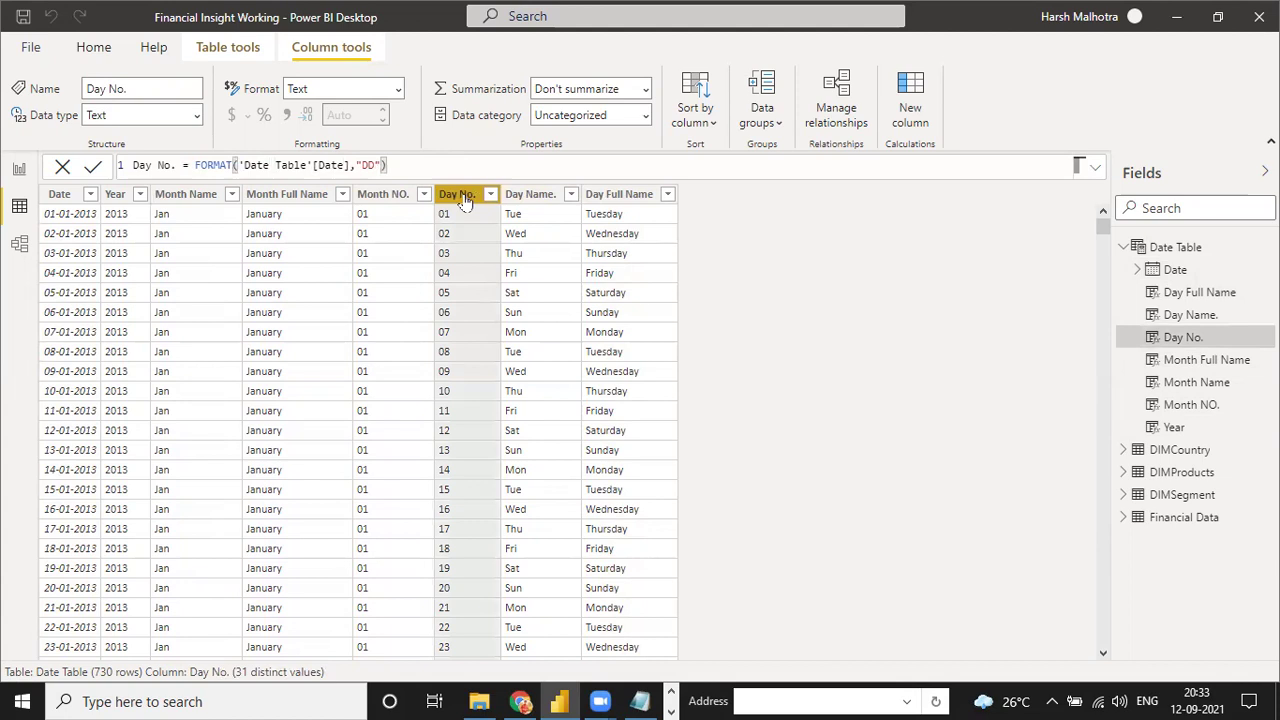
pyautogui.click(530, 197)
pyautogui.click(641, 199)
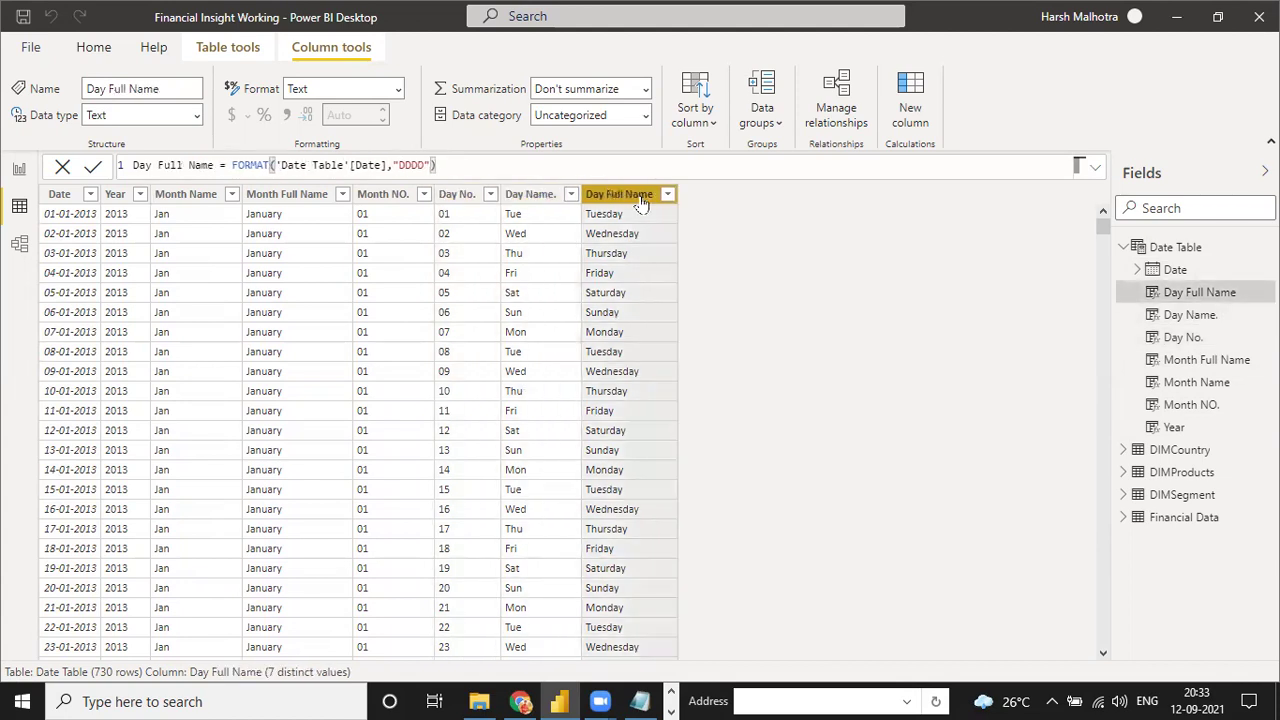
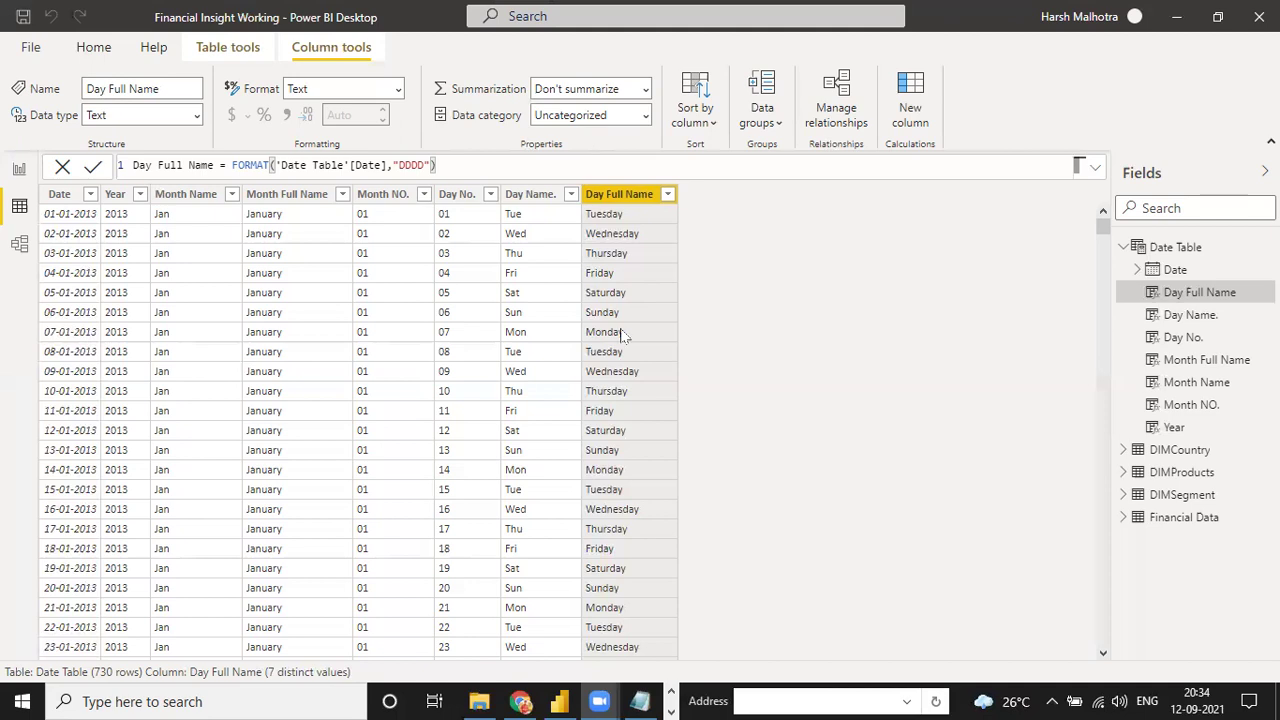
# - Place the enlarged Date Table beside Financial Data in the model diagram and relate Financial Data's Date to Date Table's Date
pyautogui.click(19, 243)
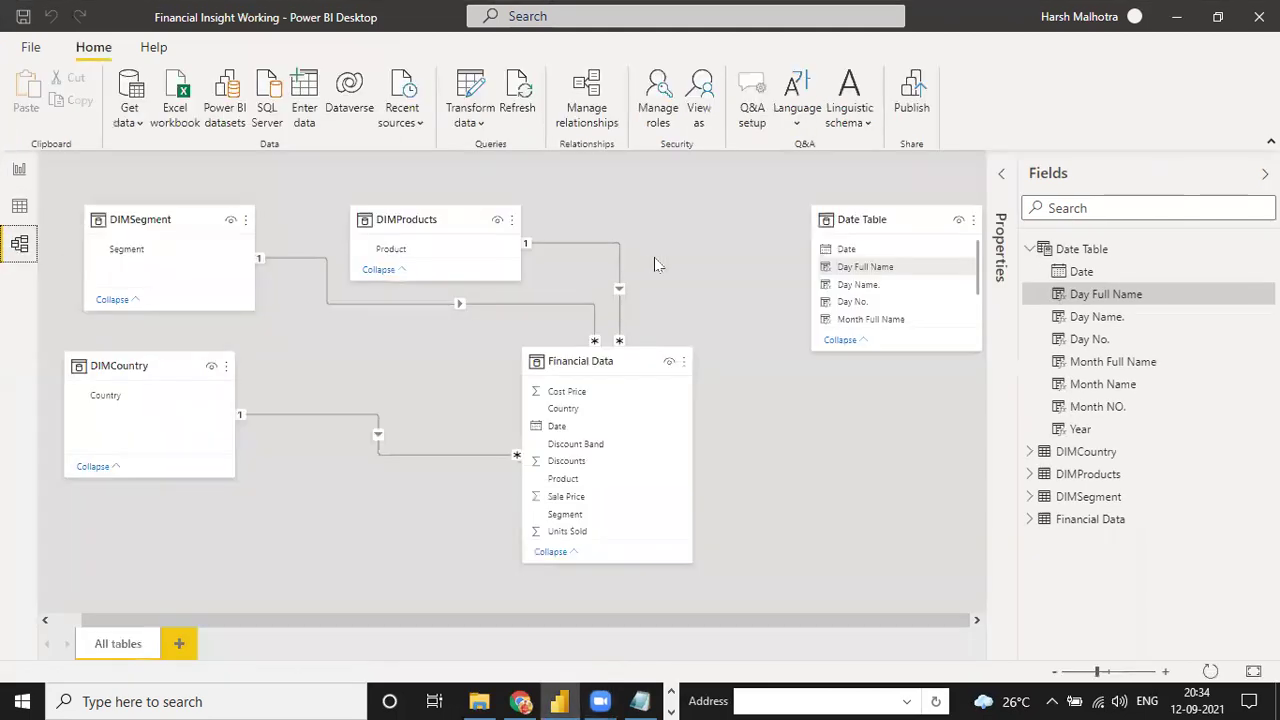
pyautogui.moveTo(846, 219); pyautogui.dragTo(792, 219)
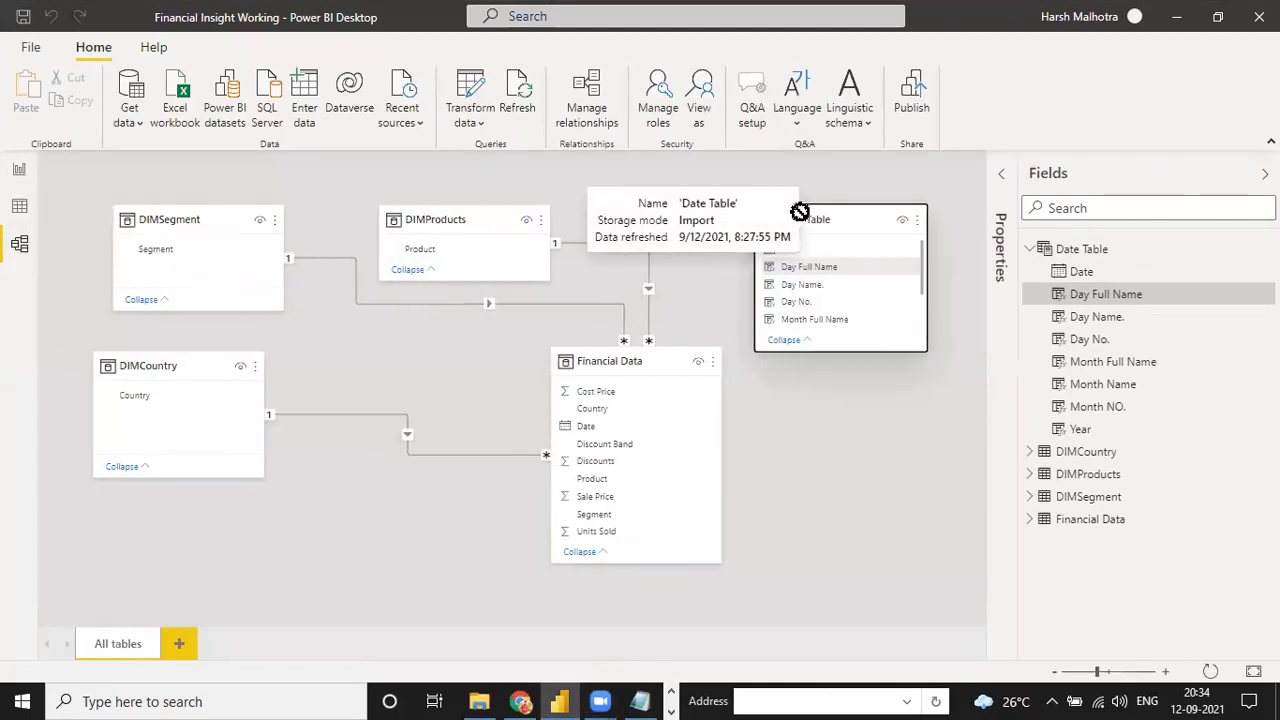
pyautogui.click(790, 388)
pyautogui.moveTo(836, 347); pyautogui.dragTo(840, 423)
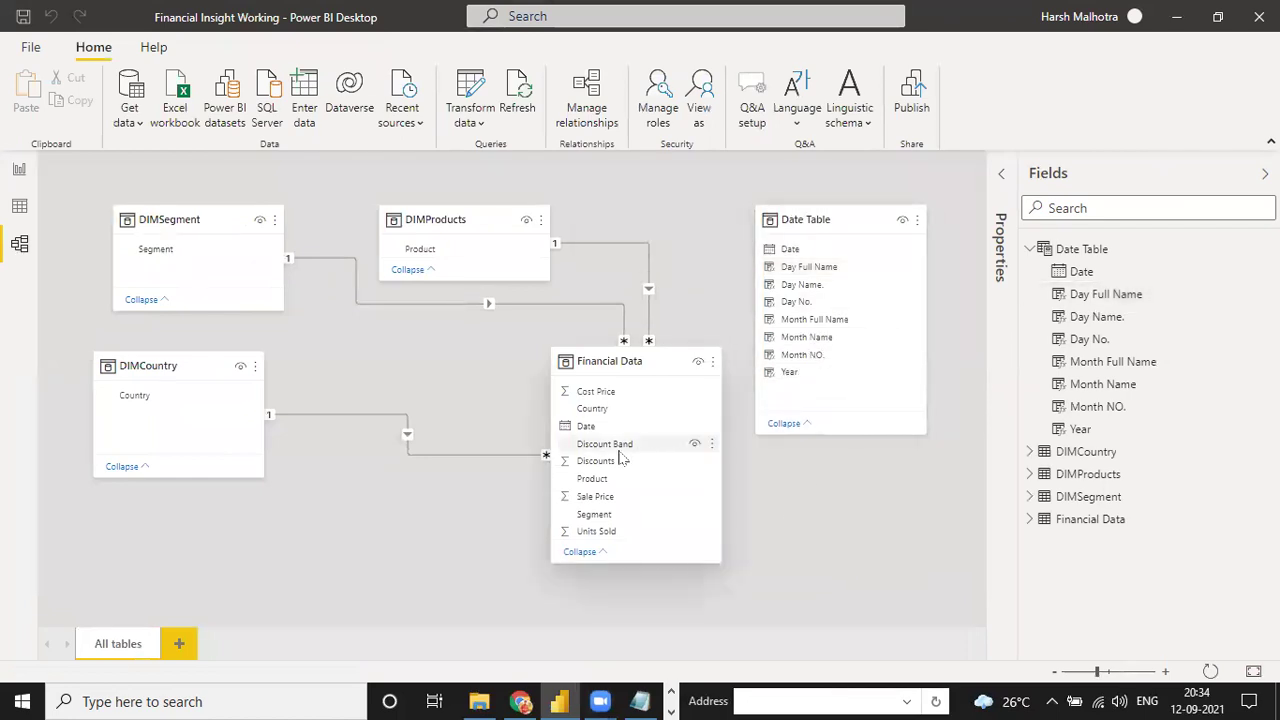
pyautogui.moveTo(597, 427); pyautogui.dragTo(787, 256)
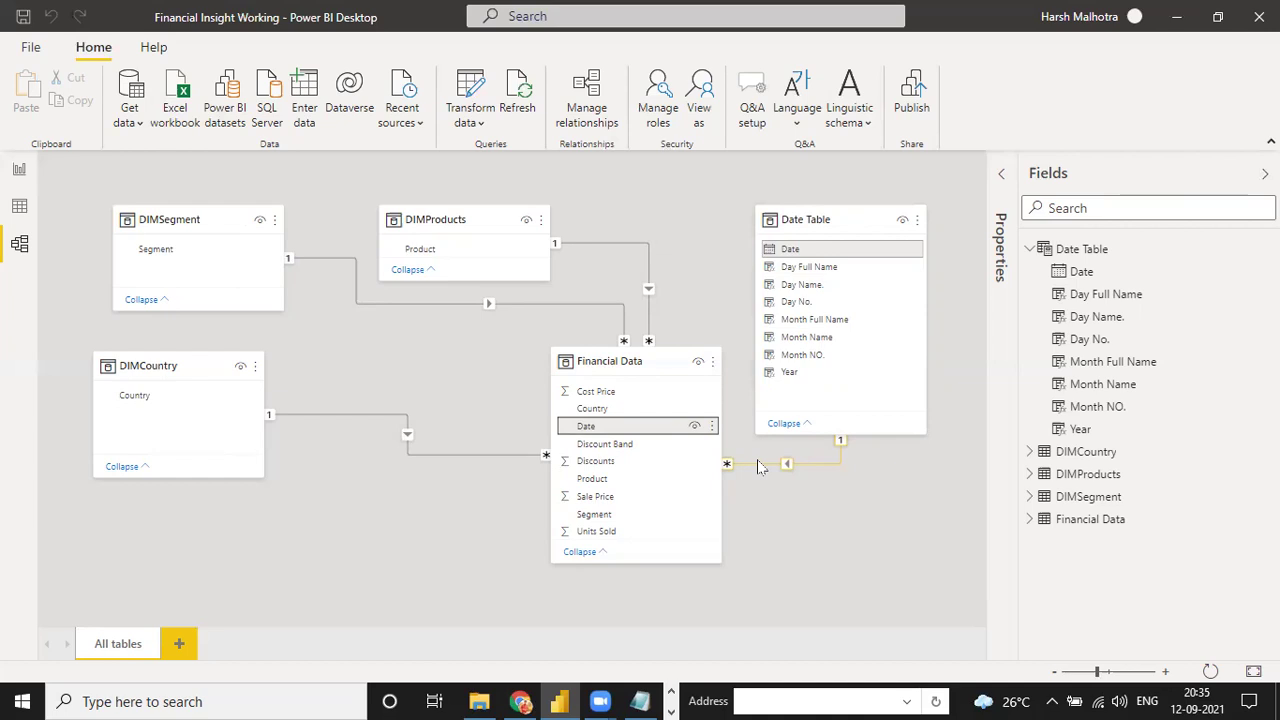
# - Adjust the positions of the DIMProducts, DIMSegment and DIMCountry tables in the model diagram
pyautogui.click(443, 216)
pyautogui.moveTo(443, 216); pyautogui.dragTo(460, 218)
pyautogui.click(210, 221)
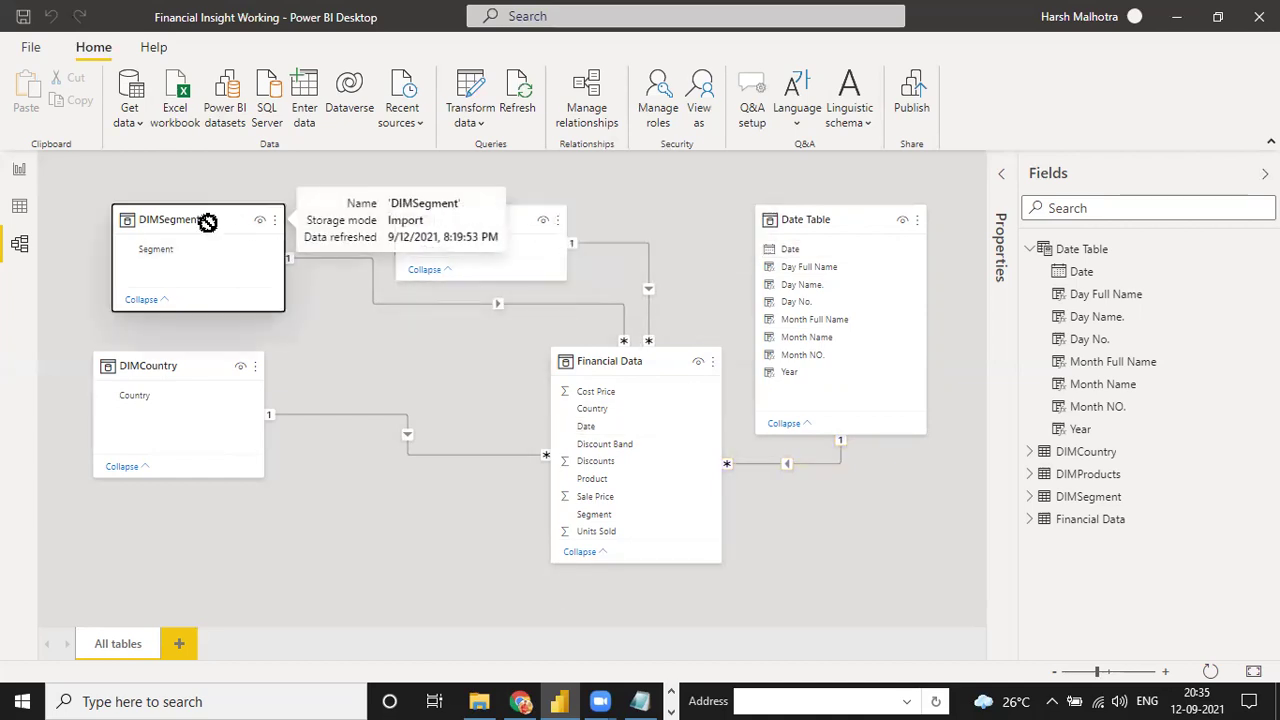
pyautogui.click(211, 366)
pyautogui.moveTo(211, 366); pyautogui.dragTo(219, 374)
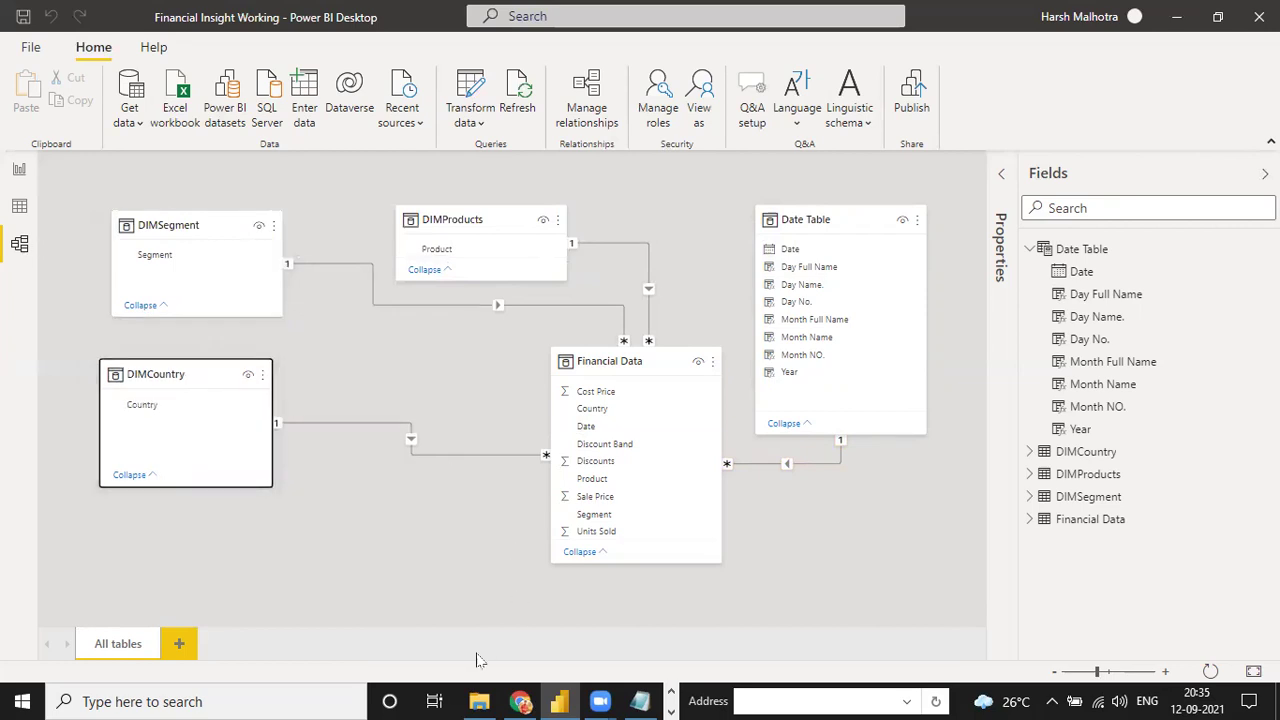
# - Switch to the Financial Insights workbook in Excel and examine the last data row and the empty rows below it
pyautogui.click(671, 711)
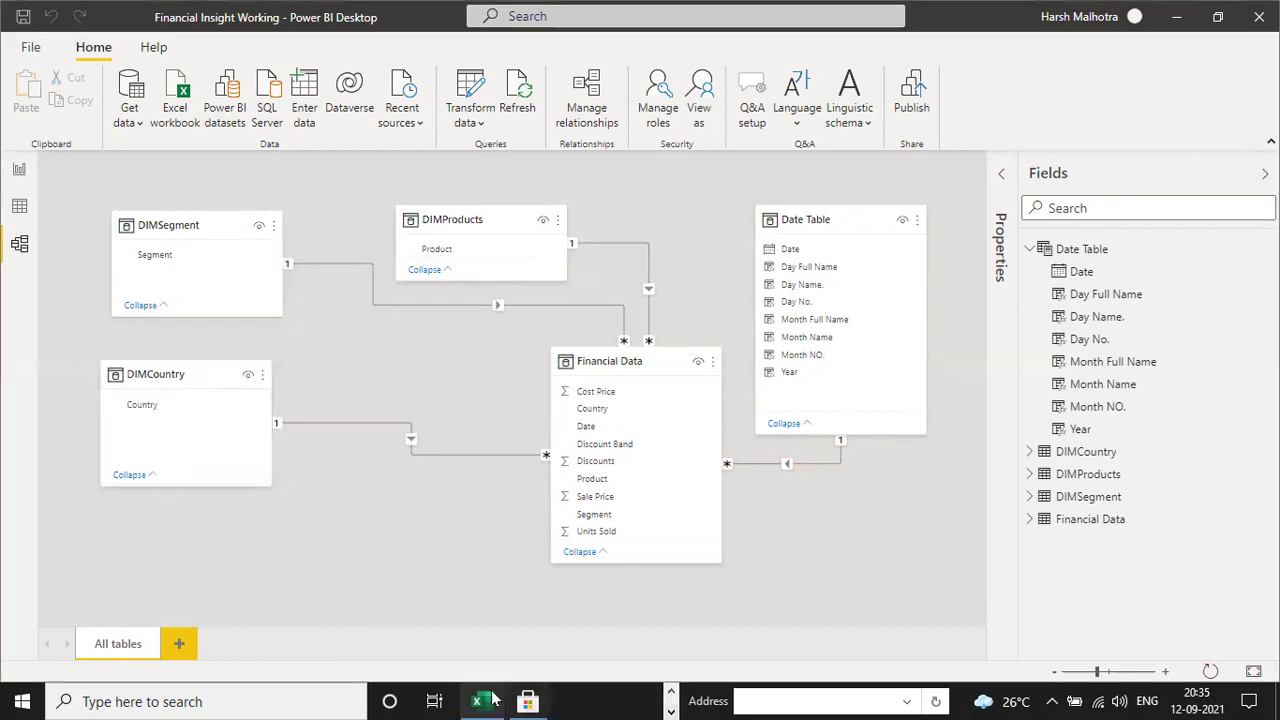
pyautogui.click(488, 701)
pyautogui.hotkey('ctrl', 'Down')
pyautogui.hotkey('ctrl', 'Down')
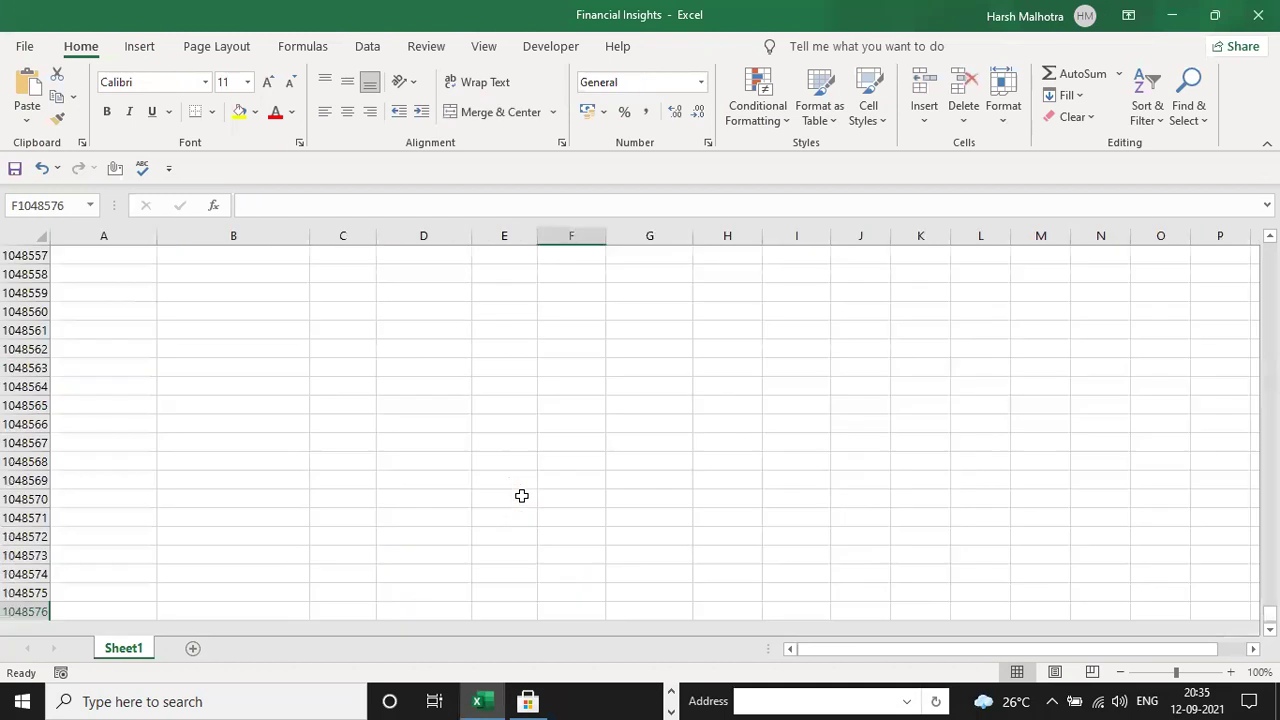
pyautogui.hotkey('ctrl', 'Up')
pyautogui.press('Left')
pyautogui.press('Left')
pyautogui.press('Left')
pyautogui.press('Right')
pyautogui.press('Right')
pyautogui.press('Right')
pyautogui.press('Right')
pyautogui.press('Right')
pyautogui.press('Right')
pyautogui.press('Left')
pyautogui.press('Down')
pyautogui.press('Up')
pyautogui.press('Right')
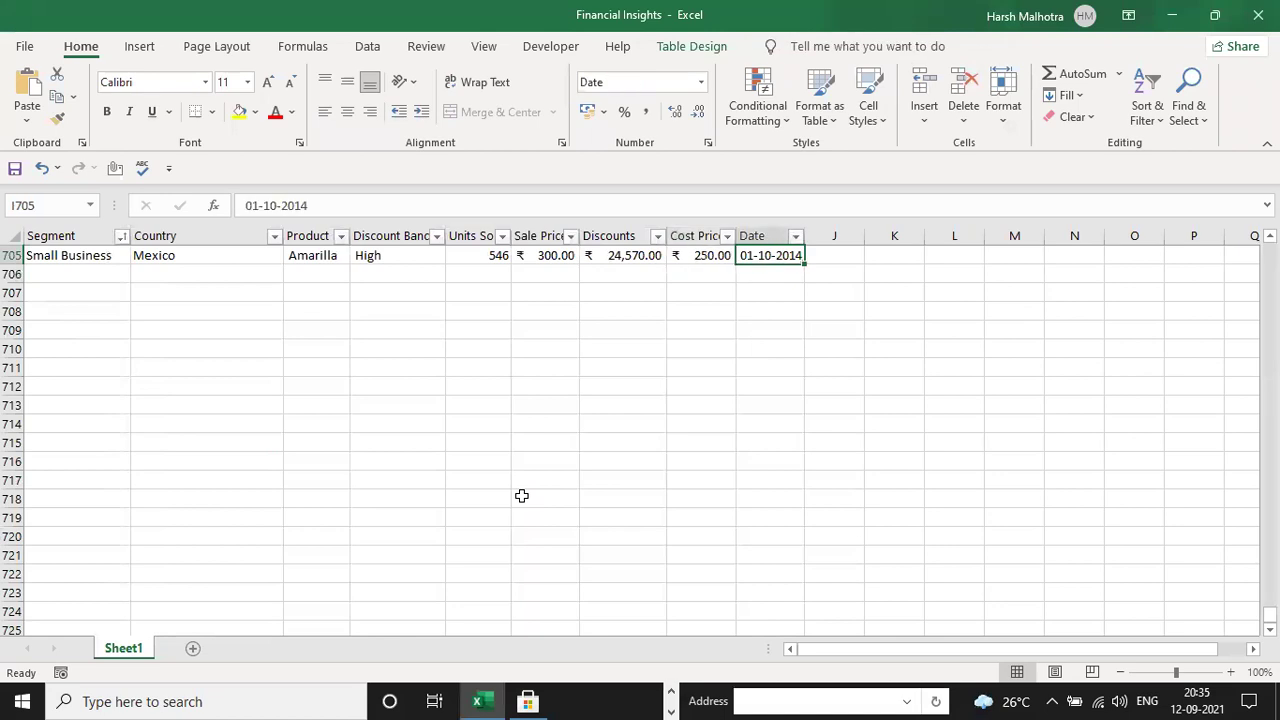
pyautogui.press('Down')
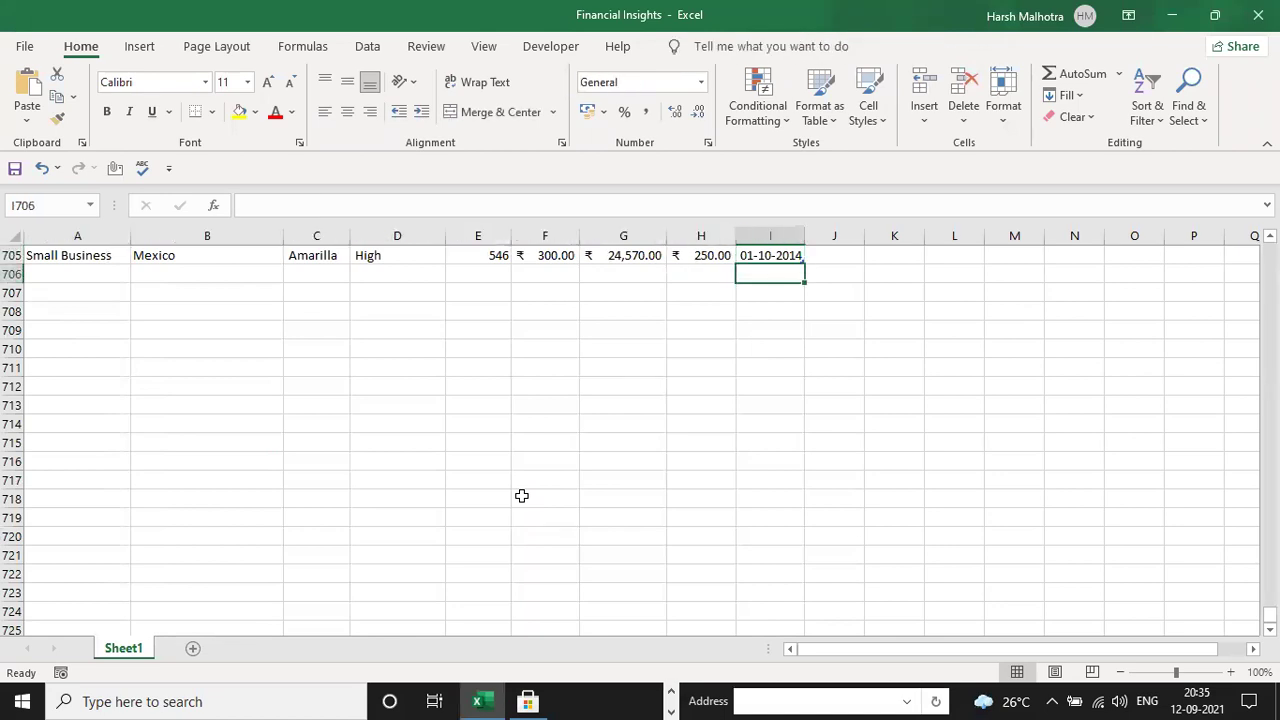
pyautogui.press('Down')
pyautogui.press('Down')
pyautogui.press('Down')
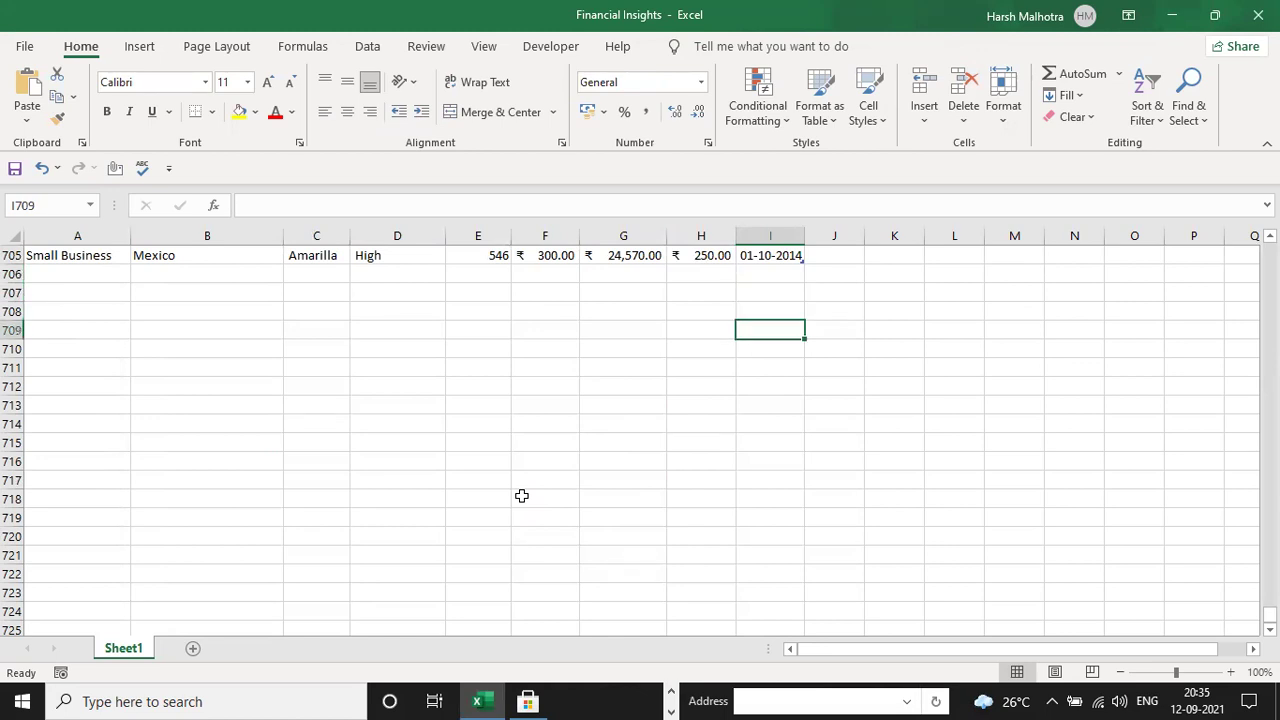
pyautogui.click(227, 267)
pyautogui.press('Left')
pyautogui.hotkey('shift', 'space')
pyautogui.press('Left')
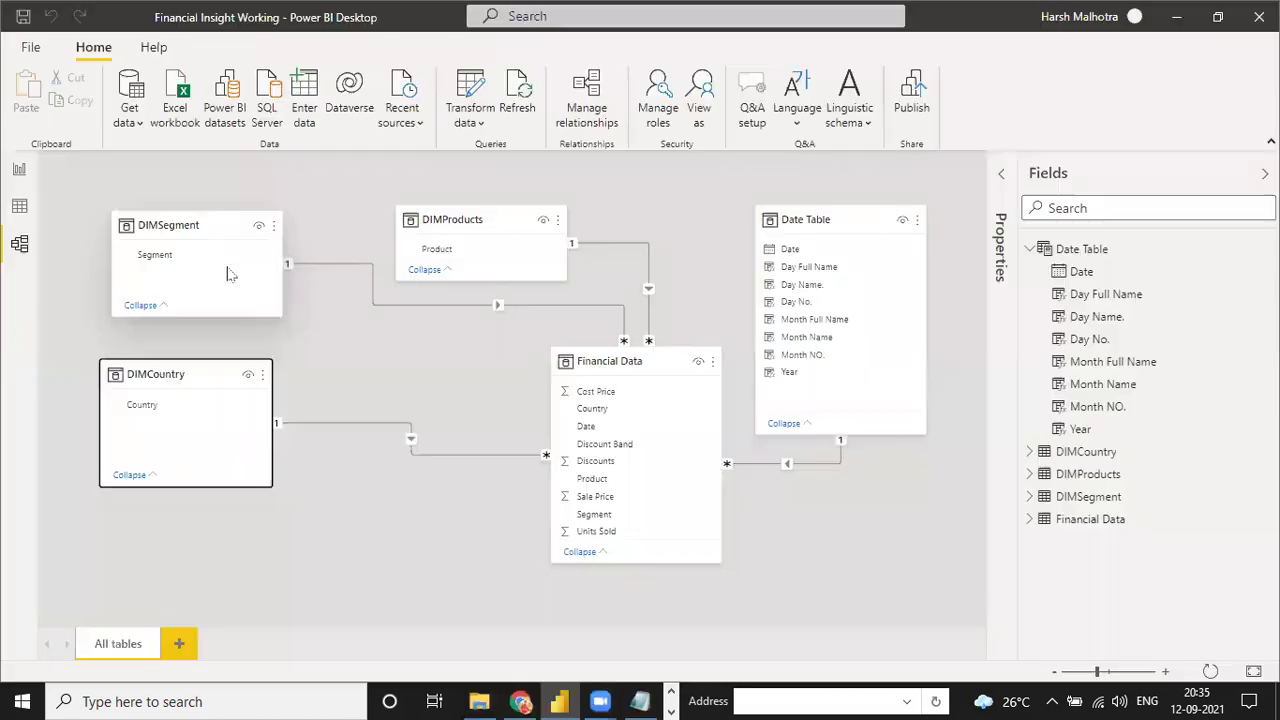
# - Review the Financial Insight - Original Data query and its refresh options in Power Query Editor, closing it with Close & Apply
pyautogui.click(472, 118)
pyautogui.click(487, 156)
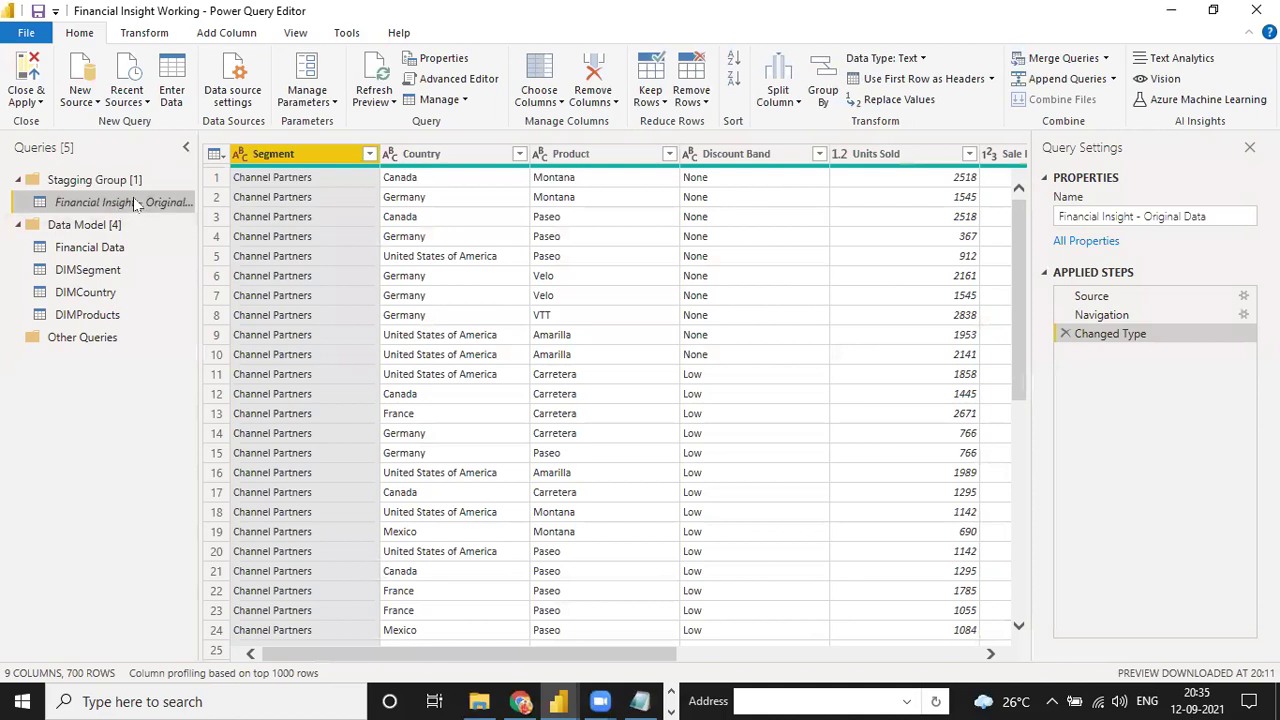
pyautogui.click(373, 95)
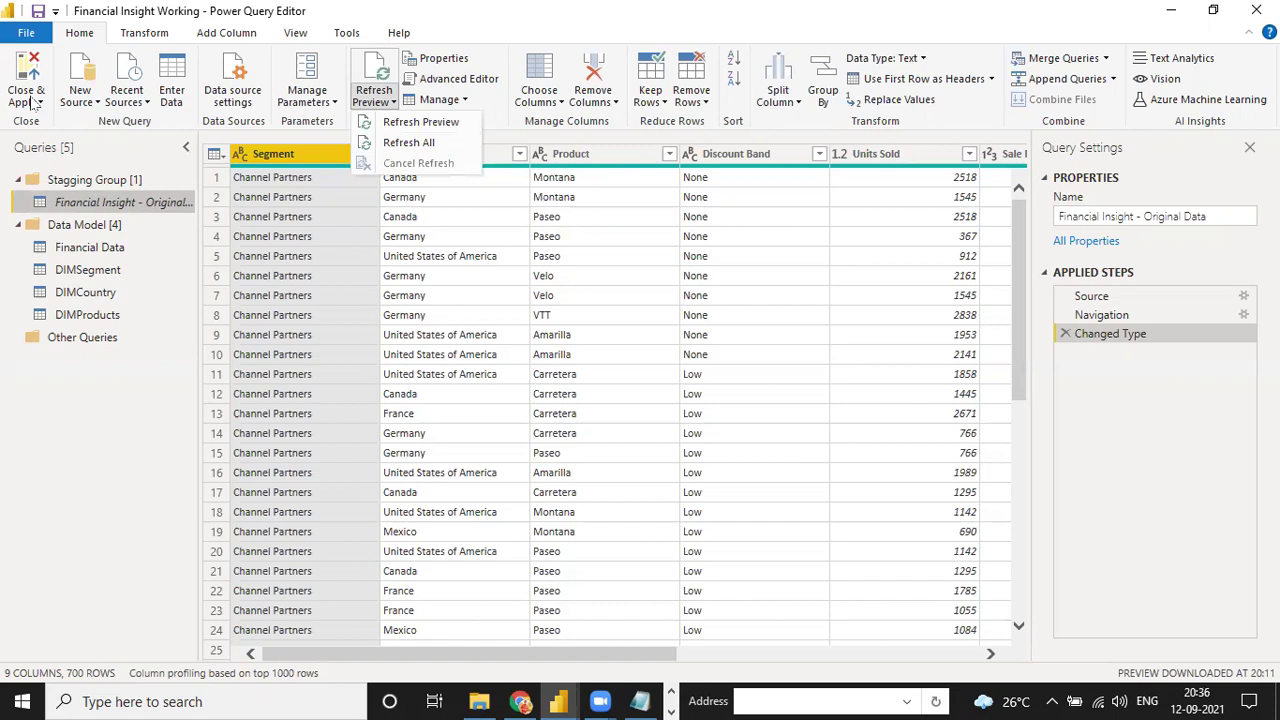
pyautogui.click(597, 109)
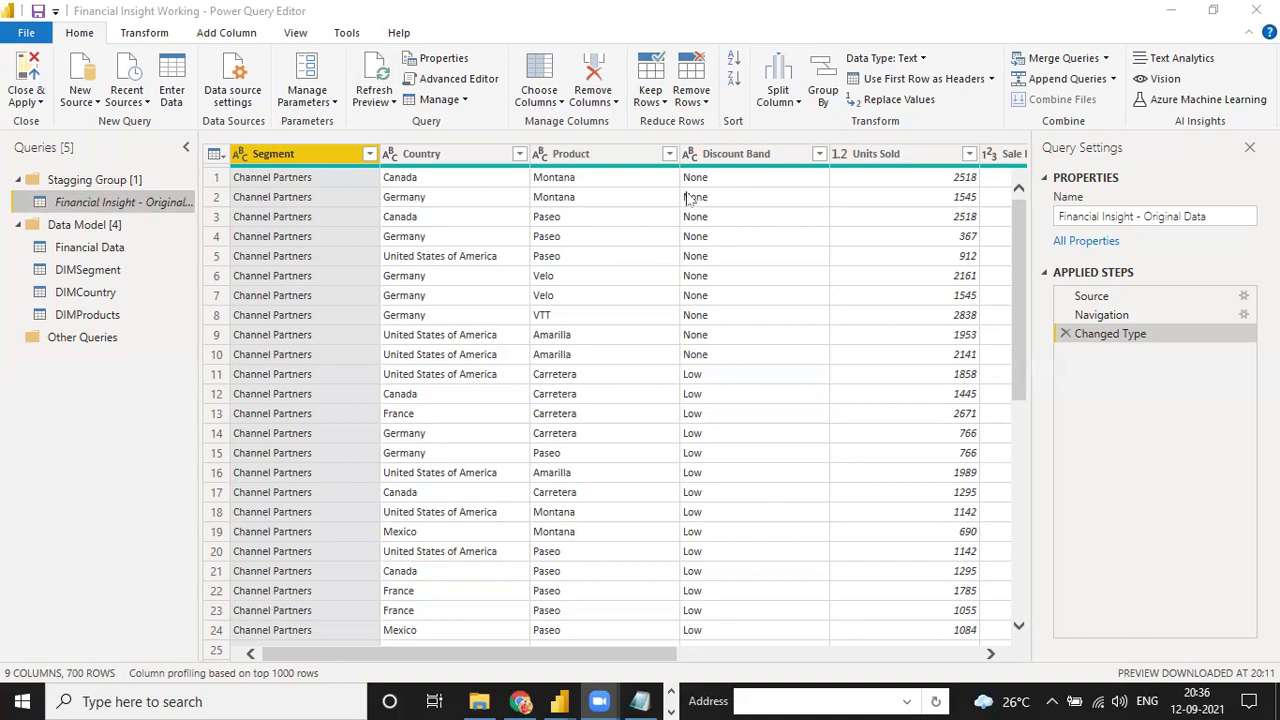
pyautogui.click(22, 101)
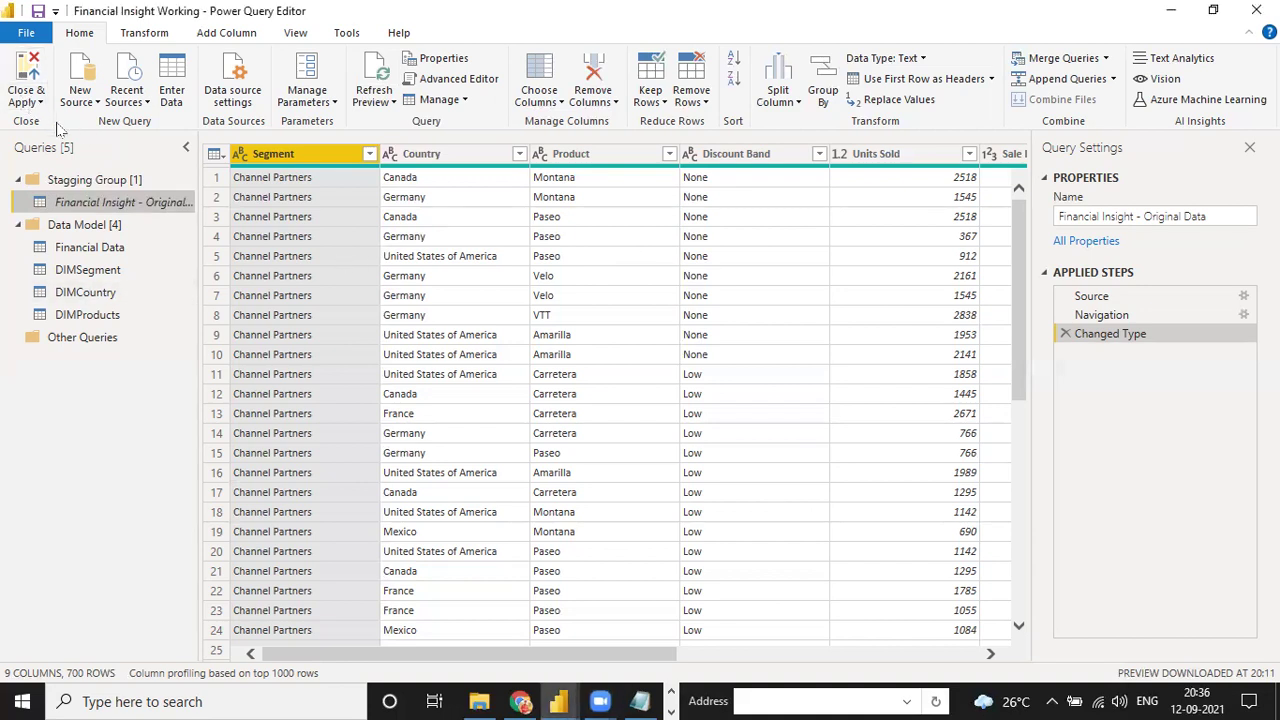
pyautogui.click(24, 104)
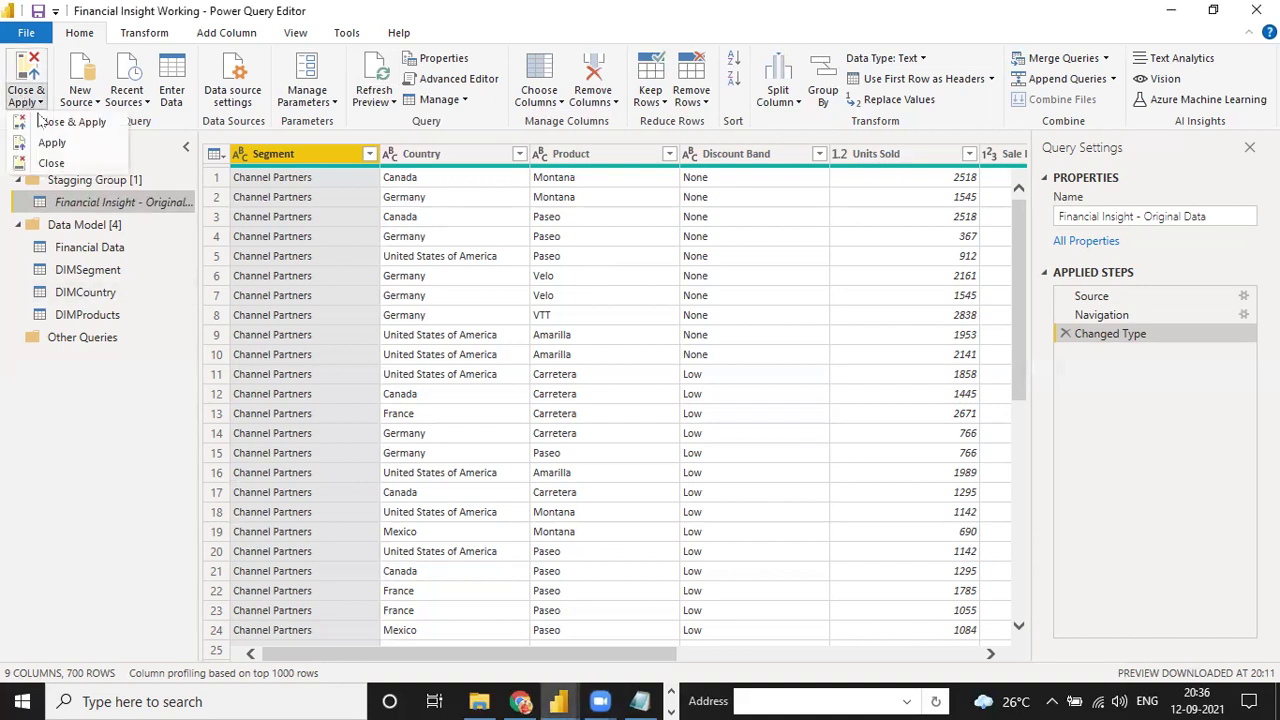
pyautogui.click(55, 126)
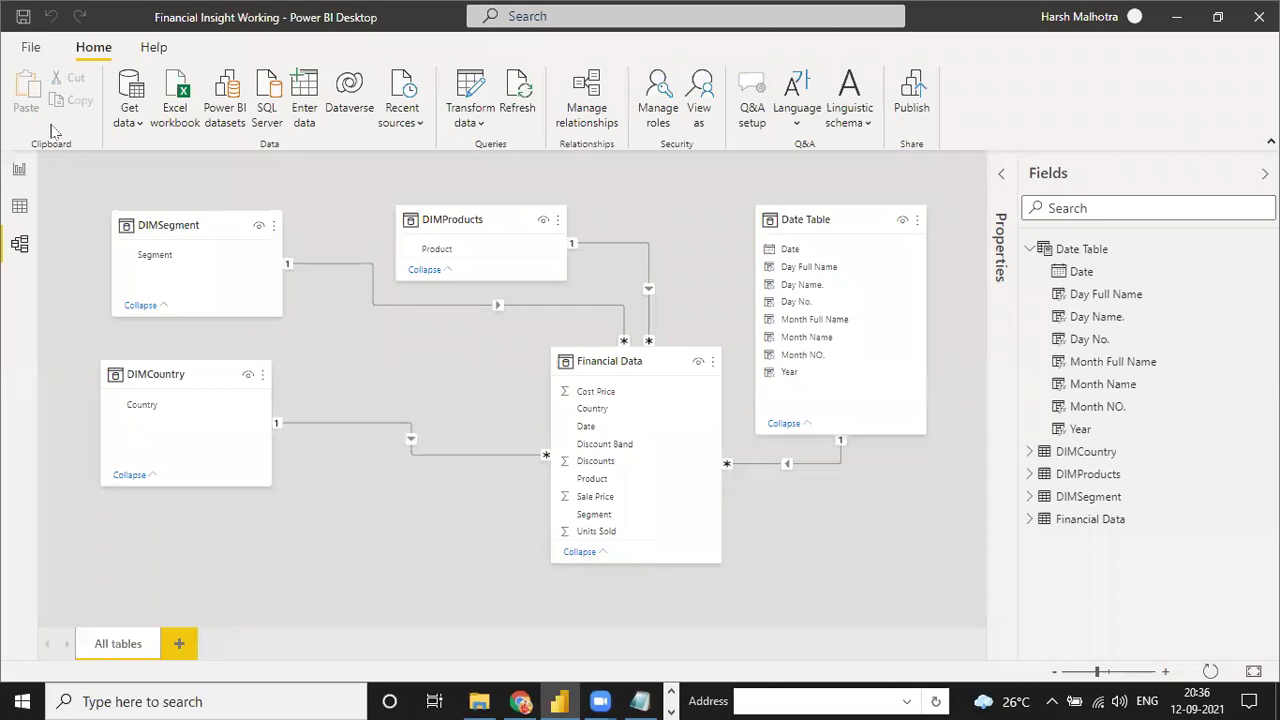
pyautogui.click(19, 206)
pyautogui.click(19, 243)
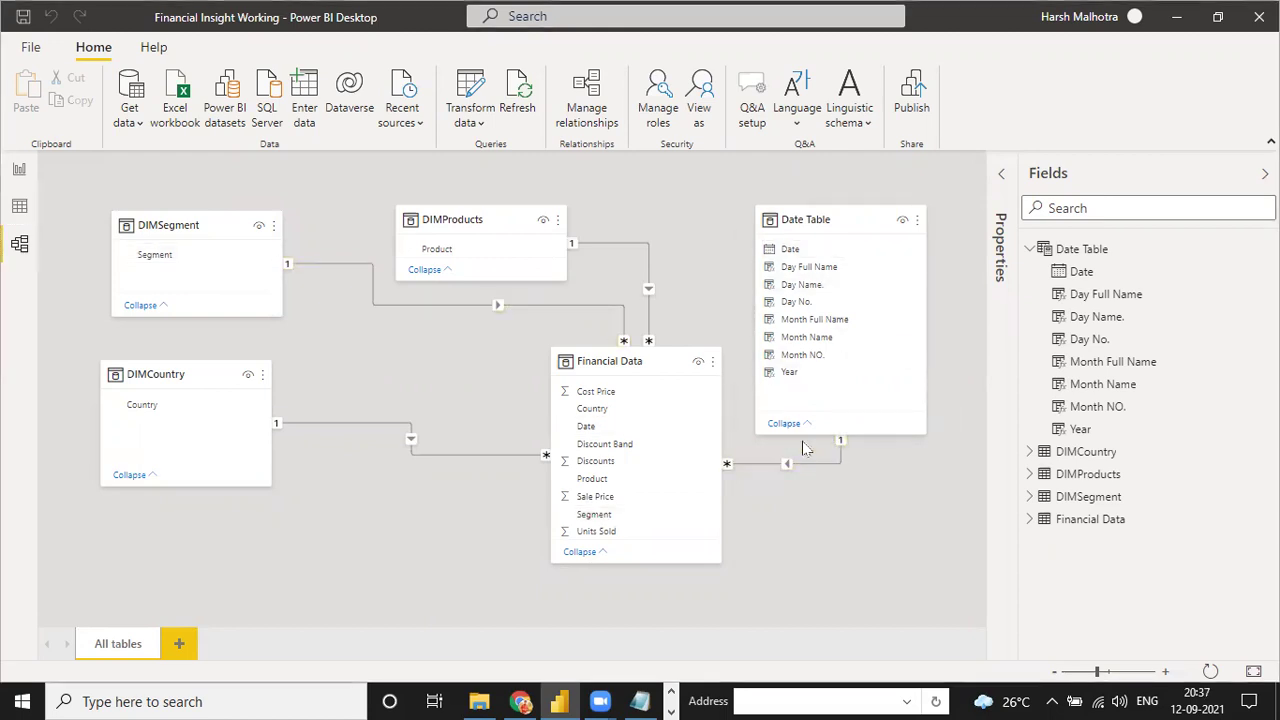
# - Try to reverse the table order in the date relationship, with Date Table first and Financial Data second
pyautogui.doubleClick(655, 345)
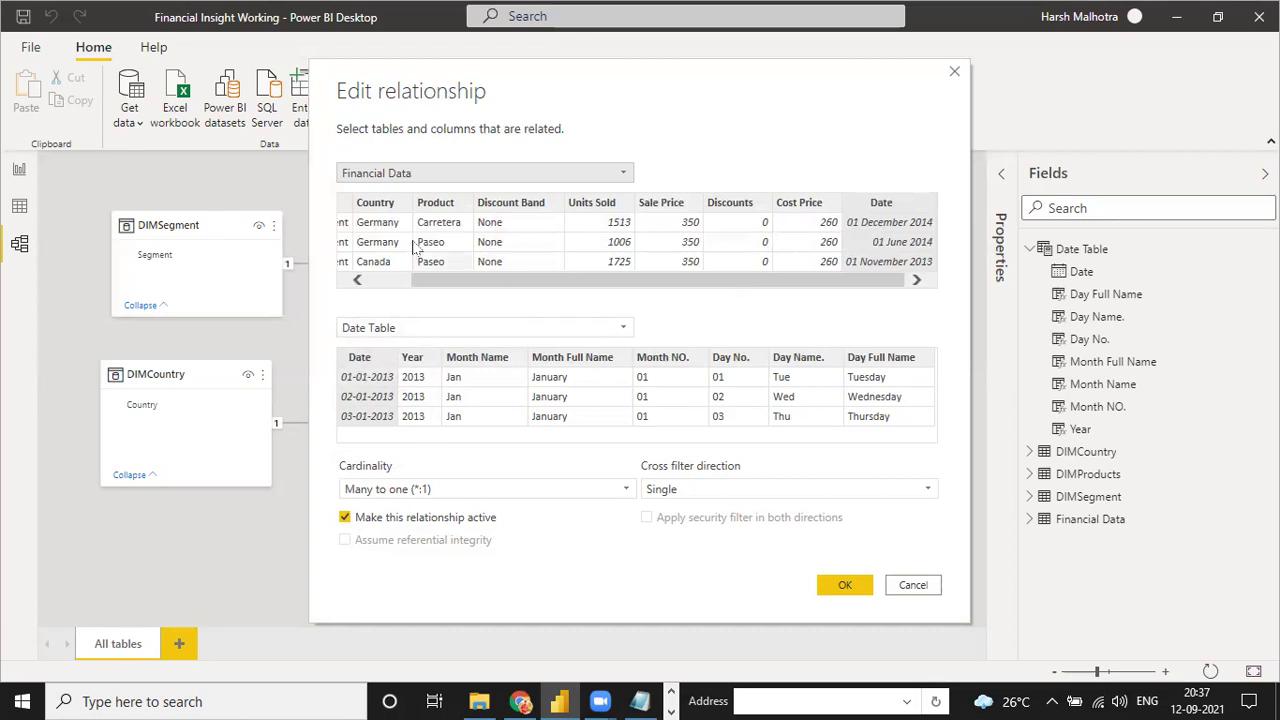
pyautogui.click(396, 177)
pyautogui.click(396, 194)
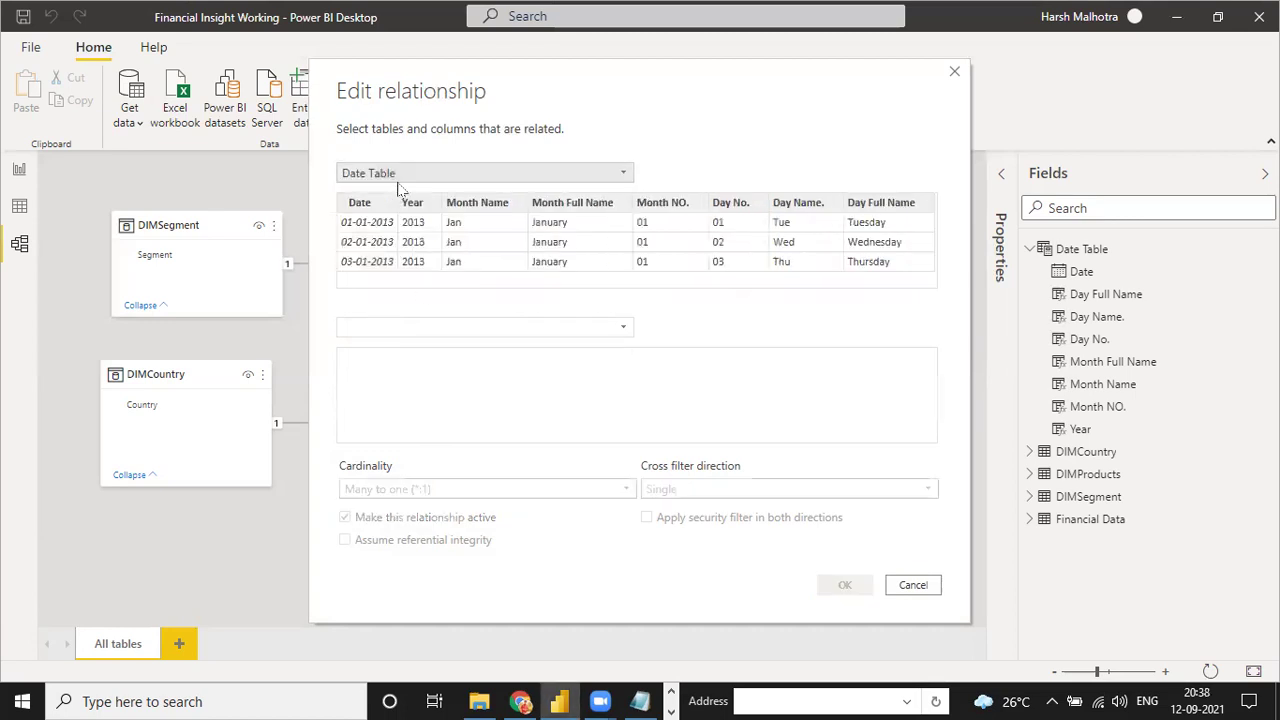
pyautogui.click(413, 327)
pyautogui.click(398, 403)
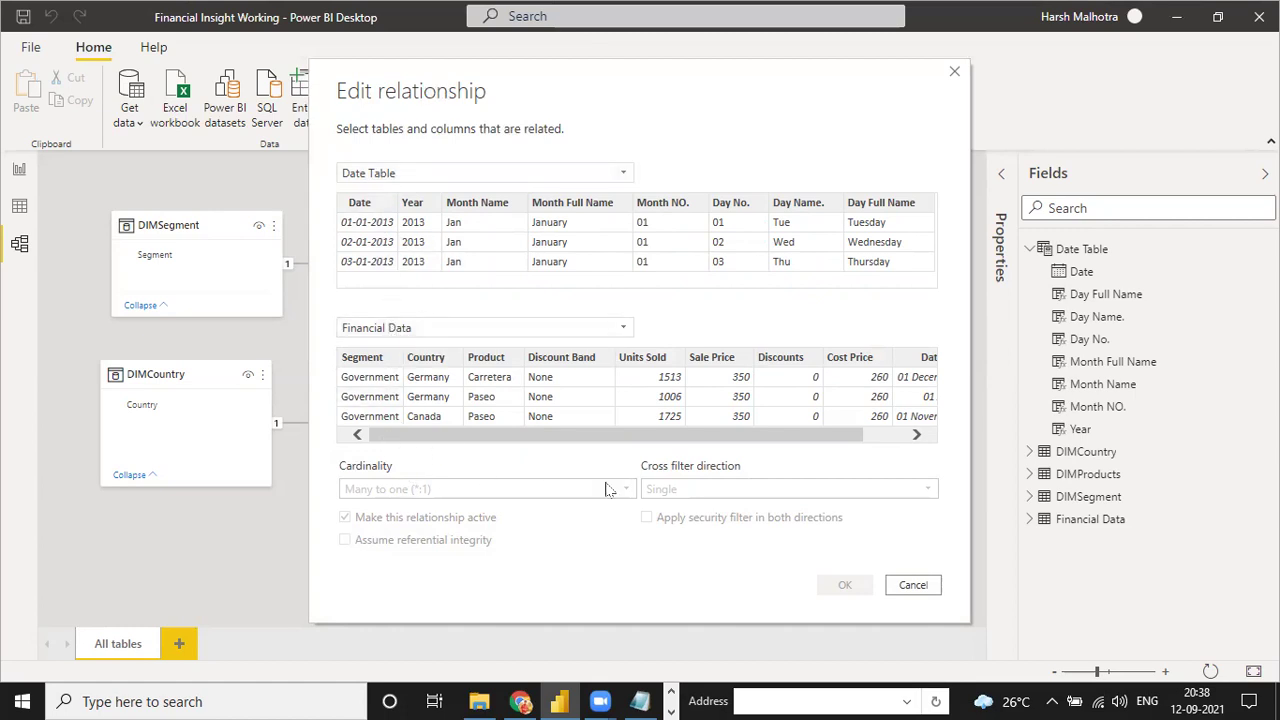
# - Try relating DIMCountry to Financial Data on Country with One to many (1:*) cardinality in the relationship editor
pyautogui.click(446, 180)
pyautogui.click(420, 211)
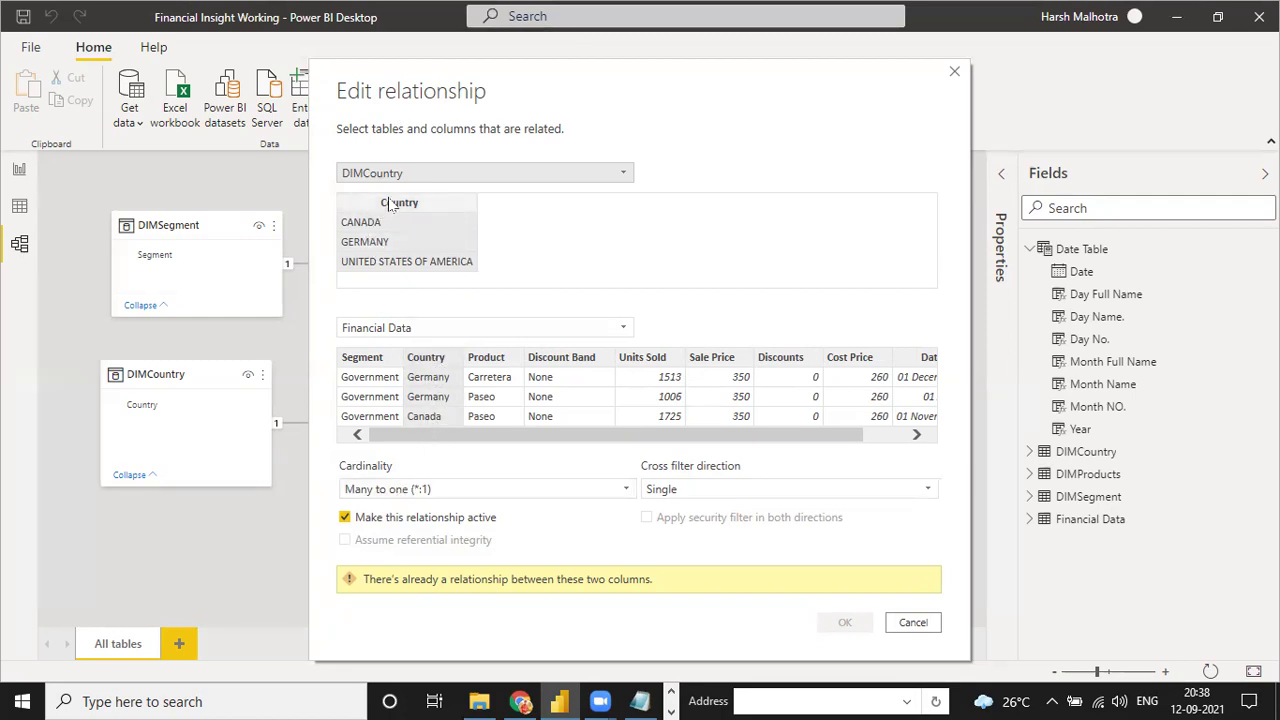
pyautogui.click(424, 490)
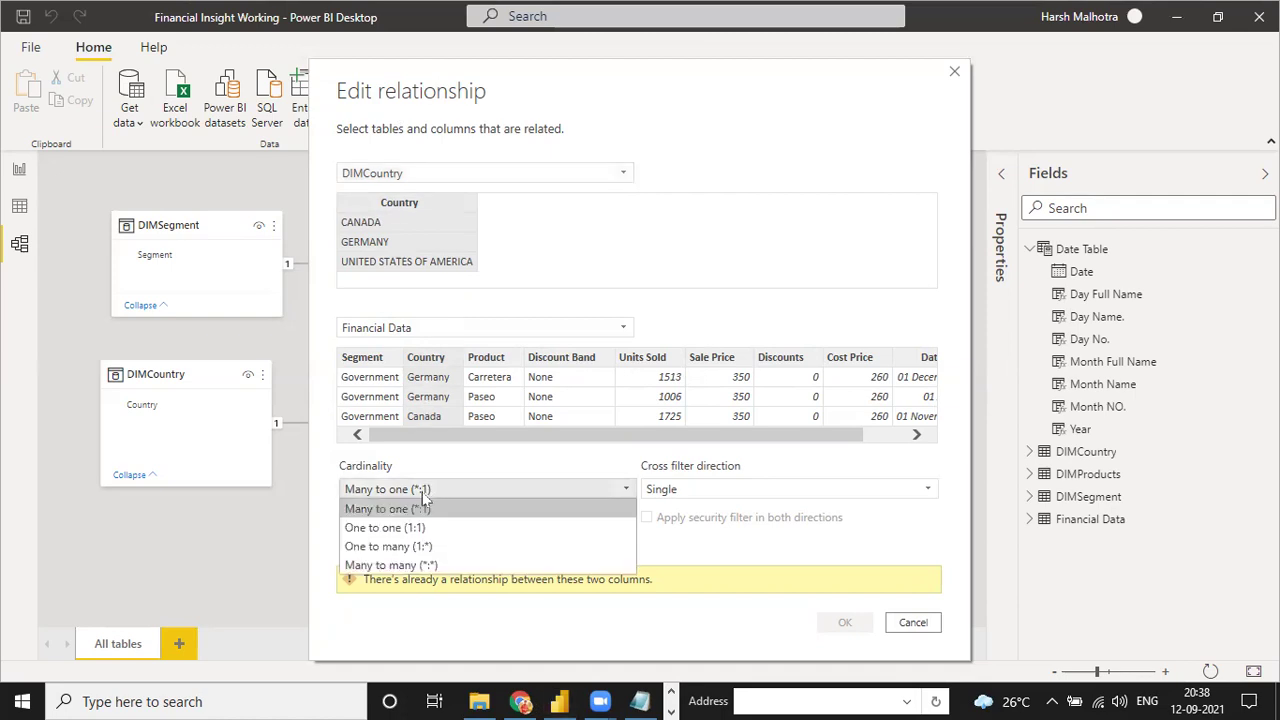
pyautogui.click(412, 547)
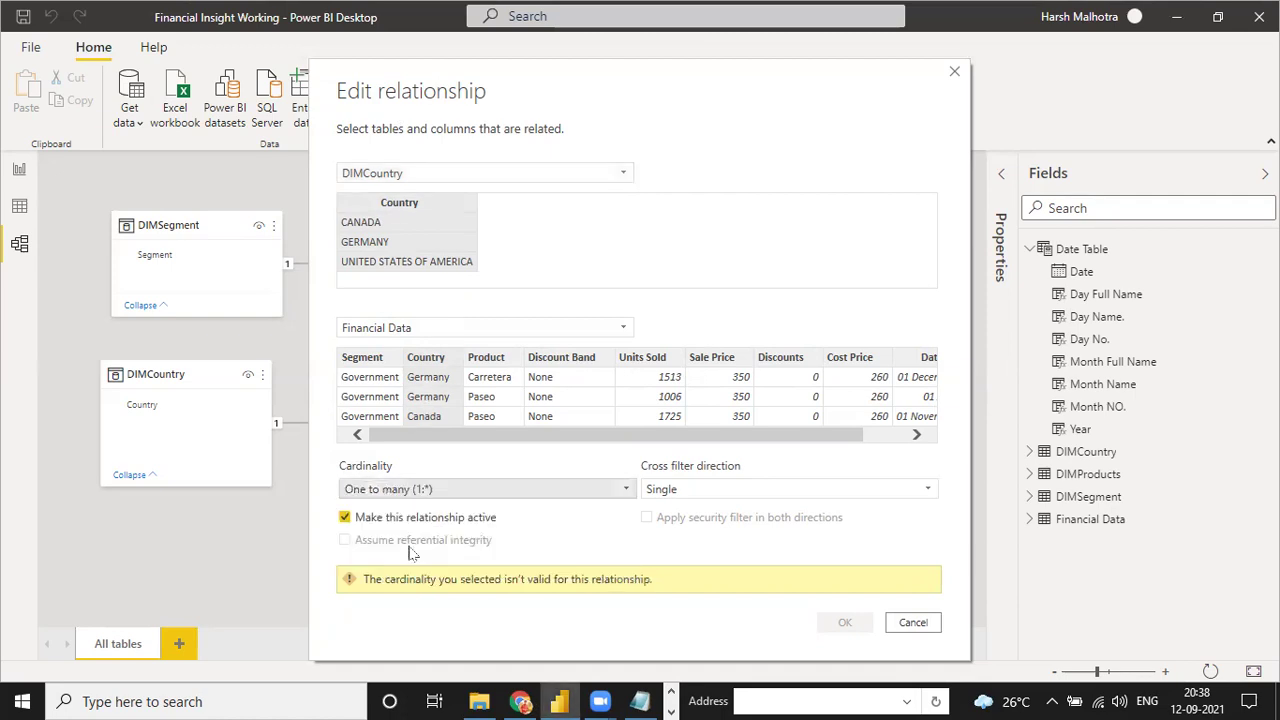
pyautogui.click(440, 490)
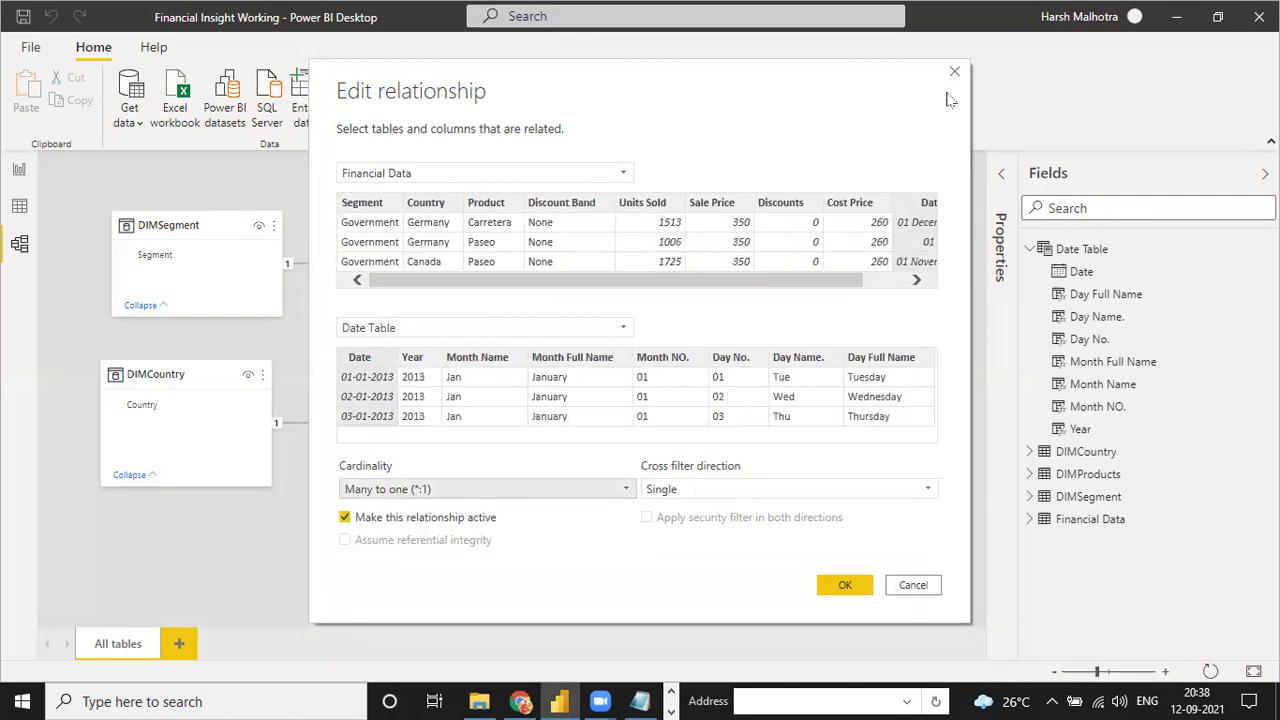
pyautogui.click(835, 585)
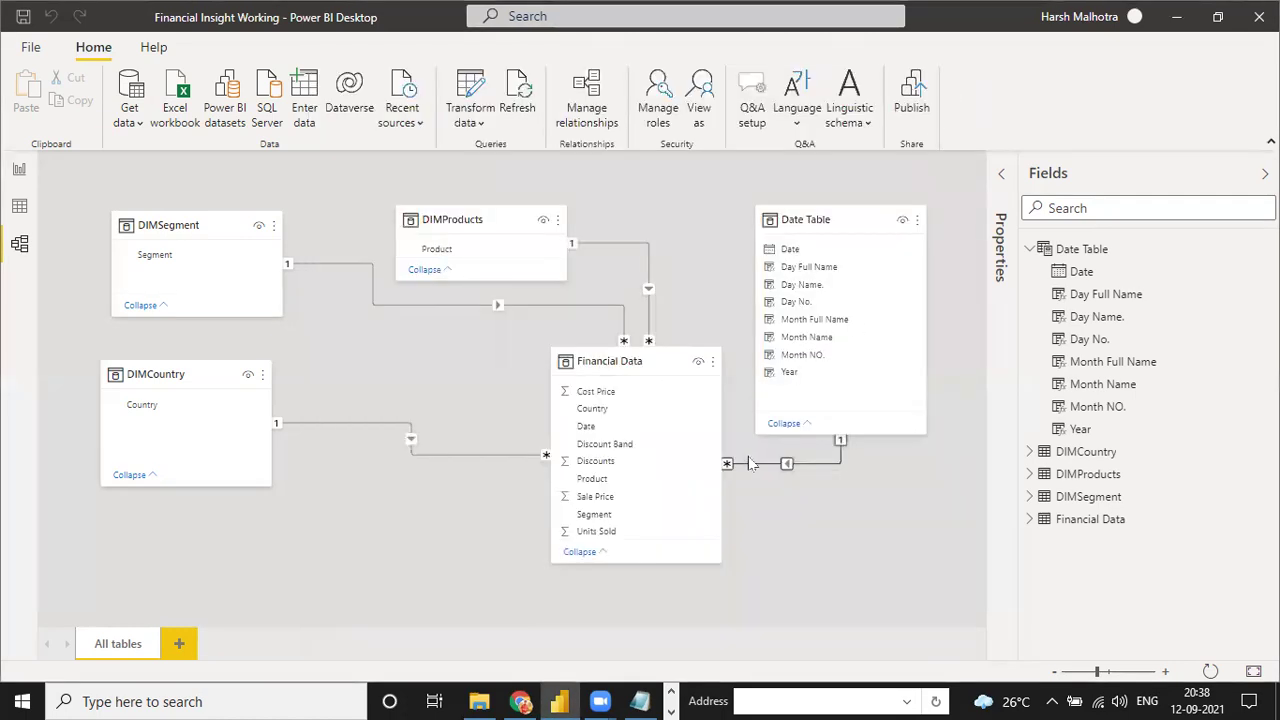
# - Edit the product relationship with DIMProducts first and Financial Data second, and reopen it to check the table order and cardinality
pyautogui.doubleClick(638, 243)
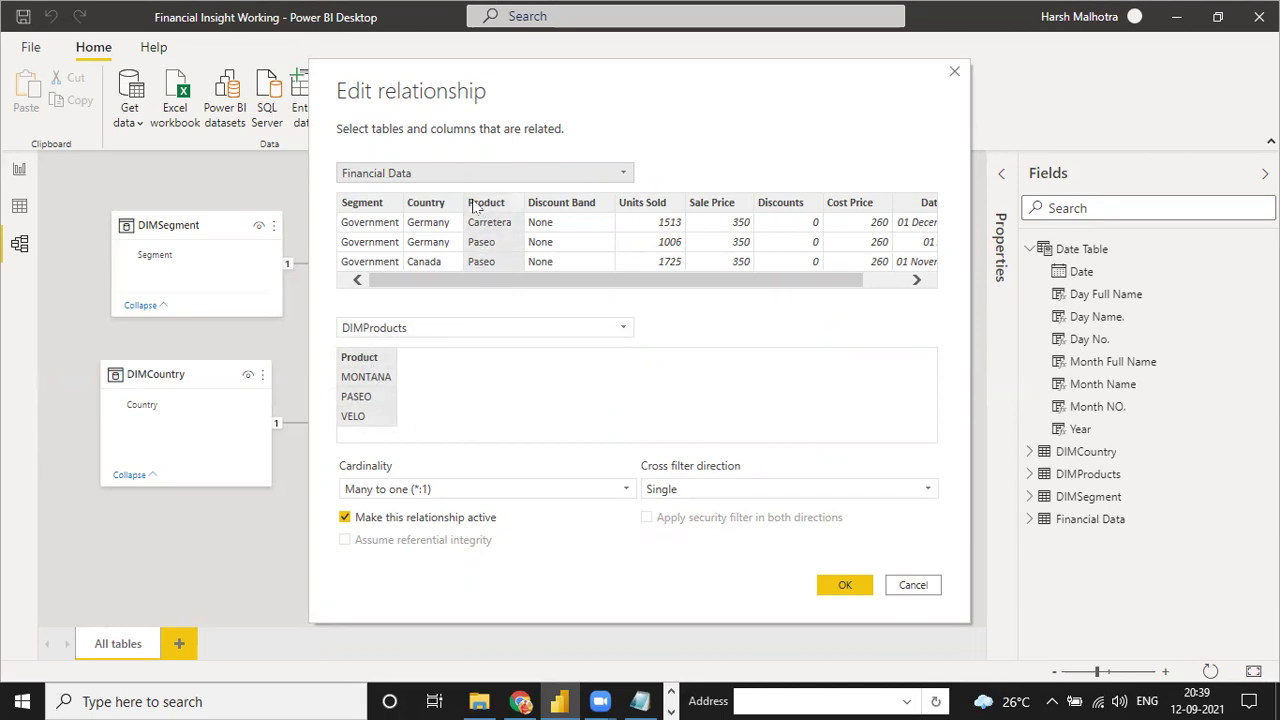
pyautogui.click(408, 174)
pyautogui.click(398, 231)
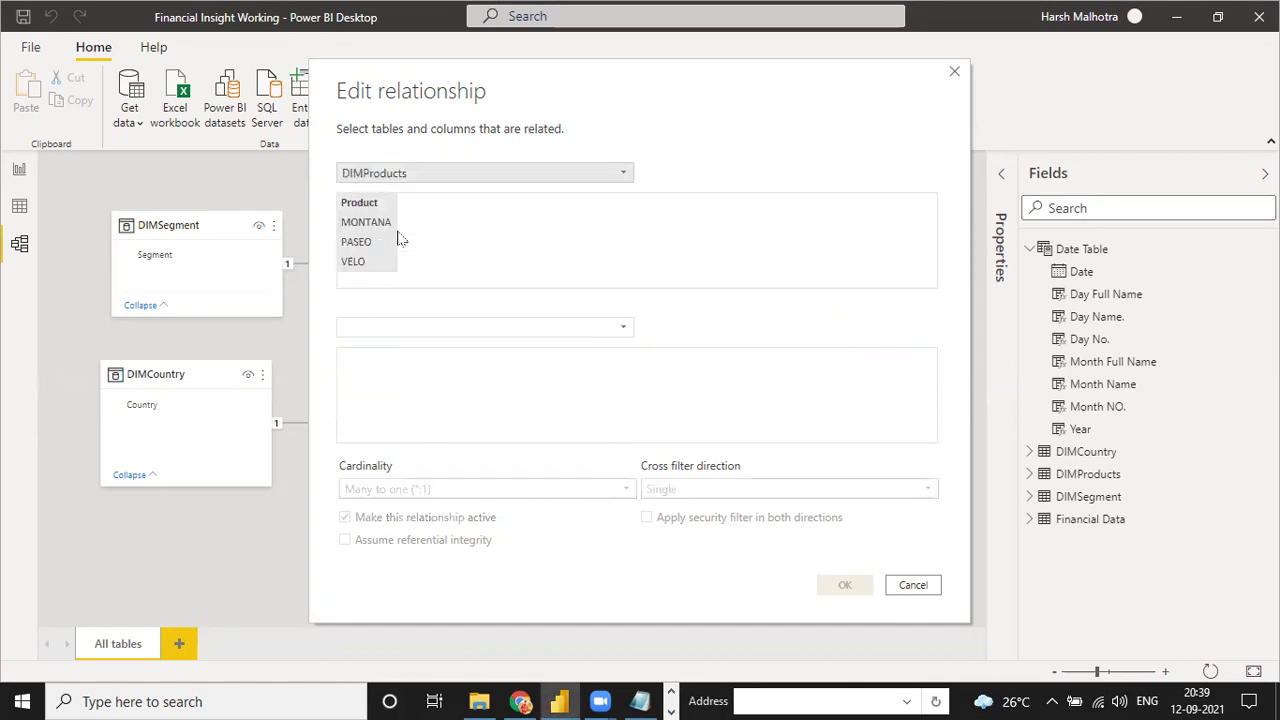
pyautogui.click(407, 328)
pyautogui.click(395, 404)
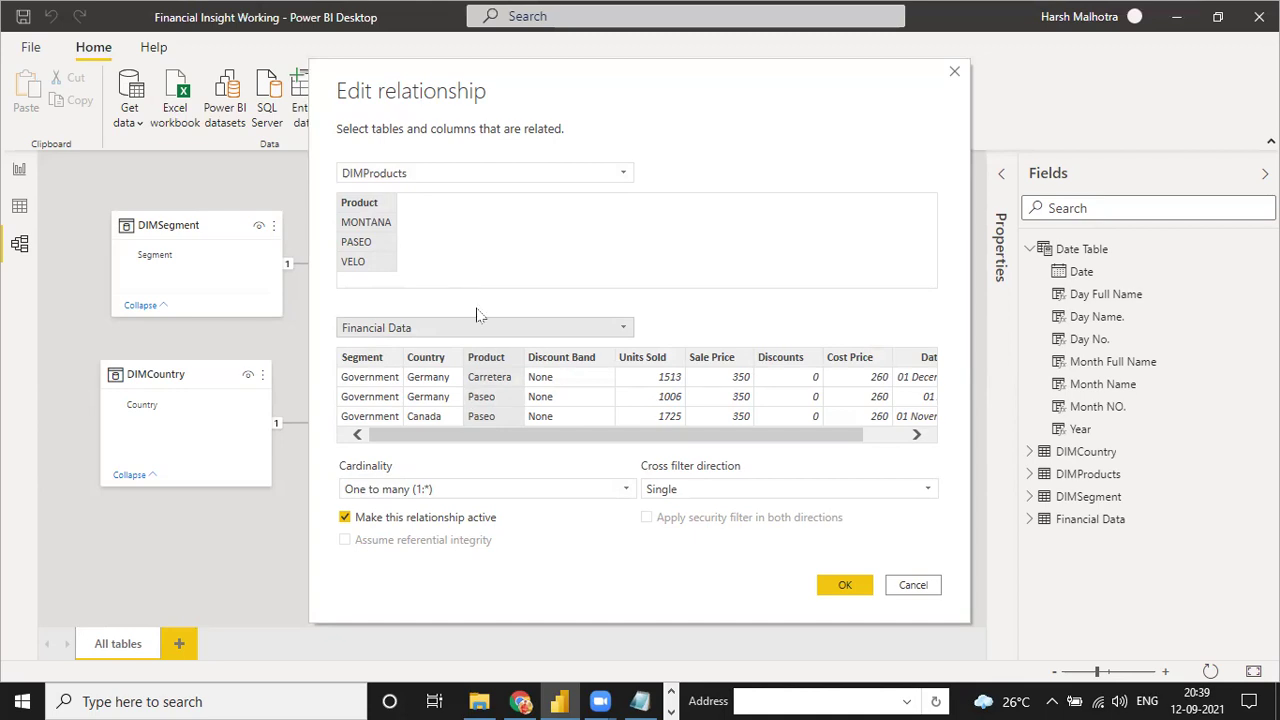
pyautogui.click(828, 585)
pyautogui.doubleClick(650, 291)
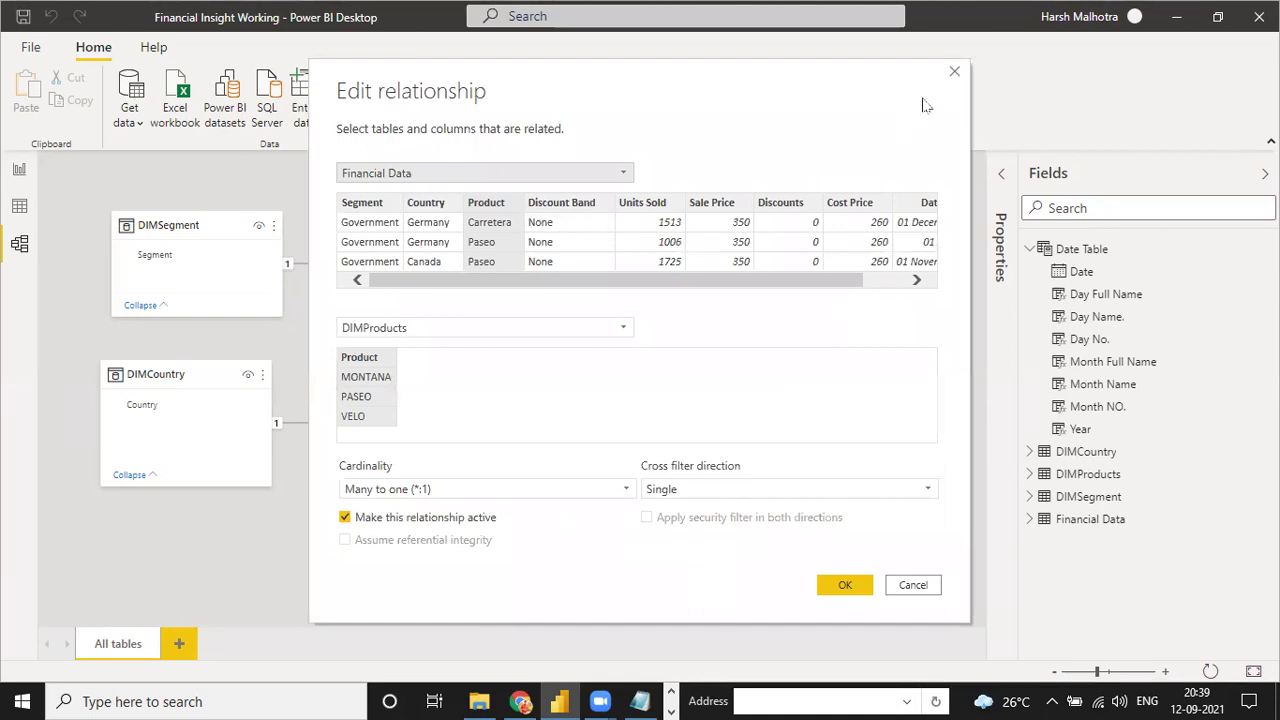
pyautogui.click(954, 71)
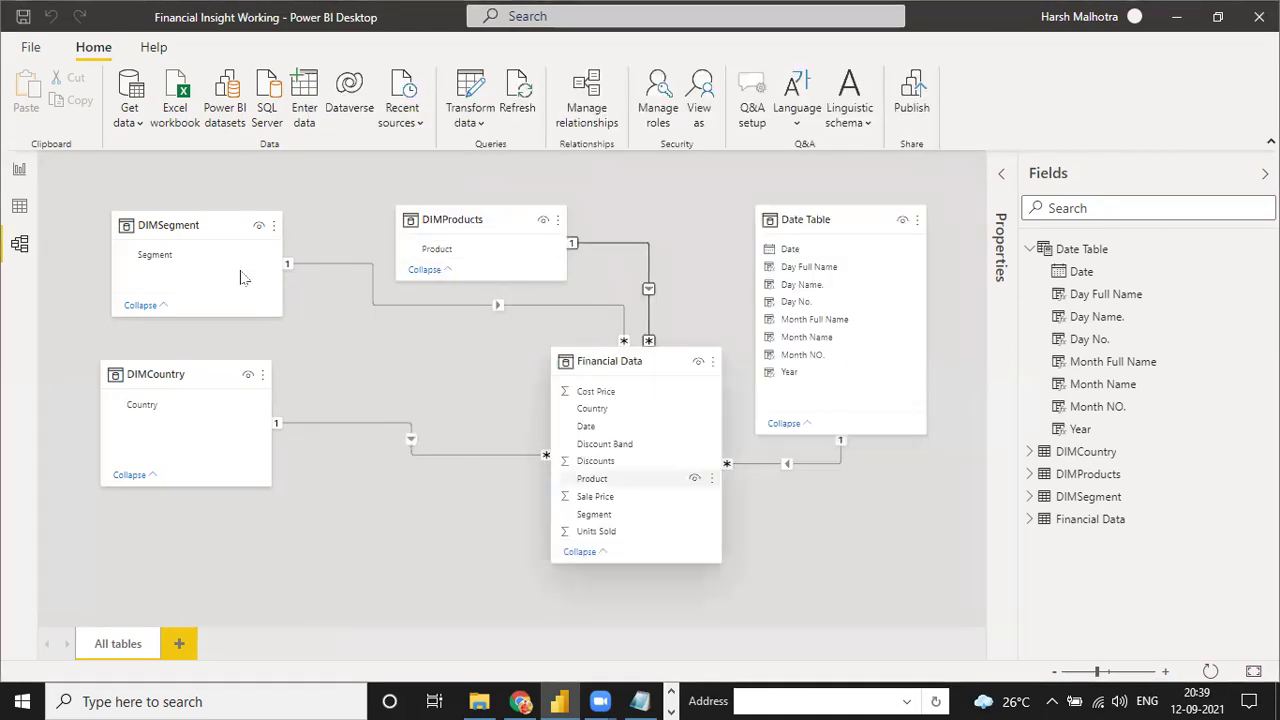